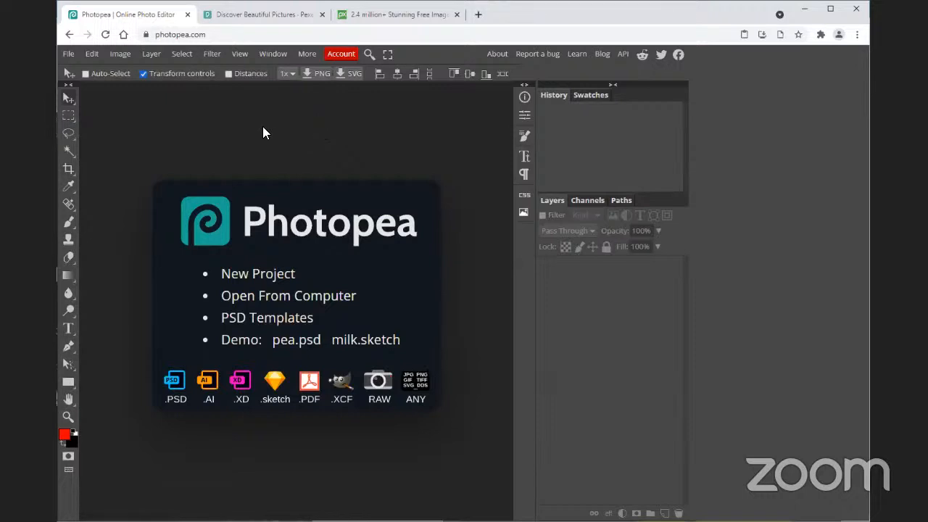
# Step: Create a project named project 1, 1000 x 600 pixels at 72 DPI, with a transparent background
pyautogui.click(69, 55)
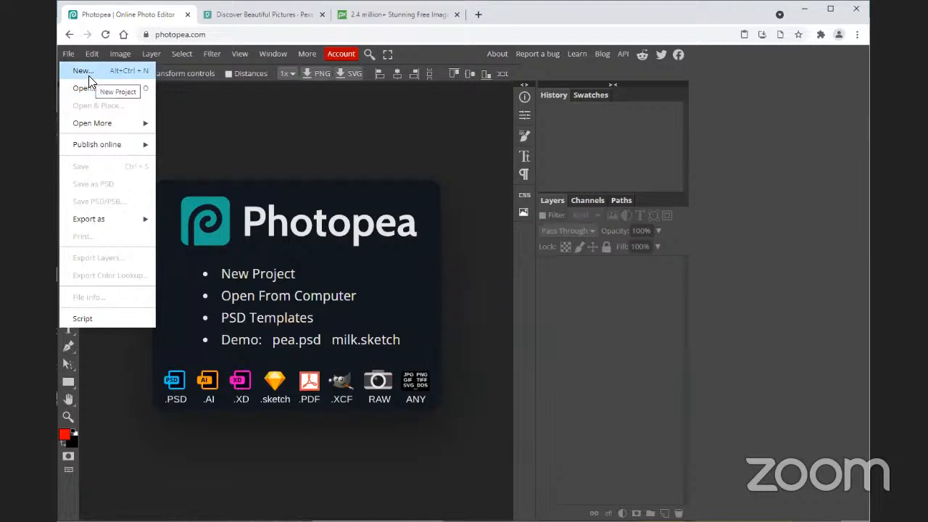
pyautogui.click(88, 76)
pyautogui.click(173, 108)
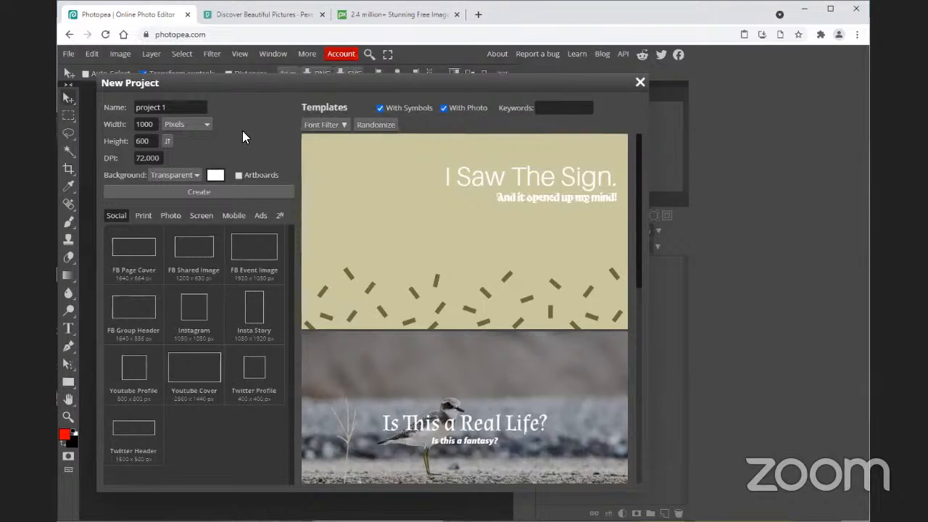
pyautogui.click(152, 124)
pyautogui.click(233, 138)
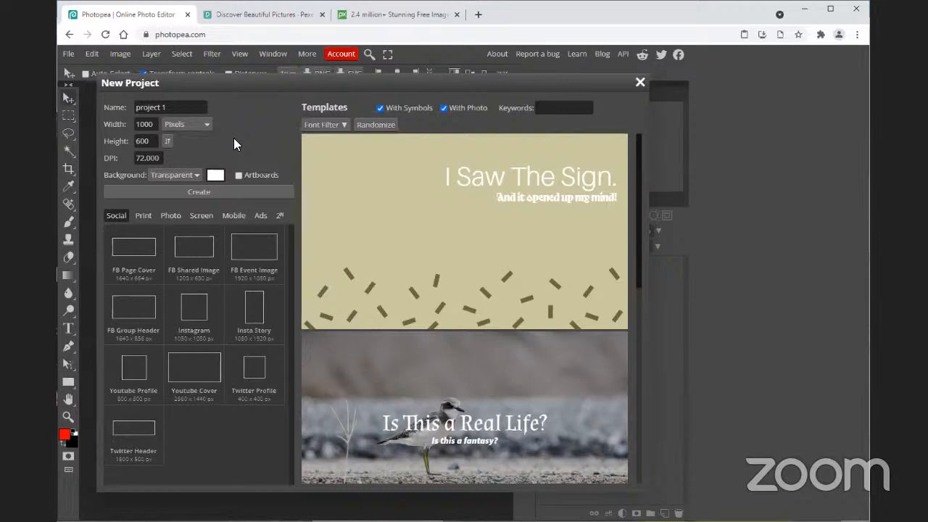
pyautogui.click(203, 190)
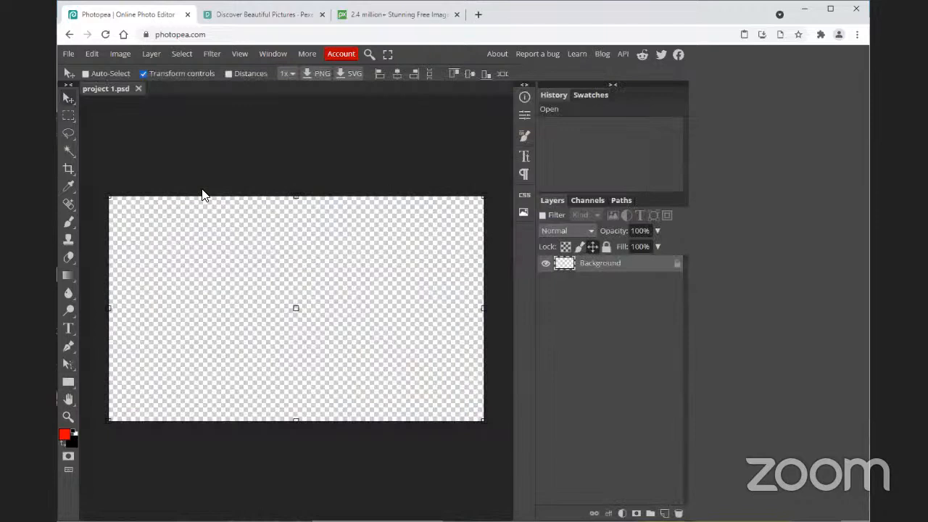
# Step: Open sunset.jpg from the 1 First Gif Combo folder inside Downloads > Photopea
pyautogui.click(71, 57)
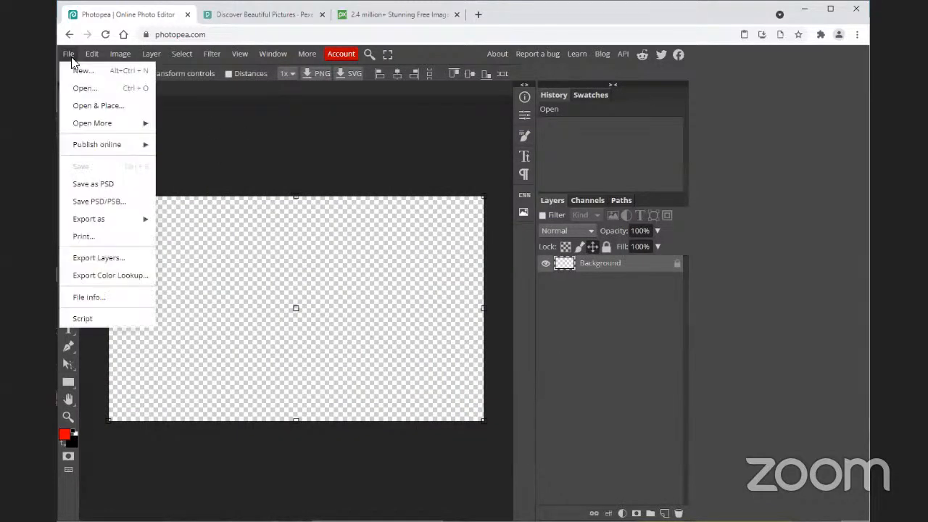
pyautogui.click(229, 93)
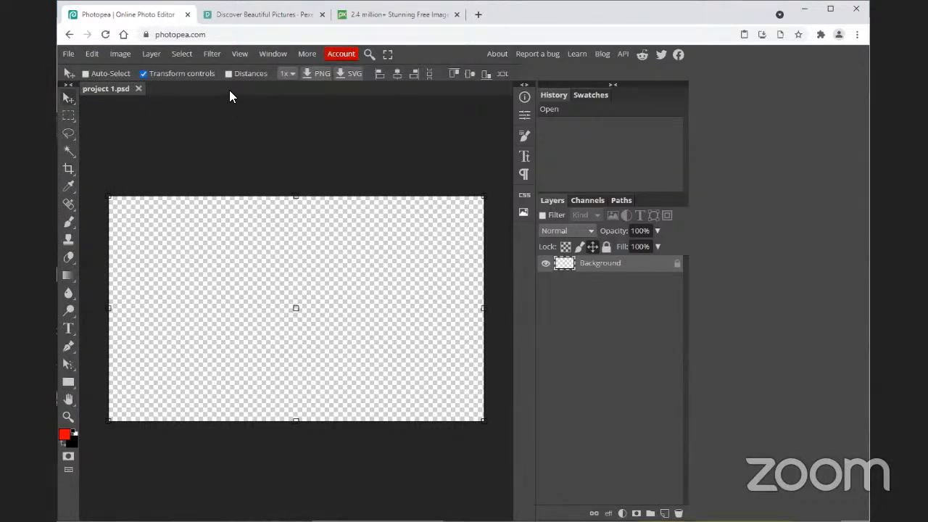
pyautogui.click(70, 55)
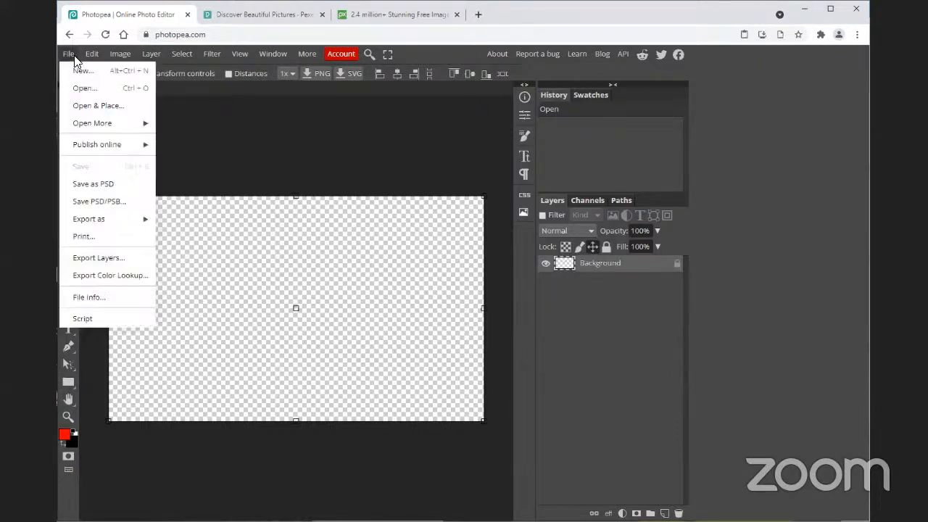
pyautogui.click(90, 88)
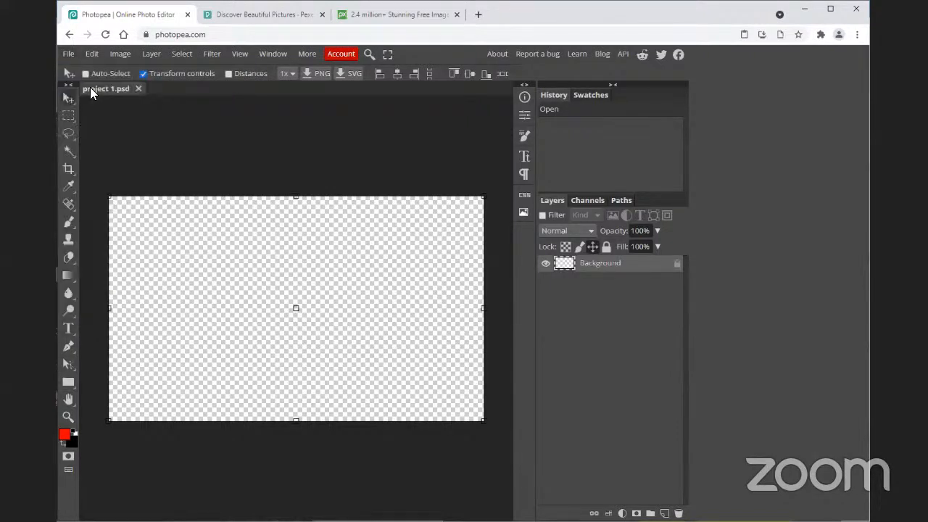
pyautogui.click(240, 34)
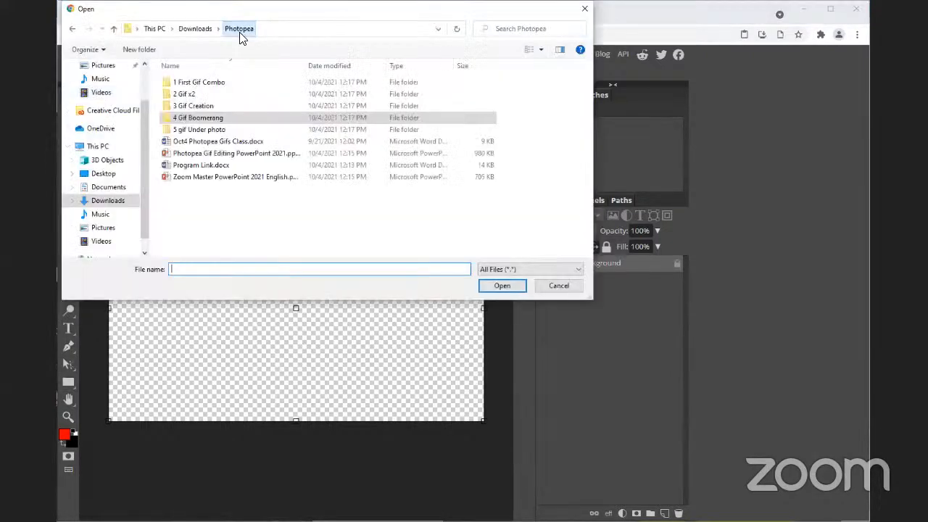
pyautogui.doubleClick(197, 83)
pyautogui.click(203, 128)
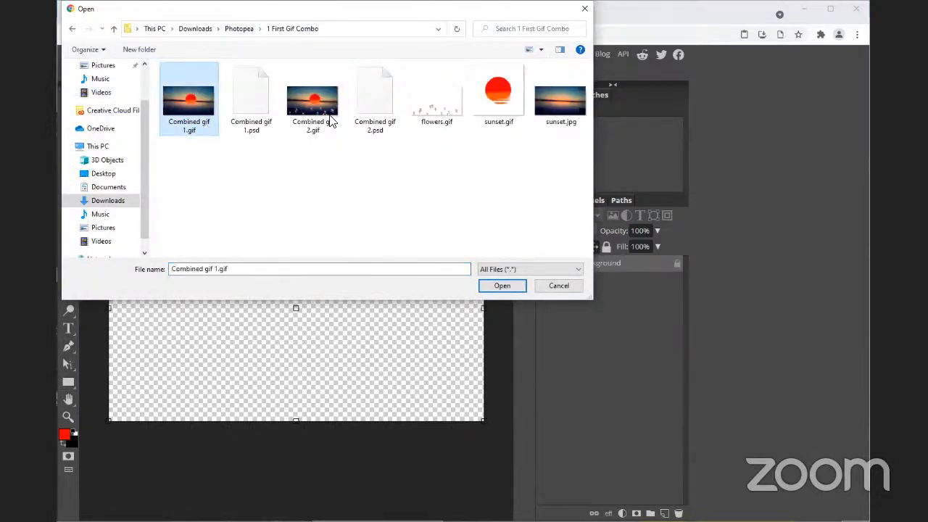
pyautogui.click(569, 109)
pyautogui.click(500, 286)
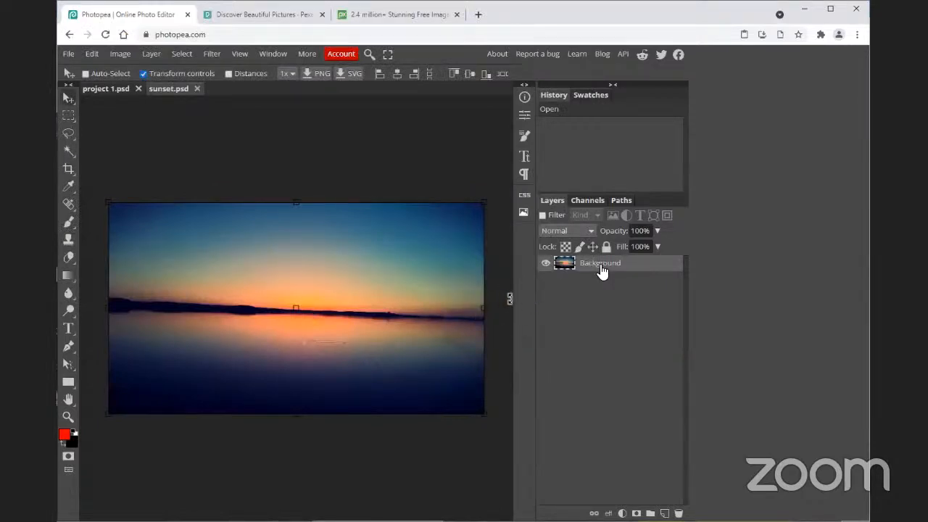
pyautogui.click(105, 88)
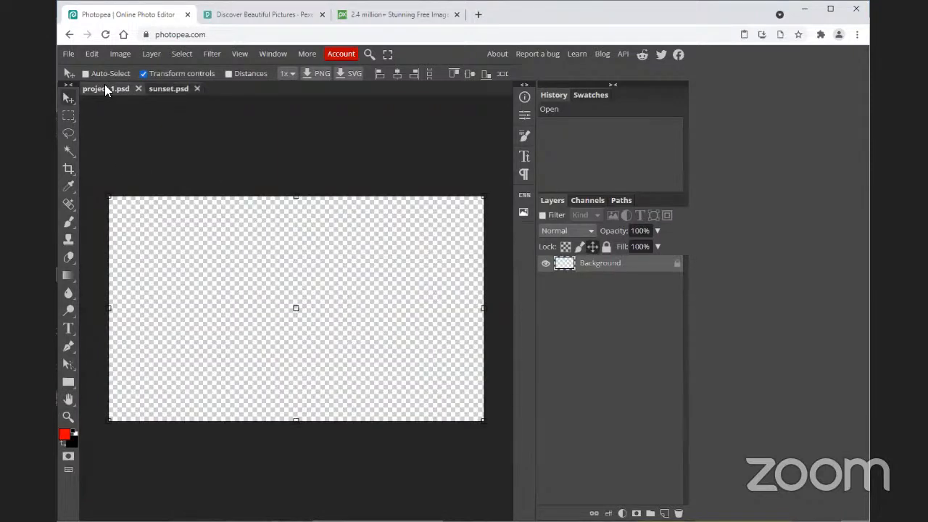
pyautogui.click(164, 89)
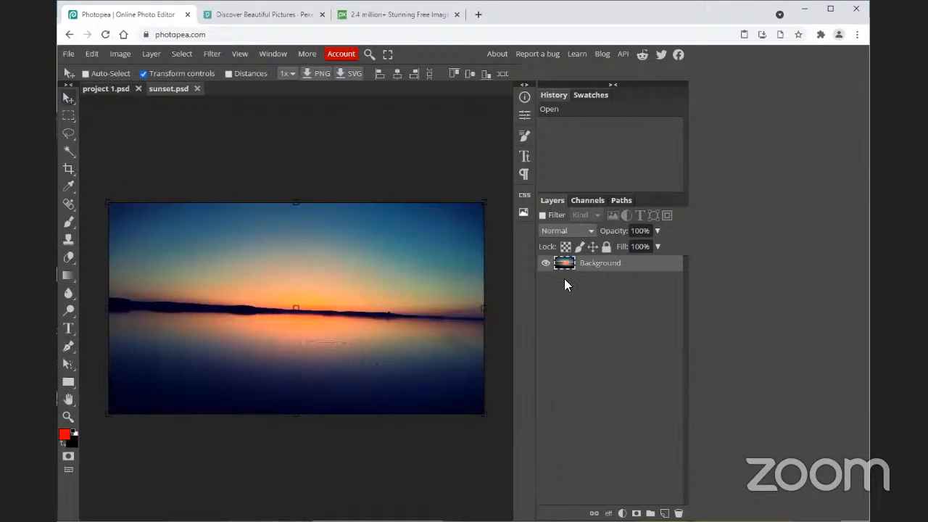
pyautogui.rightClick(603, 269)
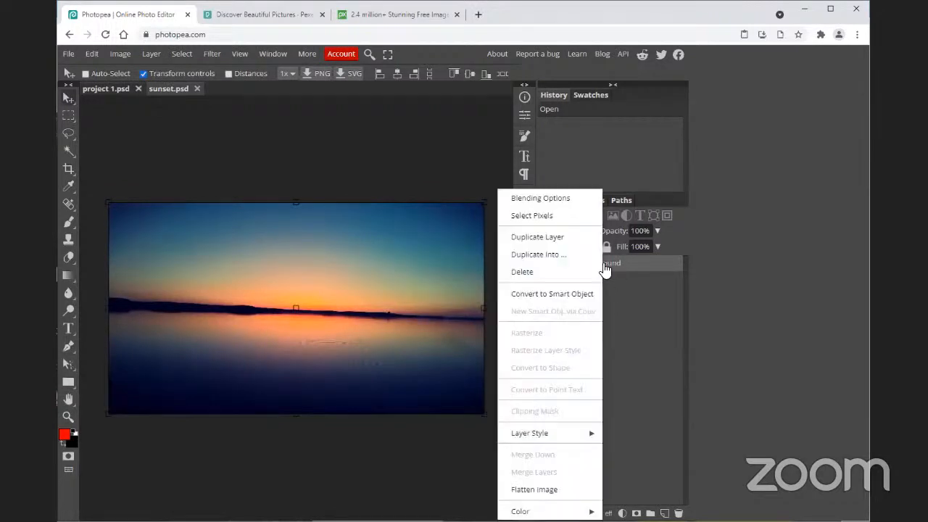
pyautogui.click(661, 309)
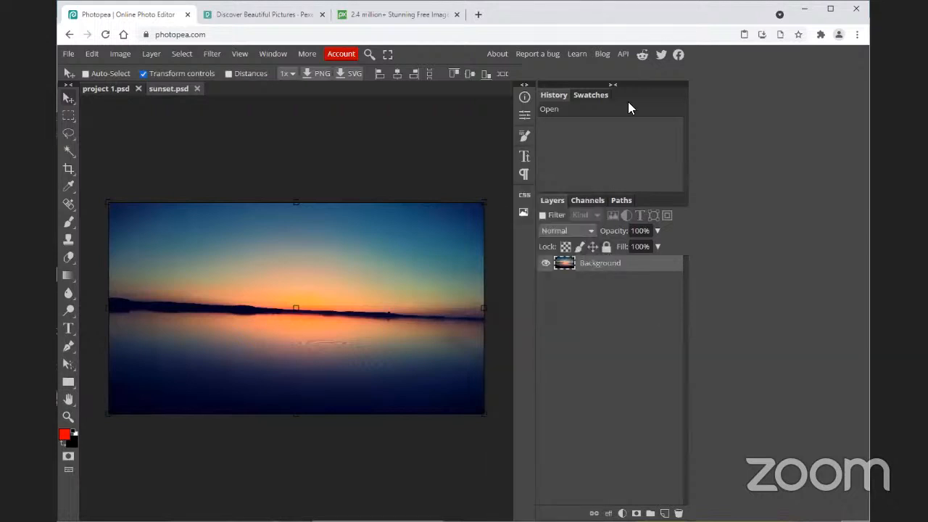
pyautogui.click(612, 84)
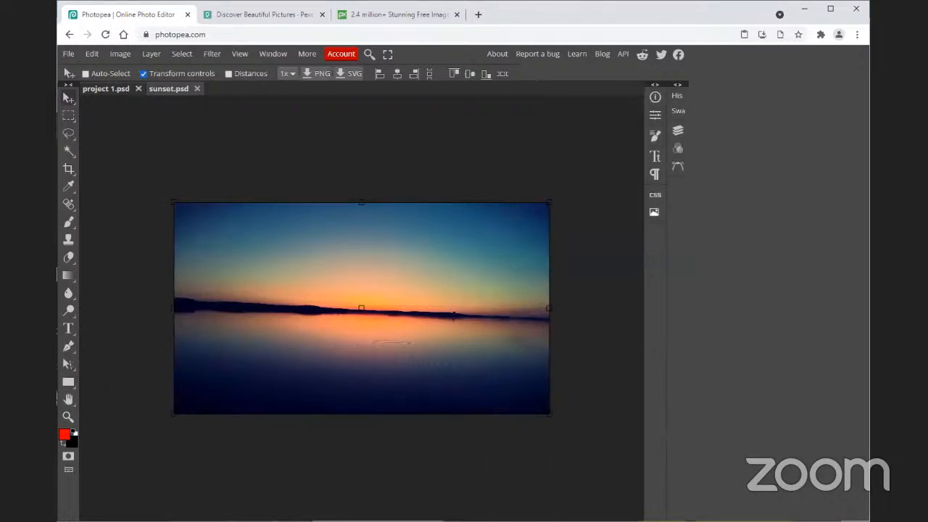
pyautogui.click(678, 88)
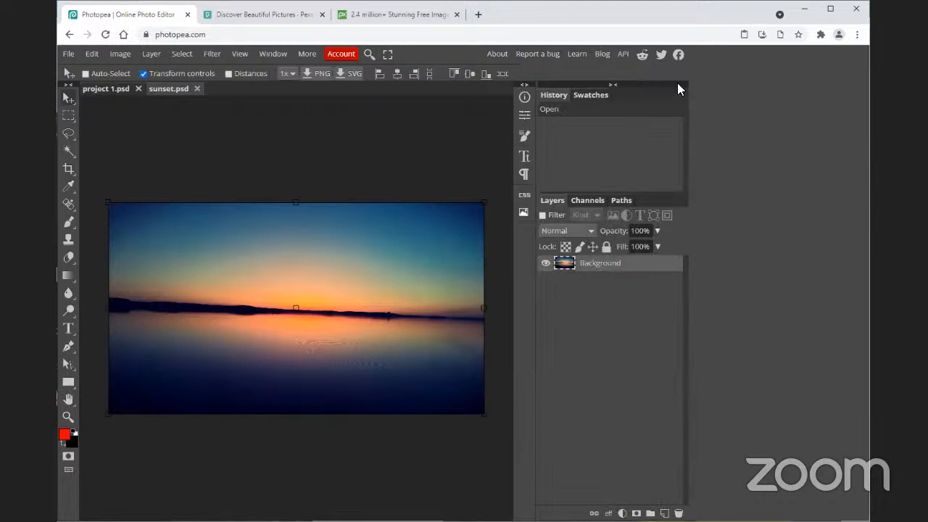
# Step: Duplicate the sunset photo's Background layer into project 1.psd and bring that project to the front
pyautogui.rightClick(601, 269)
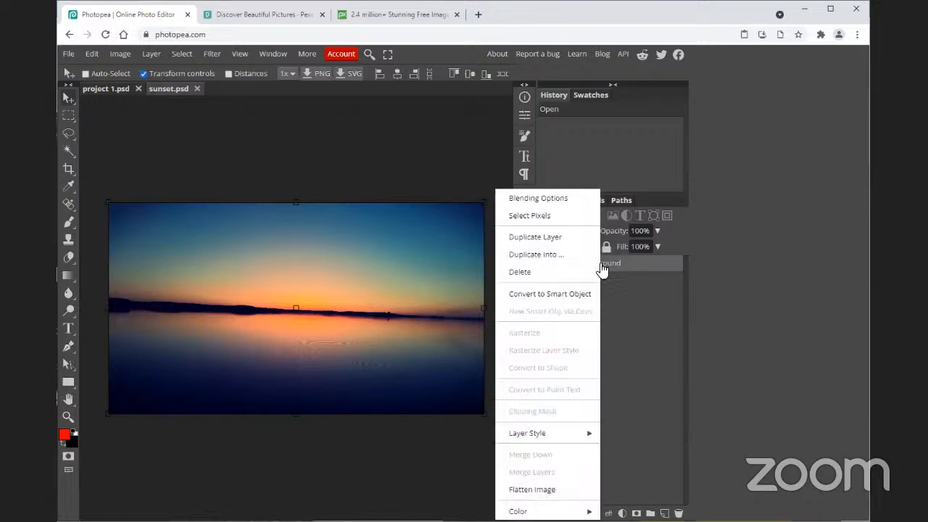
pyautogui.click(537, 253)
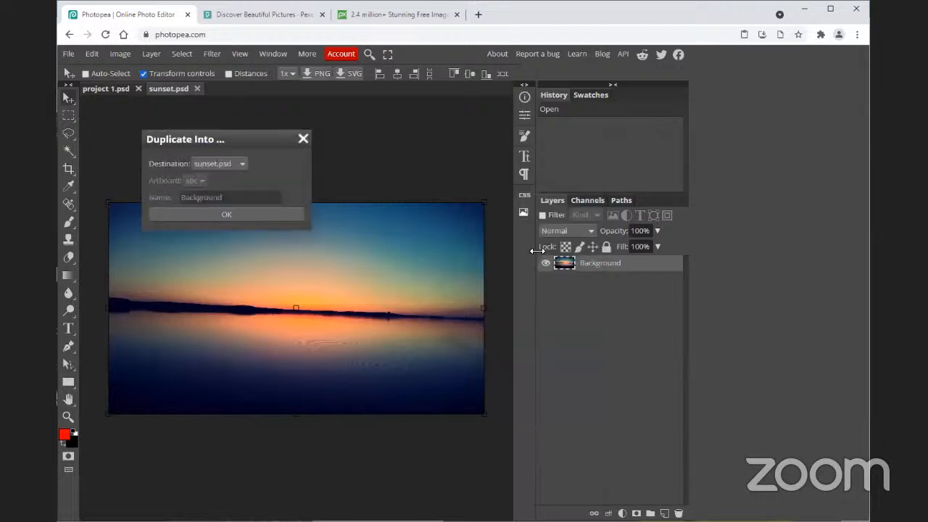
pyautogui.click(232, 165)
pyautogui.click(231, 176)
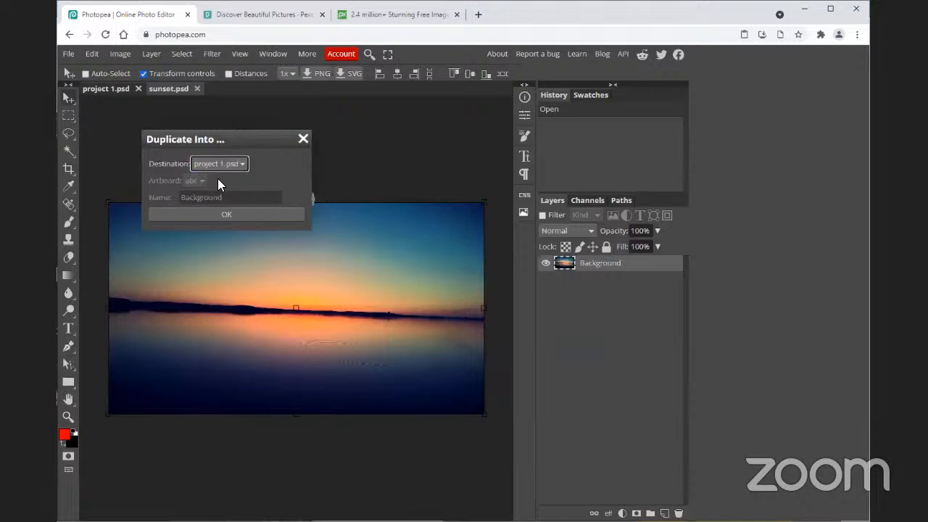
pyautogui.click(233, 213)
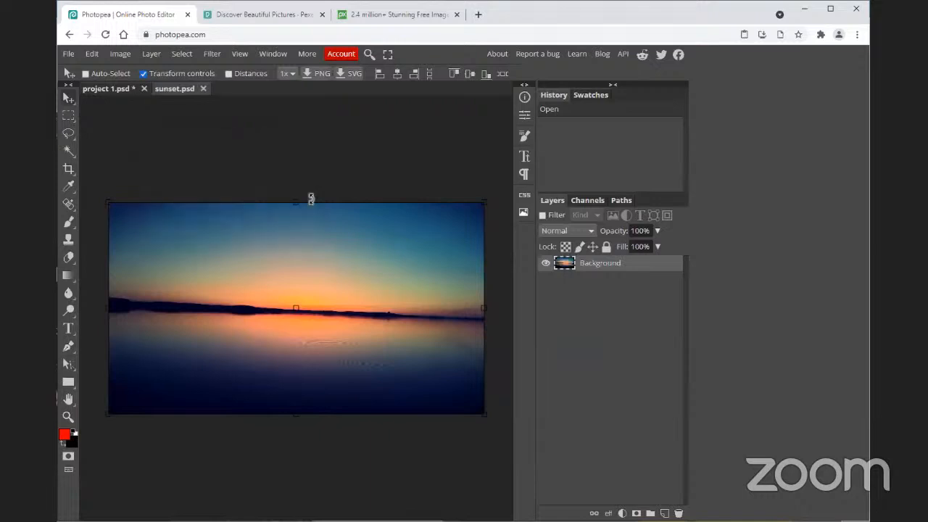
pyautogui.click(126, 88)
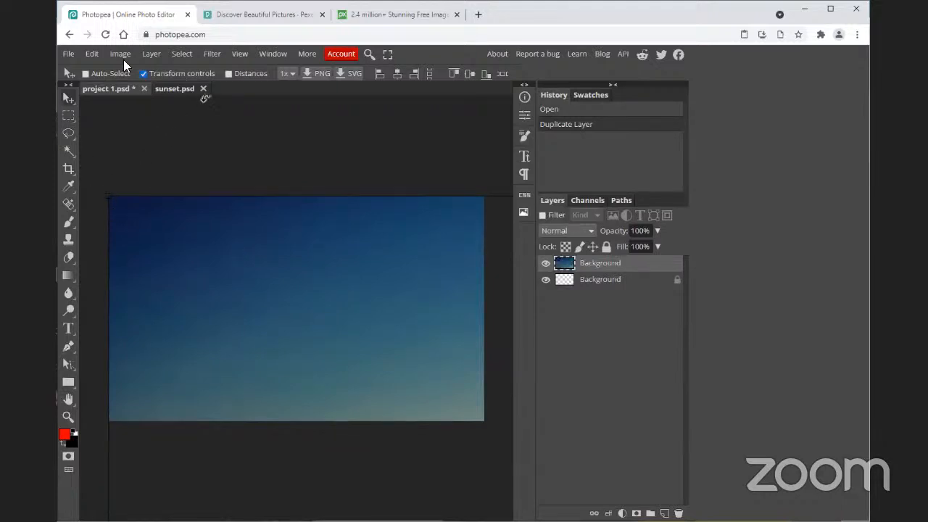
pyautogui.click(147, 55)
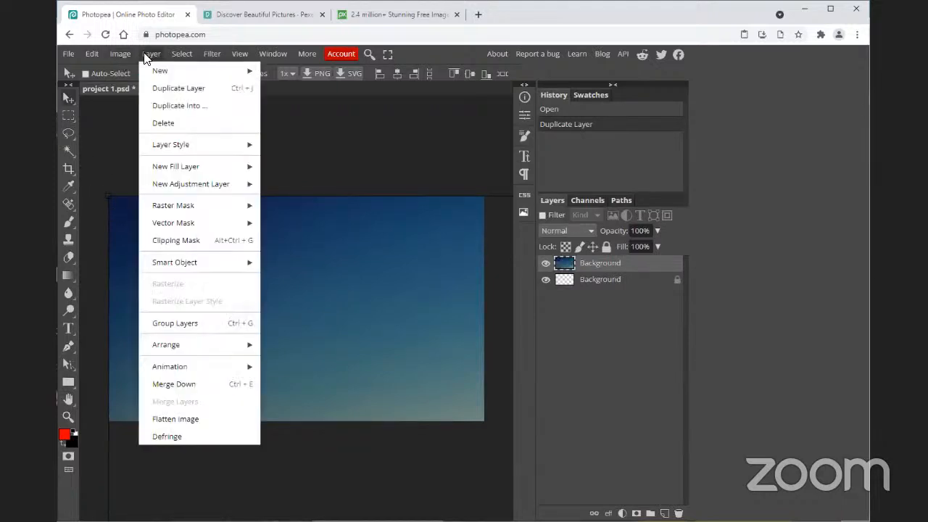
pyautogui.moveTo(125, 55)
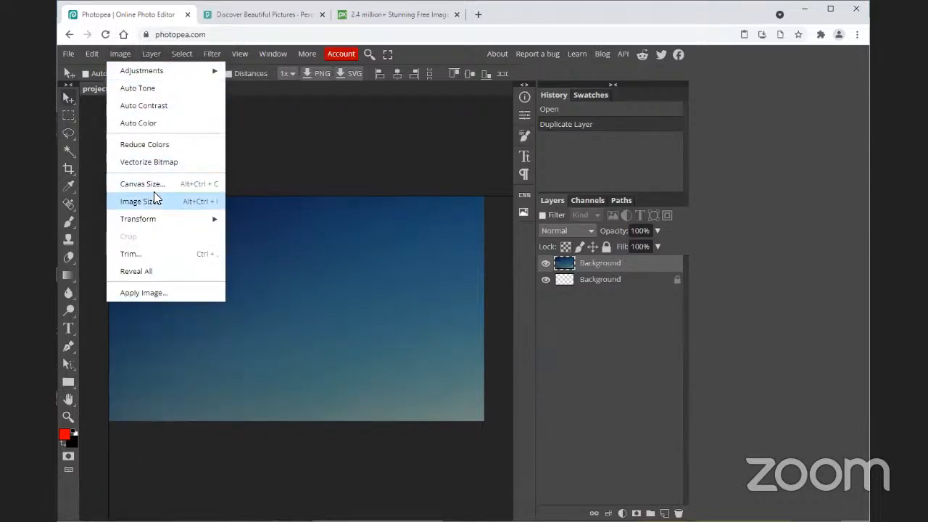
pyautogui.click(444, 240)
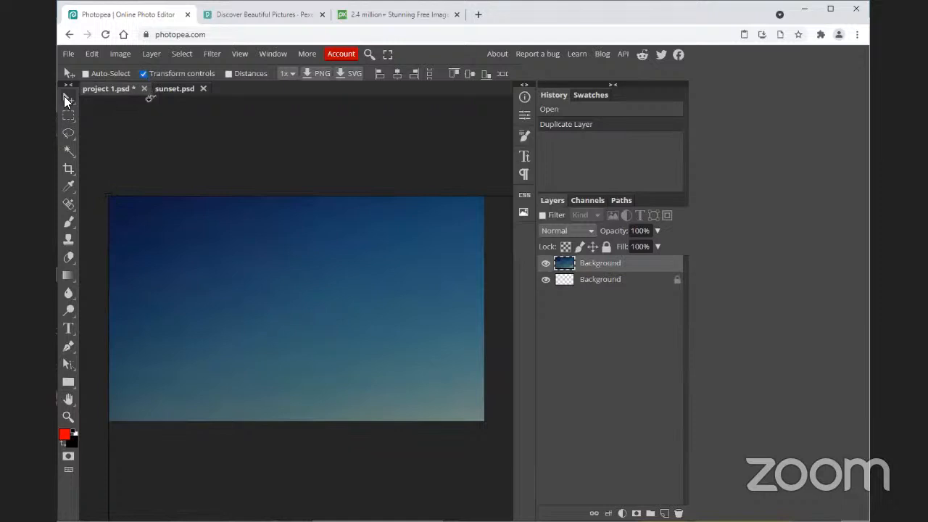
# Step: Scale the duplicated sunset layer proportionally to about 27%, position it so it covers the whole canvas, and apply the transform
pyautogui.click(144, 74)
pyautogui.click(144, 74)
pyautogui.moveTo(108, 198); pyautogui.dragTo(172, 240)
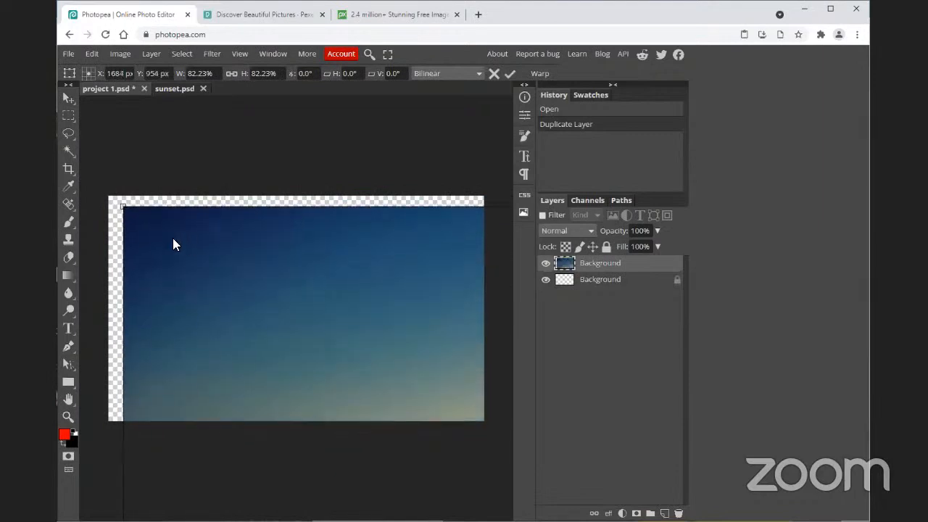
pyautogui.moveTo(119, 206); pyautogui.dragTo(224, 248)
pyautogui.moveTo(351, 337); pyautogui.dragTo(157, 242)
pyautogui.moveTo(118, 211); pyautogui.dragTo(398, 363)
pyautogui.moveTo(446, 393); pyautogui.dragTo(154, 228)
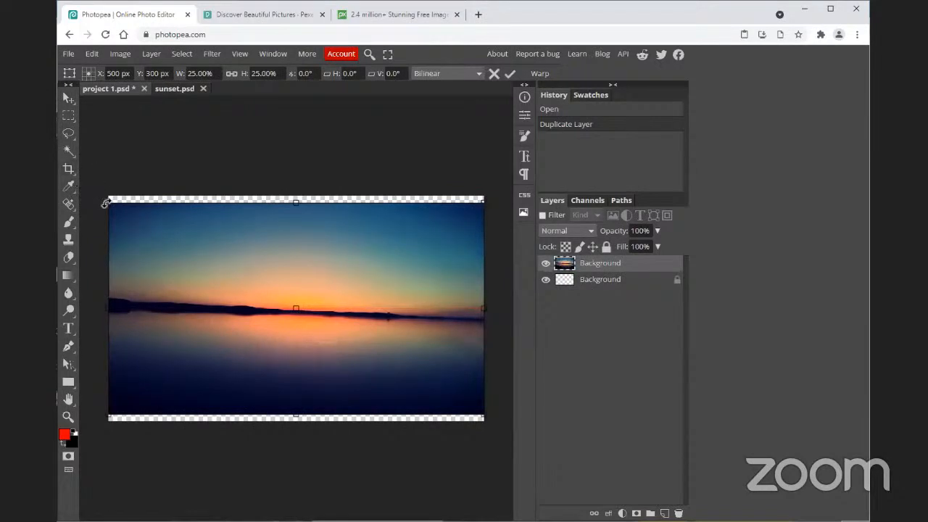
pyautogui.moveTo(107, 200); pyautogui.dragTo(85, 180)
pyautogui.moveTo(196, 244); pyautogui.dragTo(199, 247)
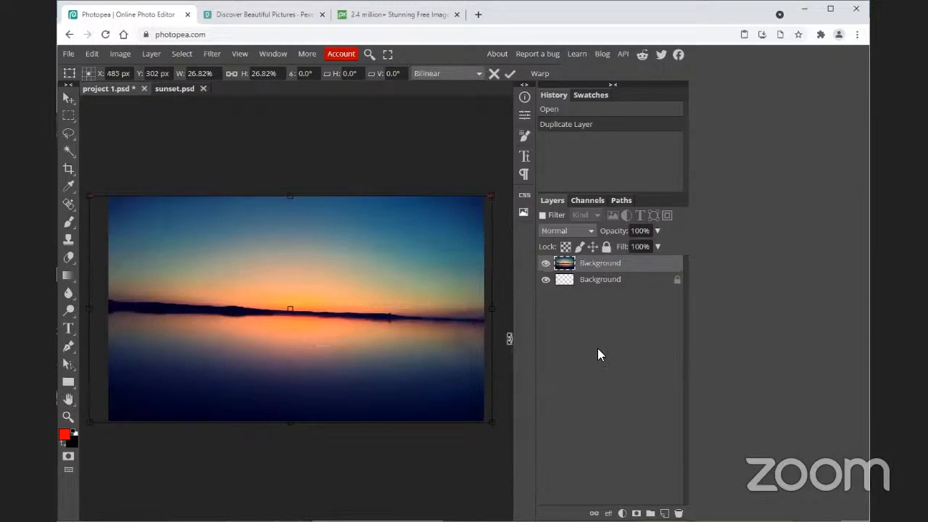
pyautogui.click(68, 97)
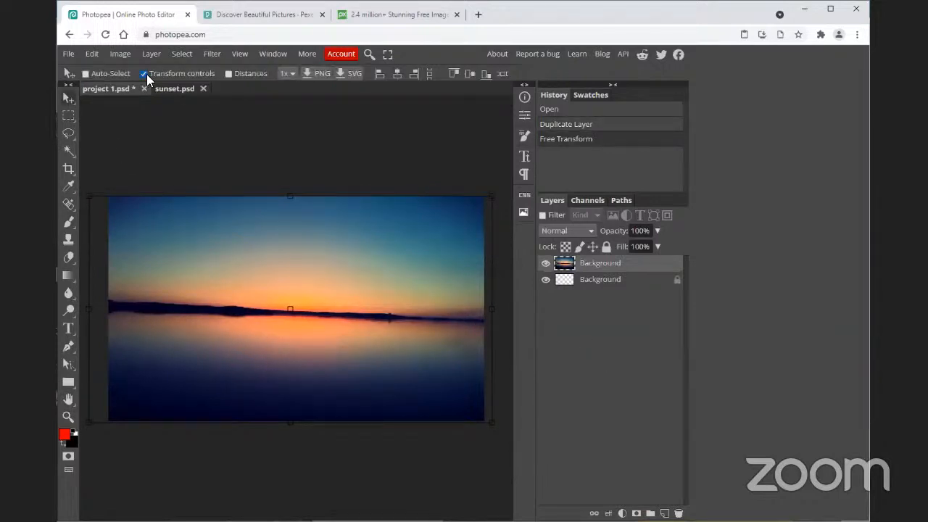
# Step: Open the animated sunset.gif from the 1 First Gif Combo folder and keep its document in front
pyautogui.click(69, 55)
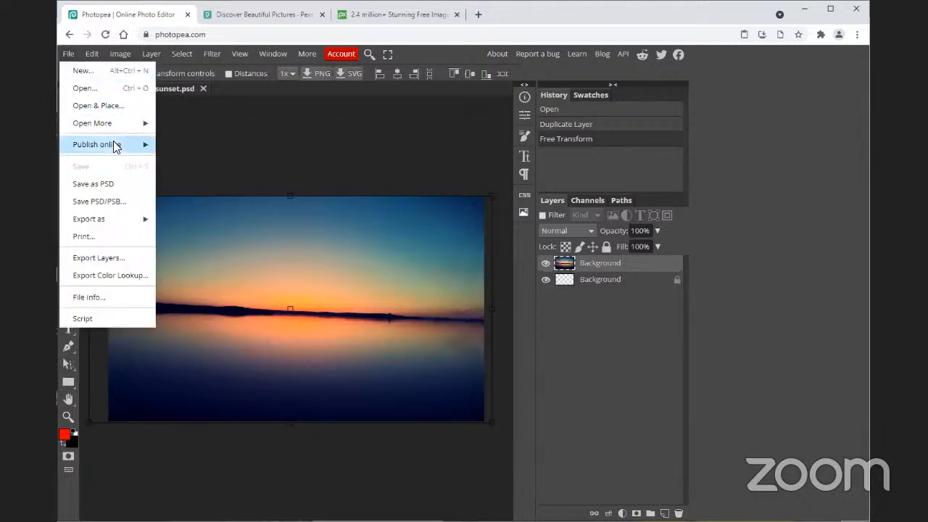
pyautogui.click(96, 88)
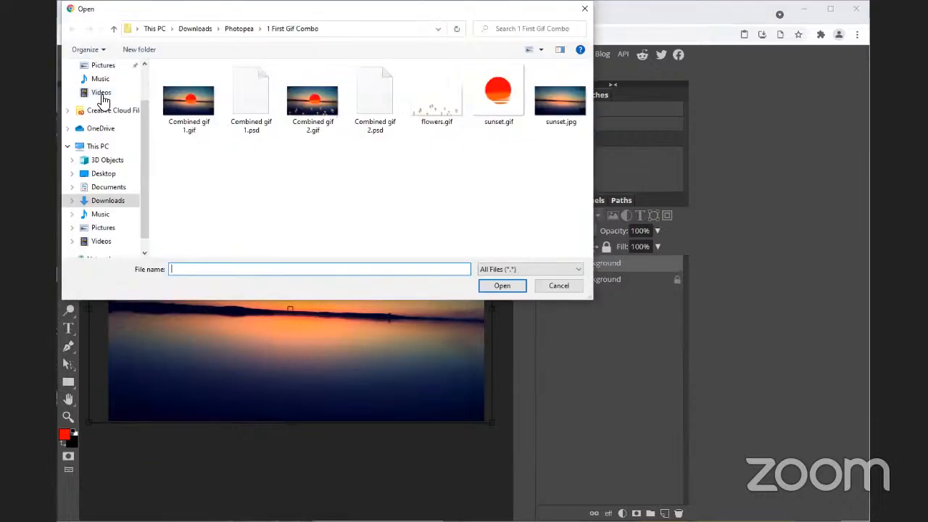
pyautogui.click(498, 98)
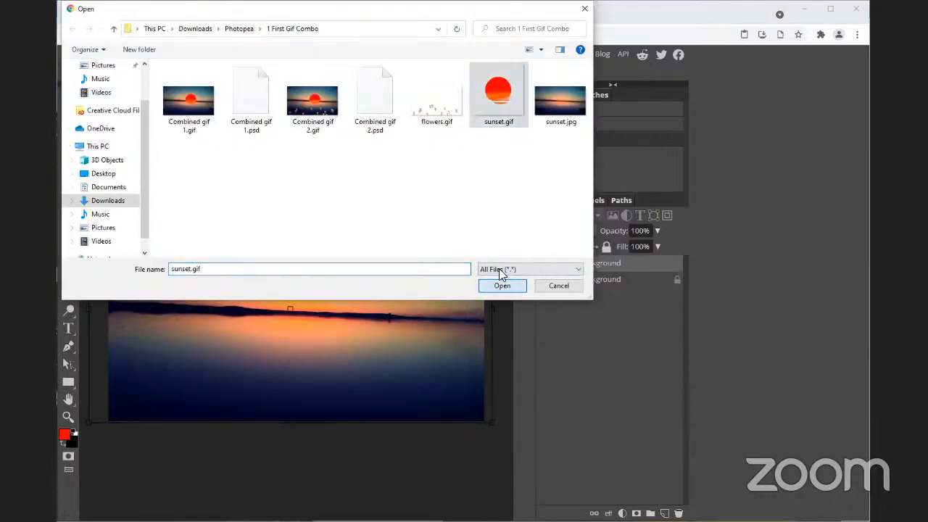
pyautogui.press('Return')
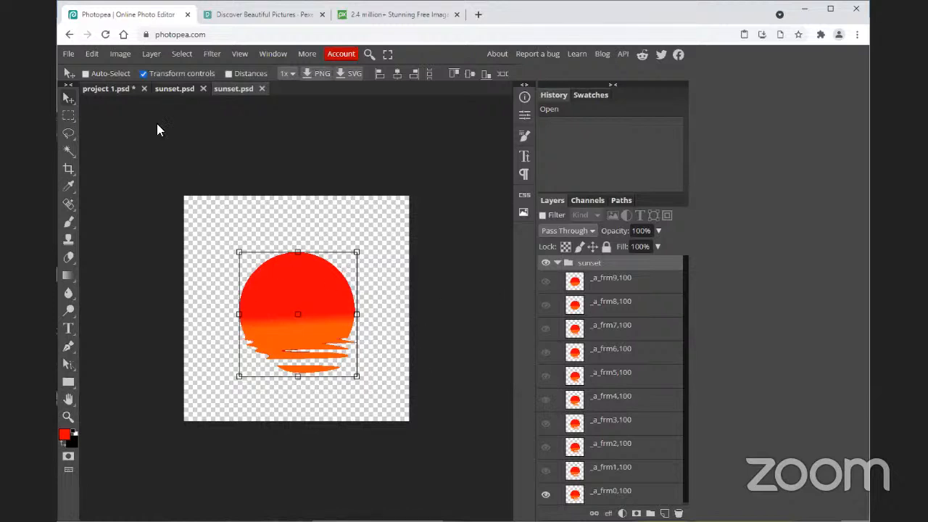
pyautogui.click(164, 88)
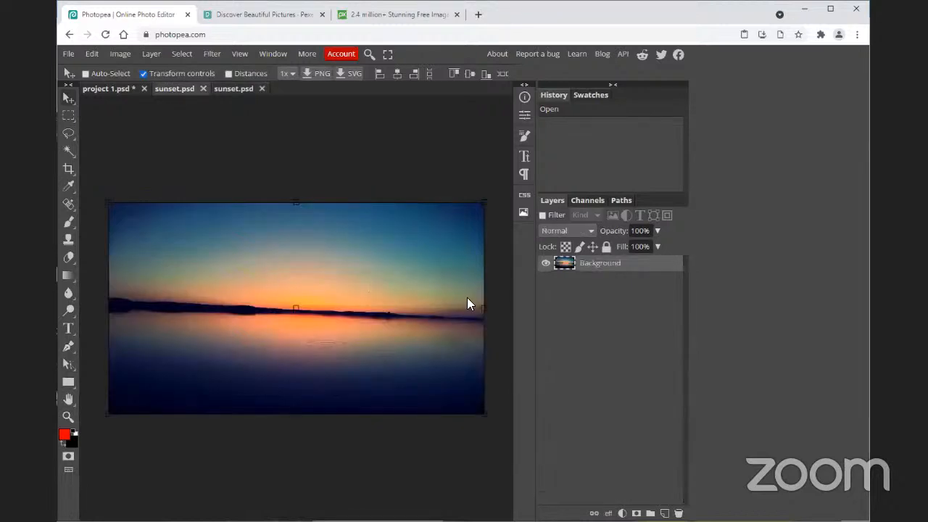
pyautogui.click(224, 89)
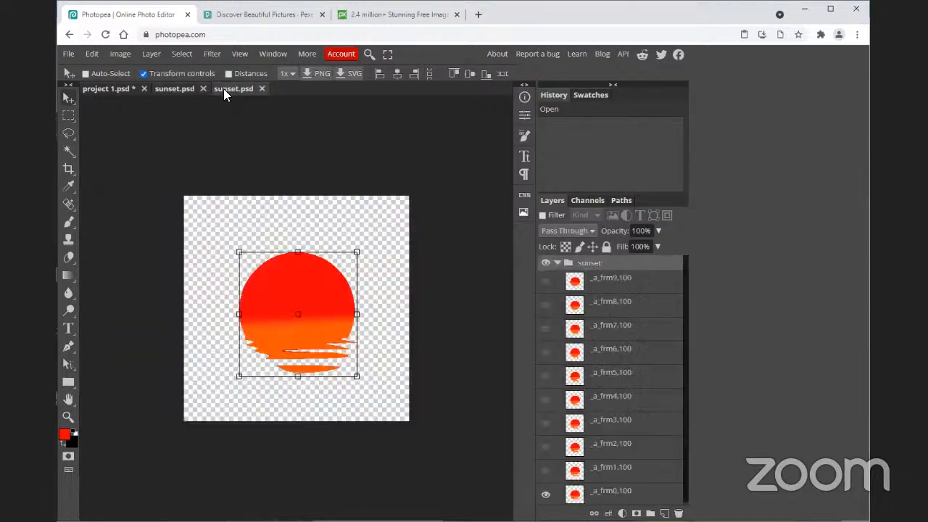
# Step: Examine the frame layers inside the GIF's sunset folder, collapse the folder and select it
pyautogui.click(643, 310)
pyautogui.click(627, 390)
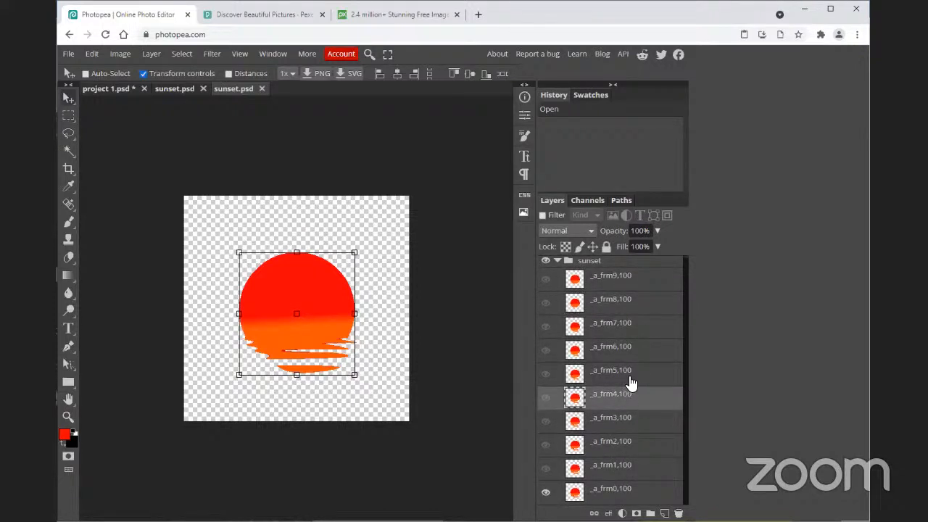
pyautogui.click(622, 284)
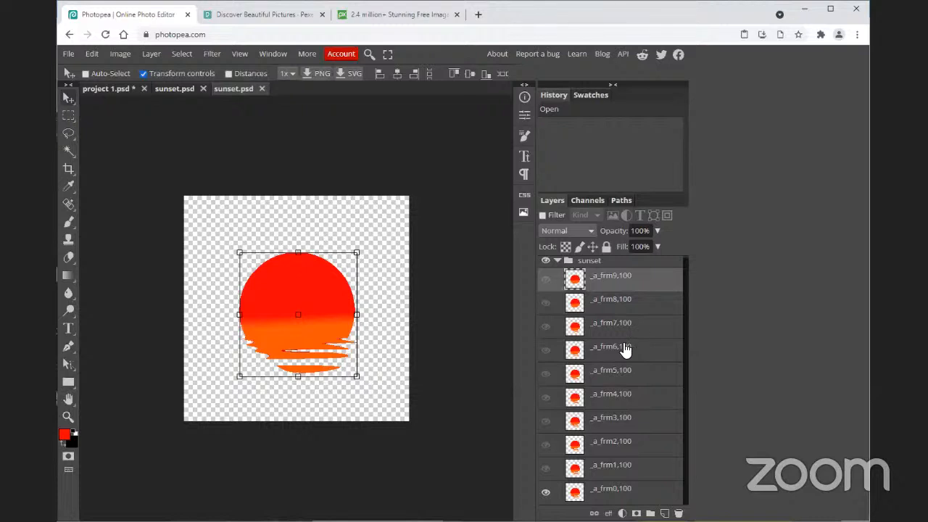
pyautogui.scroll(1, 624, 346)
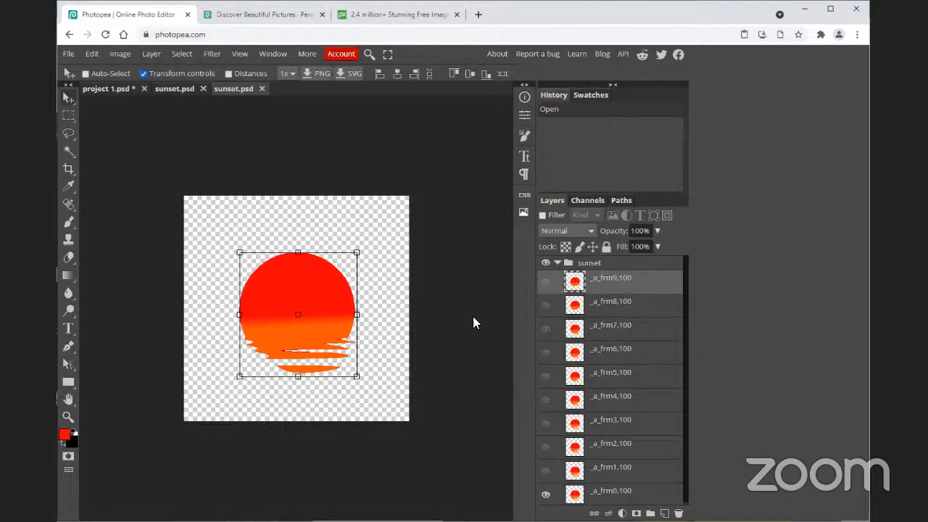
pyautogui.click(557, 262)
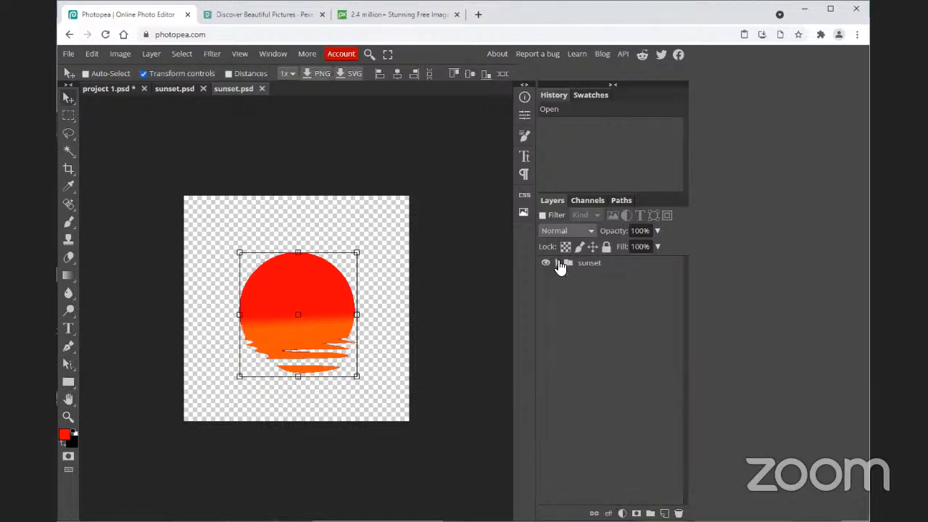
pyautogui.click(597, 265)
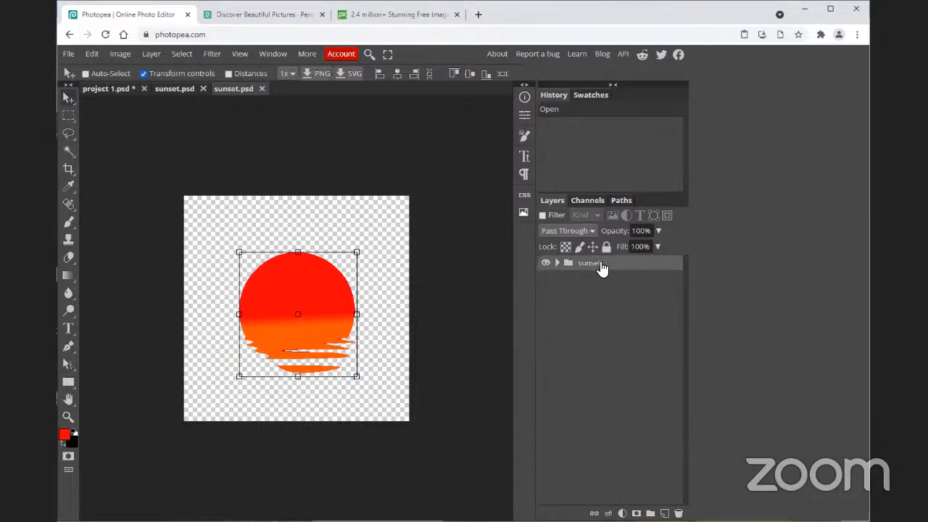
# Step: Duplicate the sunset folder into its own sunset.psd document and delete the copy
pyautogui.rightClick(601, 268)
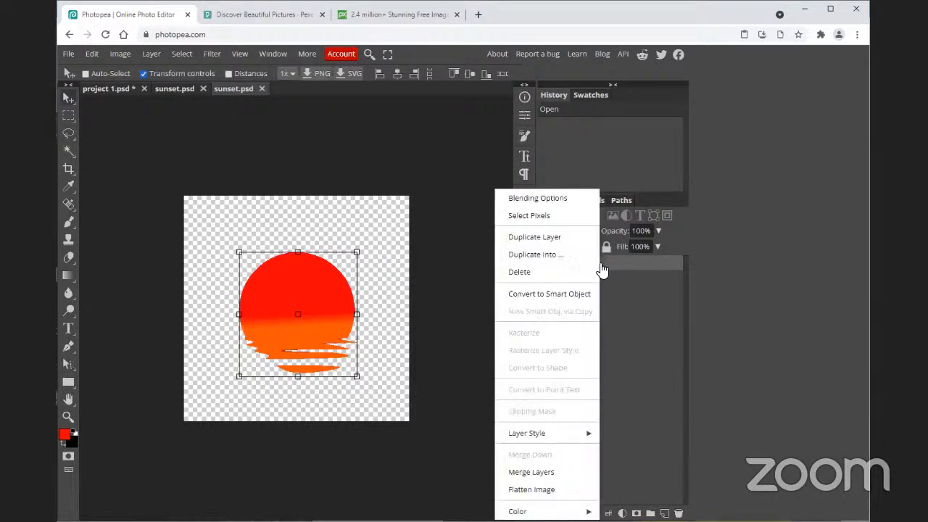
pyautogui.click(562, 254)
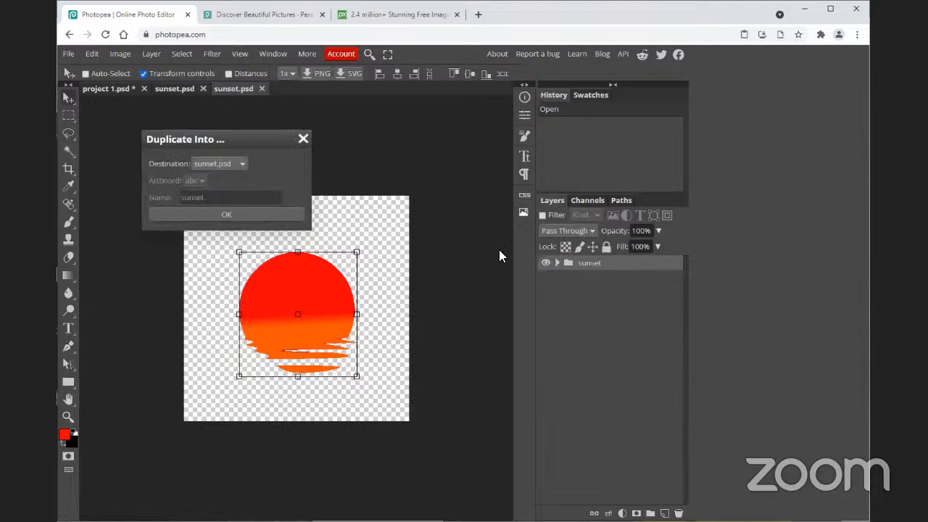
pyautogui.click(556, 265)
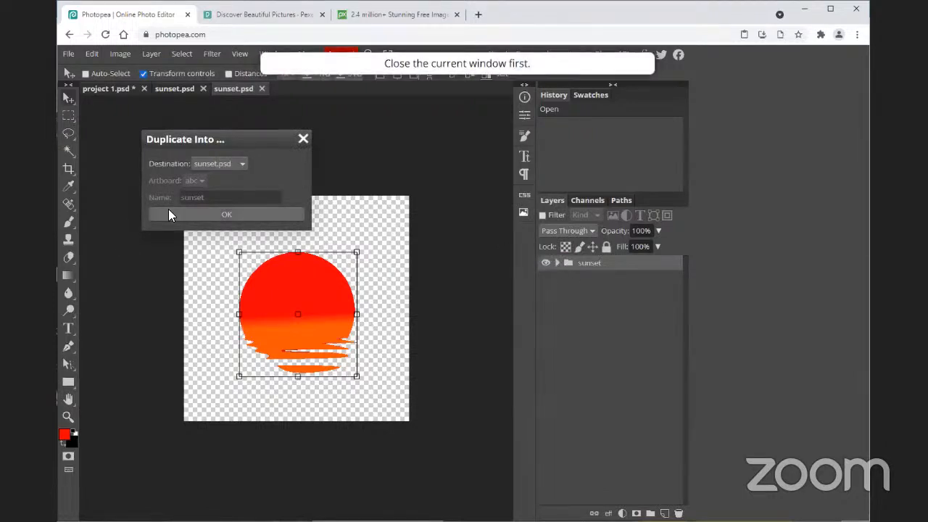
pyautogui.click(229, 214)
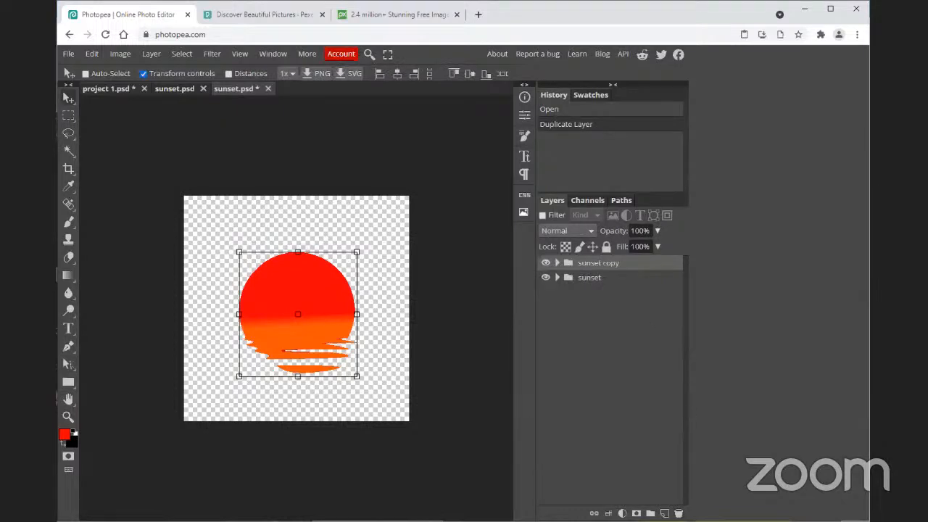
pyautogui.click(678, 514)
# Step: Duplicate the sunset folder into project 1.psd and move it there onto the horizon near the canvas centre
pyautogui.click(556, 263)
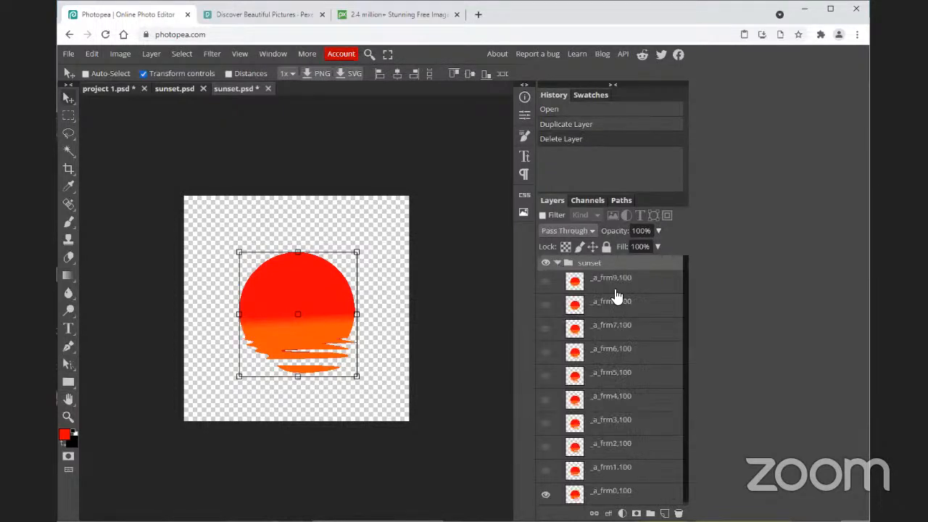
pyautogui.scroll(-1, 623, 384)
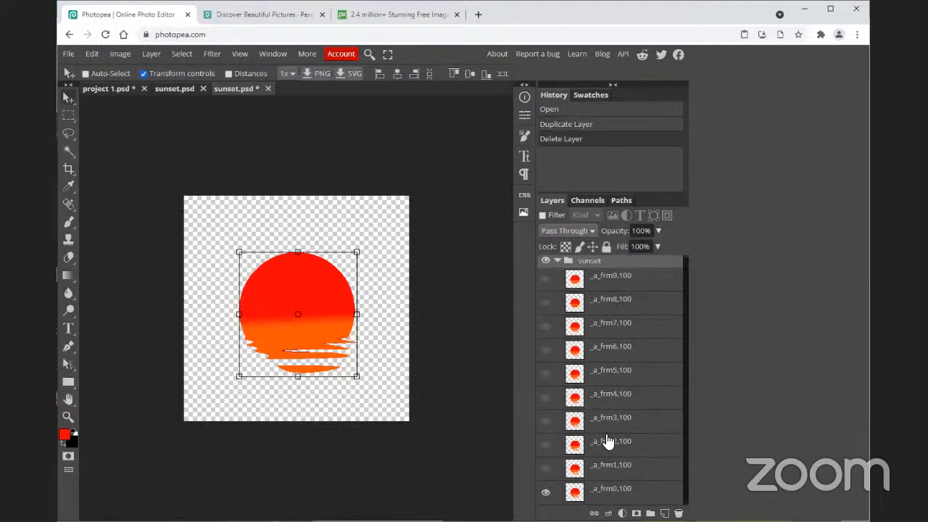
pyautogui.click(556, 261)
pyautogui.rightClick(608, 267)
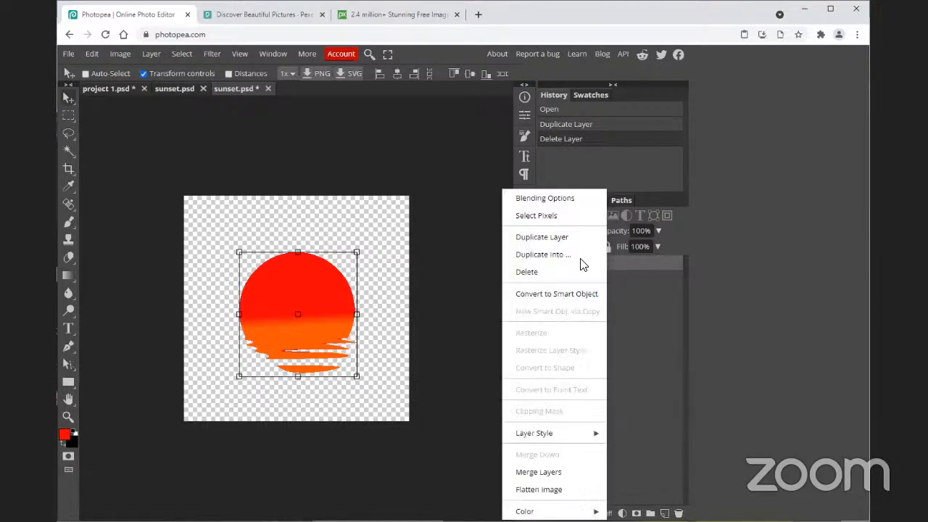
pyautogui.click(572, 250)
pyautogui.click(245, 164)
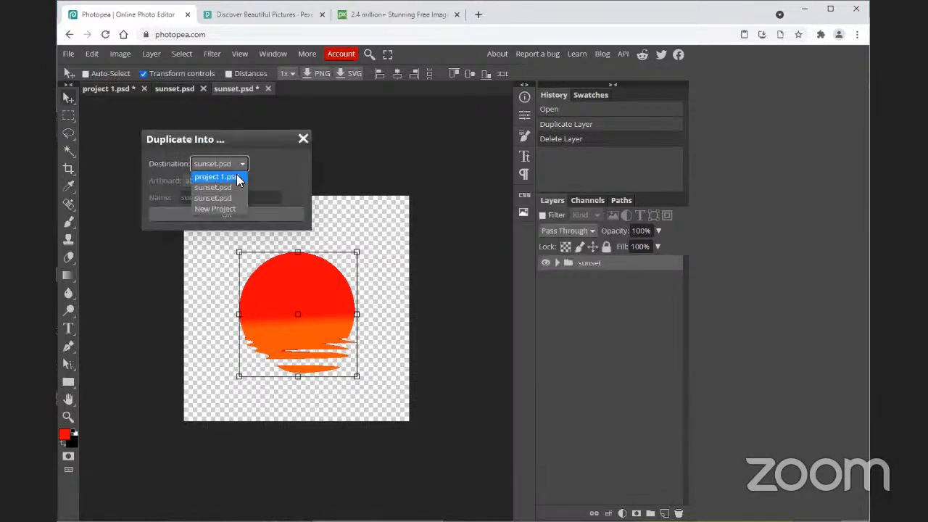
pyautogui.click(216, 177)
pyautogui.click(235, 211)
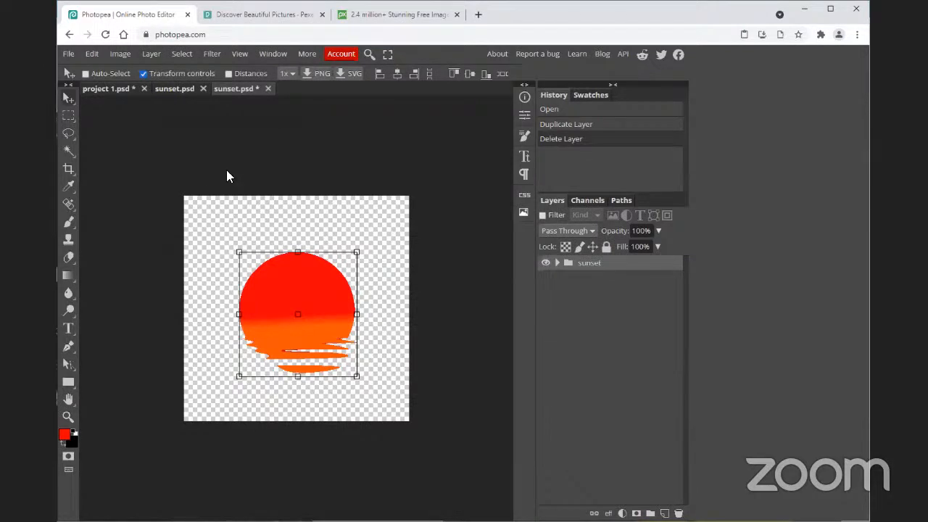
pyautogui.click(106, 88)
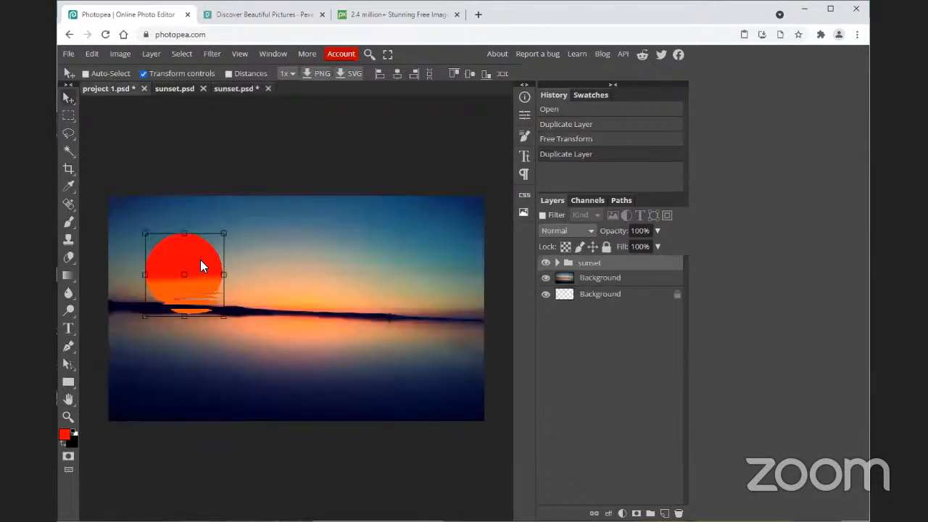
pyautogui.moveTo(198, 256); pyautogui.dragTo(316, 280)
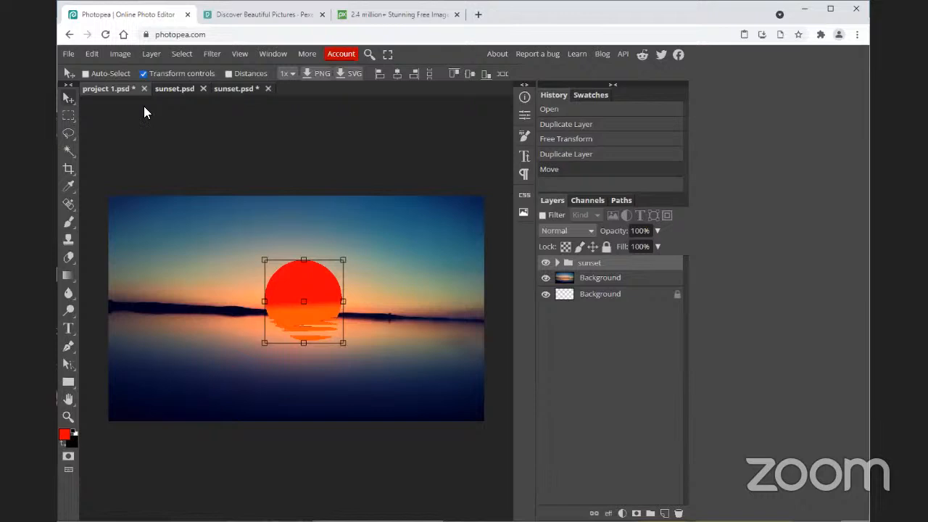
# Step: Review the sunset photo layer and the frame layers inside the sunset folder of project 1.psd
pyautogui.click(68, 54)
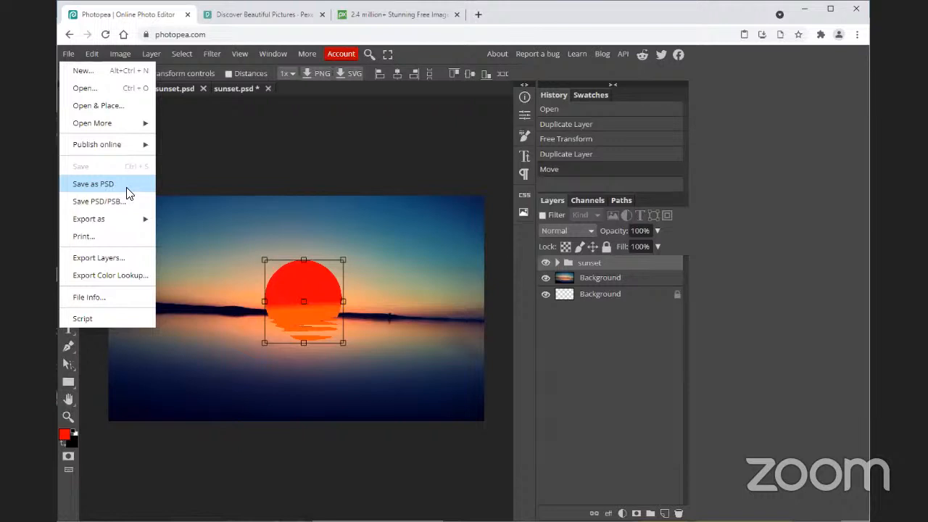
pyautogui.click(605, 281)
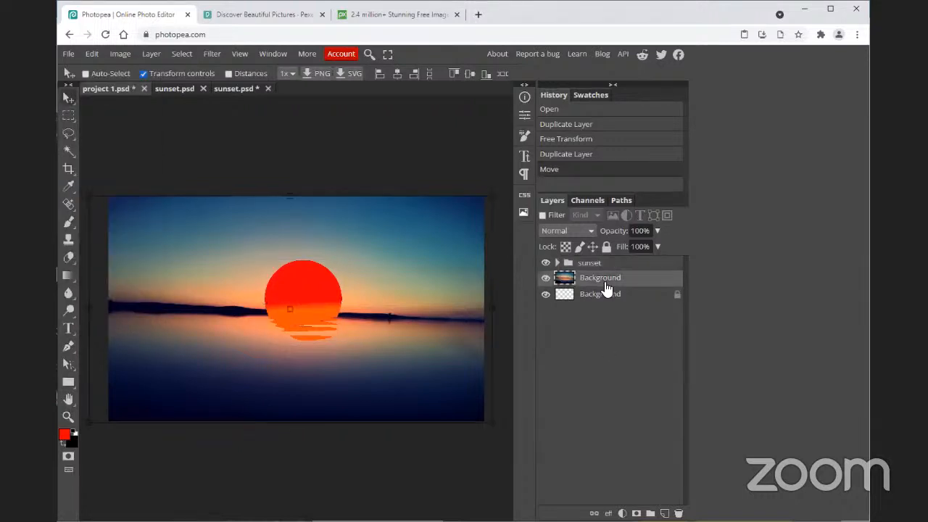
pyautogui.click(556, 263)
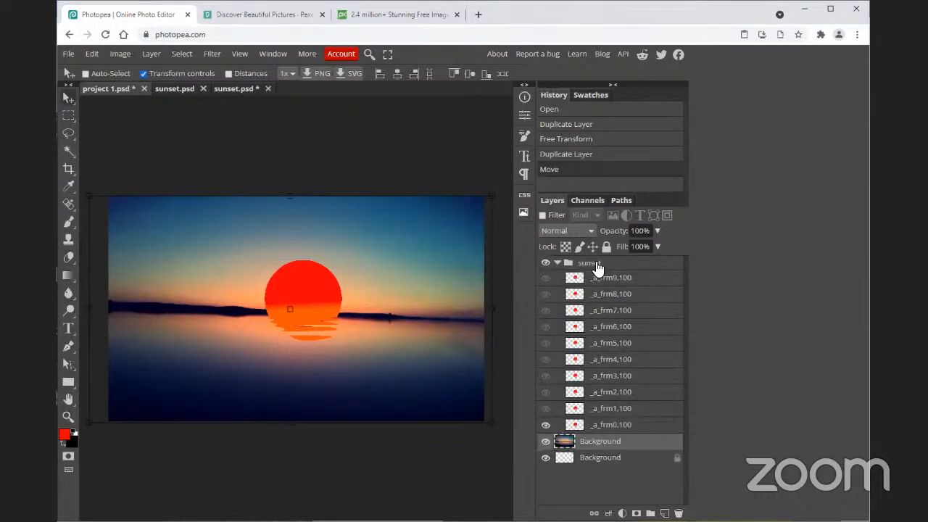
pyautogui.click(598, 269)
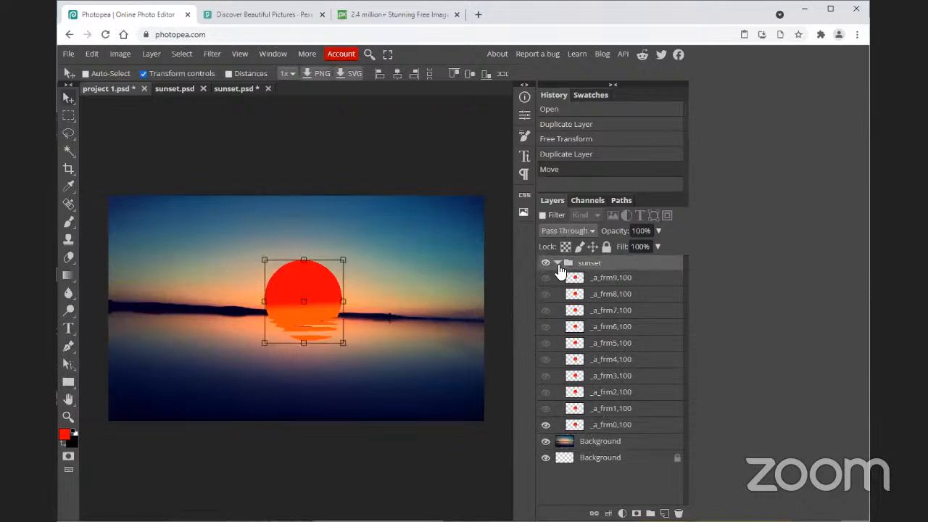
pyautogui.click(557, 264)
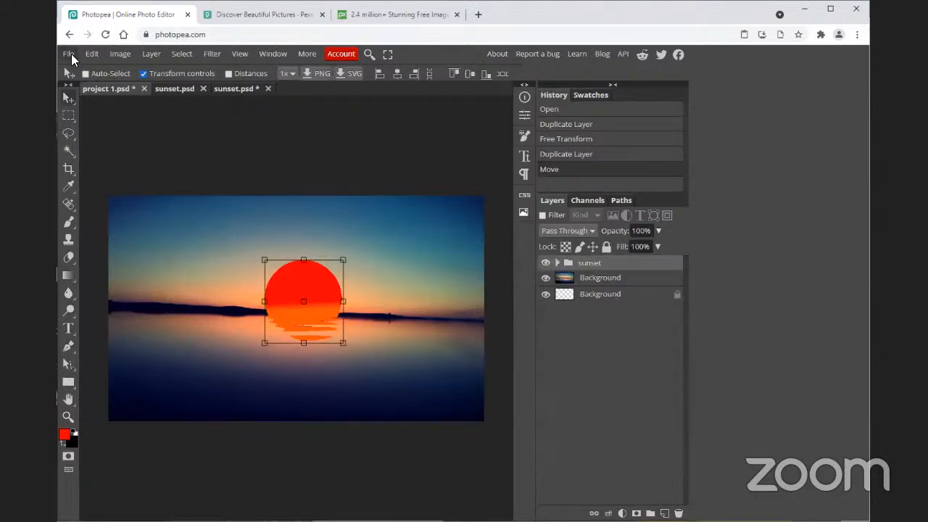
# Step: Export project 1.psd as a GIF to the computer and dismiss the browser's download bar
pyautogui.click(69, 54)
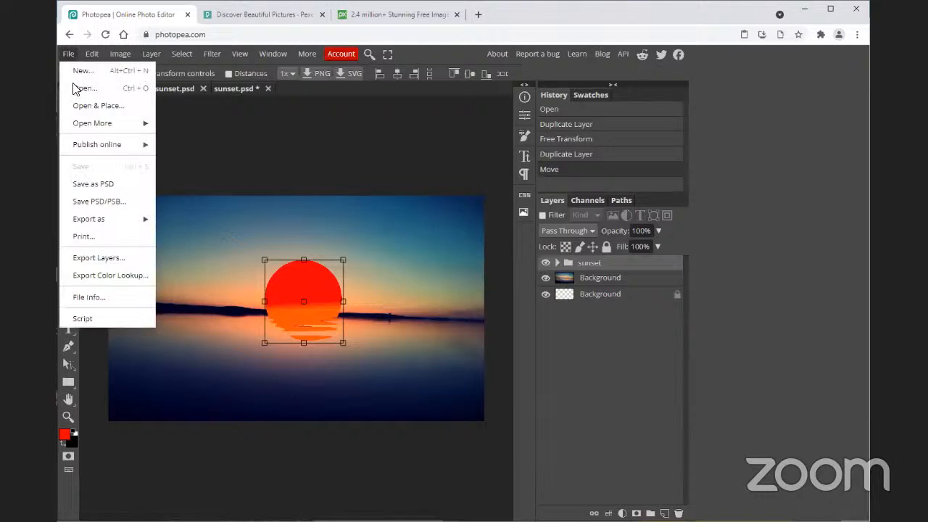
pyautogui.moveTo(106, 219)
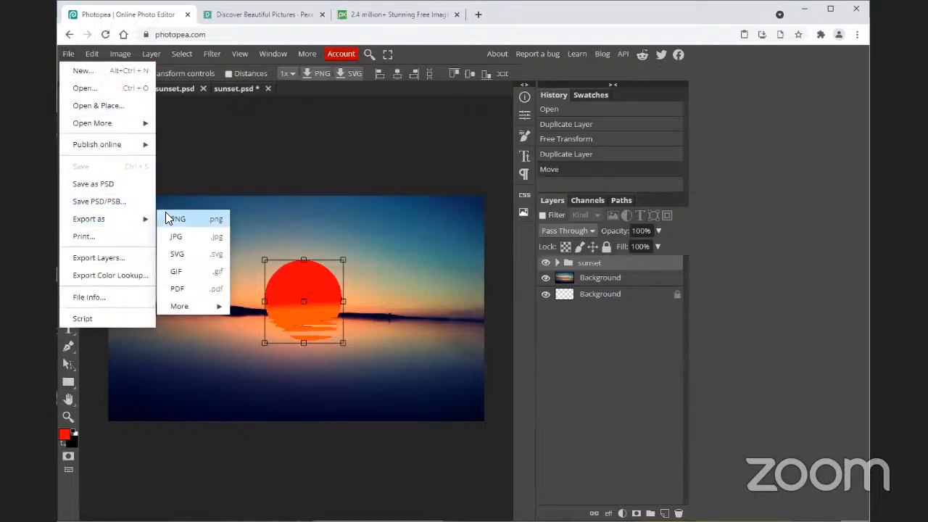
pyautogui.click(194, 271)
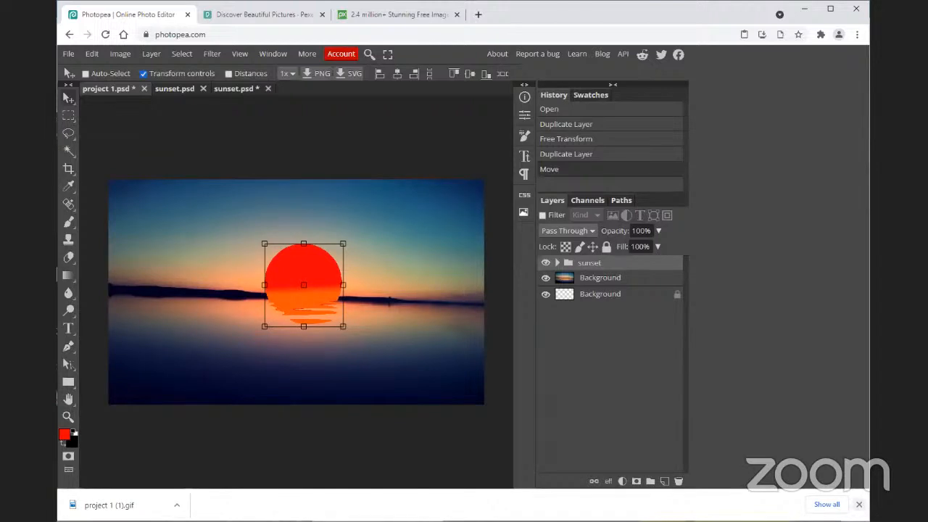
pyautogui.click(858, 504)
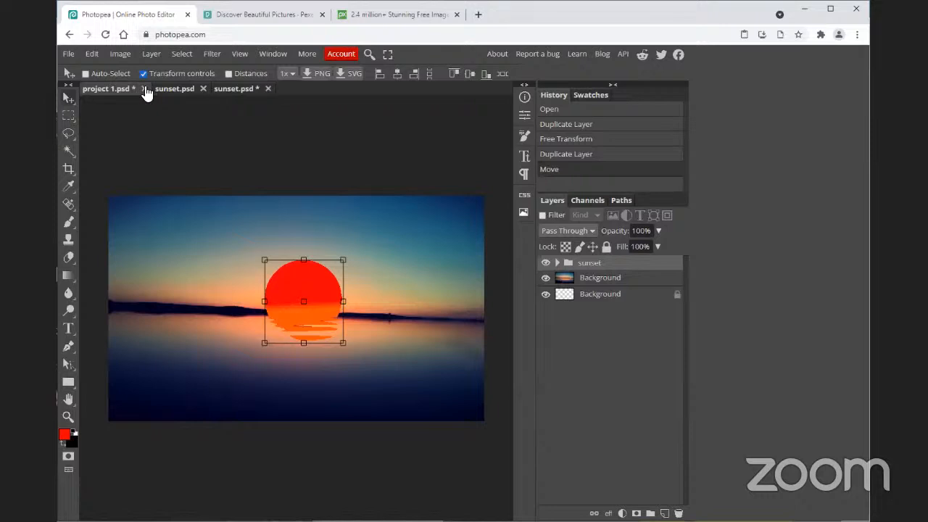
# Step: Close both sunset.psd documents and project 1.psd, discarding unsaved work
pyautogui.click(173, 89)
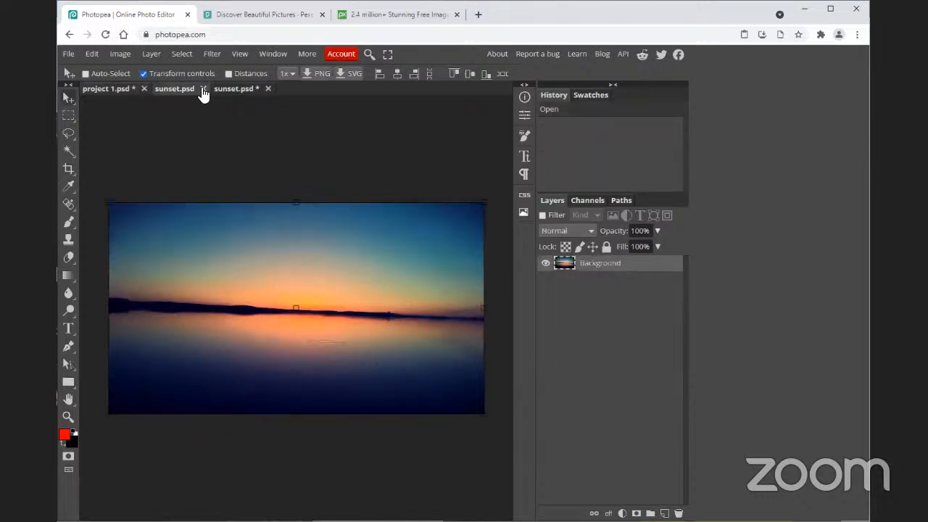
pyautogui.click(204, 89)
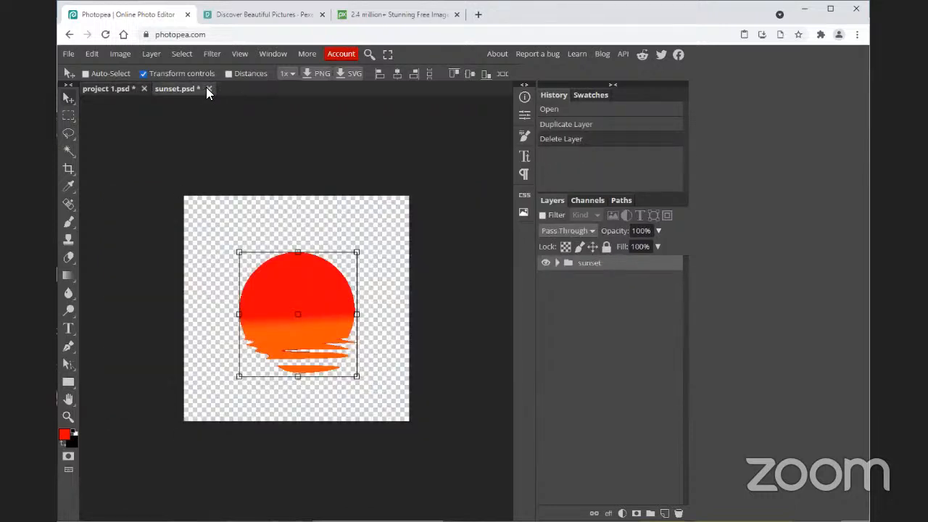
pyautogui.click(206, 88)
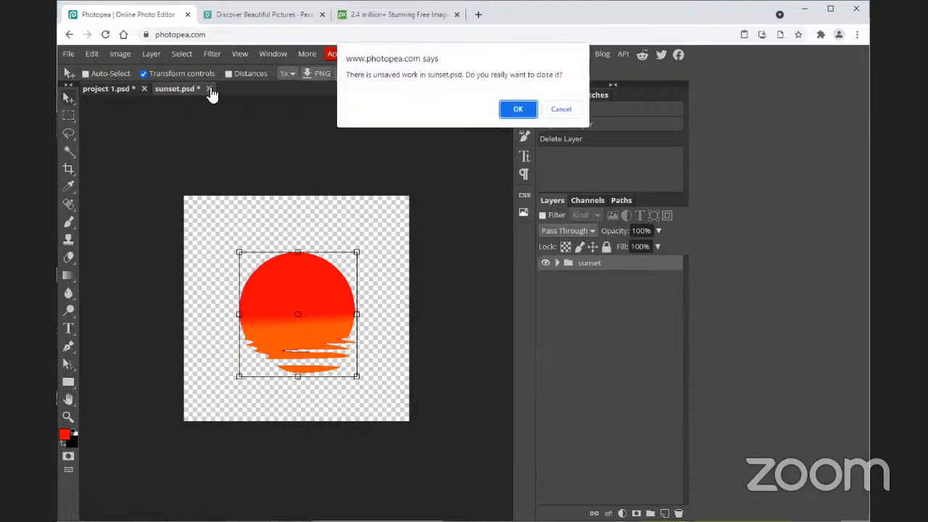
pyautogui.click(518, 107)
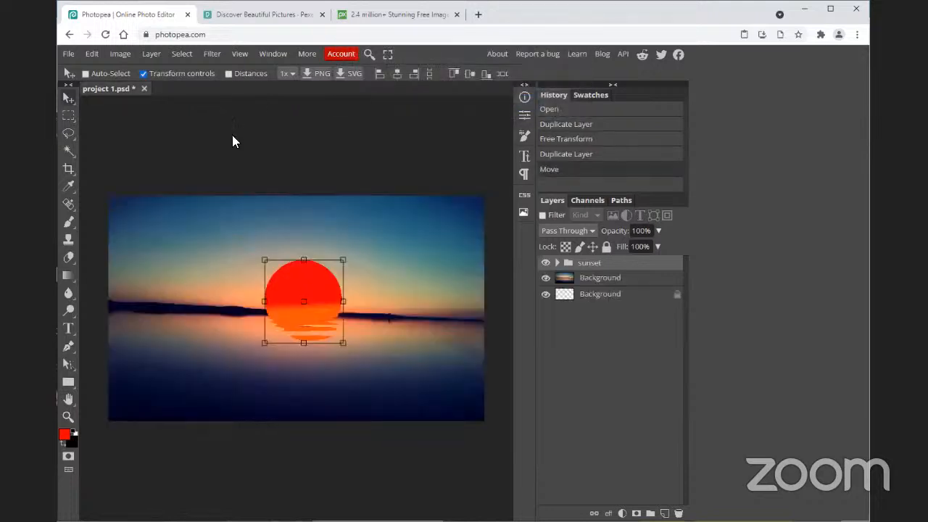
pyautogui.click(145, 89)
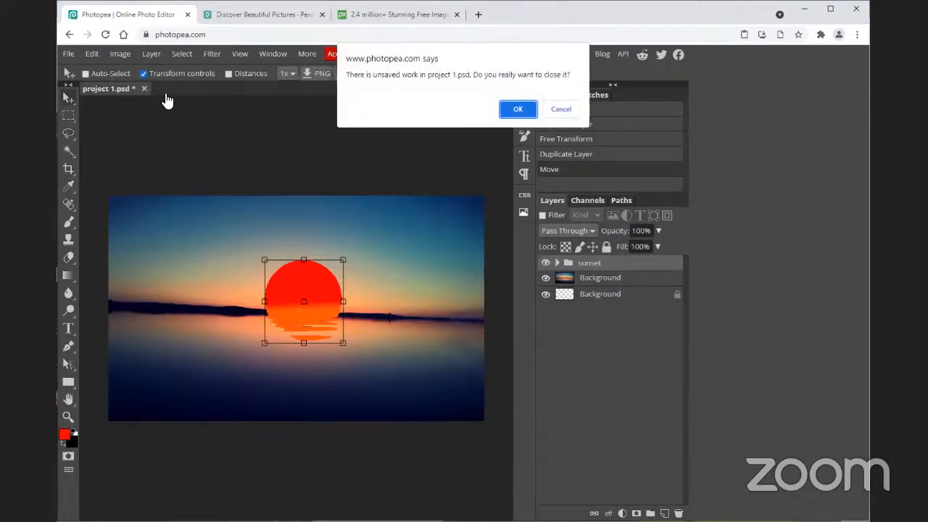
pyautogui.click(517, 110)
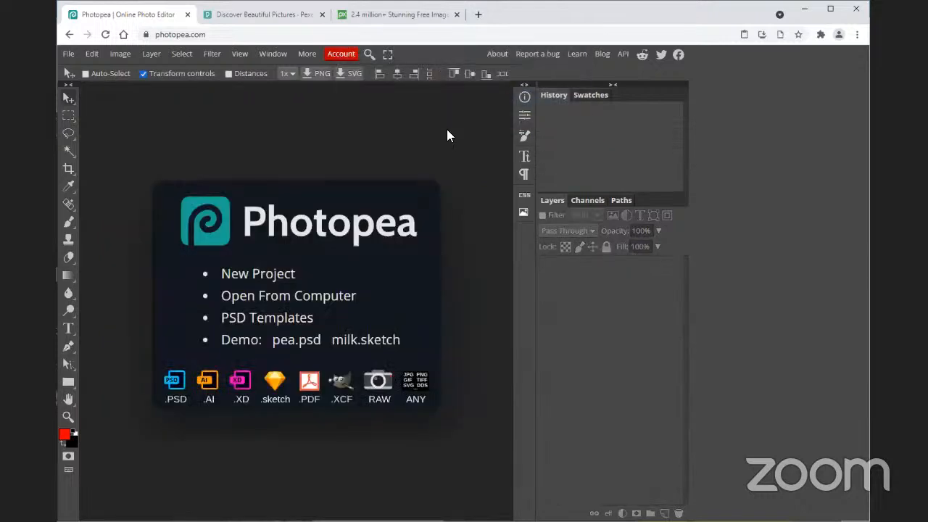
# Step: Create a new project named project 2, 1000 x 600 pixels at 72 DPI with a transparent background
pyautogui.click(68, 55)
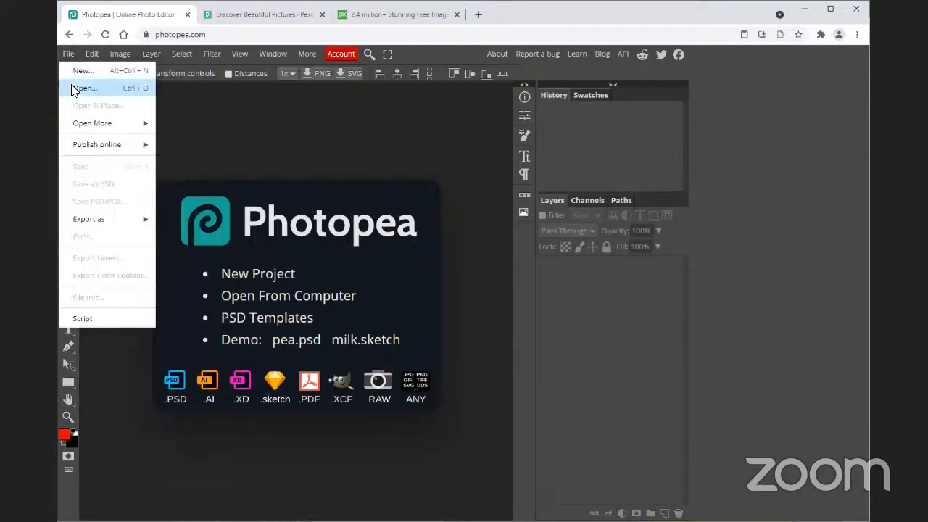
pyautogui.click(79, 80)
pyautogui.click(170, 112)
pyautogui.press('BackSpace')
pyautogui.write('2')
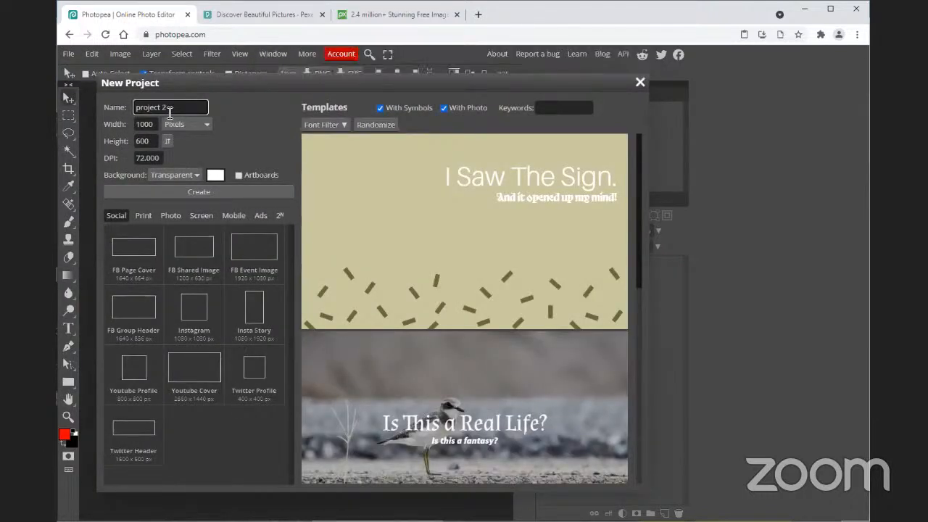
pyautogui.click(198, 192)
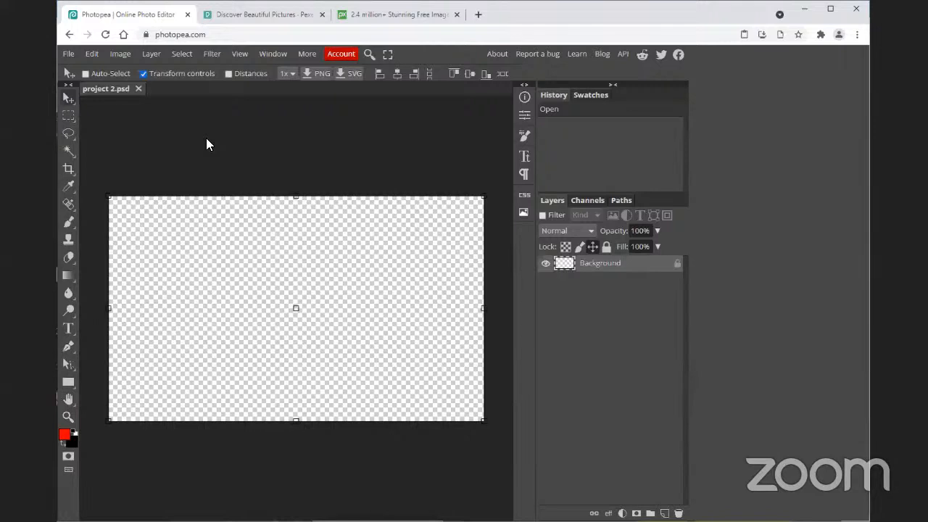
# Step: Look over the free photo sites Pexels and Pixabay, examining the photo collections on the Pexels Discover page
pyautogui.click(214, 16)
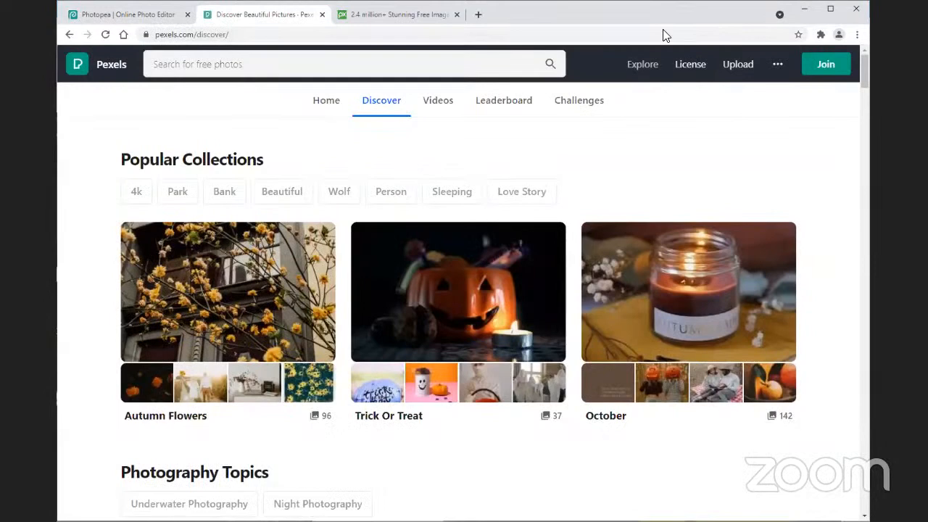
pyautogui.click(387, 22)
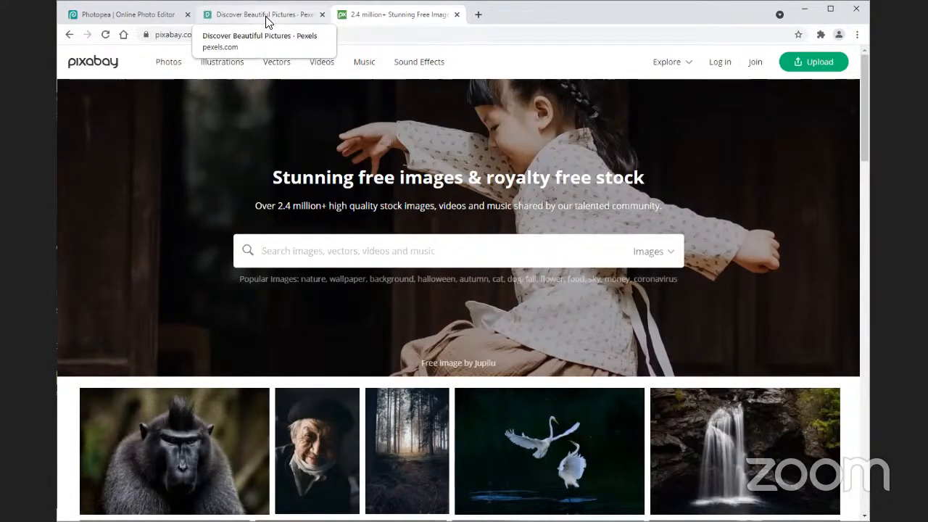
pyautogui.click(266, 21)
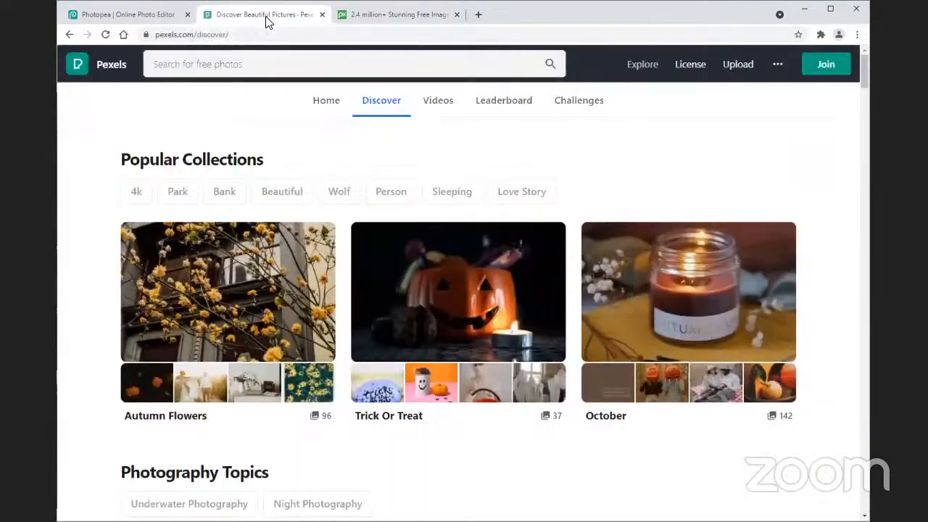
pyautogui.scroll(-1, 545, 117)
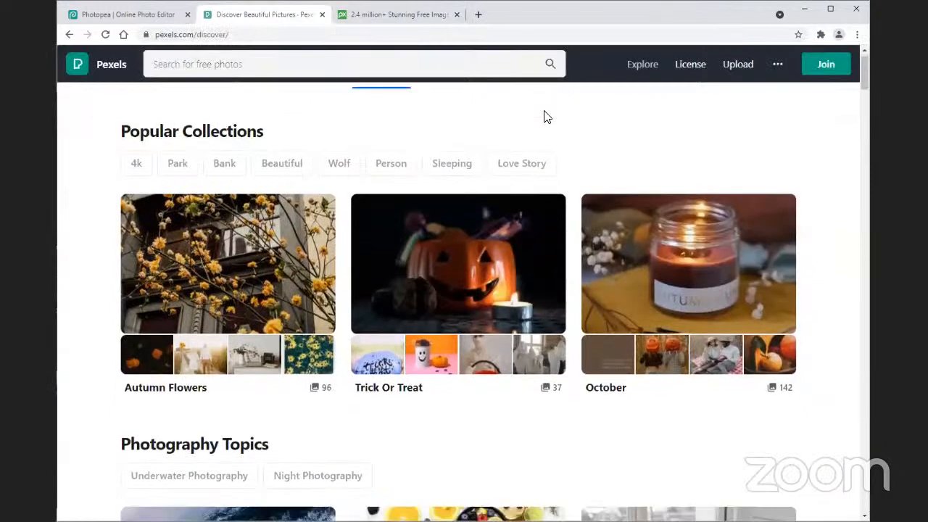
pyautogui.scroll(-5, 716, 341)
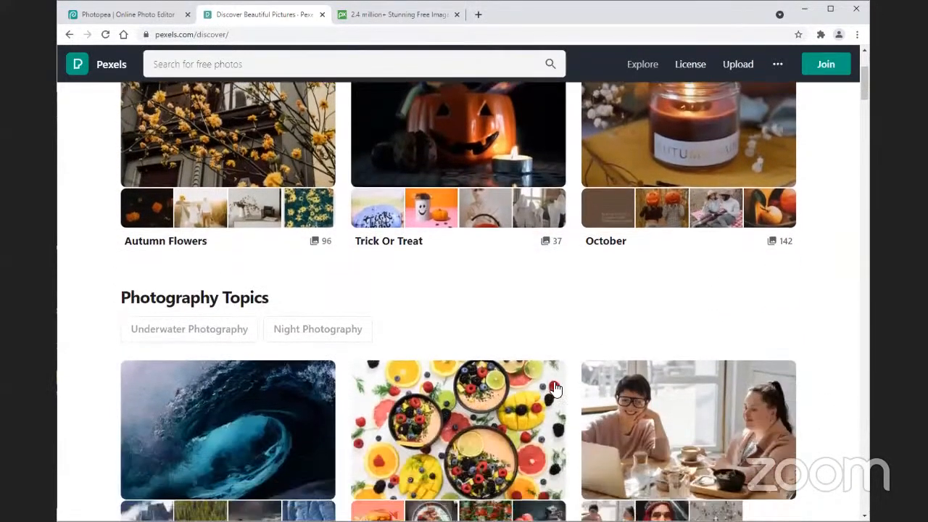
pyautogui.scroll(-3, 837, 376)
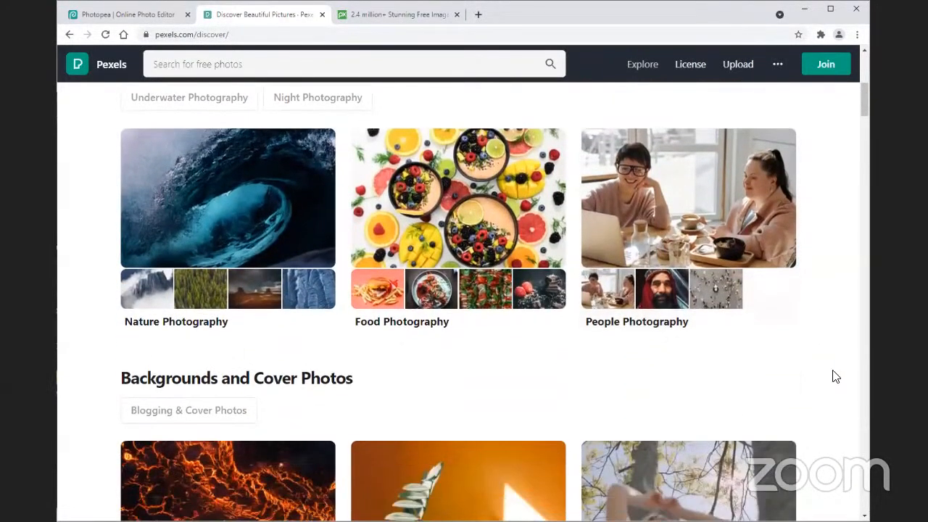
pyautogui.scroll(9, 834, 376)
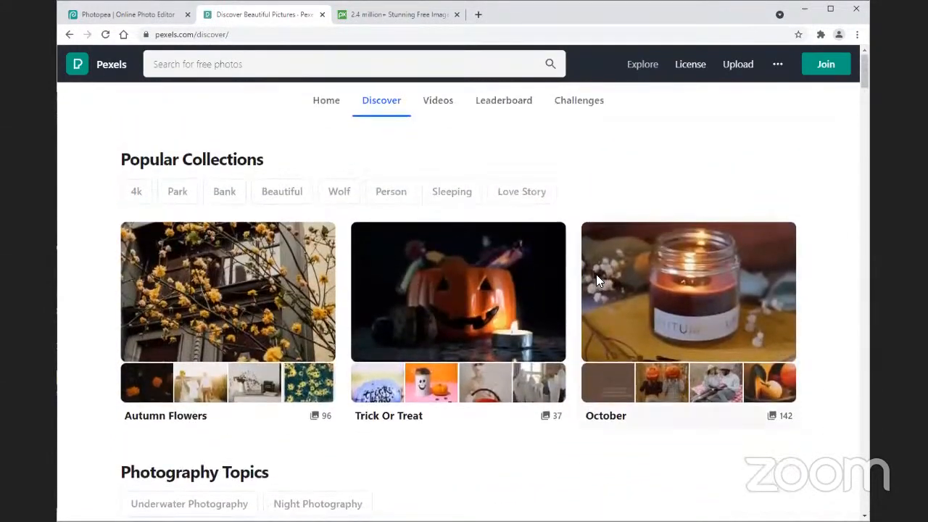
# Step: Switch back to Photopea and open beach_og.gif and crabs.gif together from the 2 Gif x2 folder inside Downloads > Photopea
pyautogui.click(161, 14)
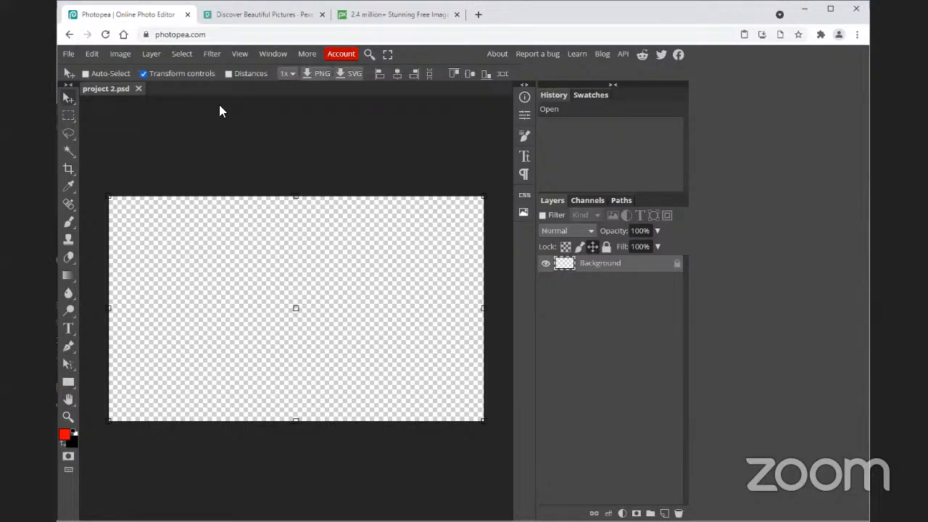
pyautogui.click(69, 56)
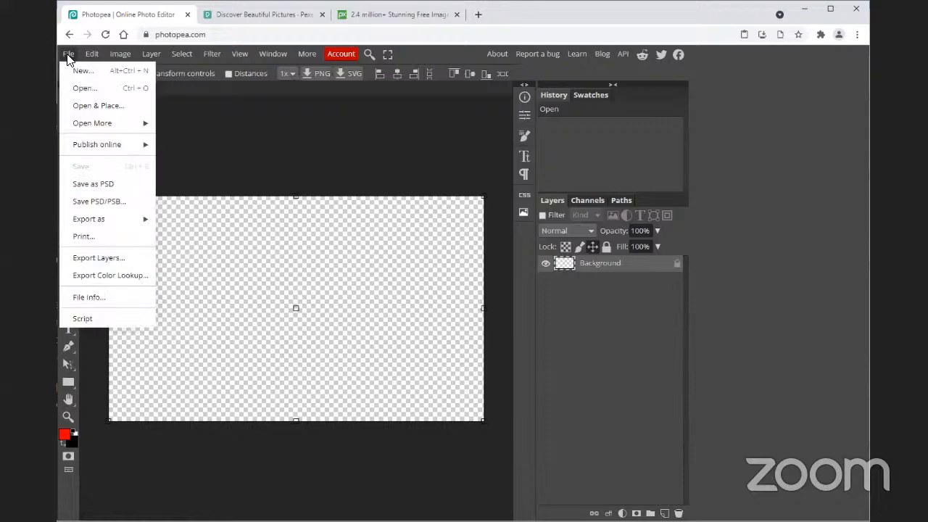
pyautogui.click(84, 88)
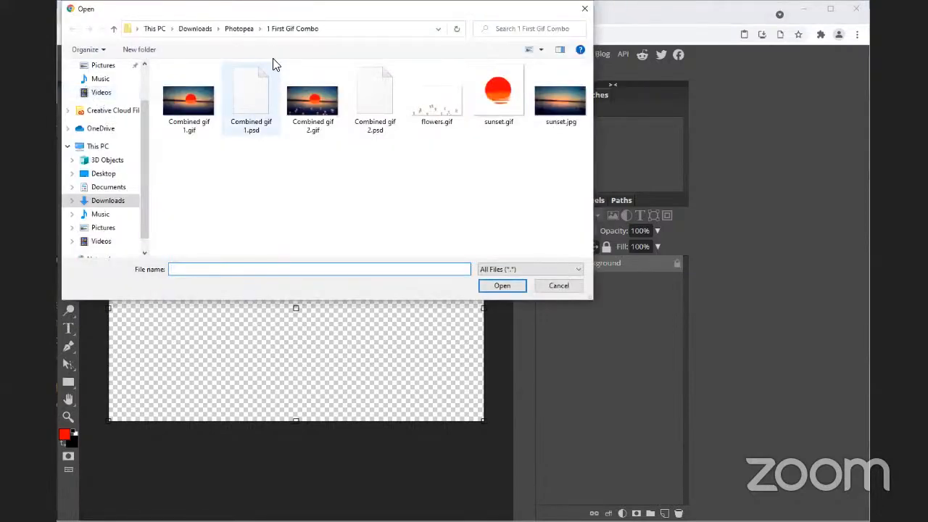
pyautogui.click(240, 29)
pyautogui.doubleClick(181, 94)
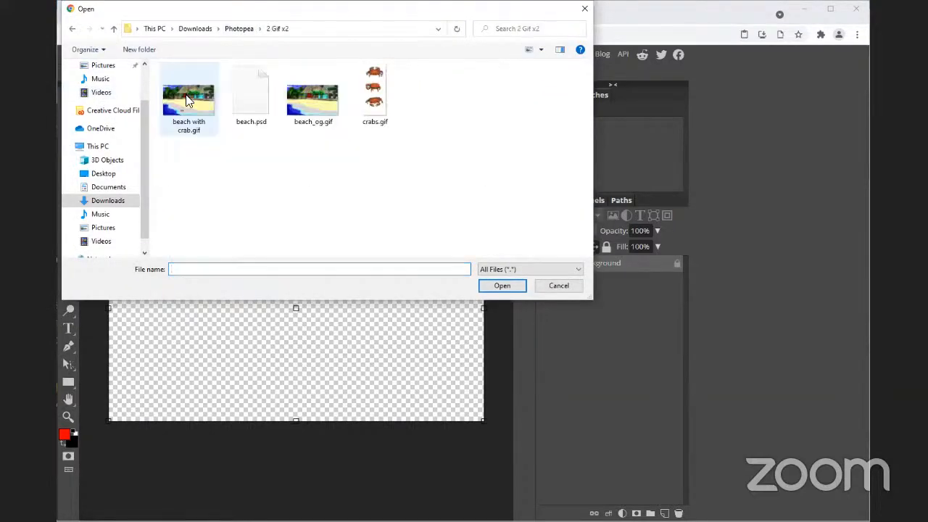
pyautogui.click(316, 110)
pyautogui.keyDown('ctrl'); pyautogui.click(373, 107); pyautogui.keyUp('ctrl')
pyautogui.click(498, 287)
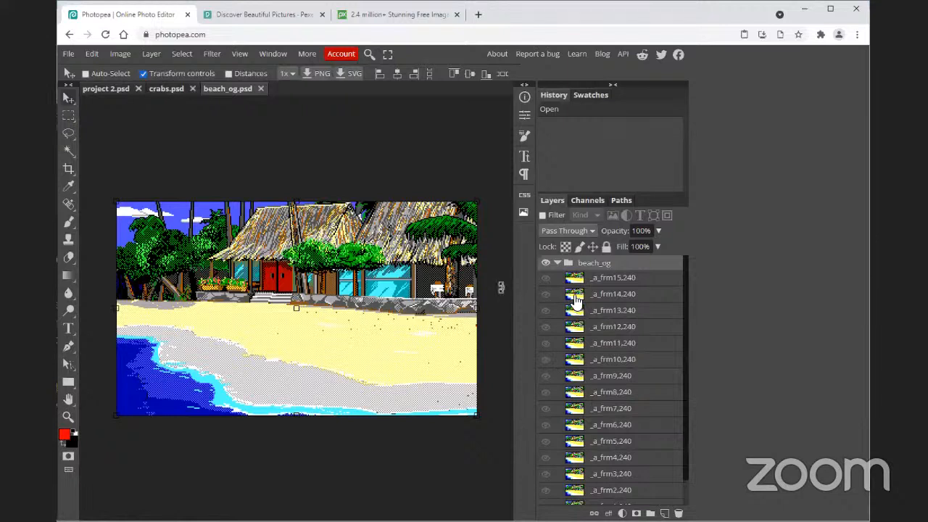
# Step: Review the beach_og frame layers, collapse their folder, duplicate it into project 2.psd and show that document
pyautogui.scroll(-1, 644, 358)
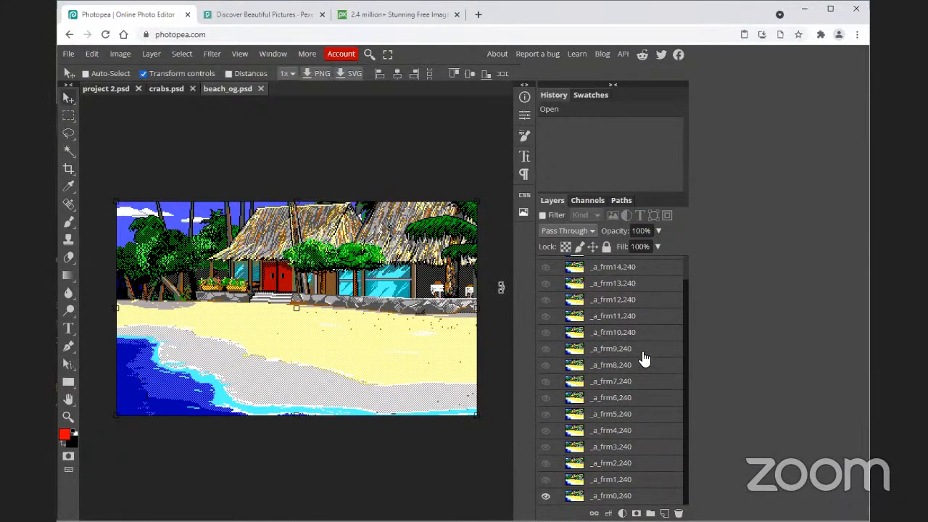
pyautogui.scroll(1, 644, 359)
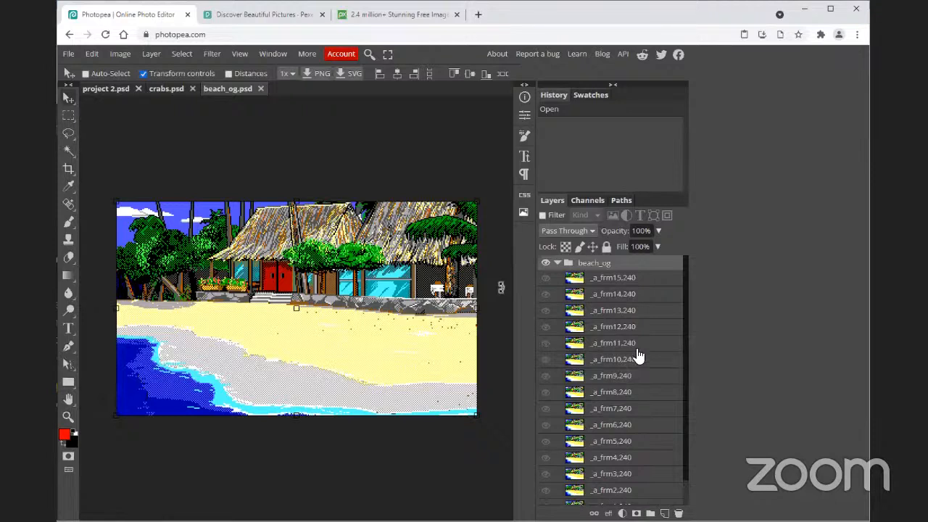
pyautogui.scroll(-1, 634, 326)
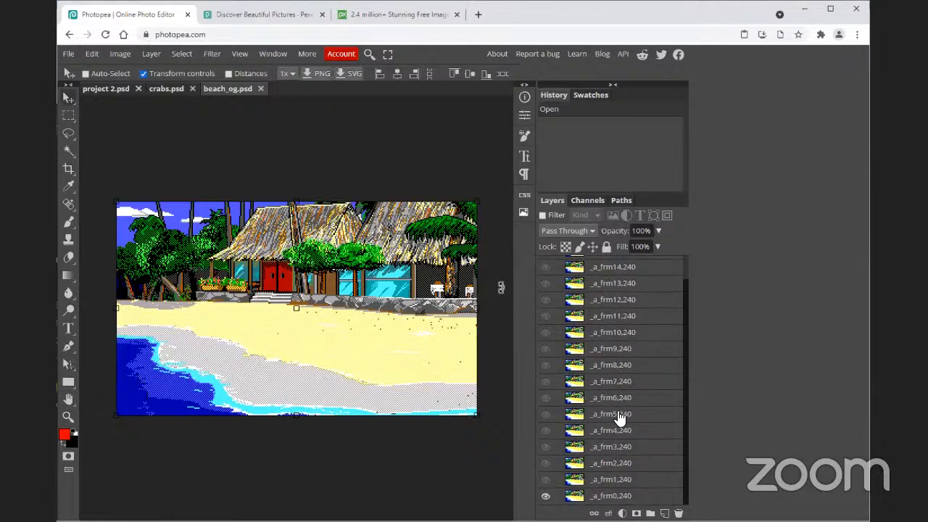
pyautogui.scroll(1, 618, 418)
pyautogui.click(558, 267)
pyautogui.rightClick(588, 267)
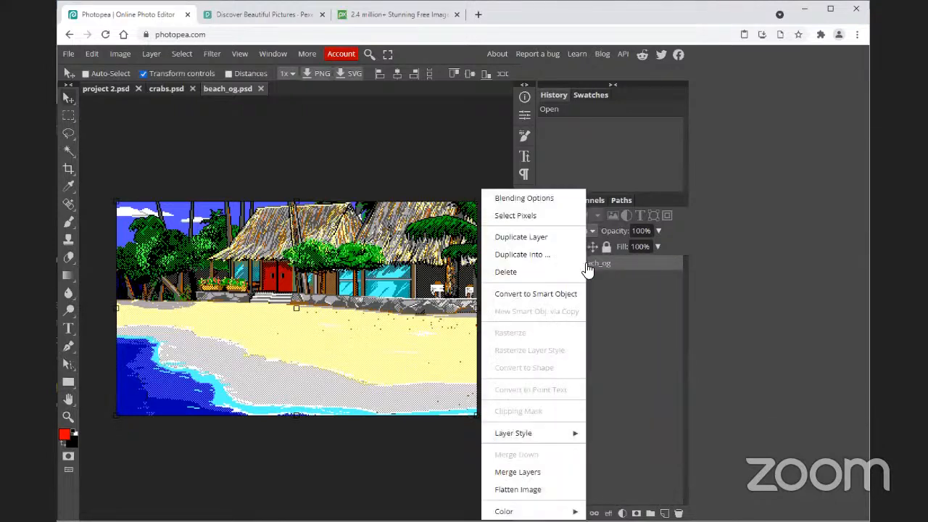
pyautogui.click(540, 254)
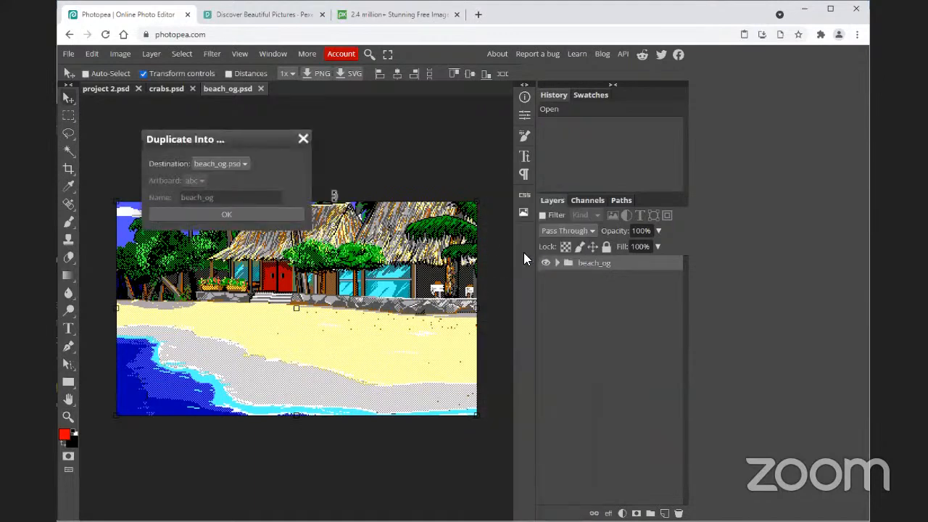
pyautogui.click(229, 165)
pyautogui.click(218, 176)
pyautogui.click(246, 214)
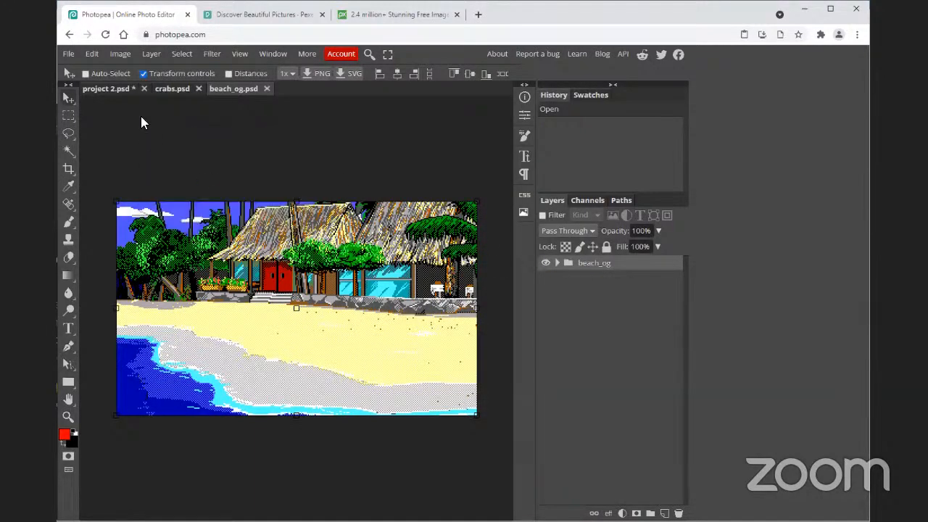
pyautogui.click(105, 90)
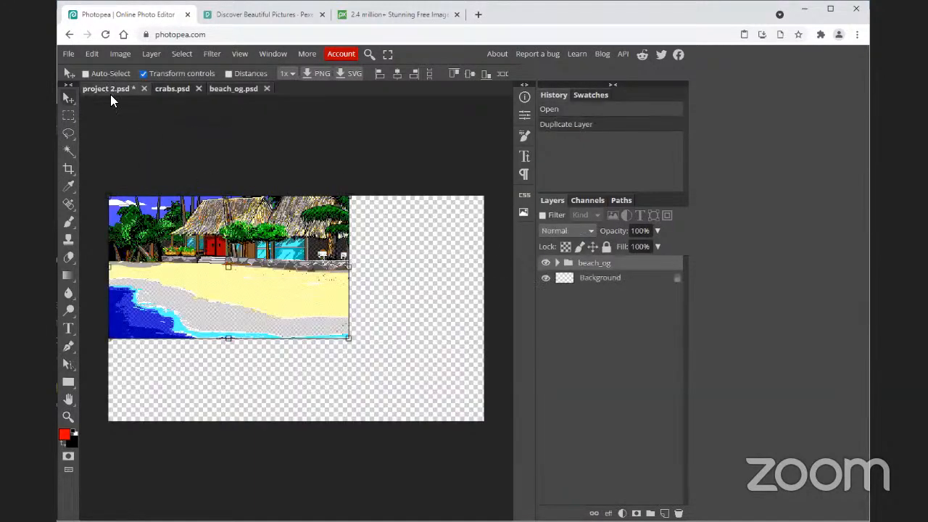
# Step: Try cropping project 2.psd to part of the beach without deleting cropped pixels, shift the beach_og folder, and undo both changes
pyautogui.click(68, 170)
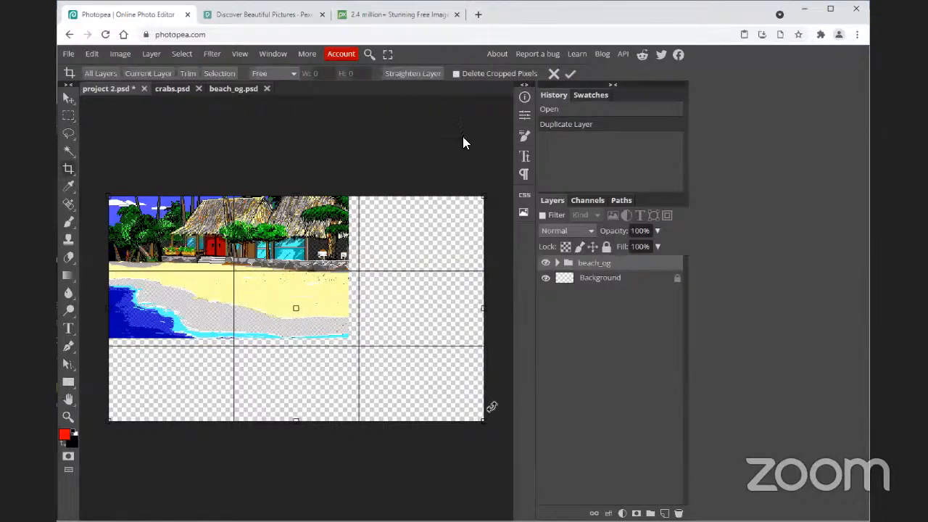
pyautogui.moveTo(486, 417); pyautogui.dragTo(295, 304)
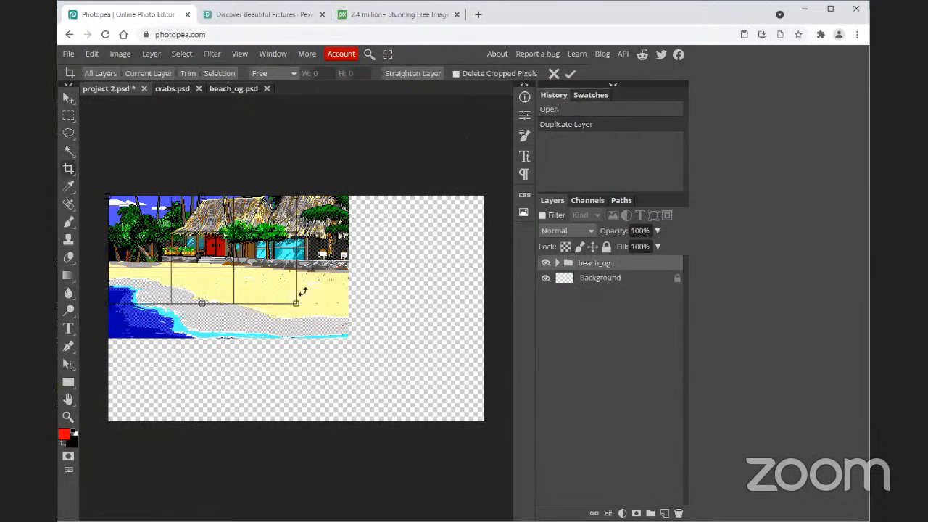
pyautogui.click(566, 74)
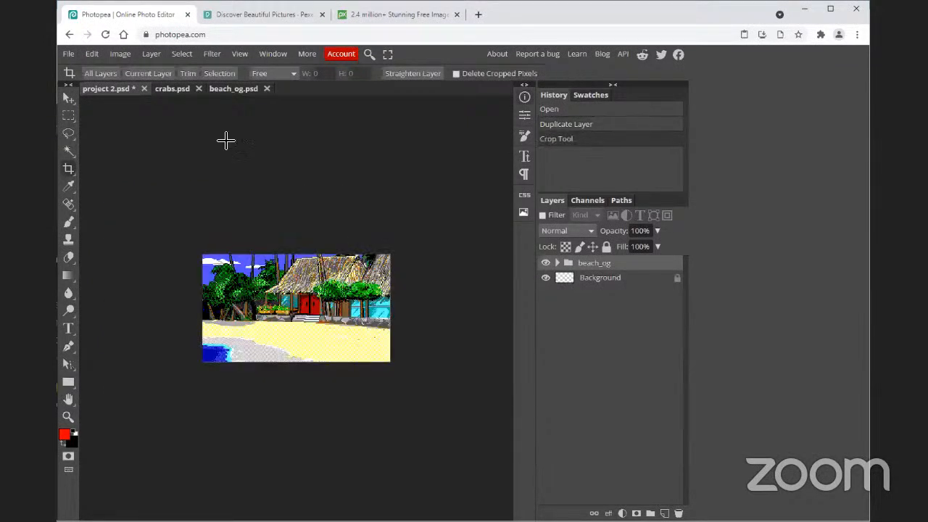
pyautogui.click(65, 99)
pyautogui.moveTo(330, 317); pyautogui.dragTo(314, 306)
pyautogui.press('ctrl')
pyautogui.hotkey('ctrl', 'z')
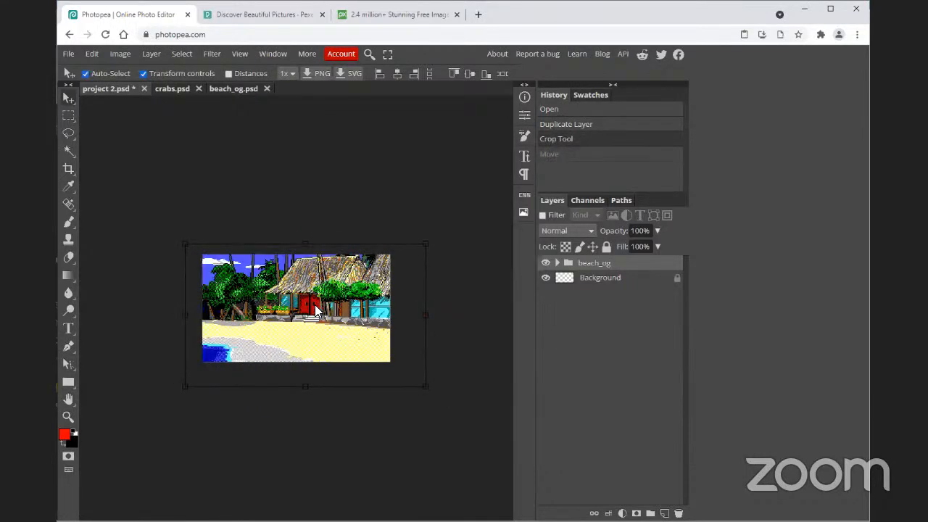
pyautogui.hotkey('ctrl', 'z')
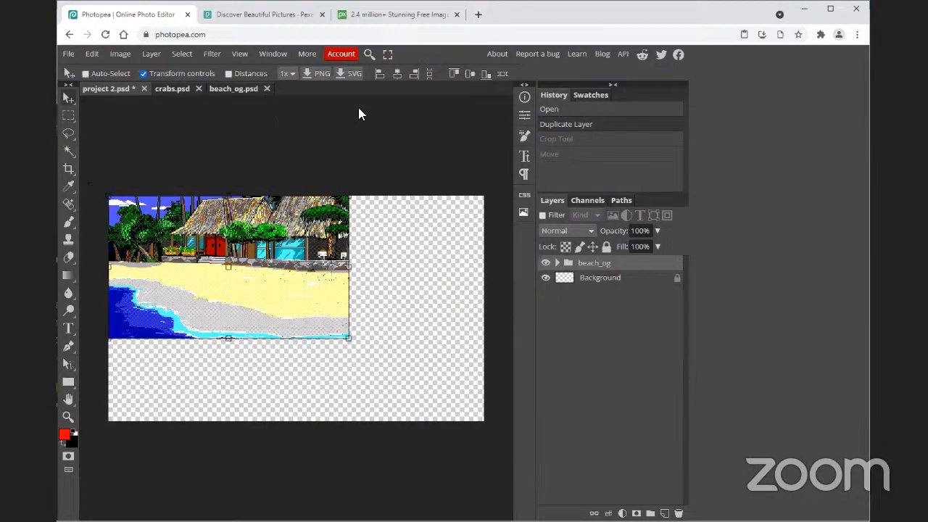
# Step: Crop the project 2.psd canvas to the edges of the beach image, keeping Delete Cropped Pixels off
pyautogui.click(68, 167)
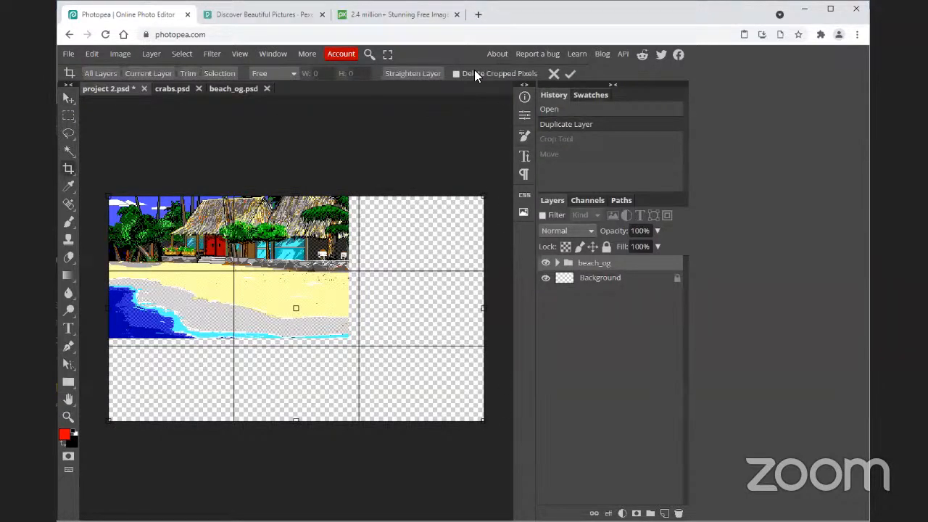
pyautogui.moveTo(484, 420); pyautogui.dragTo(348, 336)
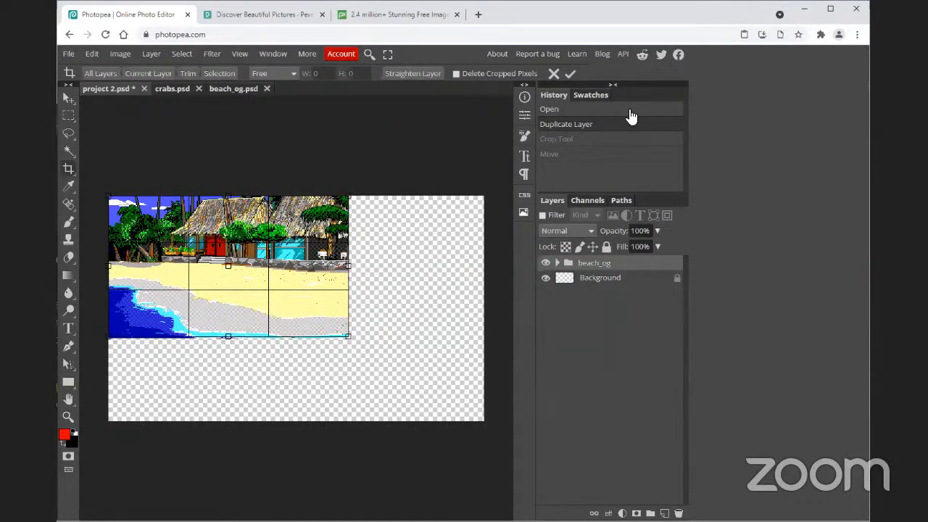
pyautogui.click(568, 73)
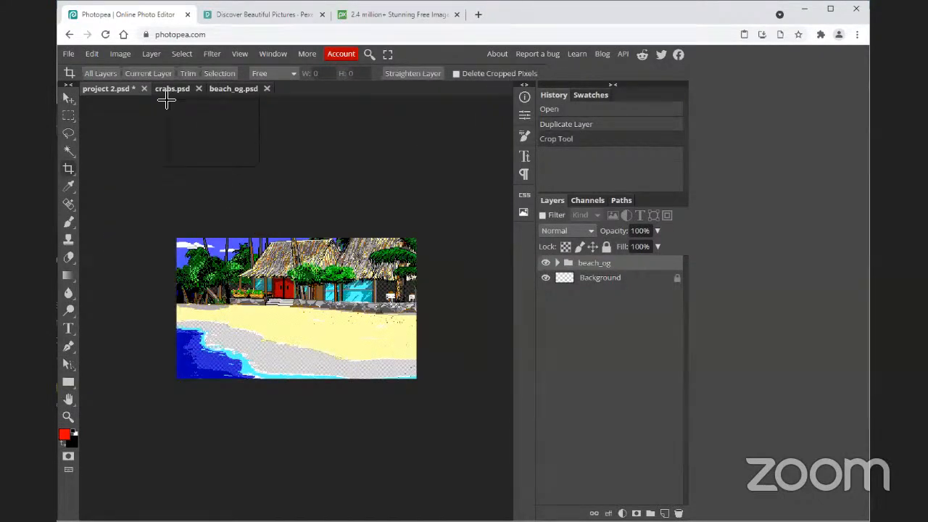
pyautogui.click(68, 97)
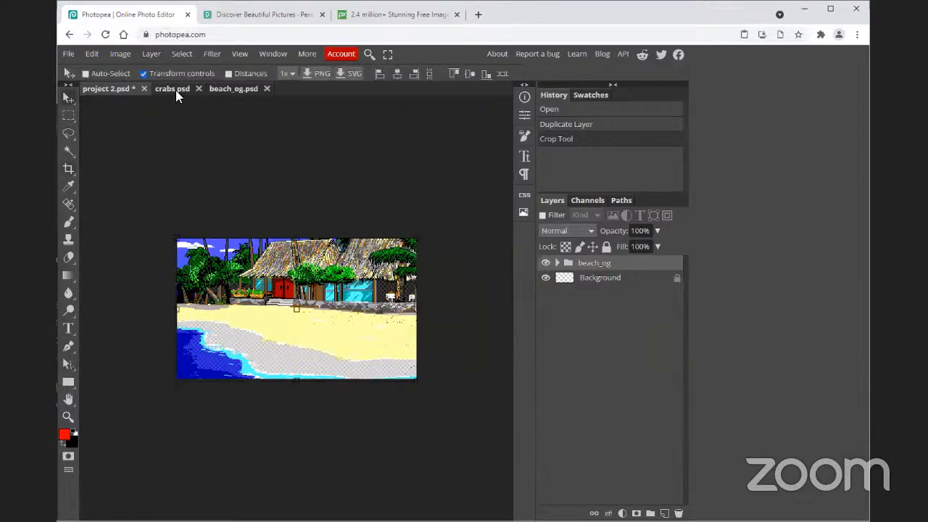
# Step: Crop crabs.psd to only the middle crab with Delete Cropped Pixels enabled, and check the crop by nudging the crab
pyautogui.click(175, 90)
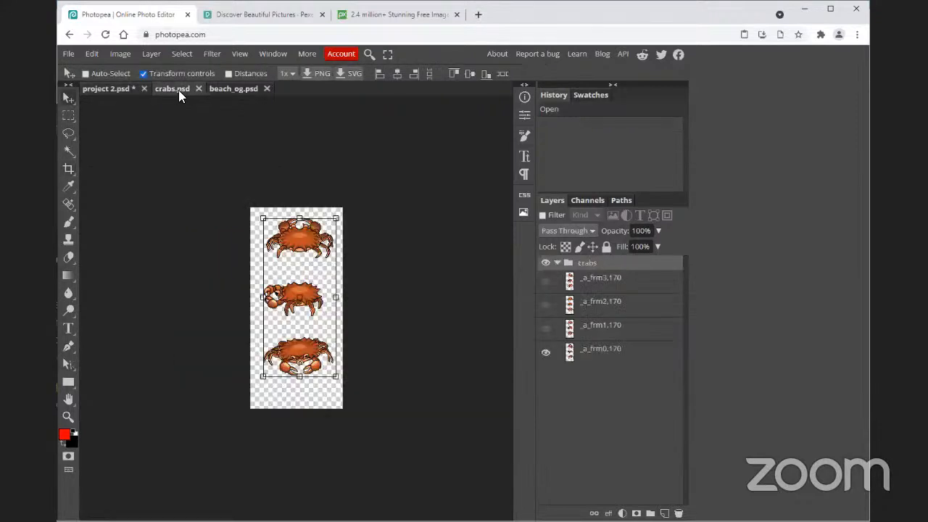
pyautogui.click(68, 169)
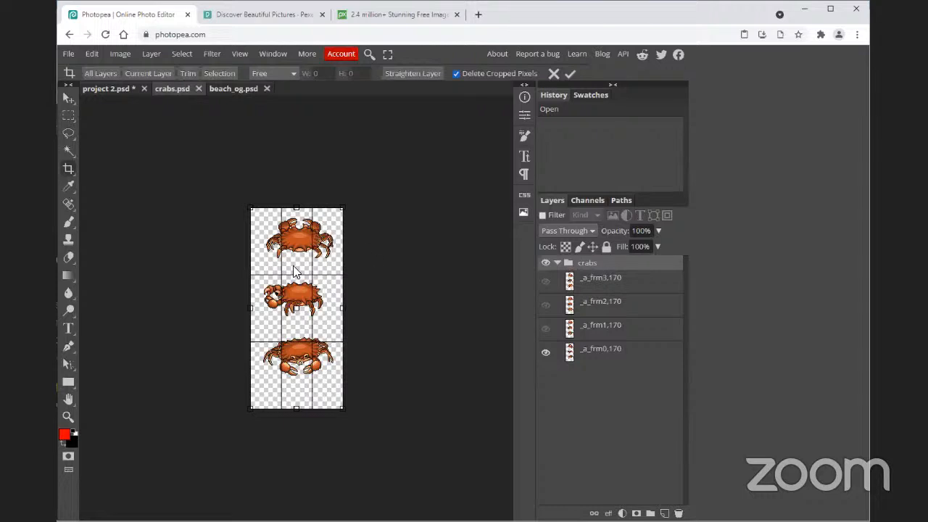
pyautogui.moveTo(296, 208); pyautogui.dragTo(296, 274)
pyautogui.moveTo(296, 407); pyautogui.dragTo(296, 323)
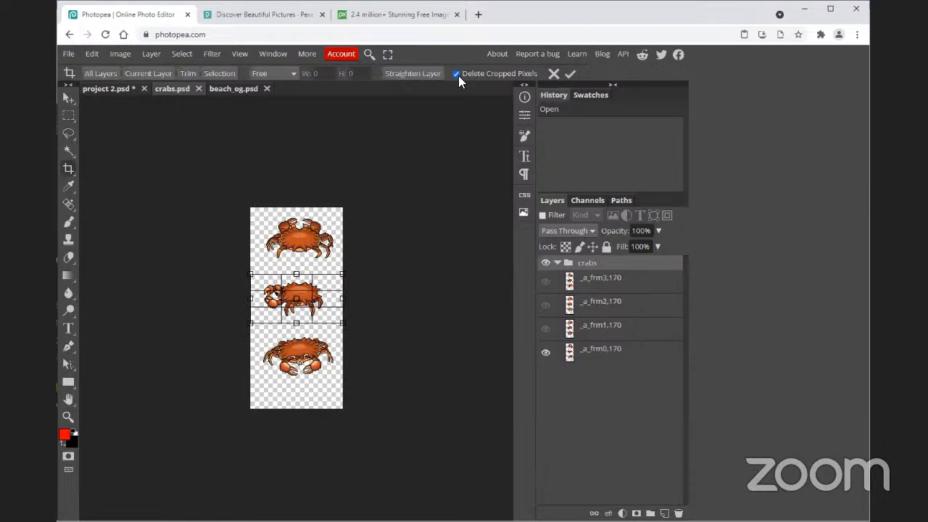
pyautogui.click(571, 74)
pyautogui.click(68, 97)
pyautogui.moveTo(294, 308)
pyautogui.mouseDown()
pyautogui.moveTo(315, 302)
pyautogui.moveTo(292, 300)
pyautogui.moveTo(300, 297)
pyautogui.mouseUp()
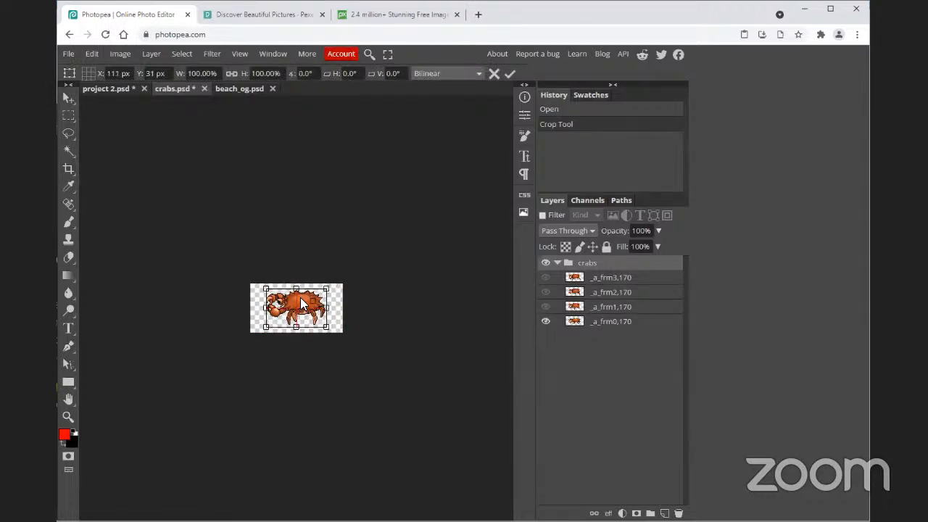
# Step: Duplicate the crabs folder with all its frames into project 2.psd
pyautogui.rightClick(592, 268)
pyautogui.click(564, 263)
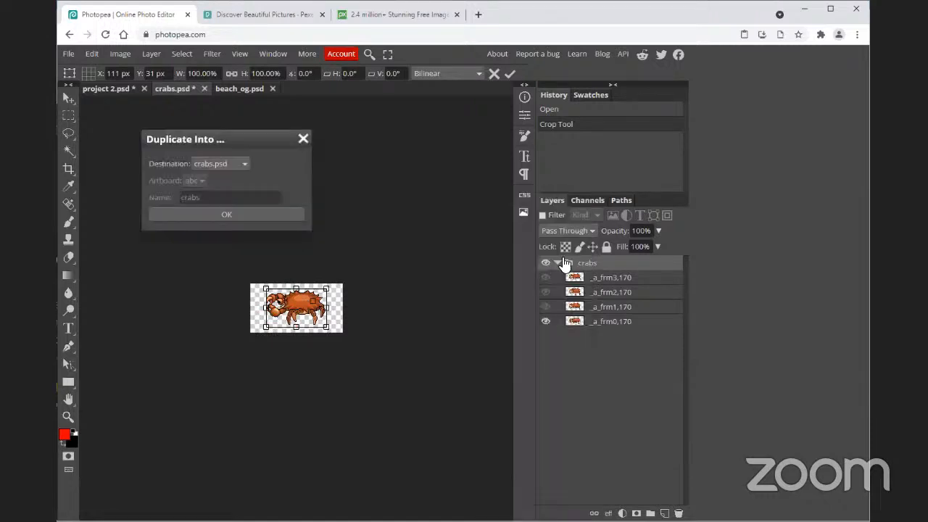
pyautogui.click(240, 165)
pyautogui.click(234, 178)
pyautogui.click(225, 215)
# Step: In project 2.psd, place the crab on the grey sand beside the water and scale it to 68.52%
pyautogui.click(106, 88)
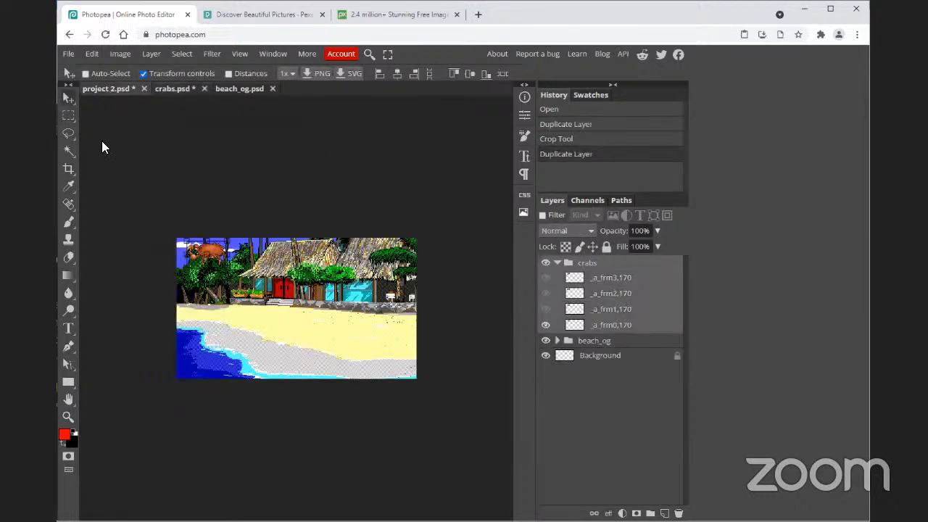
pyautogui.moveTo(215, 248); pyautogui.dragTo(278, 359)
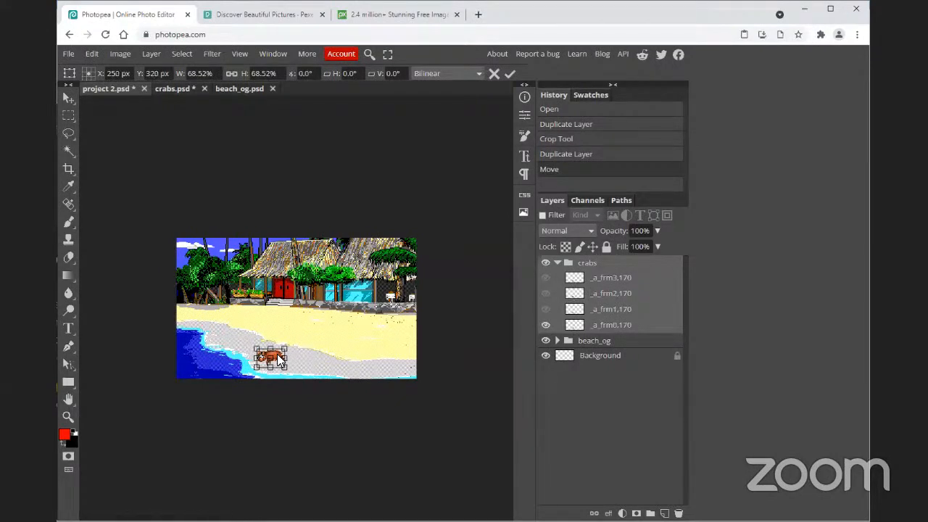
pyautogui.click(556, 263)
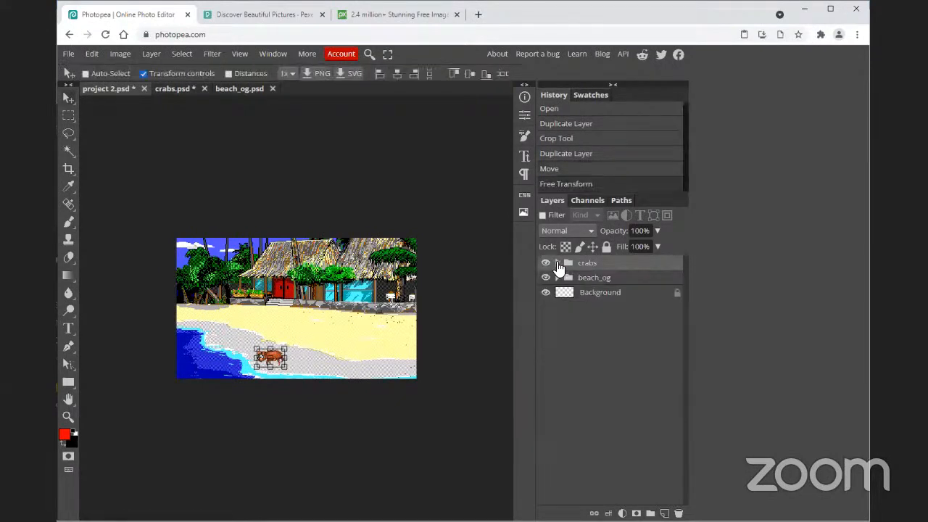
# Step: Delete the empty Background layer and check the contents of the beach_og and crabs folders
pyautogui.click(606, 292)
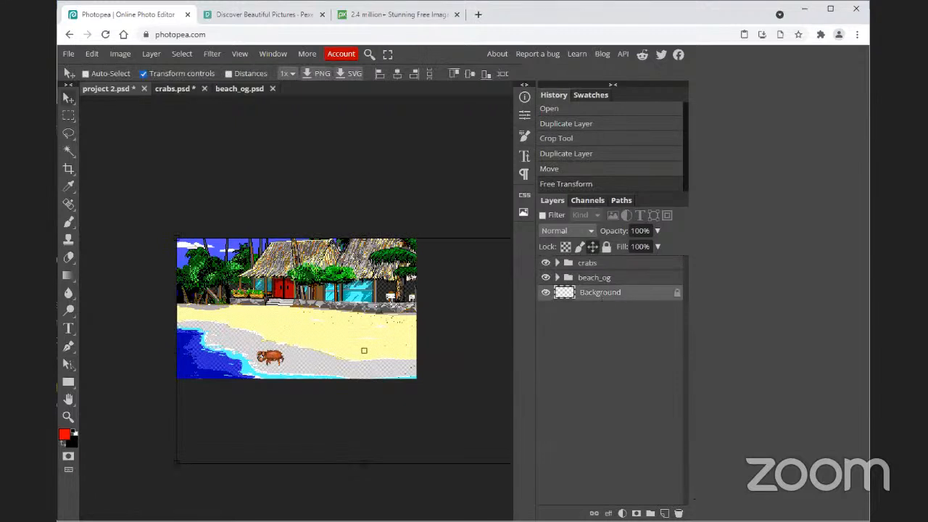
pyautogui.click(679, 512)
pyautogui.click(590, 280)
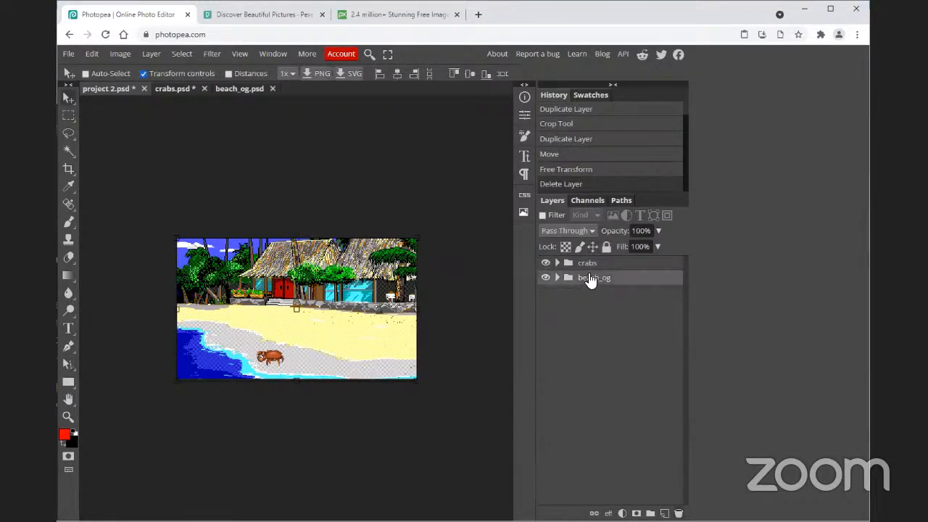
pyautogui.click(587, 265)
pyautogui.click(556, 277)
pyautogui.click(556, 278)
pyautogui.click(557, 262)
pyautogui.click(557, 262)
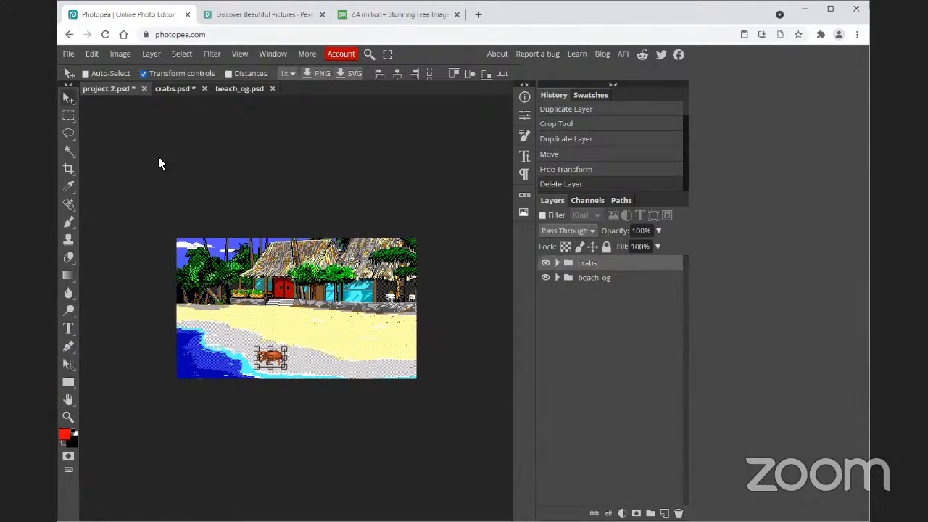
# Step: Preview the GIF export of project 2.psd with its two folders still separate, and close it without saving
pyautogui.click(73, 55)
pyautogui.moveTo(99, 218)
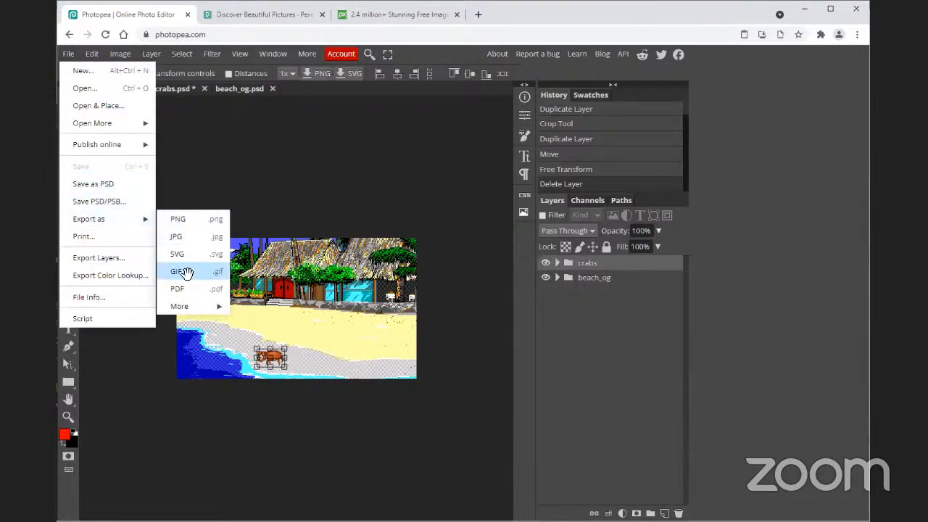
pyautogui.click(185, 273)
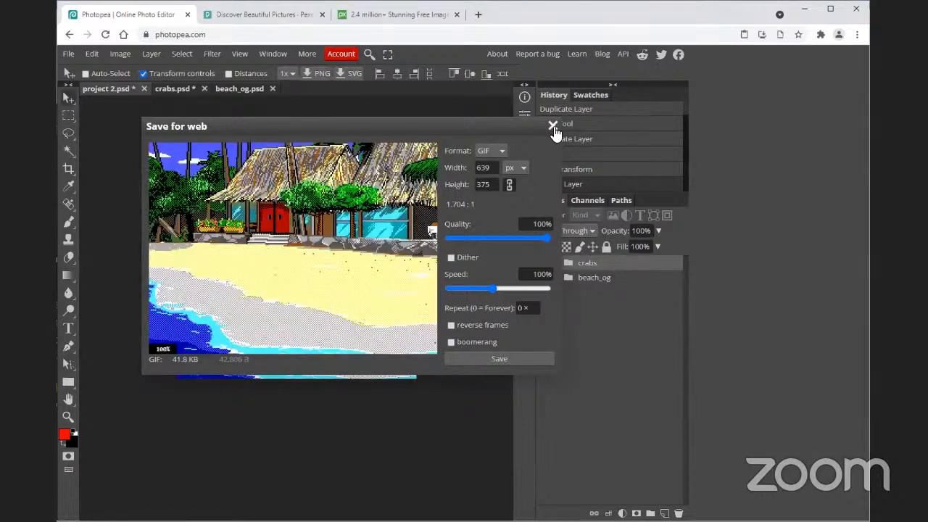
pyautogui.click(552, 125)
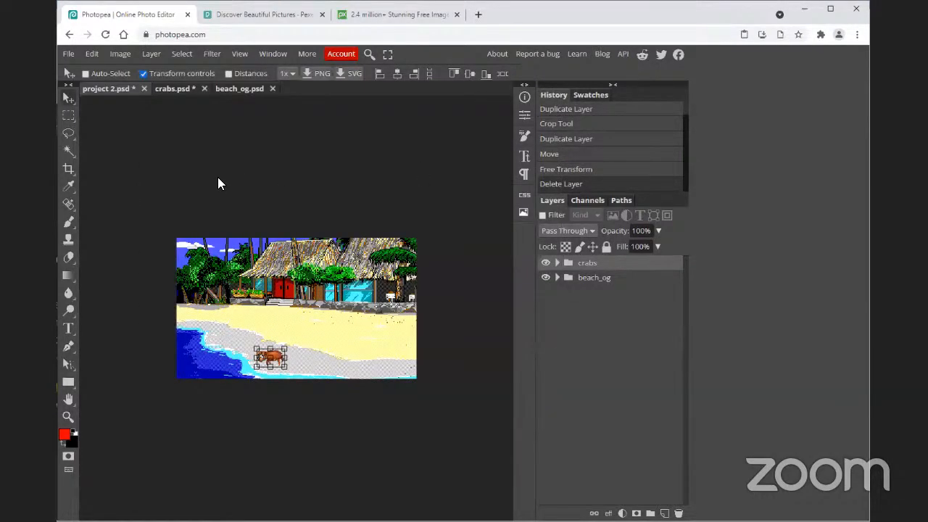
# Step: Merge the crabs and beach_og folders into one animation using the Animation Merge command
pyautogui.keyDown('ctrl'); pyautogui.click(608, 282); pyautogui.keyUp('ctrl')
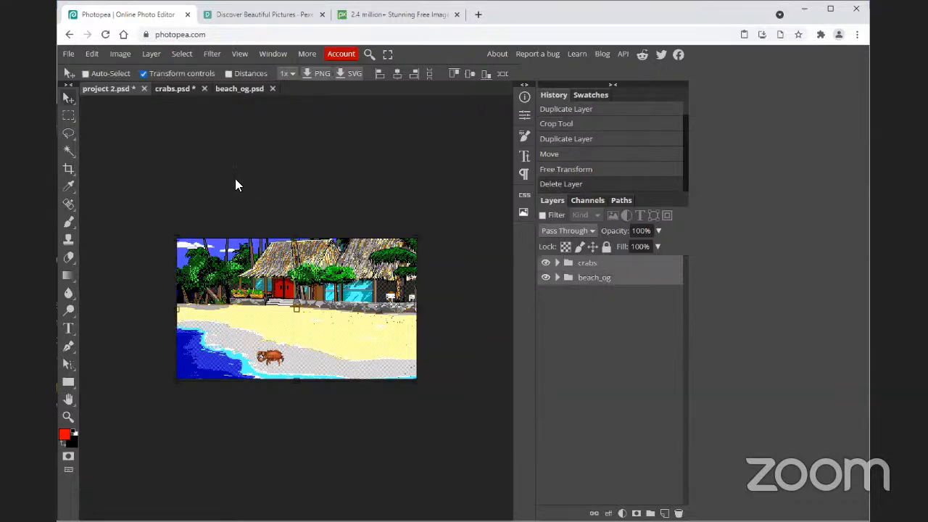
pyautogui.click(156, 55)
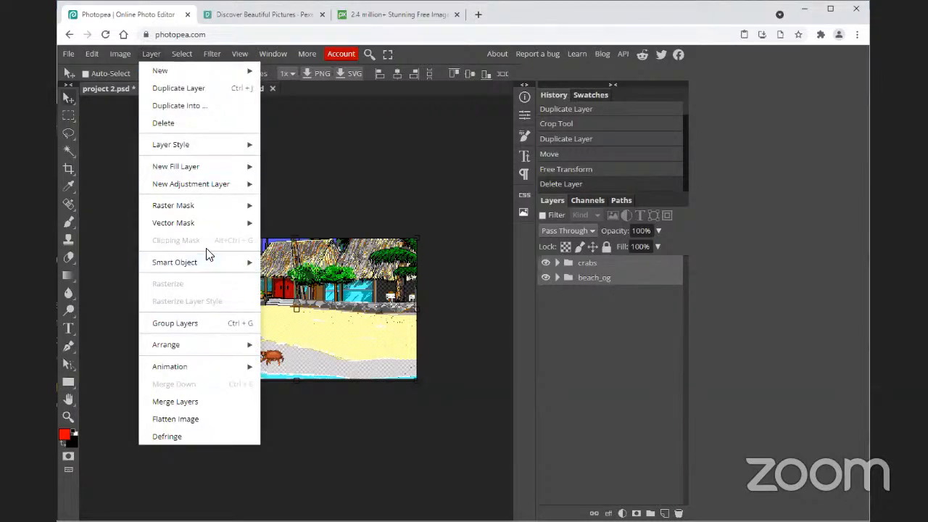
pyautogui.moveTo(223, 368)
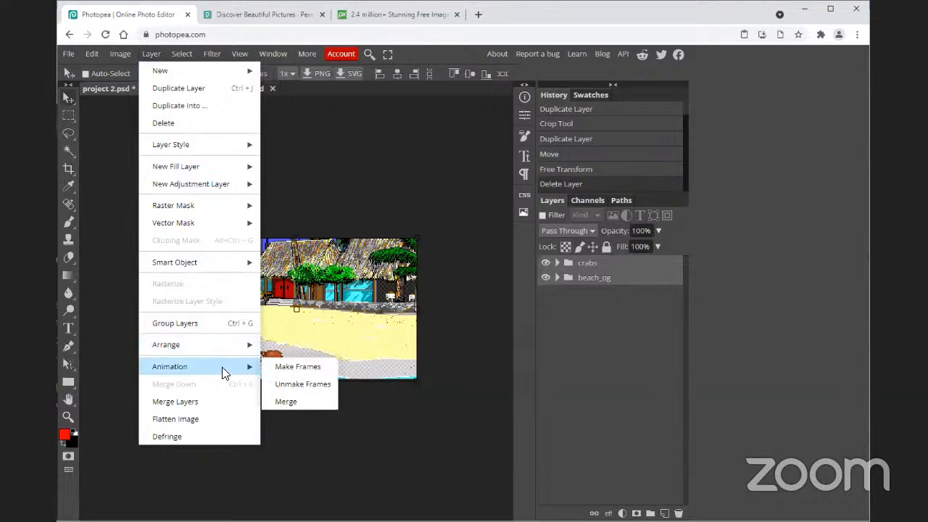
pyautogui.click(286, 401)
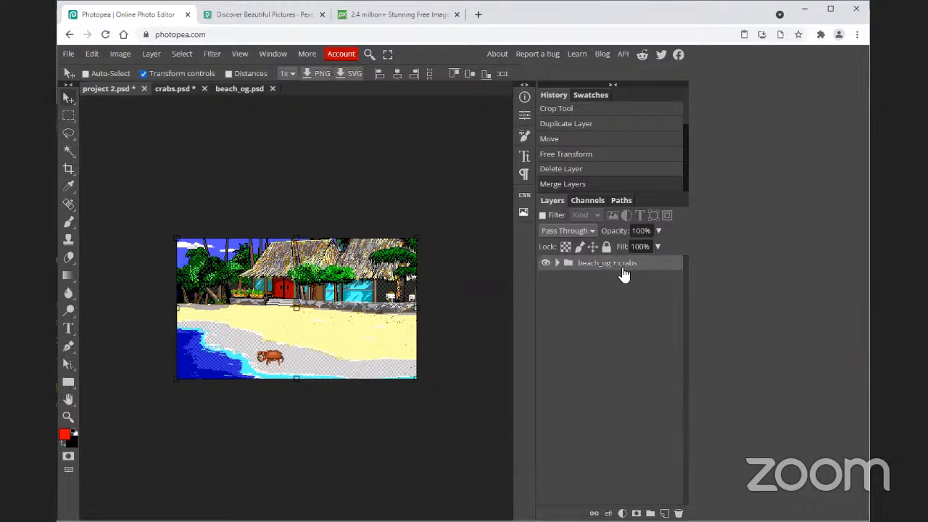
# Step: Export the merged beach and crab animation as a 639 x 375 px GIF at 100% quality and 100% speed
pyautogui.click(64, 54)
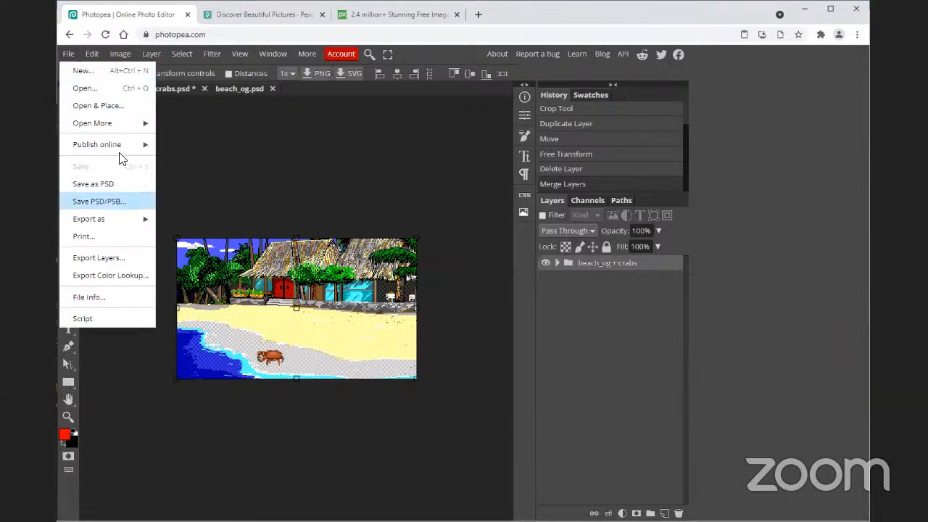
pyautogui.moveTo(114, 217)
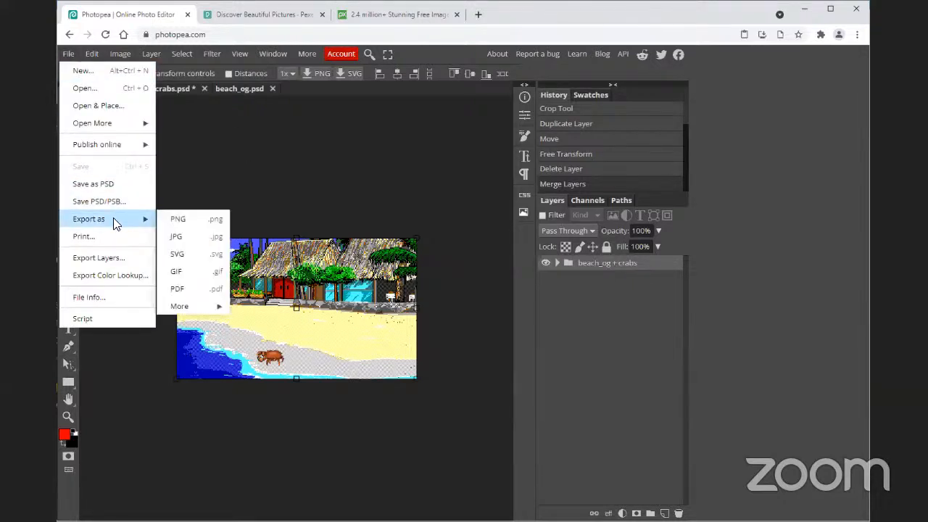
pyautogui.click(187, 267)
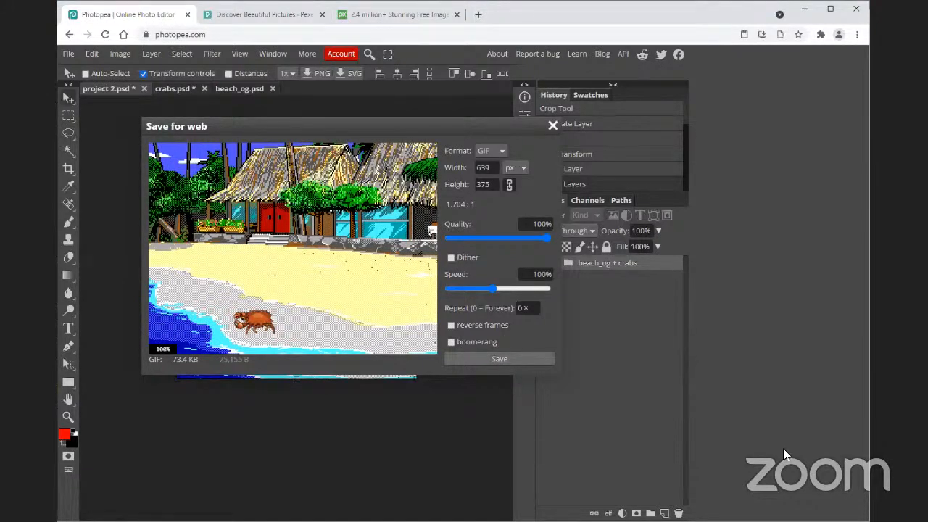
pyautogui.click(500, 359)
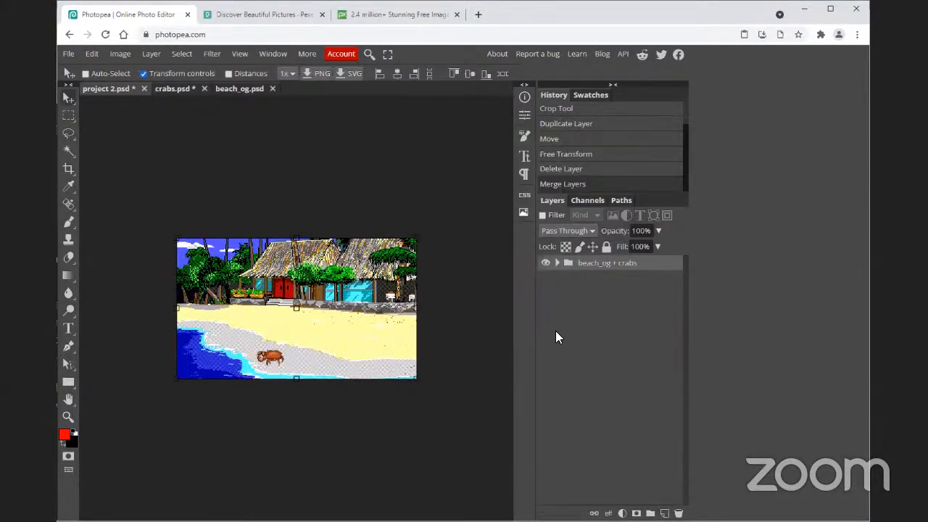
# Step: Undo the animation merge, try the regular Merge Layers command on both folders, and undo that too
pyautogui.hotkey('ctrl', 'z')
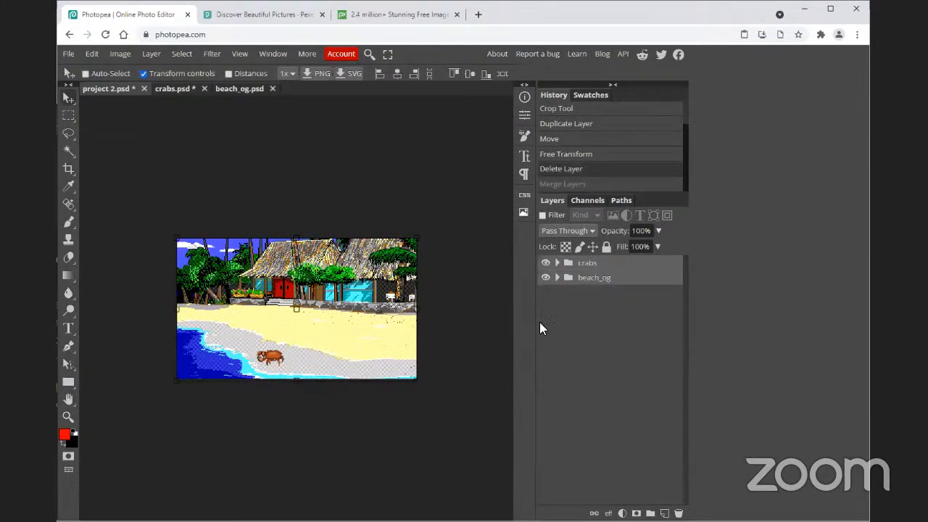
pyautogui.click(151, 54)
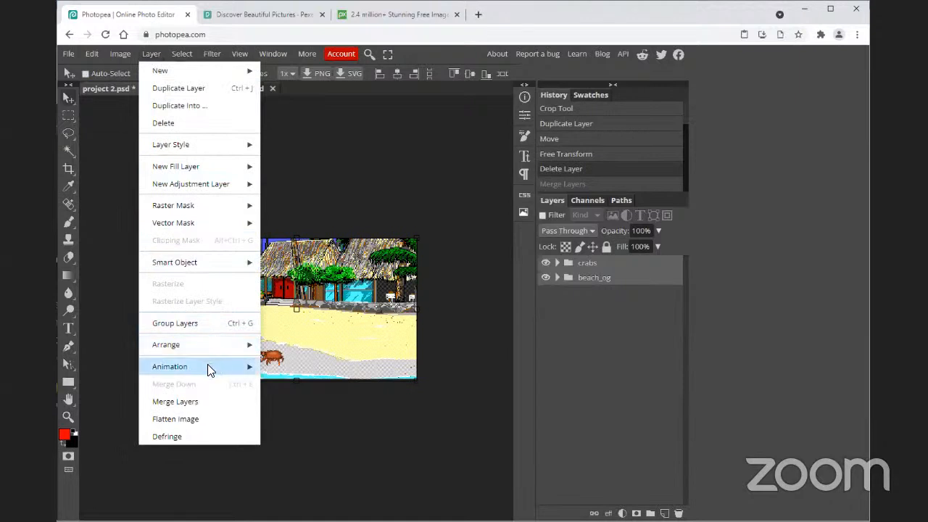
pyautogui.moveTo(179, 368)
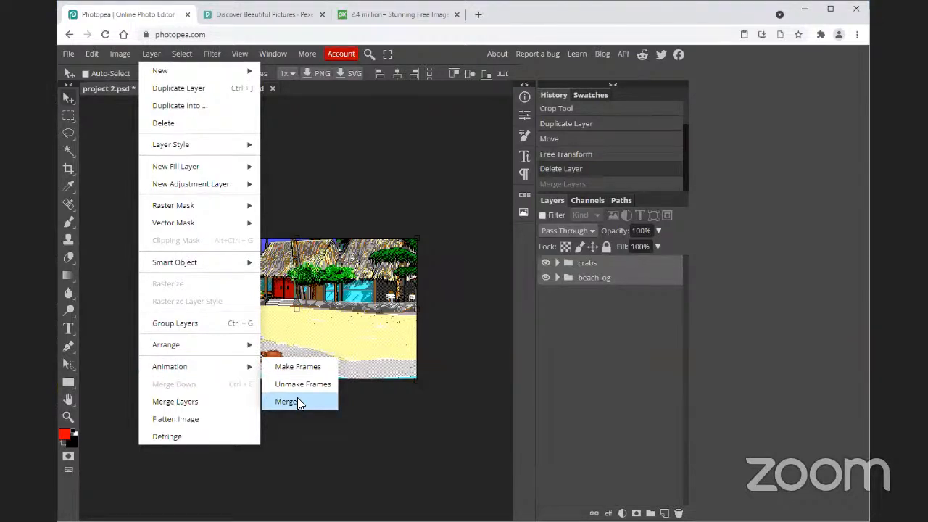
pyautogui.click(180, 401)
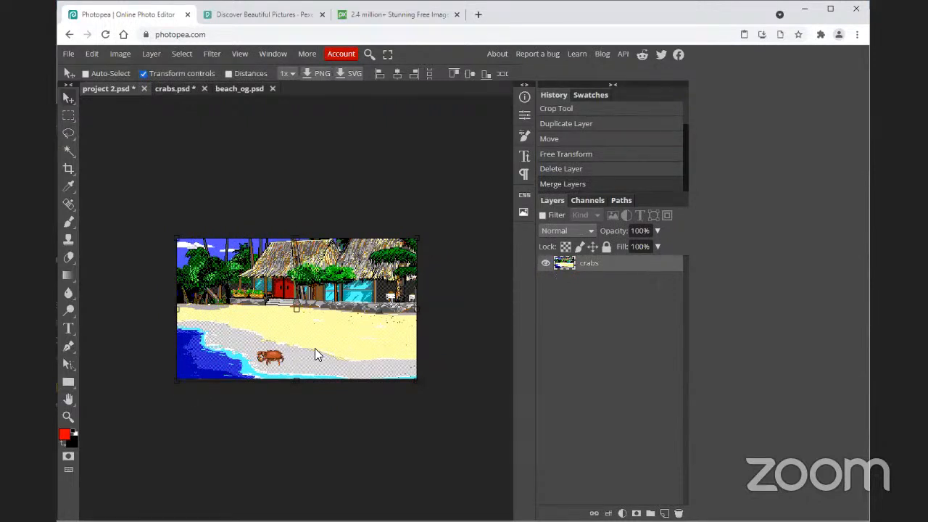
pyautogui.hotkey('ctrl', 'z')
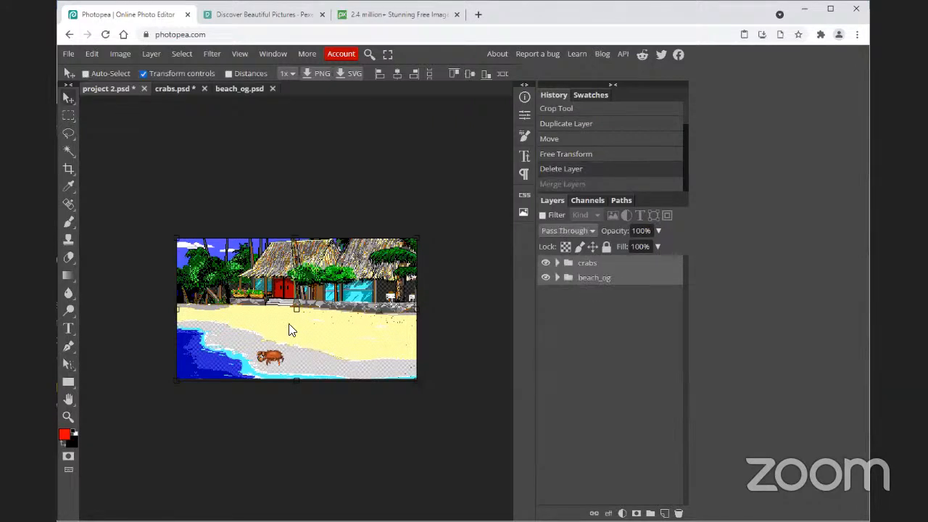
pyautogui.click(150, 54)
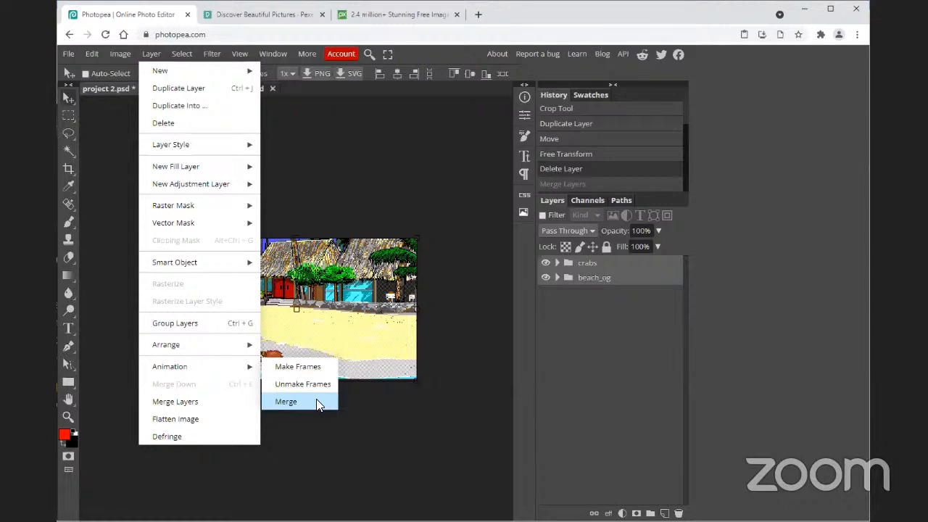
pyautogui.click(586, 333)
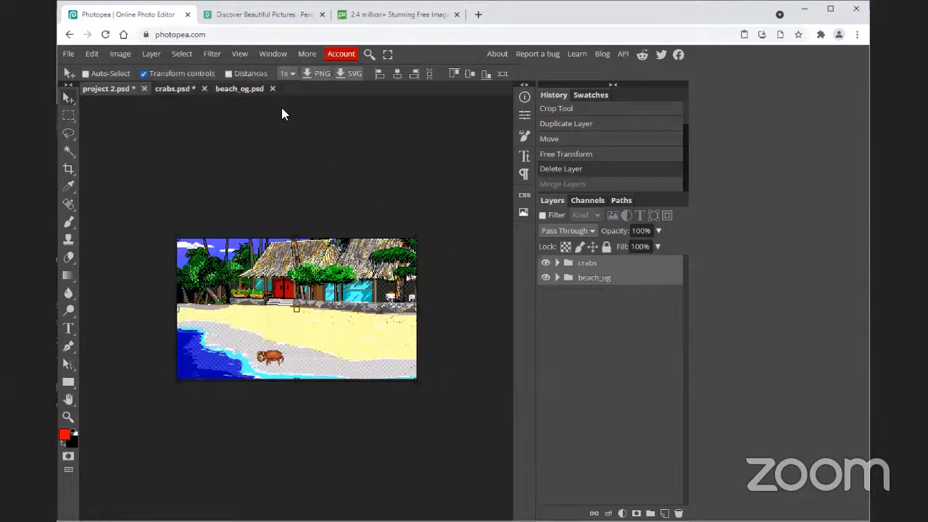
# Step: Close beach_og.psd, crabs.psd and project 2.psd, discarding their unsaved changes
pyautogui.click(245, 88)
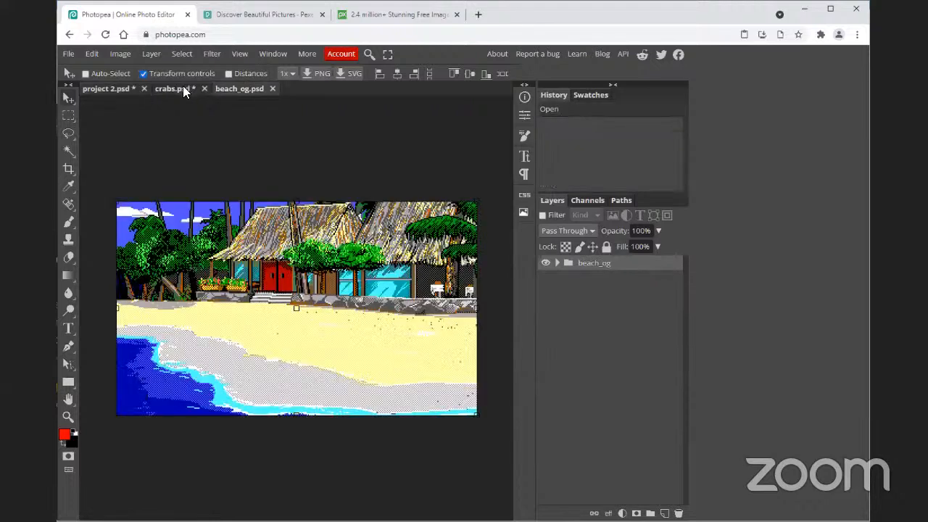
pyautogui.click(182, 89)
pyautogui.click(272, 88)
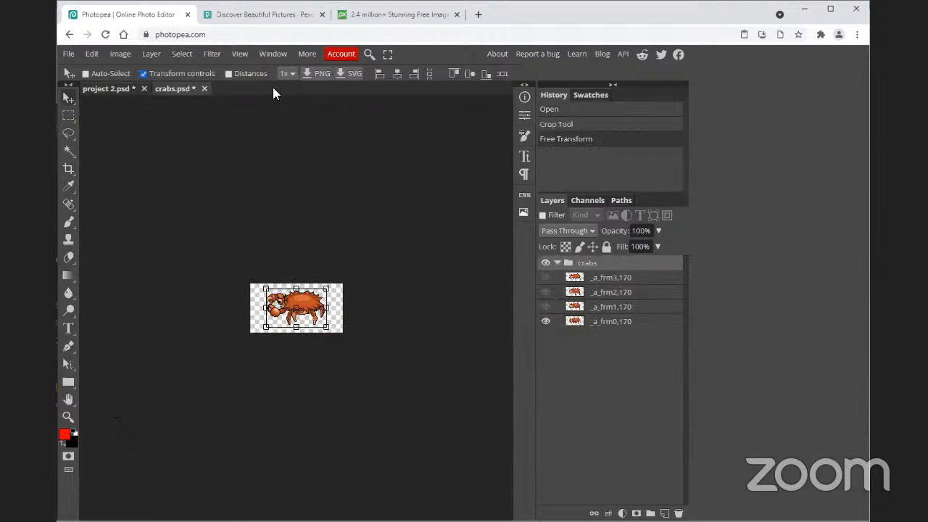
pyautogui.click(204, 89)
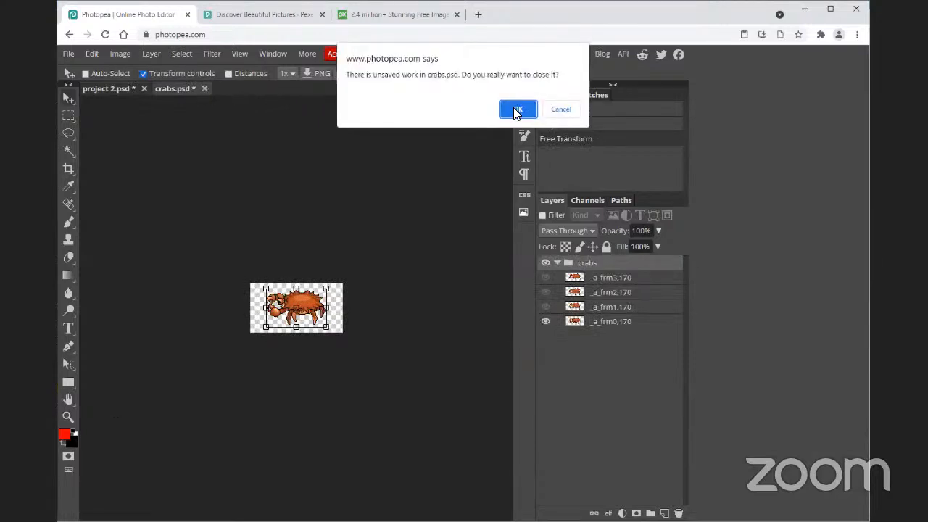
pyautogui.click(515, 109)
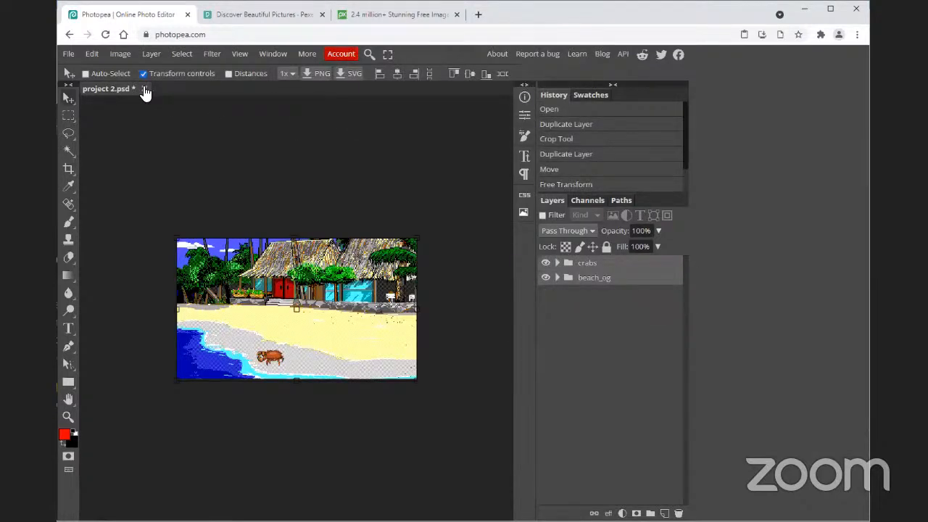
pyautogui.click(144, 89)
pyautogui.click(518, 109)
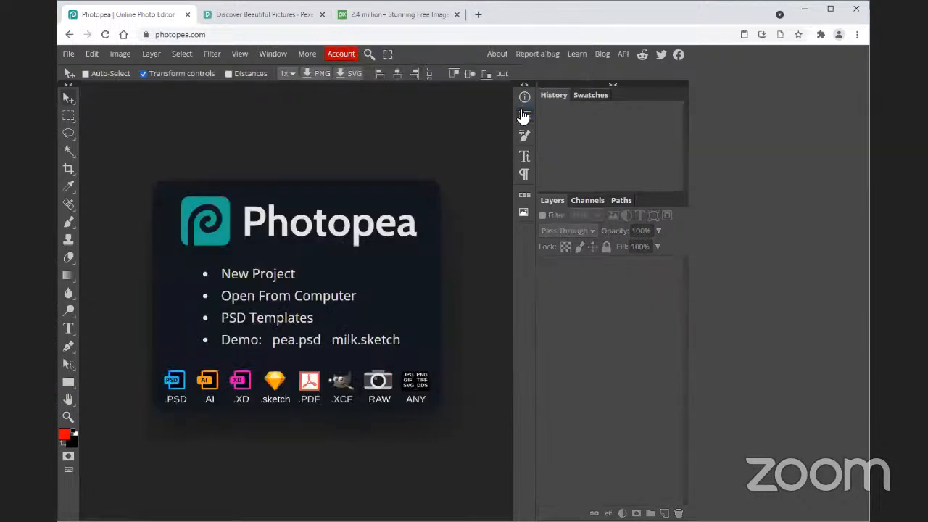
# Step: Create a new project named project 3, 1000 x 600 pixels at 72 DPI with a transparent background, after browsing the templates
pyautogui.click(69, 54)
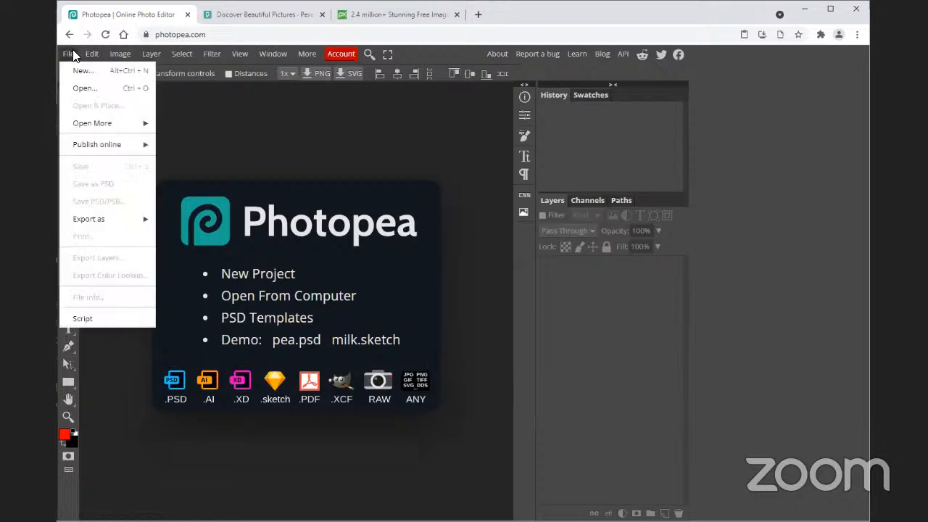
pyautogui.click(80, 68)
pyautogui.click(170, 108)
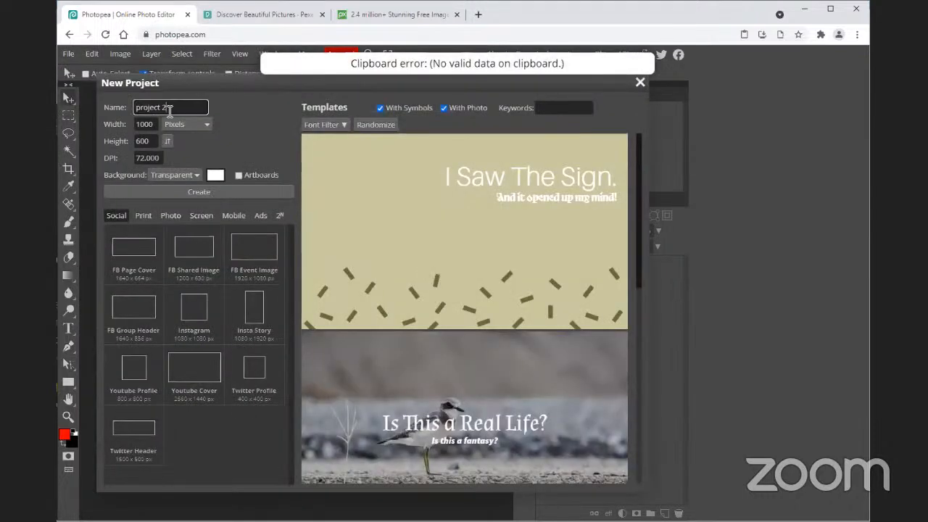
pyautogui.press('BackSpace')
pyautogui.write('3')
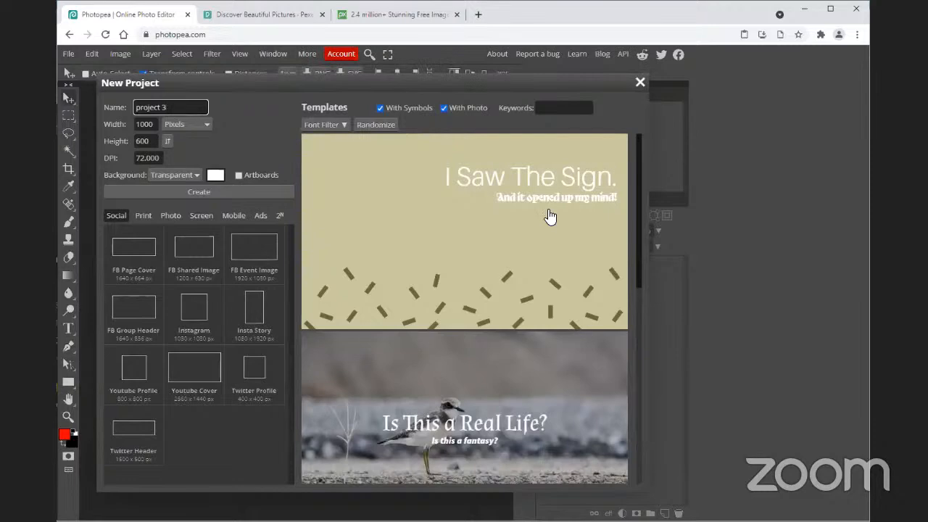
pyautogui.scroll(-5, 527, 219)
pyautogui.scroll(-8, 529, 224)
pyautogui.scroll(-8, 535, 243)
pyautogui.scroll(-5, 535, 242)
pyautogui.scroll(-4, 501, 333)
pyautogui.scroll(10, 503, 333)
pyautogui.scroll(5, 507, 334)
pyautogui.click(207, 152)
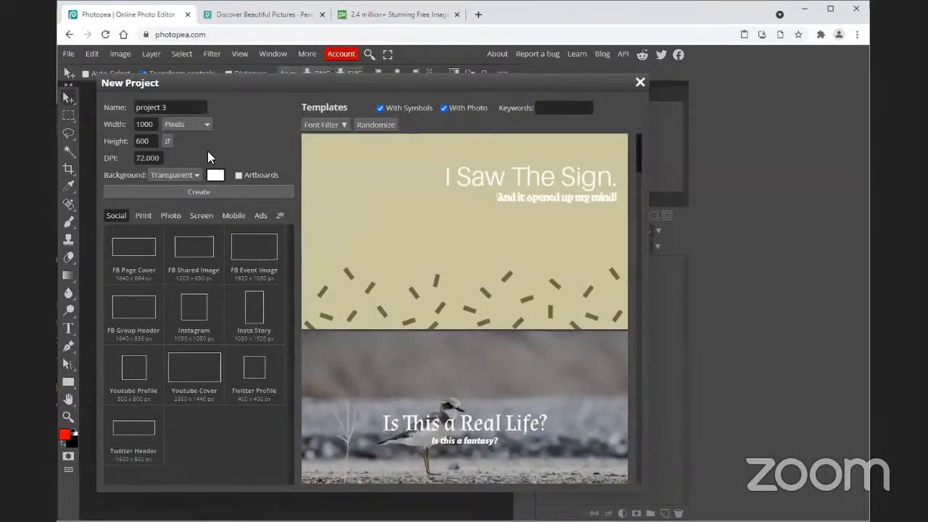
pyautogui.click(185, 192)
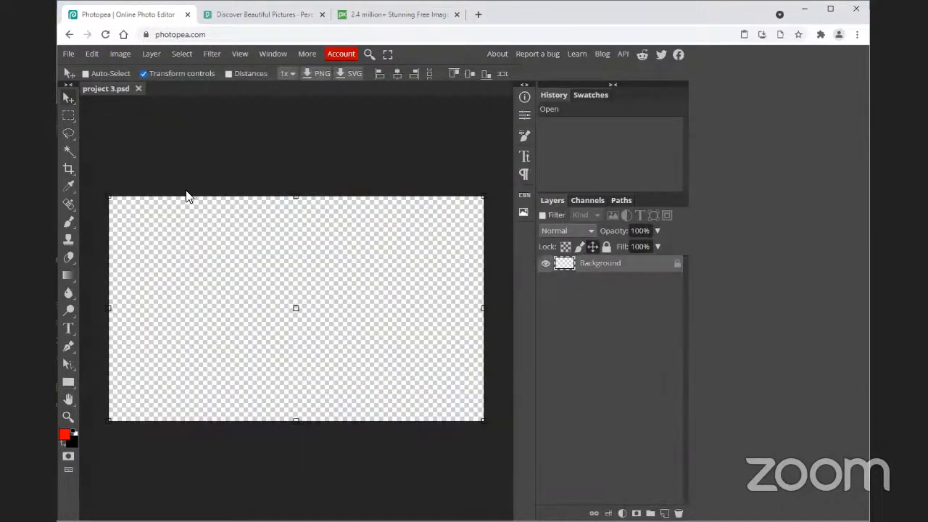
# Step: Place desert.jpg and forest.jpg from the 3 Gif Creation folder into project 3 and check the desert image beneath the forest
pyautogui.click(72, 54)
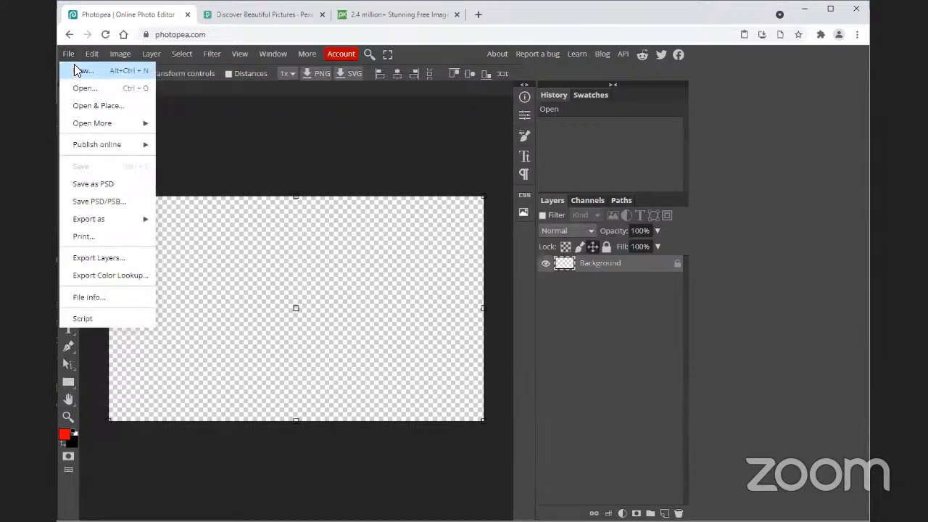
pyautogui.click(133, 106)
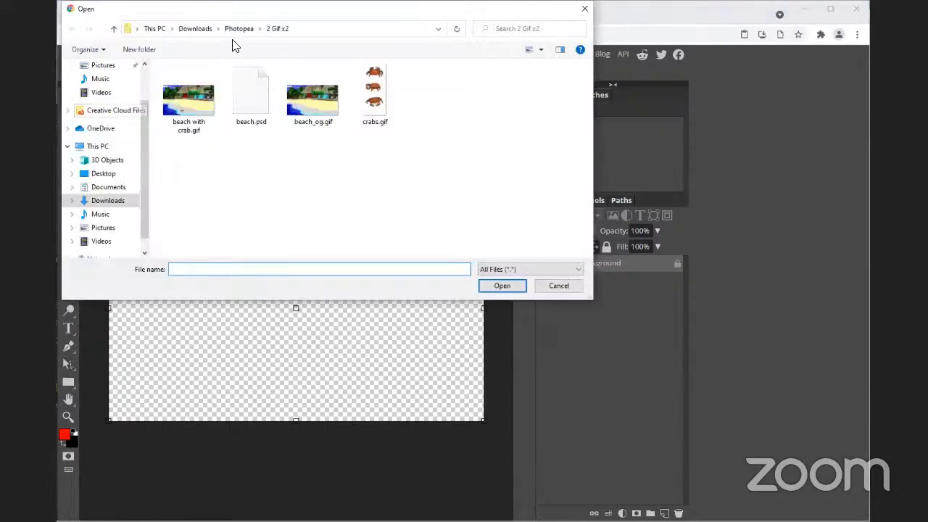
pyautogui.click(239, 30)
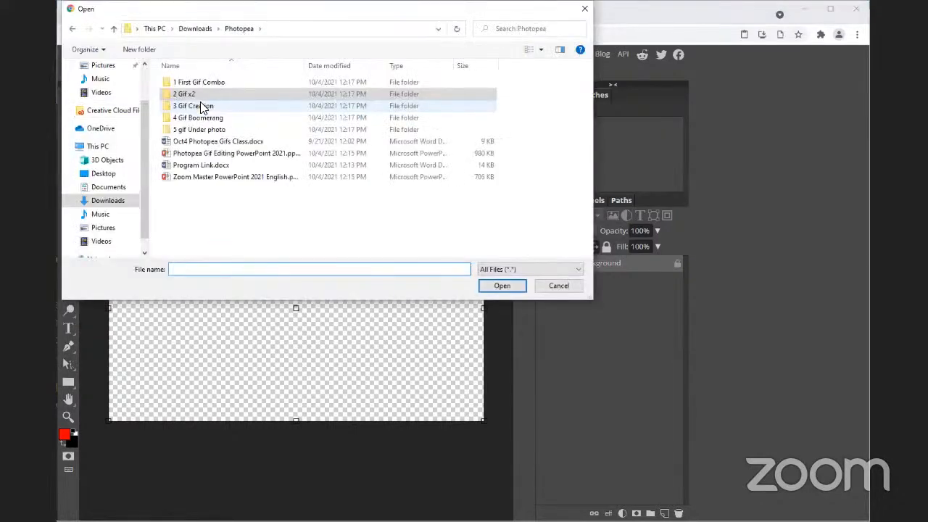
pyautogui.click(203, 107)
pyautogui.doubleClick(203, 106)
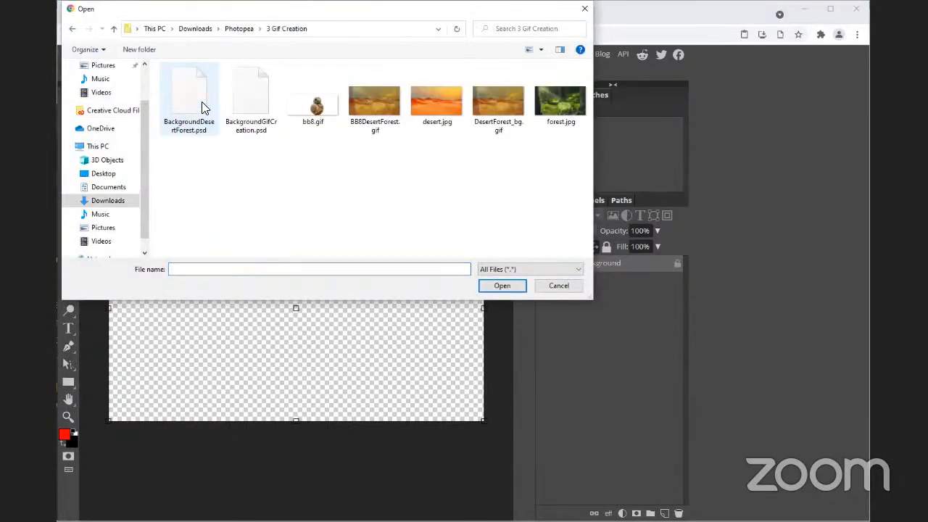
pyautogui.click(430, 120)
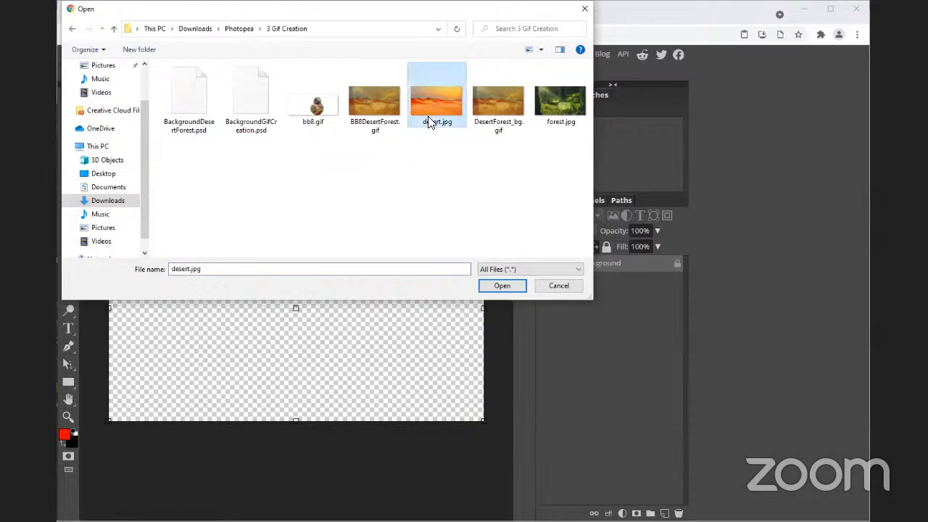
pyautogui.keyDown('ctrl'); pyautogui.click(559, 108); pyautogui.keyUp('ctrl')
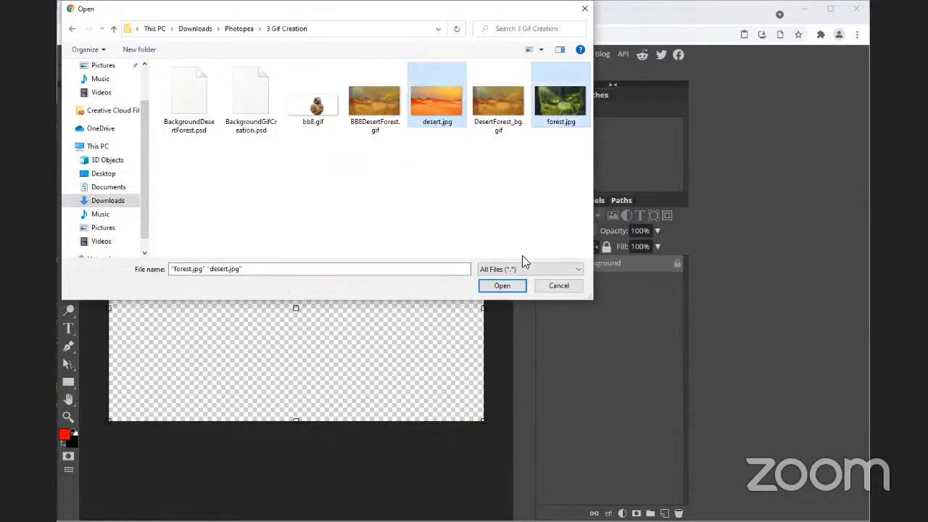
pyautogui.click(502, 285)
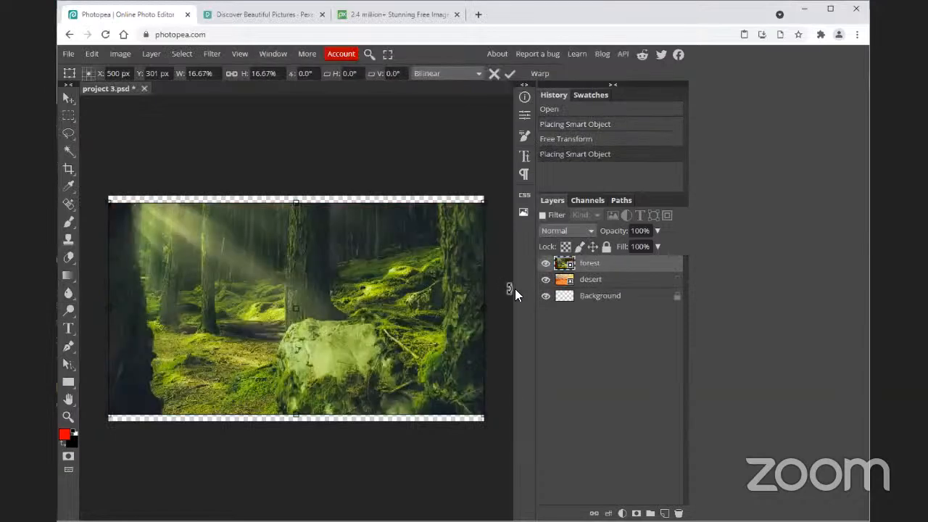
pyautogui.click(546, 265)
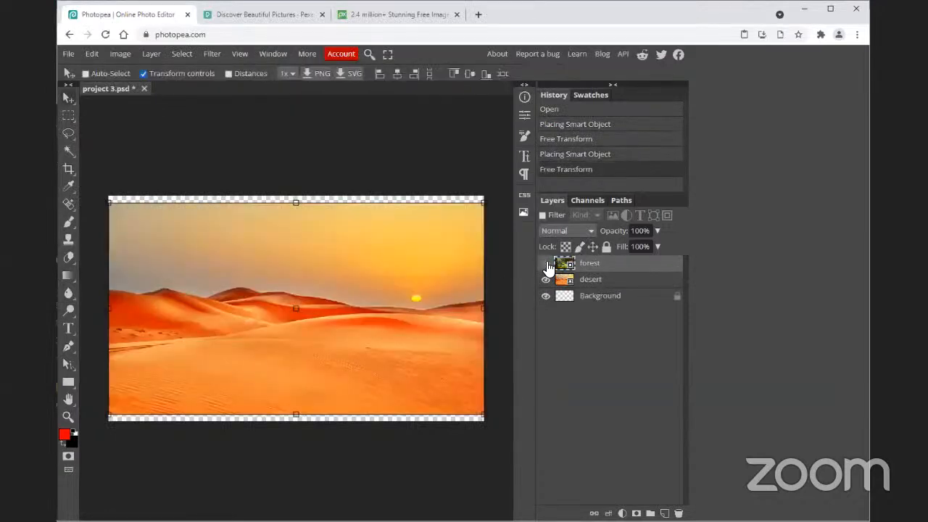
pyautogui.click(546, 264)
# Step: Crop the canvas to the height of the placed images, removing the transparent strips above and below them
pyautogui.click(68, 168)
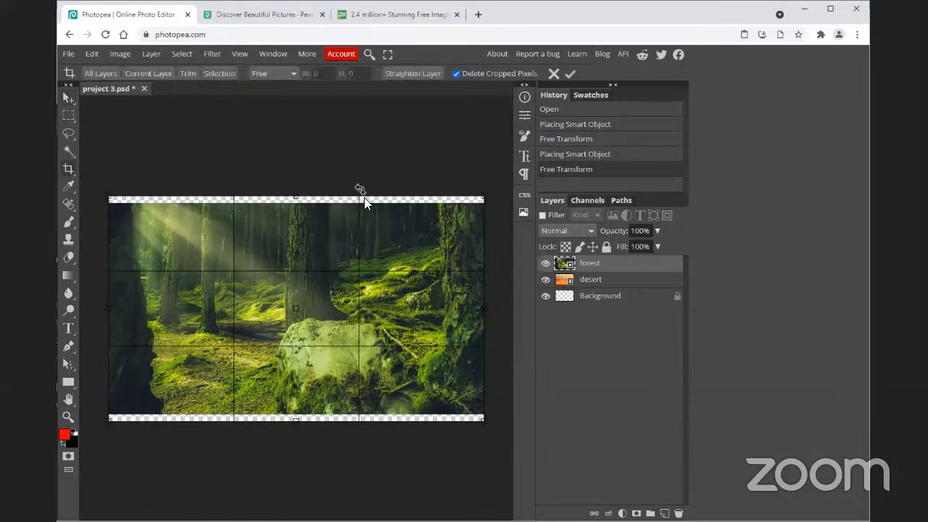
pyautogui.moveTo(296, 203); pyautogui.dragTo(297, 204)
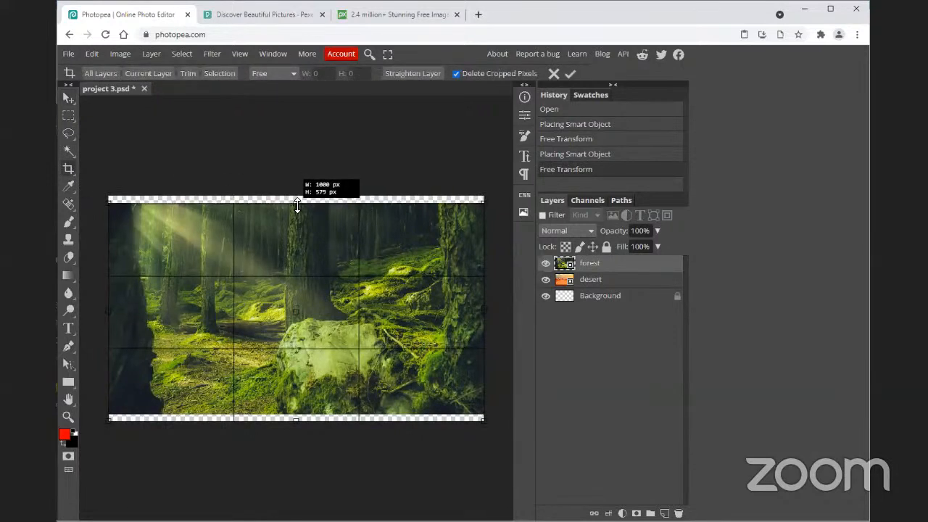
pyautogui.moveTo(296, 419); pyautogui.dragTo(295, 417)
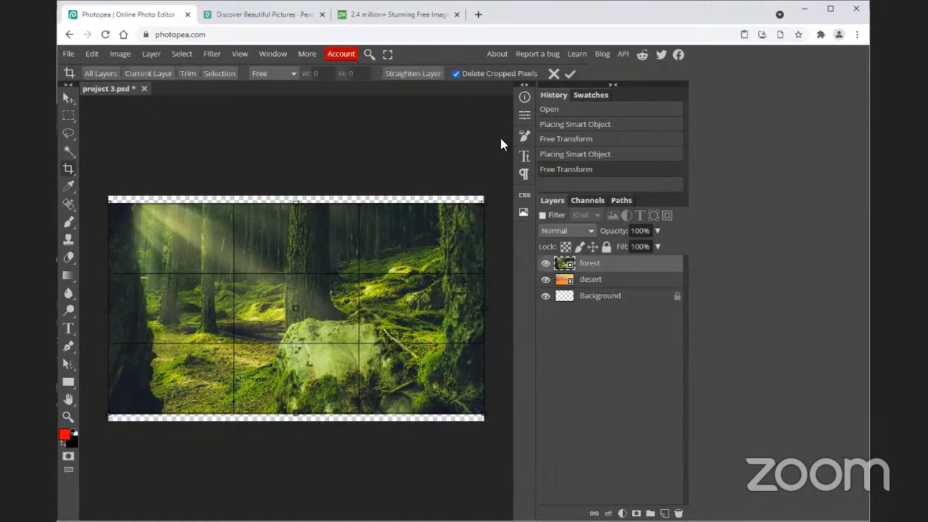
pyautogui.click(570, 75)
pyautogui.moveTo(190, 132); pyautogui.dragTo(545, 327)
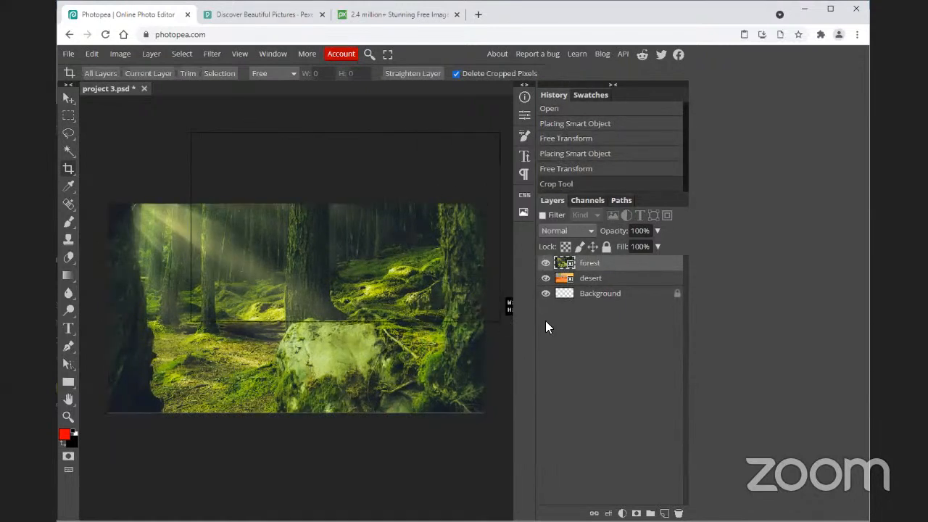
pyautogui.click(69, 99)
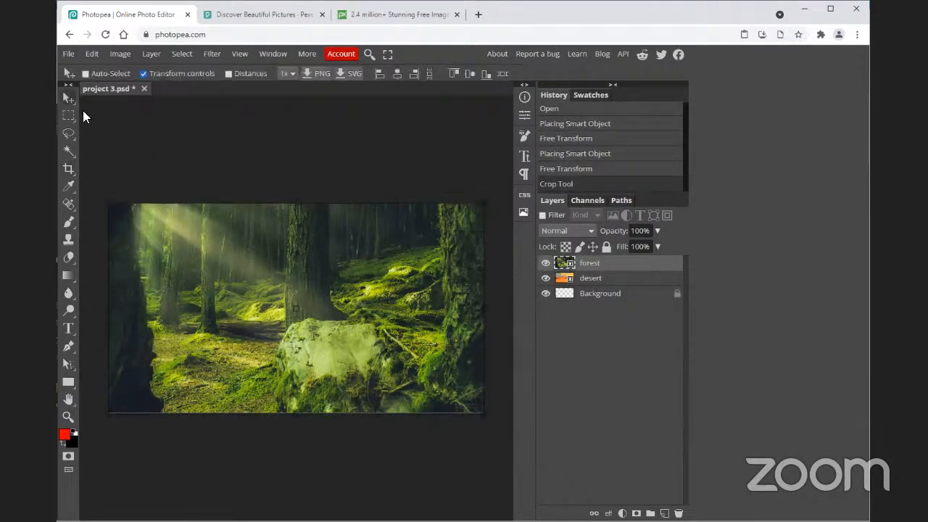
# Step: Compare the cropped forest and desert layers, duplicate the forest layer, and hide the original forest layer
pyautogui.click(546, 279)
pyautogui.click(546, 263)
pyautogui.click(546, 263)
pyautogui.click(546, 279)
pyautogui.click(545, 263)
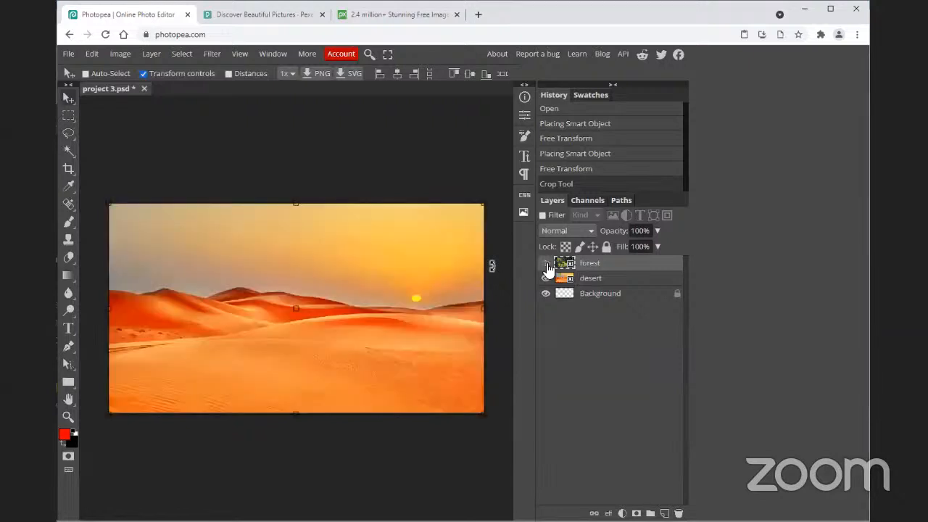
pyautogui.click(545, 264)
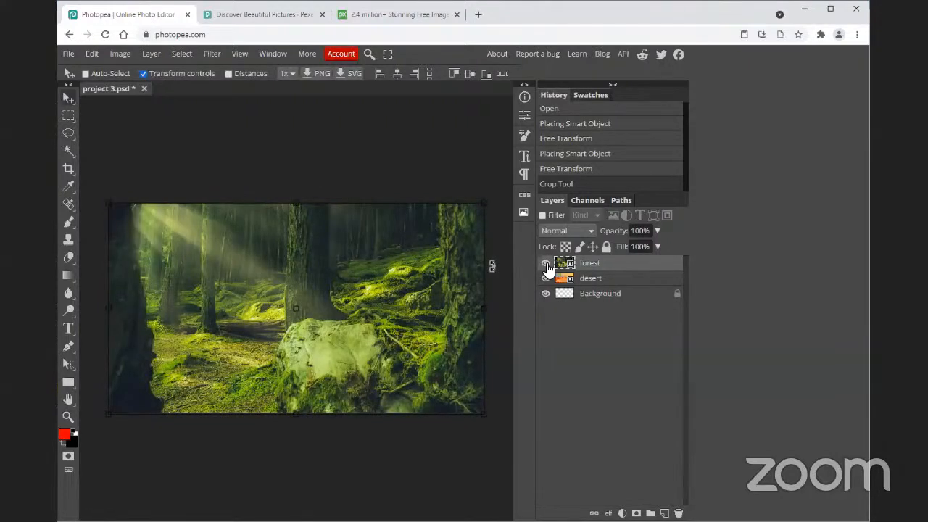
pyautogui.rightClick(608, 268)
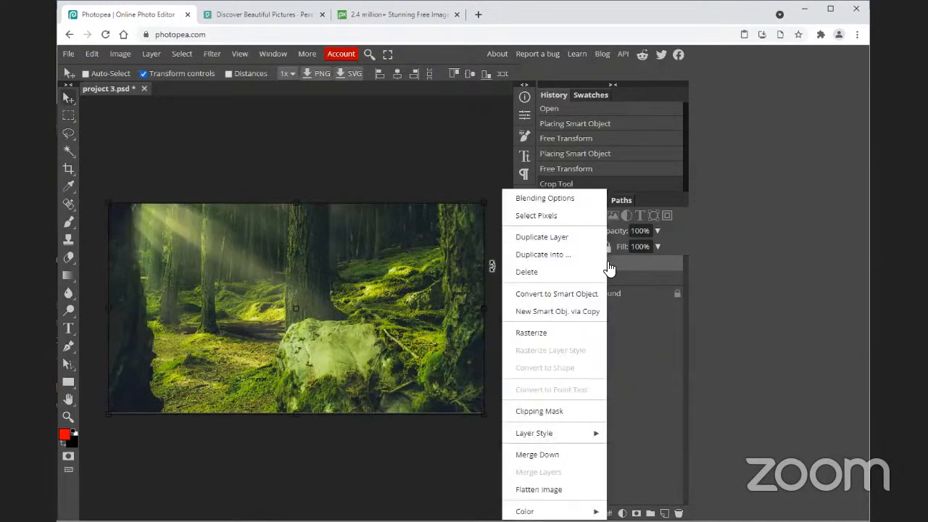
pyautogui.click(578, 238)
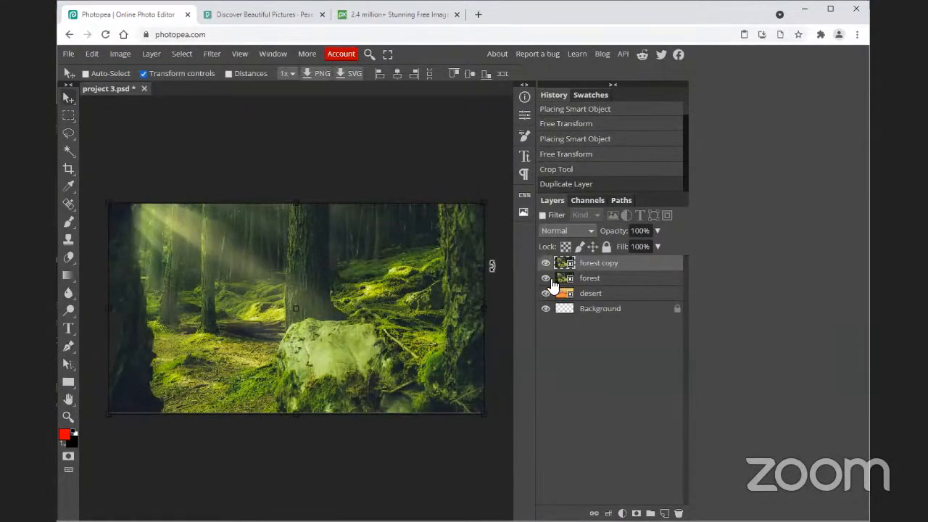
pyautogui.click(545, 277)
# Step: Copy the desert layer's entire canvas area and paste it as a new layer above forest copy
pyautogui.click(604, 294)
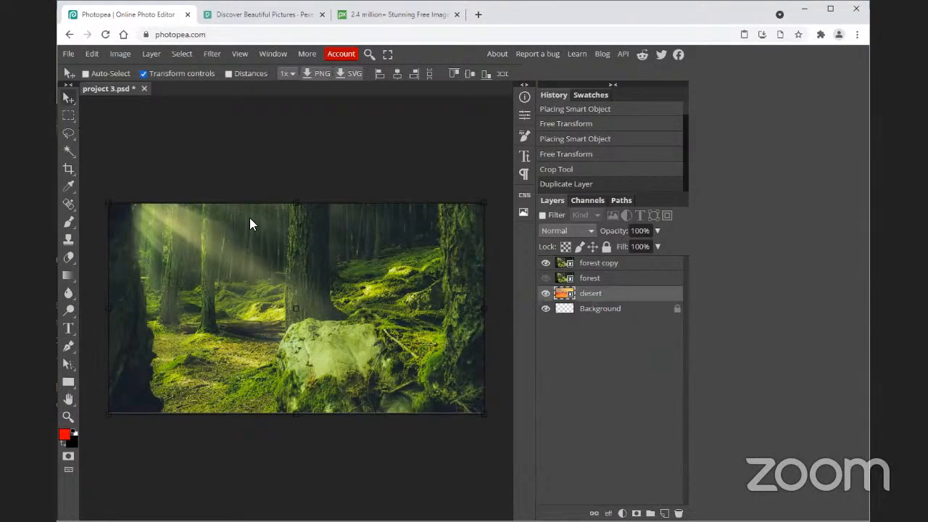
pyautogui.press('ctrl')
pyautogui.hotkey('ctrl', 'a')
pyautogui.click(182, 53)
pyautogui.click(184, 68)
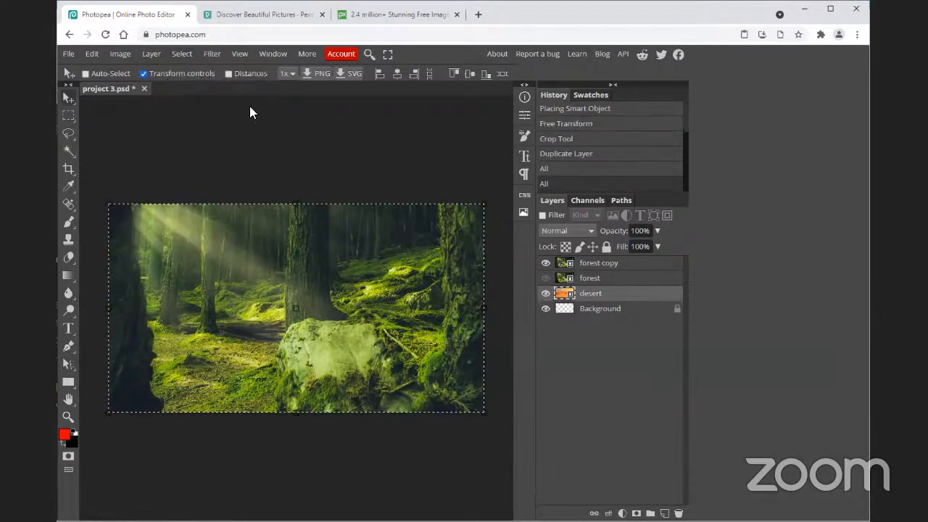
pyautogui.click(92, 54)
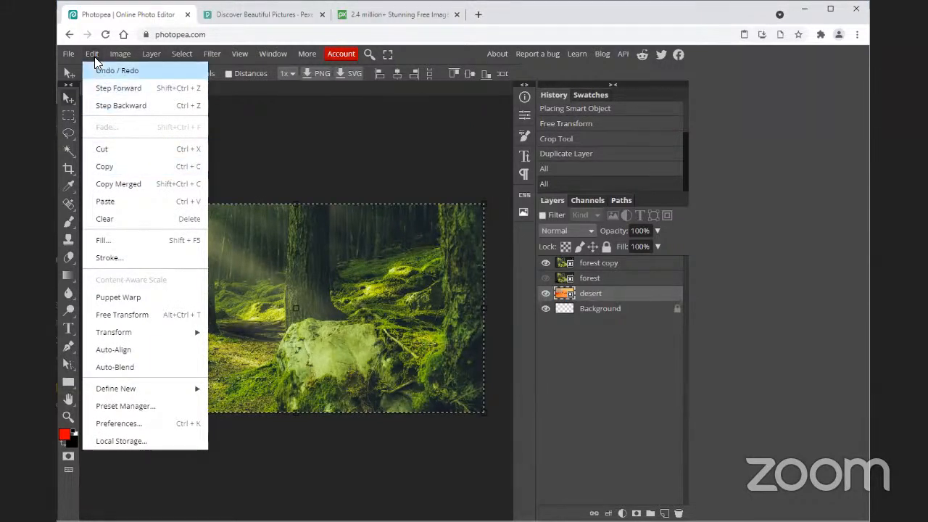
pyautogui.click(106, 173)
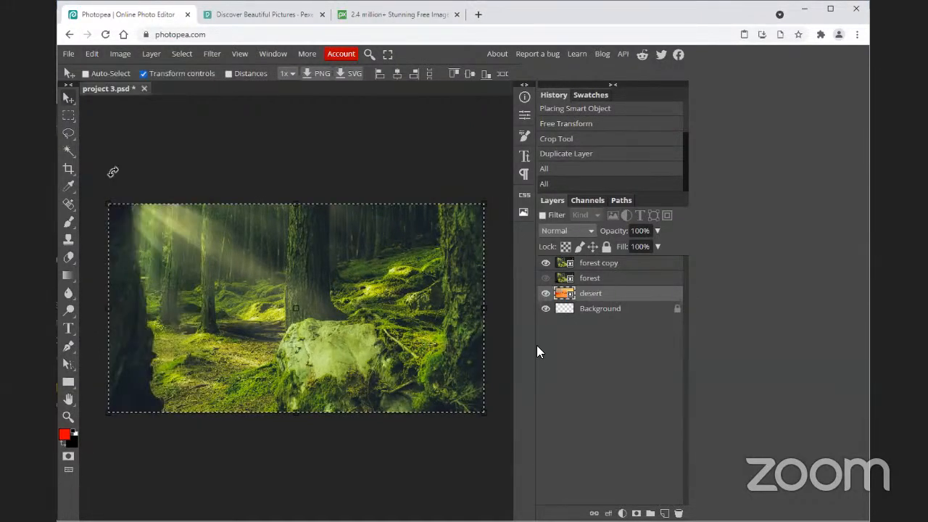
pyautogui.click(604, 265)
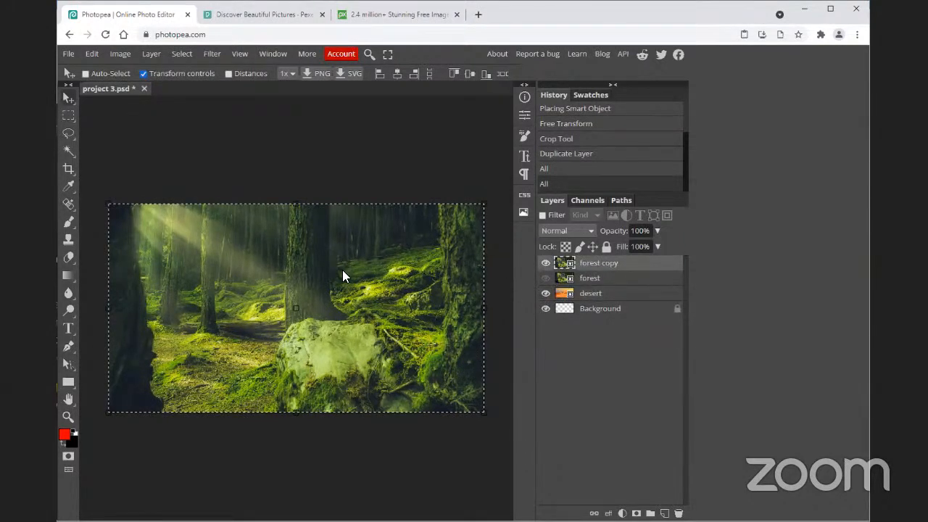
pyautogui.press('ctrl')
pyautogui.hotkey('ctrl', 'v')
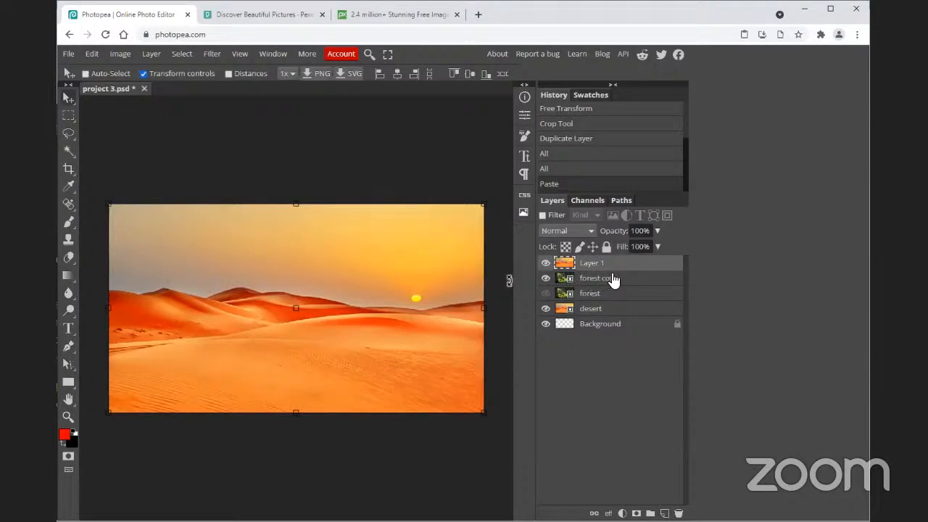
# Step: Set the pasted desert layer's opacity to 50%, merge it with forest copy, and check the blended layer
pyautogui.click(643, 234)
pyautogui.press('Return')
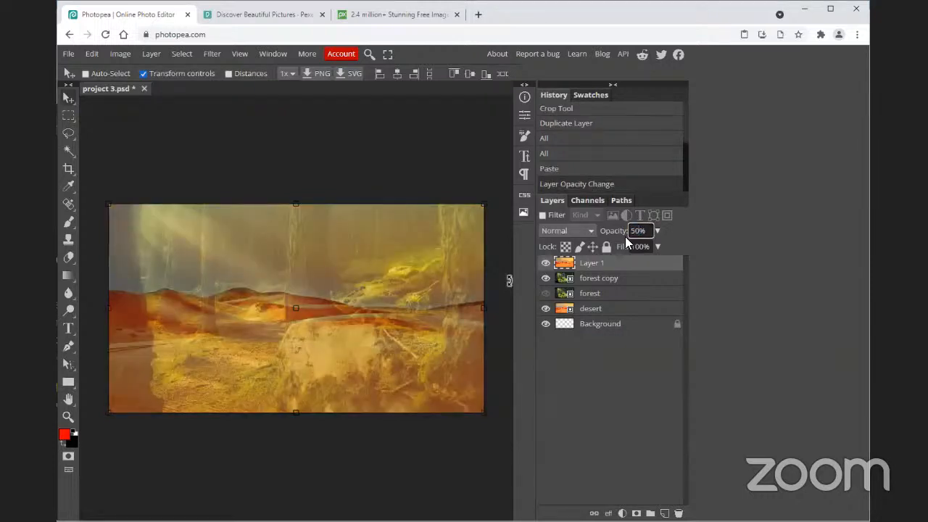
pyautogui.click(607, 285)
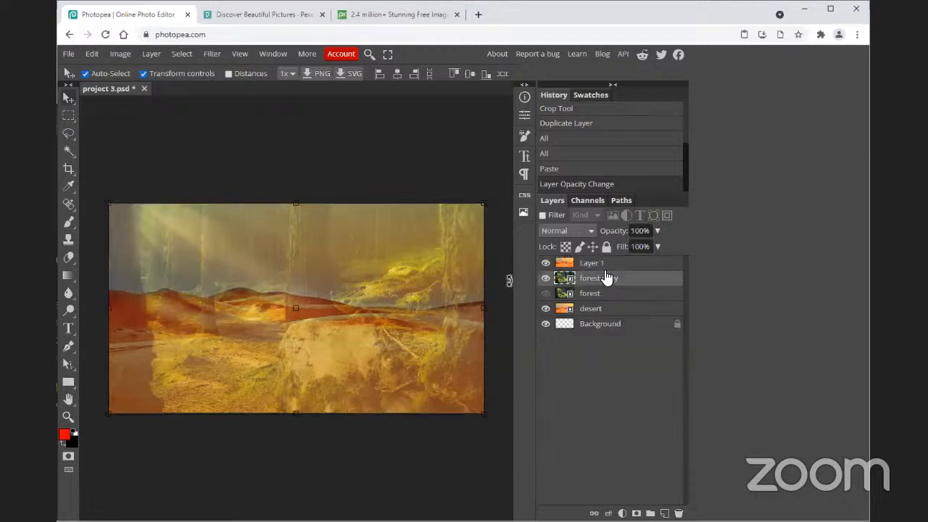
pyautogui.keyDown('shift'); pyautogui.click(606, 269); pyautogui.keyUp('shift')
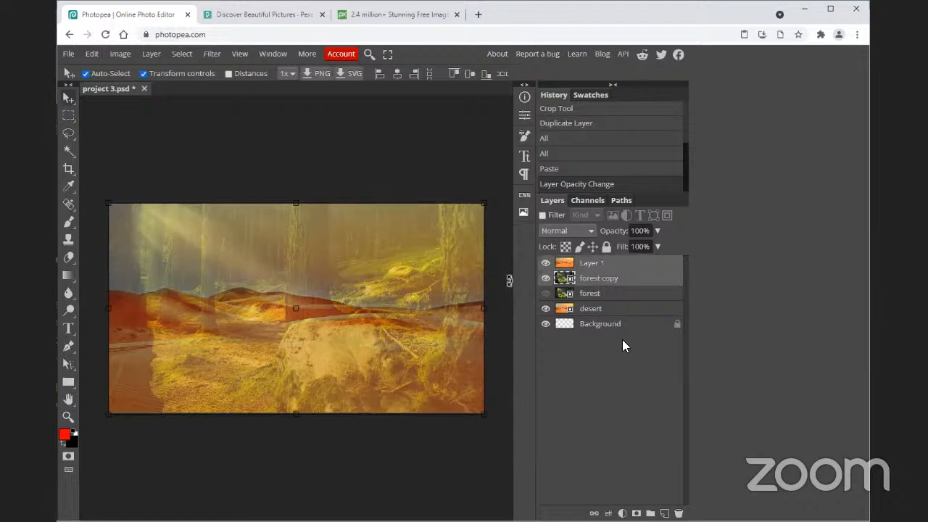
pyautogui.keyDown('ctrl'); pyautogui.click(609, 310); pyautogui.keyUp('ctrl')
pyautogui.click(605, 268)
pyautogui.keyDown('ctrl'); pyautogui.click(604, 275); pyautogui.keyUp('ctrl')
pyautogui.rightClick(602, 281)
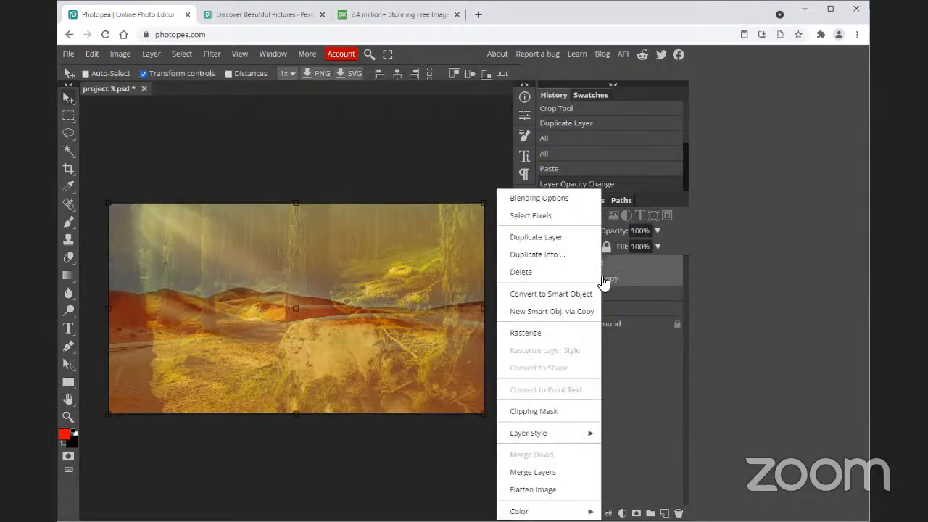
pyautogui.click(543, 471)
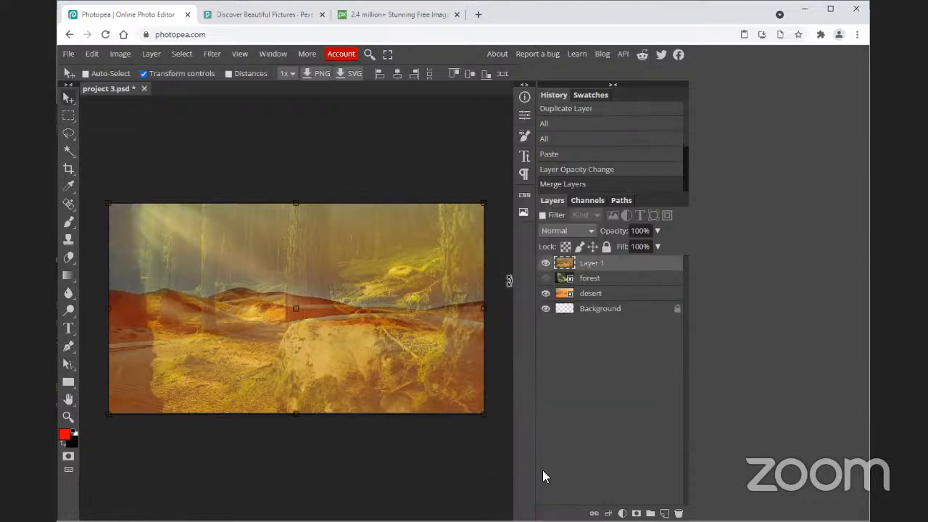
pyautogui.click(545, 263)
pyautogui.click(545, 263)
# Step: Duplicate the forest and desert layers, and move desert copy between forest copy and forest
pyautogui.click(600, 281)
pyautogui.rightClick(600, 283)
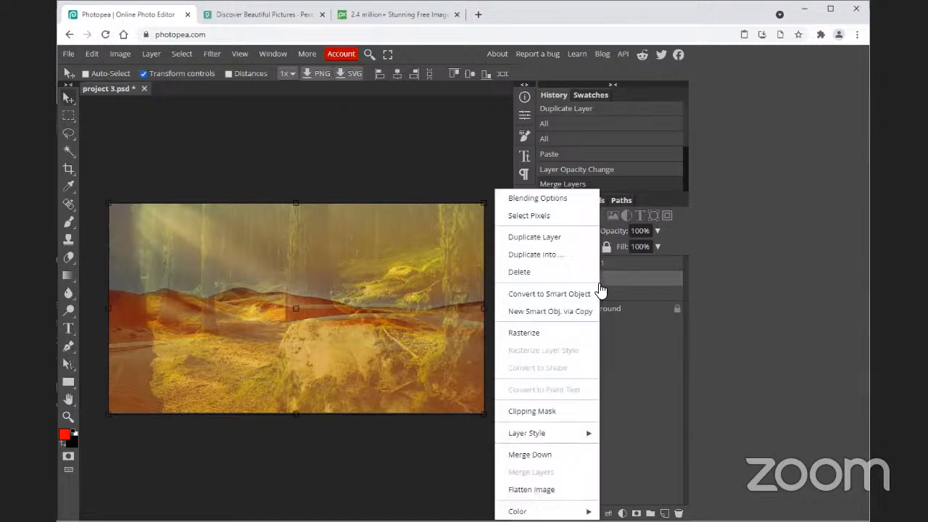
pyautogui.click(572, 239)
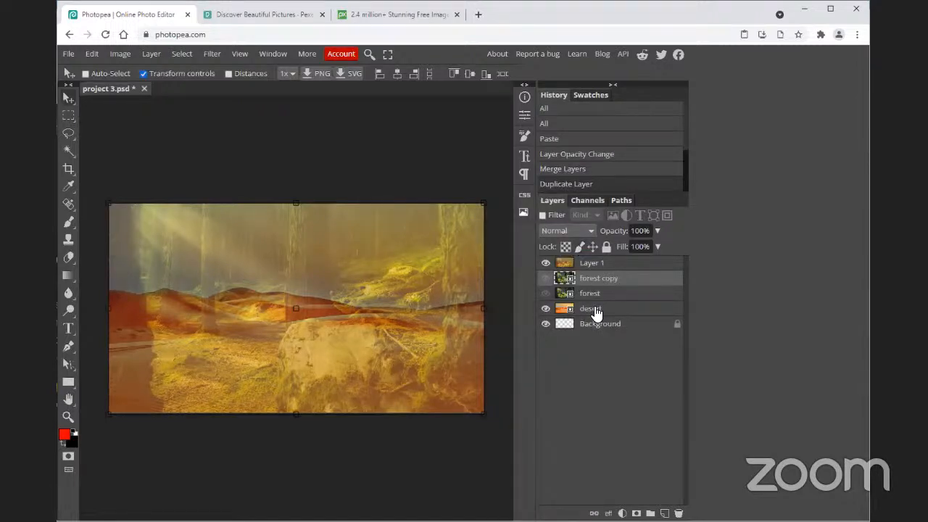
pyautogui.rightClick(594, 312)
pyautogui.click(550, 236)
pyautogui.moveTo(593, 311); pyautogui.dragTo(590, 292)
# Step: Hide all the desert, forest and blended layers so that only Background stays visible
pyautogui.click(546, 279)
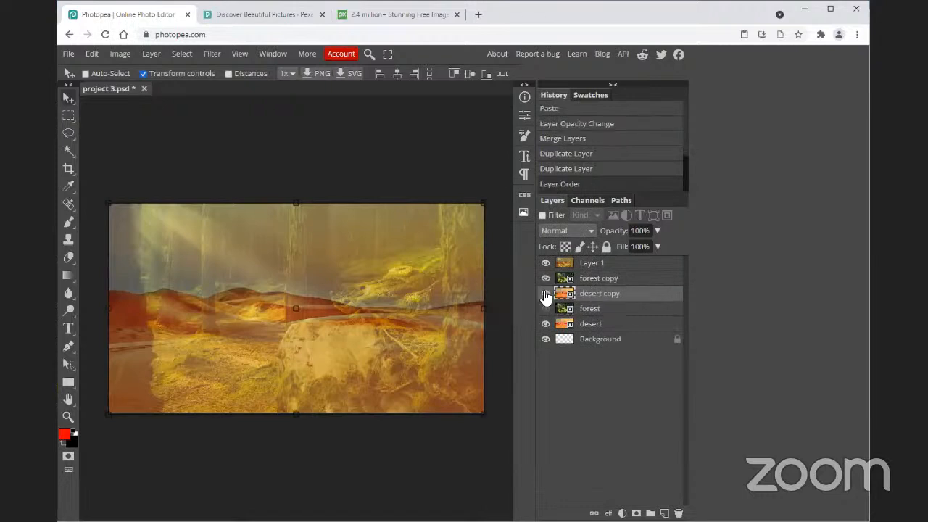
pyautogui.click(547, 280)
pyautogui.click(545, 324)
pyautogui.click(546, 263)
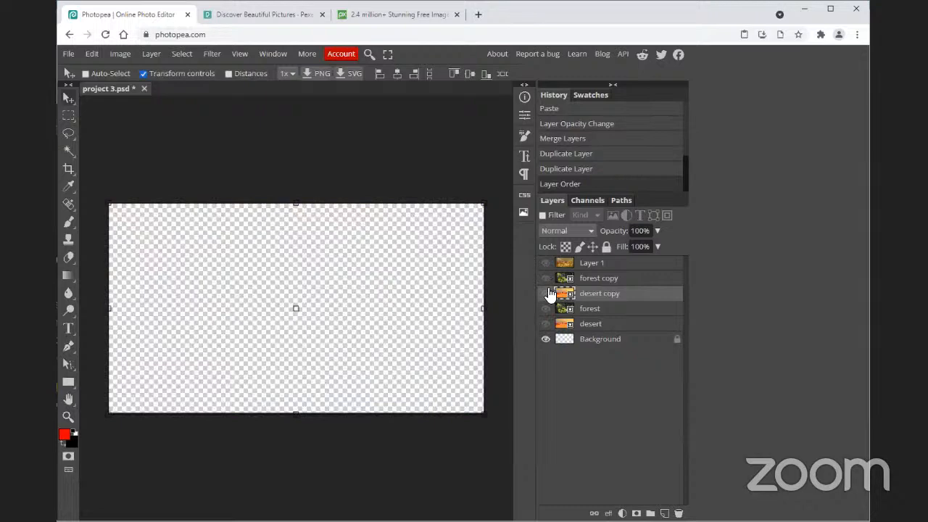
# Step: Preview desert, forest, desert copy, forest copy and Layer 1 in turn, leaving only desert copy and Background visible
pyautogui.click(545, 323)
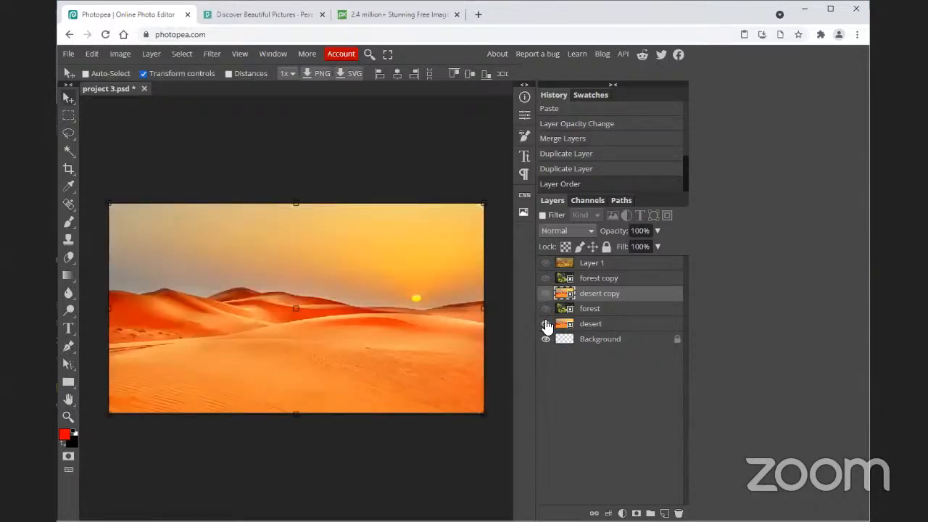
pyautogui.click(546, 309)
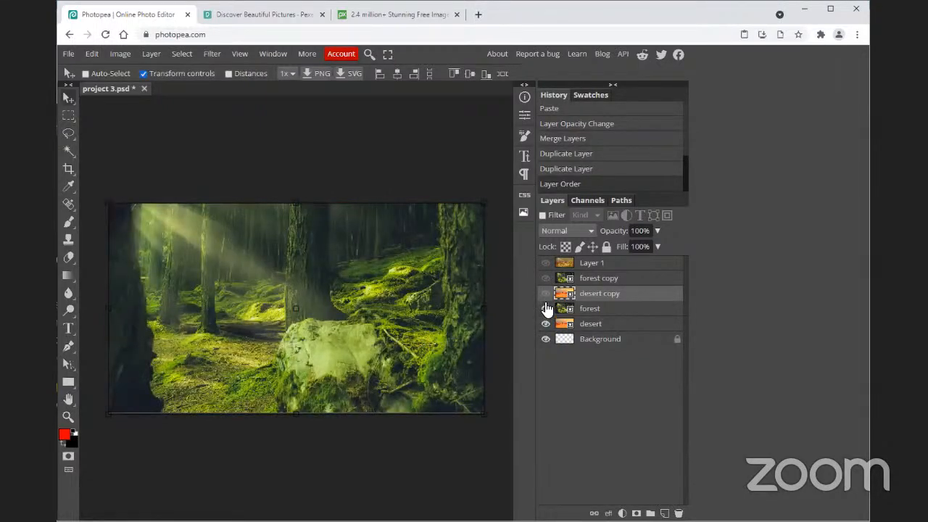
pyautogui.click(545, 293)
pyautogui.click(546, 309)
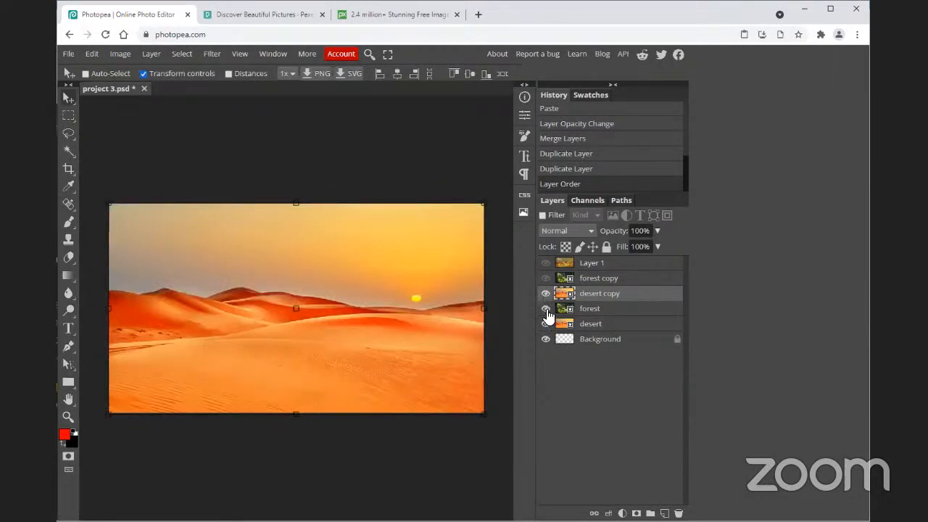
pyautogui.click(546, 325)
pyautogui.click(546, 278)
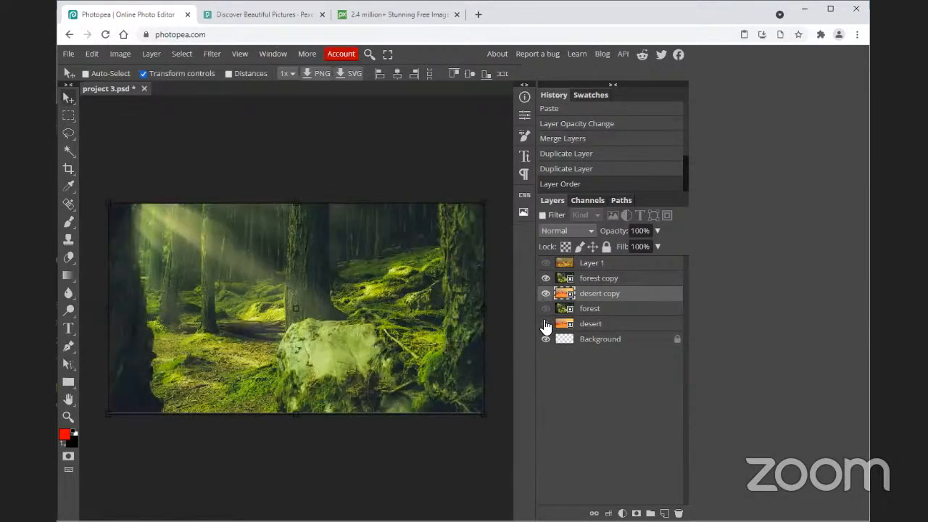
pyautogui.click(546, 279)
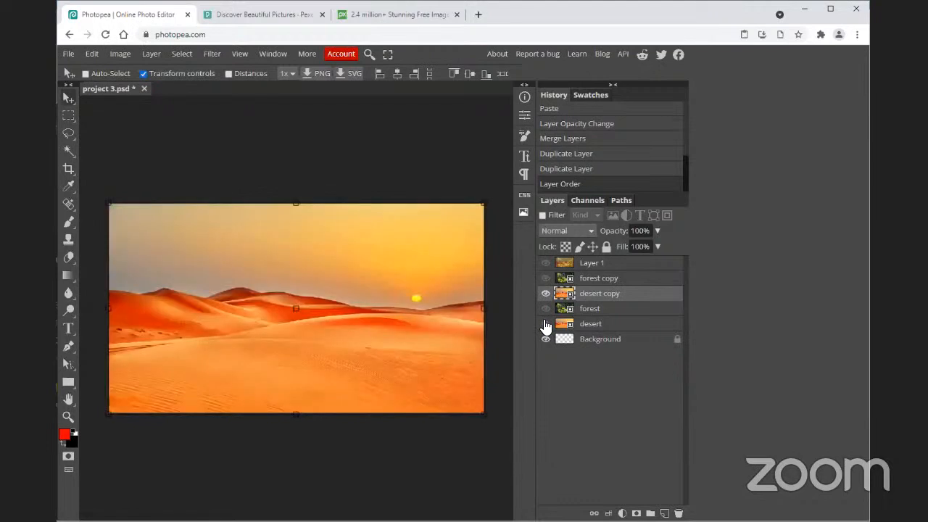
pyautogui.click(612, 279)
pyautogui.click(545, 264)
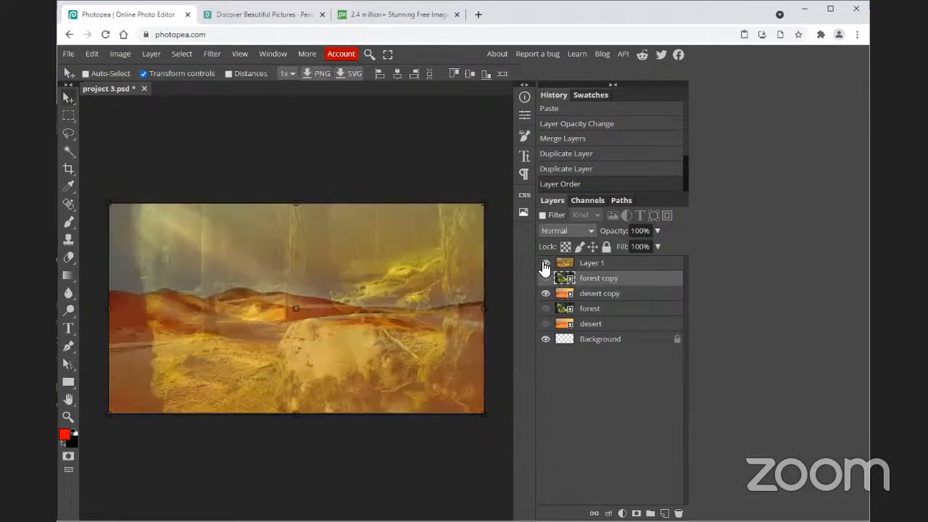
pyautogui.click(545, 265)
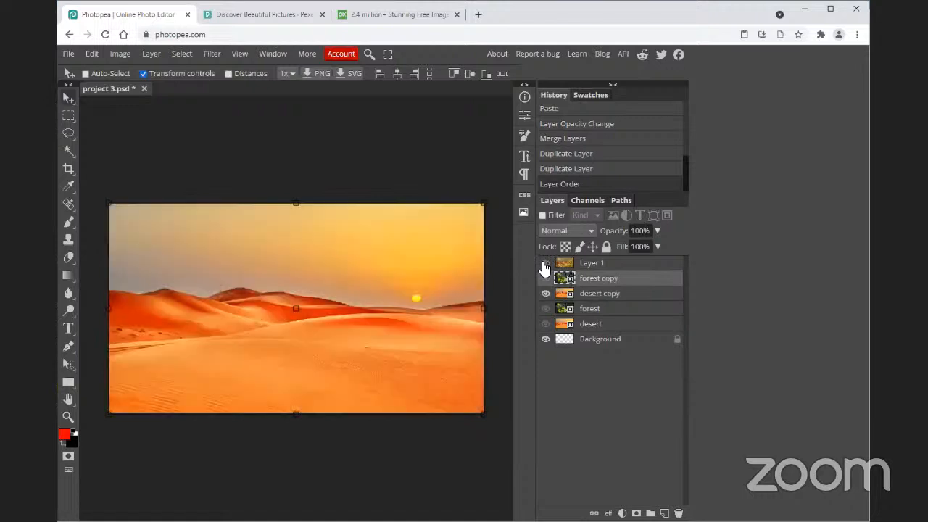
# Step: Set the opacity of the desert copy layer to 50%
pyautogui.click(590, 294)
pyautogui.click(641, 232)
pyautogui.write('50')
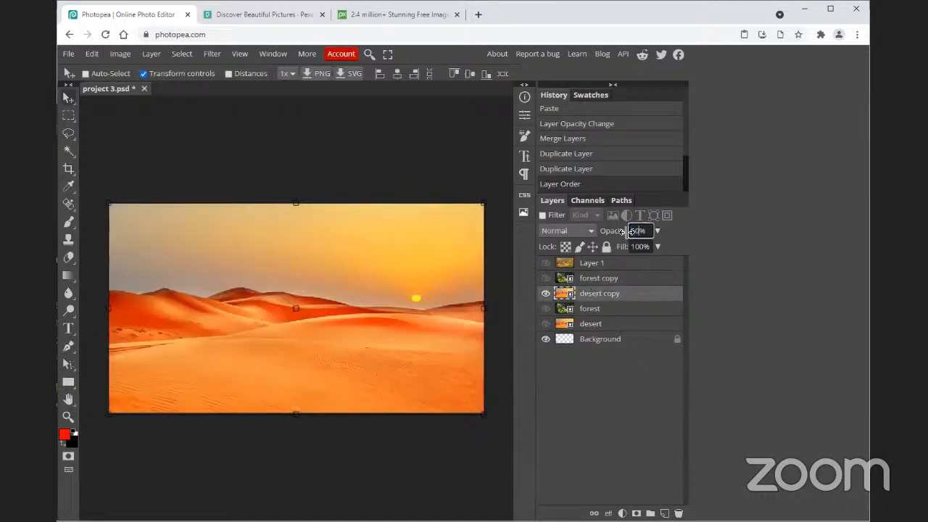
pyautogui.press('Return')
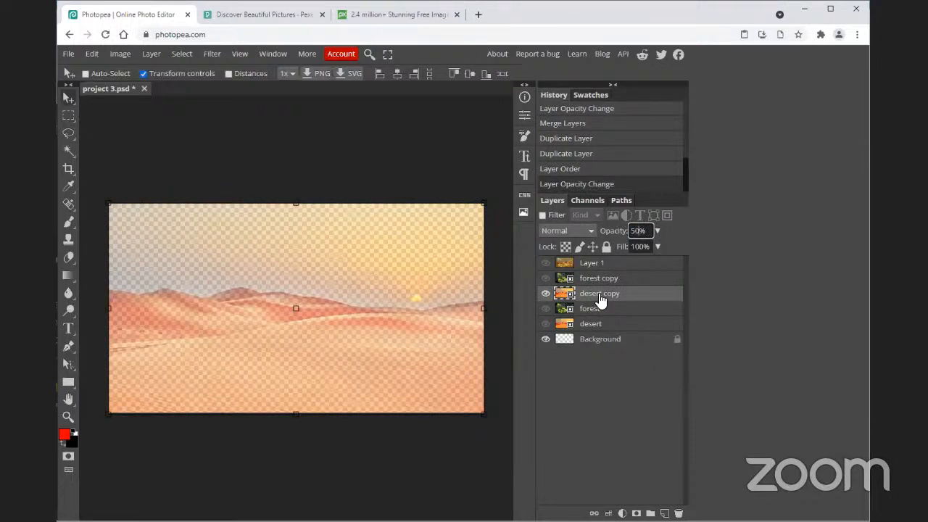
# Step: Show forest copy, place it directly below desert copy, and merge the two layers
pyautogui.click(545, 277)
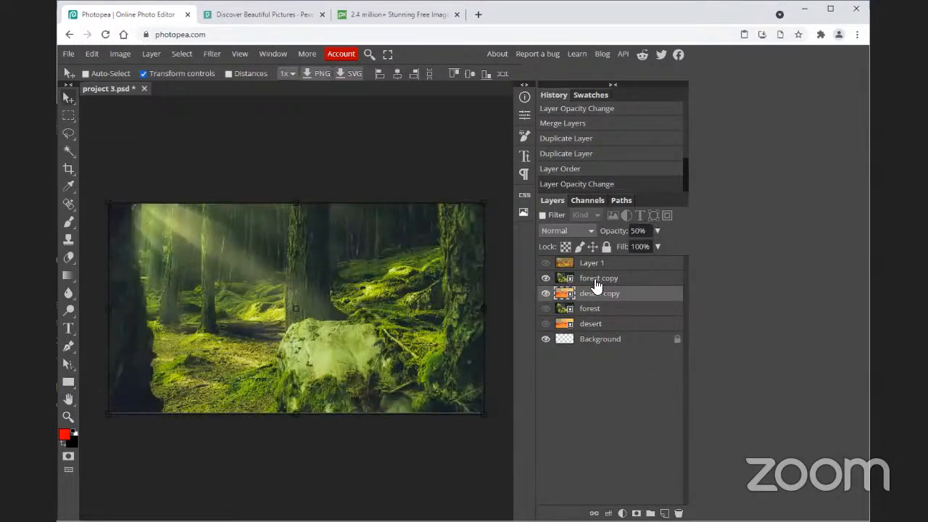
pyautogui.moveTo(593, 283); pyautogui.dragTo(593, 281)
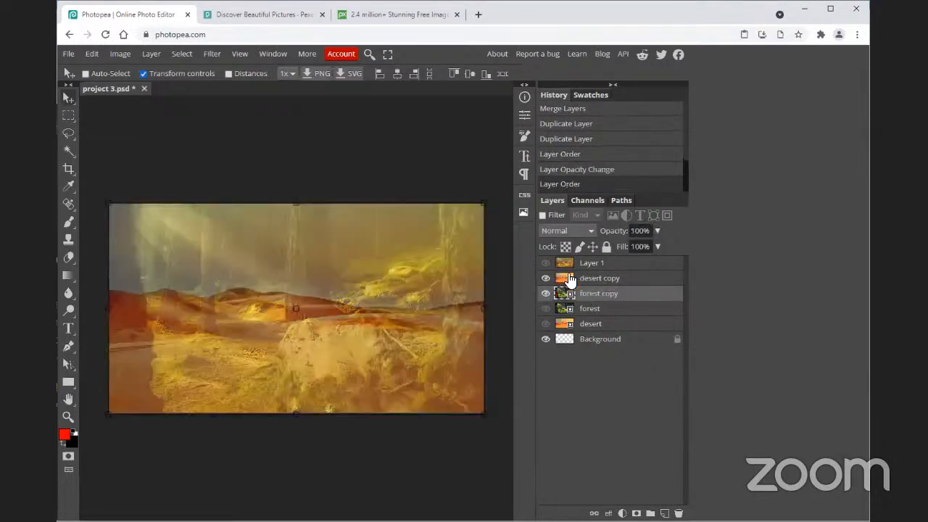
pyautogui.keyDown('shift'); pyautogui.click(611, 280); pyautogui.keyUp('shift')
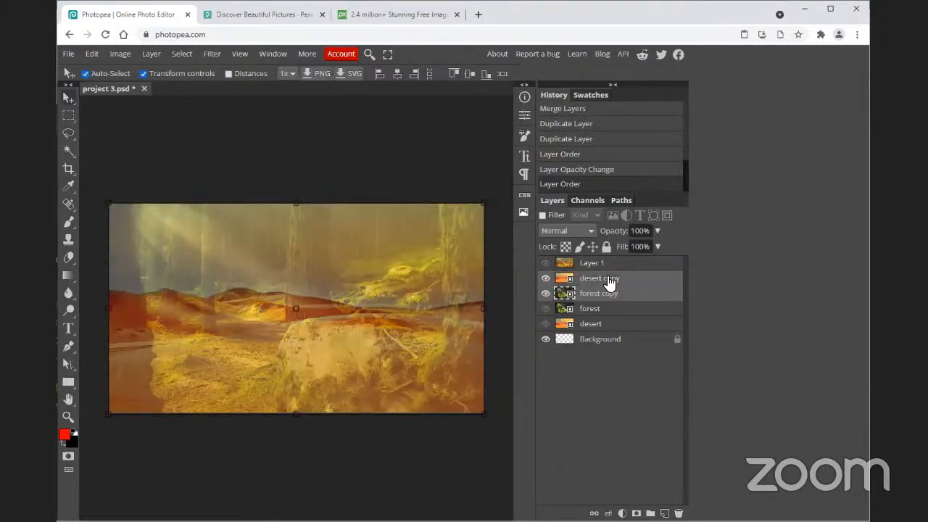
pyautogui.rightClick(613, 283)
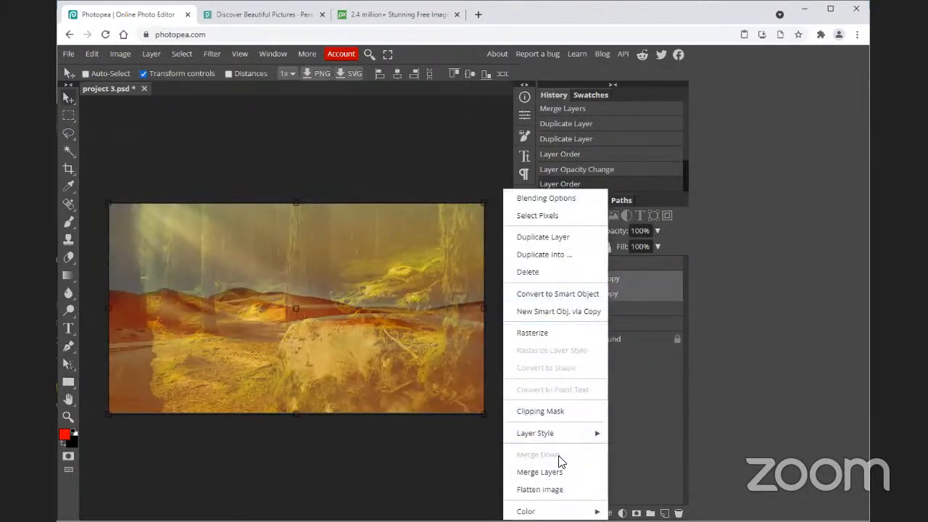
pyautogui.click(556, 476)
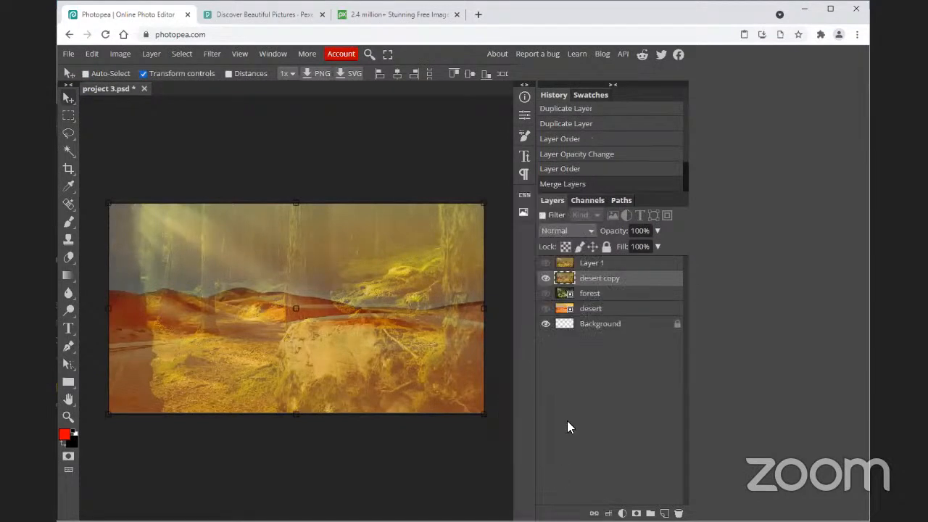
# Step: Move the merged desert copy between forest and desert, and make all the image layers visible
pyautogui.moveTo(595, 300); pyautogui.dragTo(557, 282)
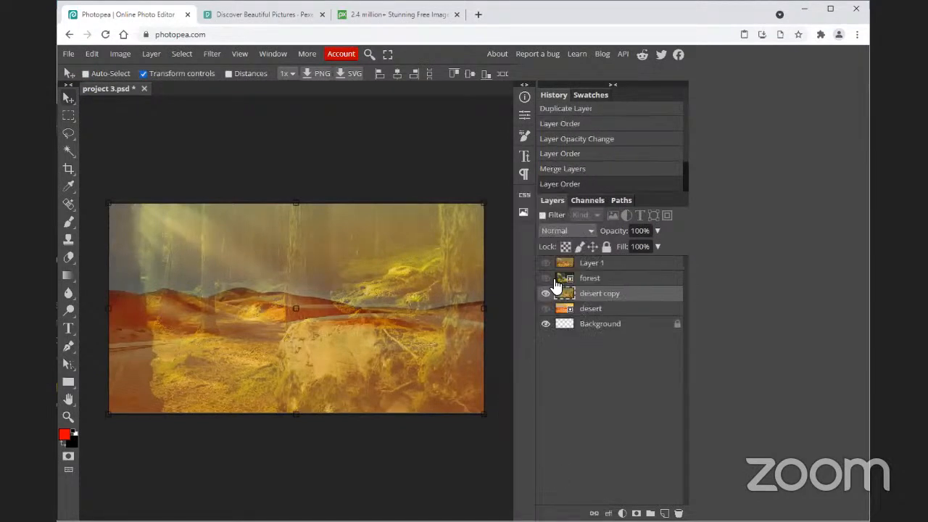
pyautogui.click(545, 294)
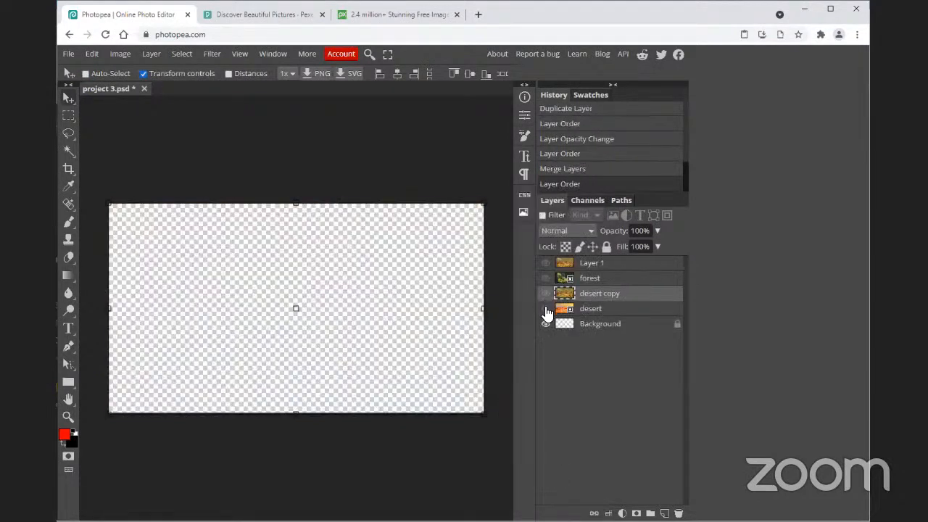
pyautogui.click(545, 308)
pyautogui.click(545, 294)
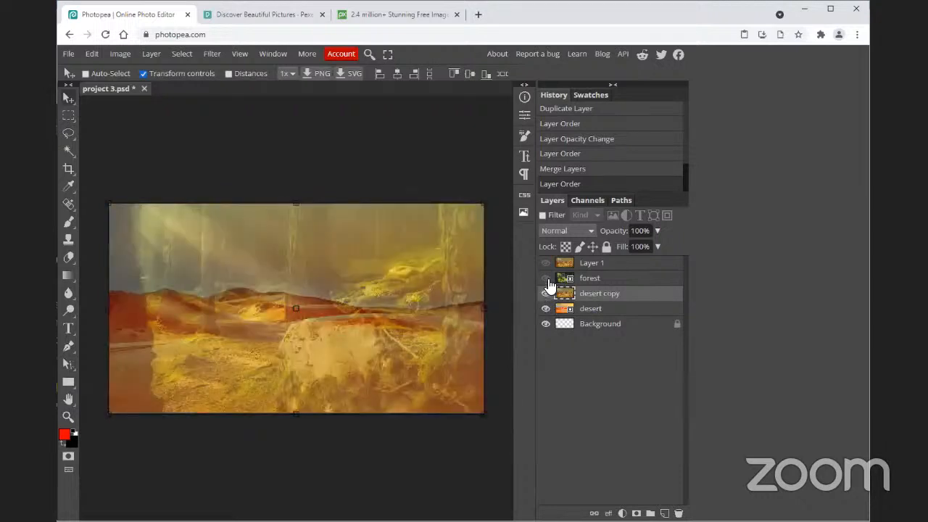
pyautogui.click(545, 278)
pyautogui.click(546, 264)
# Step: Delete the Background layer and make animation frames from Layer 1, forest, desert copy and desert
pyautogui.click(606, 326)
pyautogui.press('Delete')
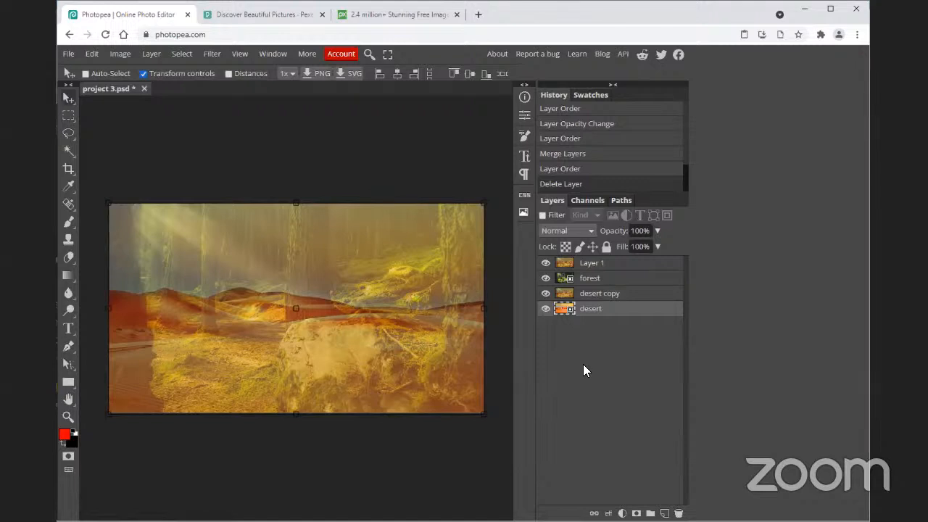
pyautogui.click(600, 296)
pyautogui.click(608, 265)
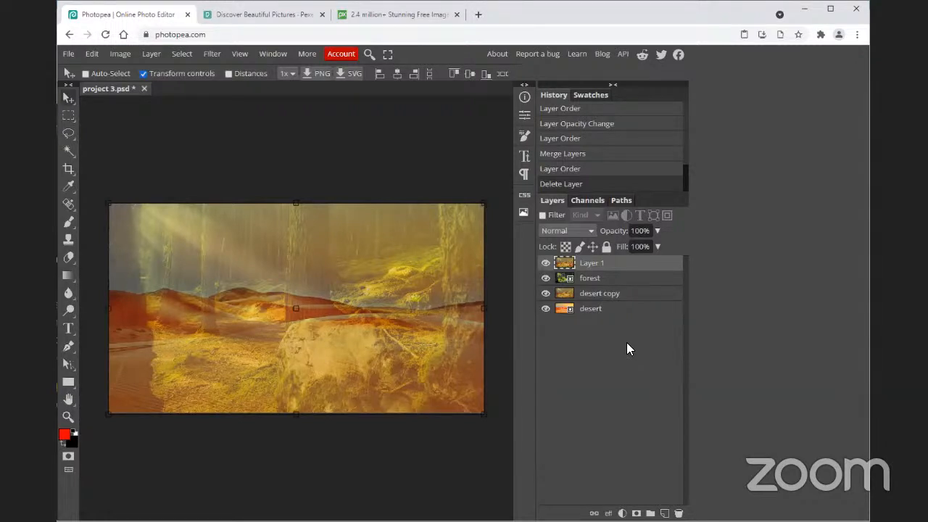
pyautogui.keyDown('shift'); pyautogui.click(600, 311); pyautogui.keyUp('shift')
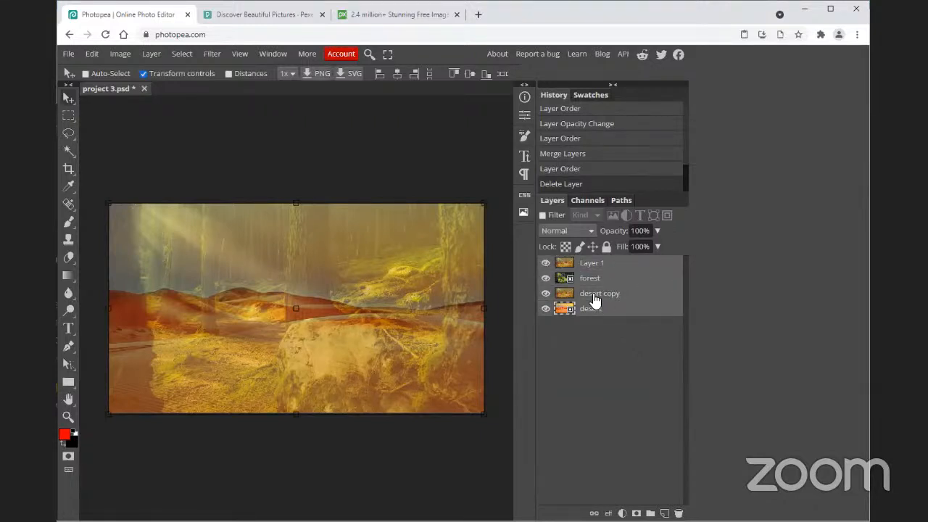
pyautogui.click(148, 54)
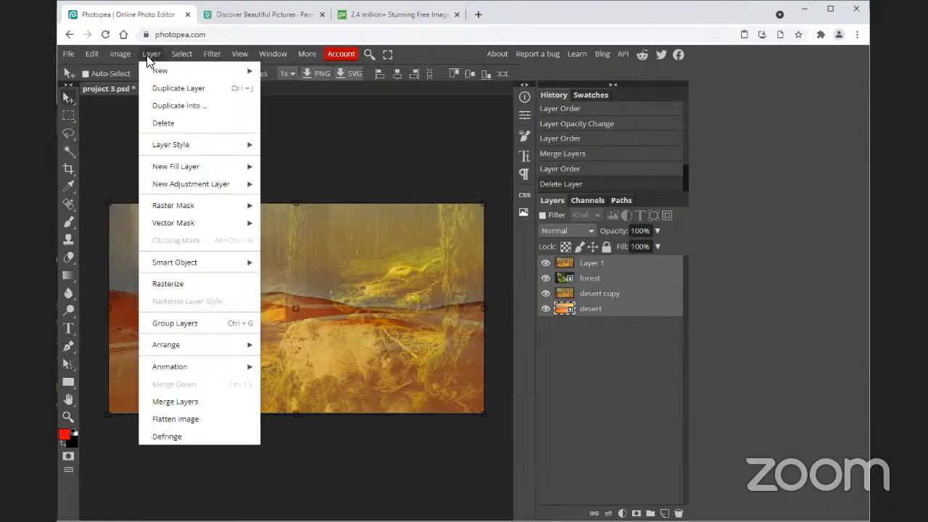
pyautogui.moveTo(254, 366)
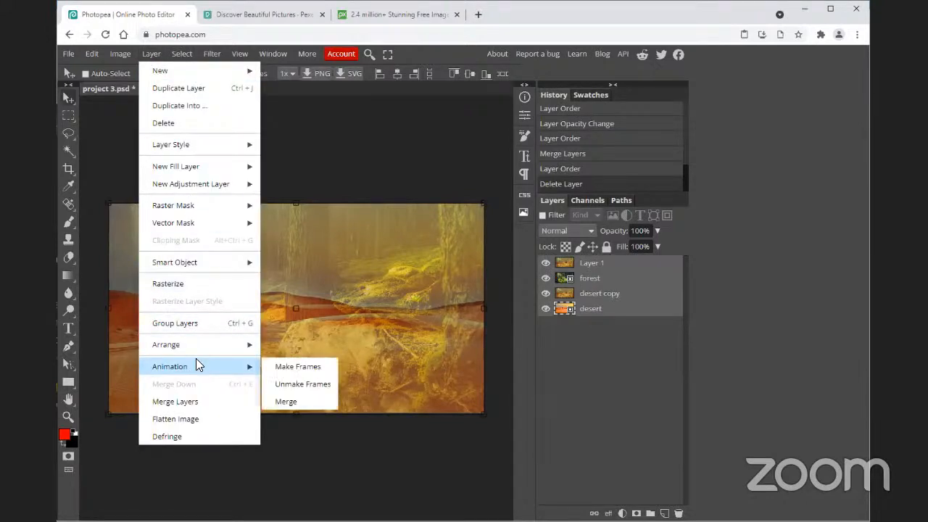
pyautogui.click(298, 369)
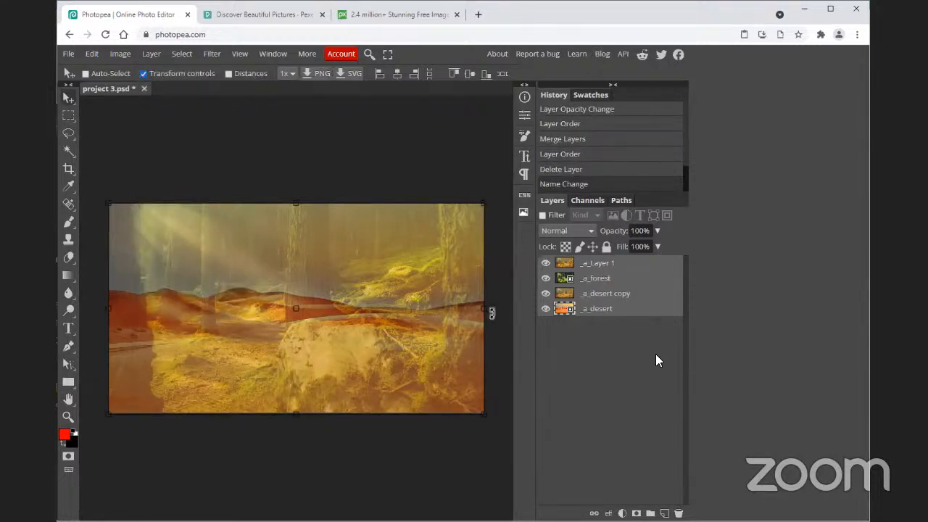
# Step: Export the animation as a GIF with the speed set to 40% and save it
pyautogui.click(69, 54)
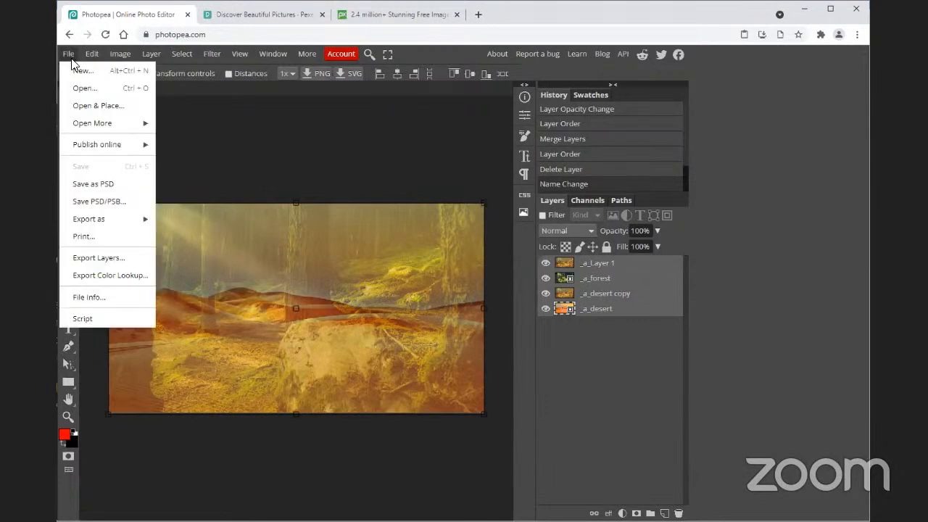
pyautogui.moveTo(95, 219)
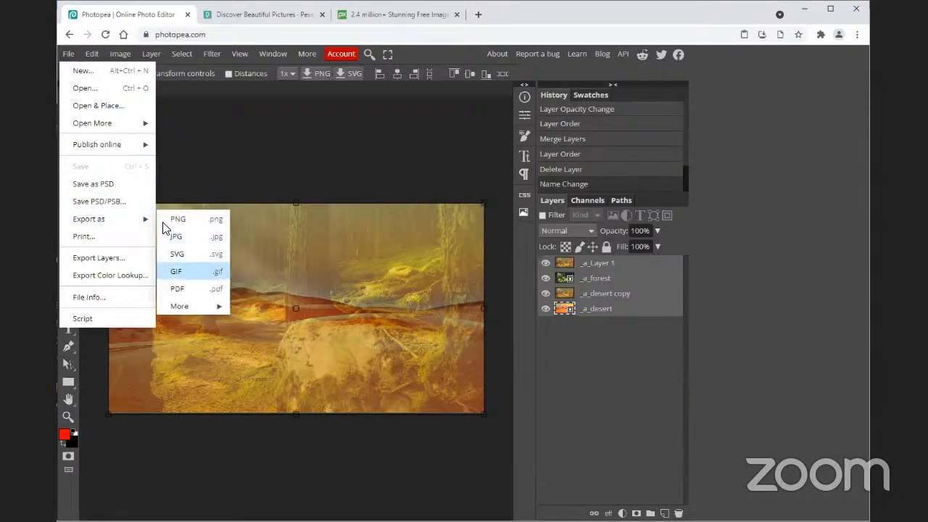
pyautogui.click(177, 271)
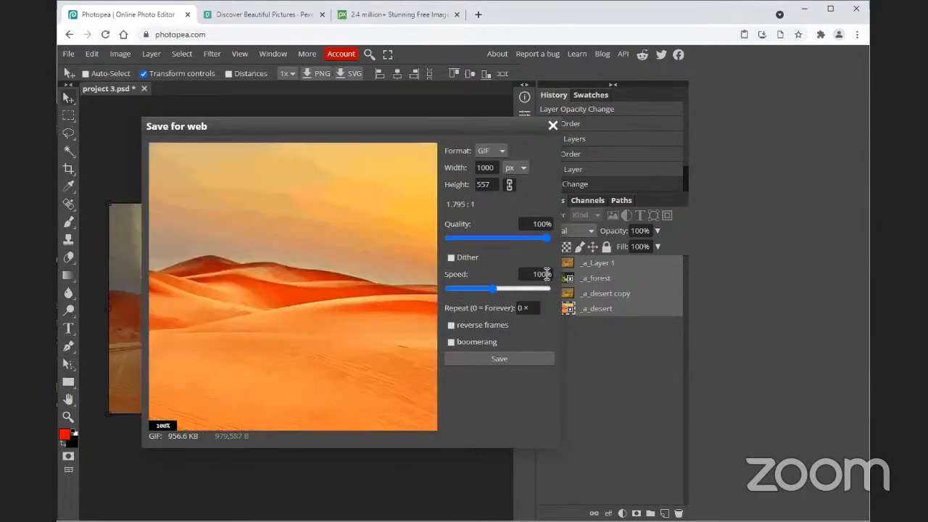
pyautogui.doubleClick(534, 274)
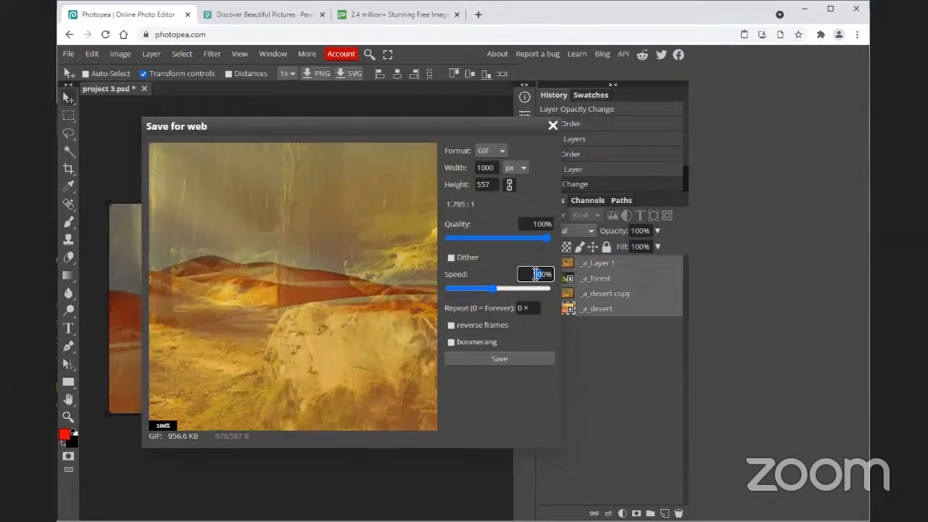
pyautogui.write('40')
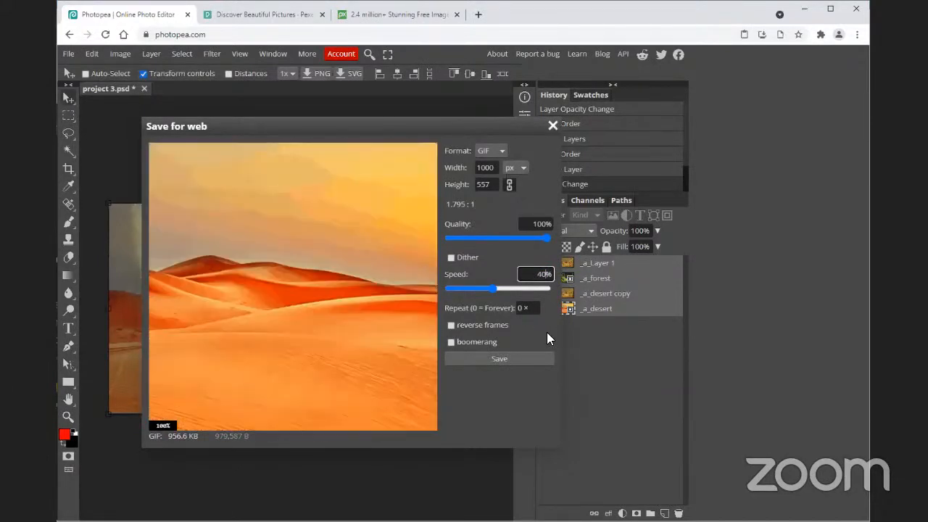
pyautogui.press('Return')
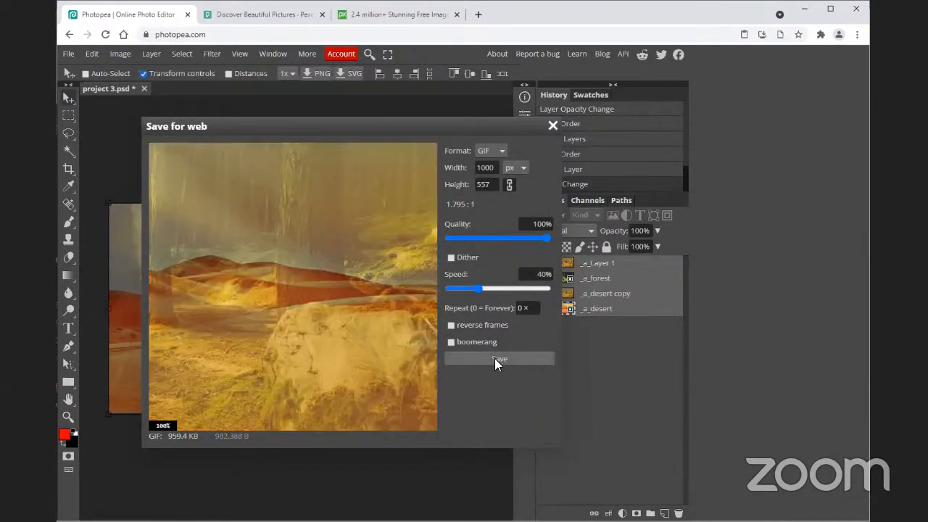
pyautogui.click(495, 358)
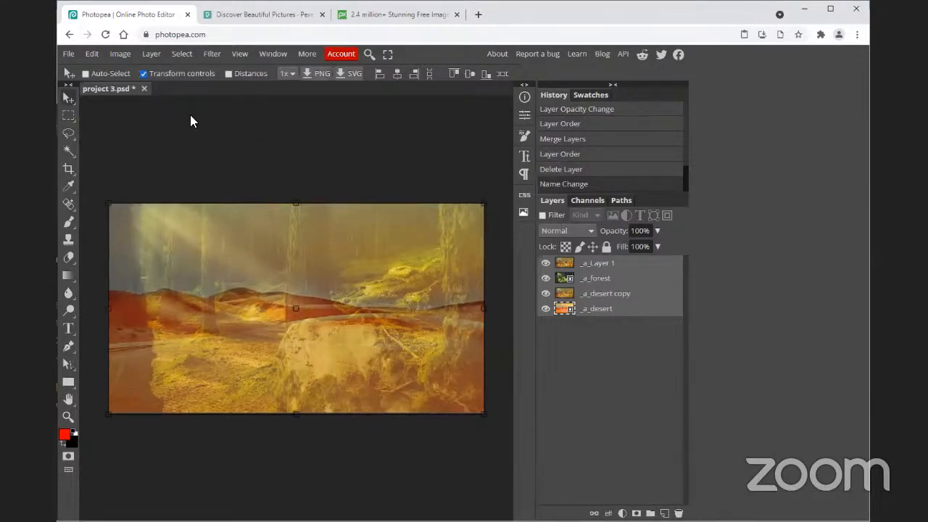
# Step: Open DesertForest_bg.gif from the 3 Gif Creation folder and collapse its layer folder
pyautogui.click(67, 60)
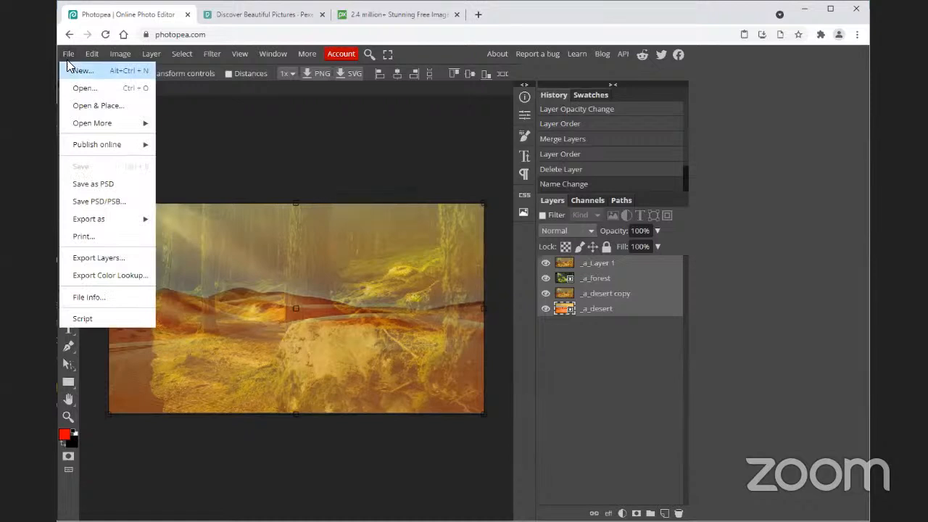
pyautogui.click(80, 82)
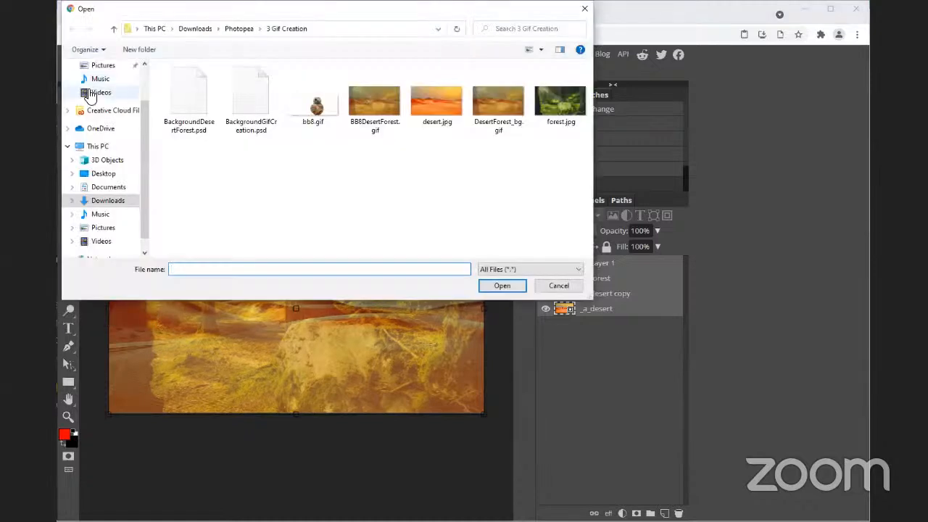
pyautogui.click(497, 106)
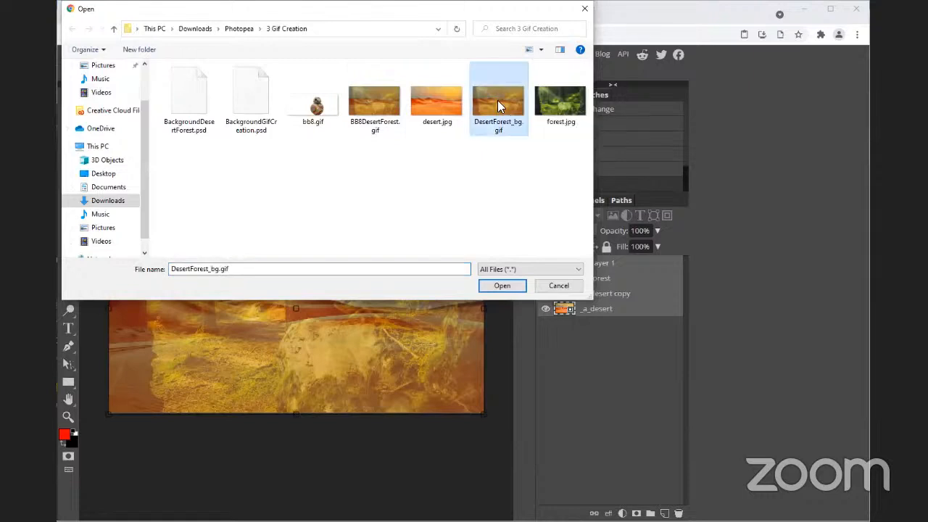
pyautogui.click(505, 285)
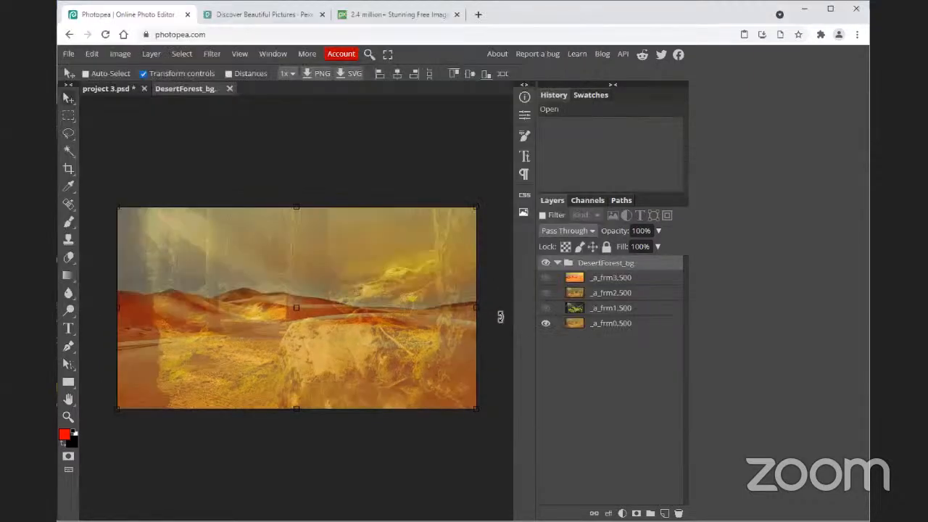
pyautogui.click(557, 264)
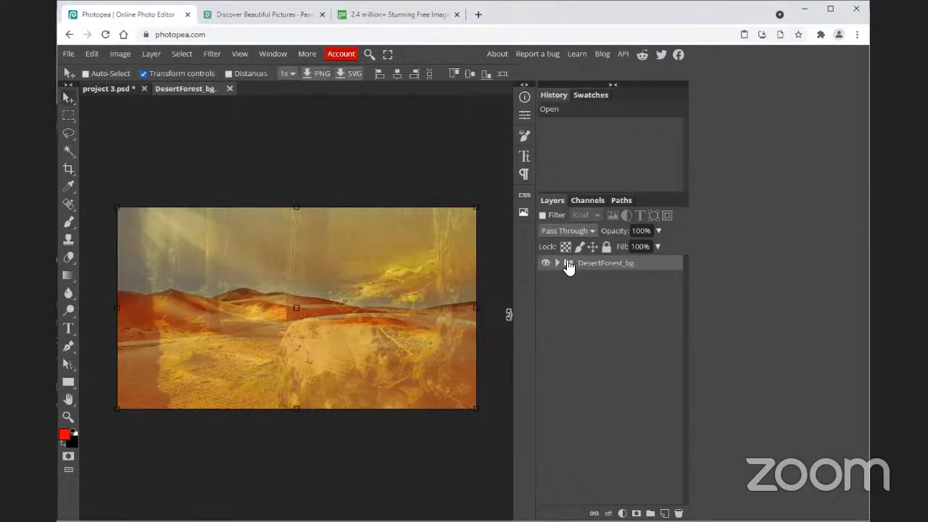
pyautogui.click(567, 264)
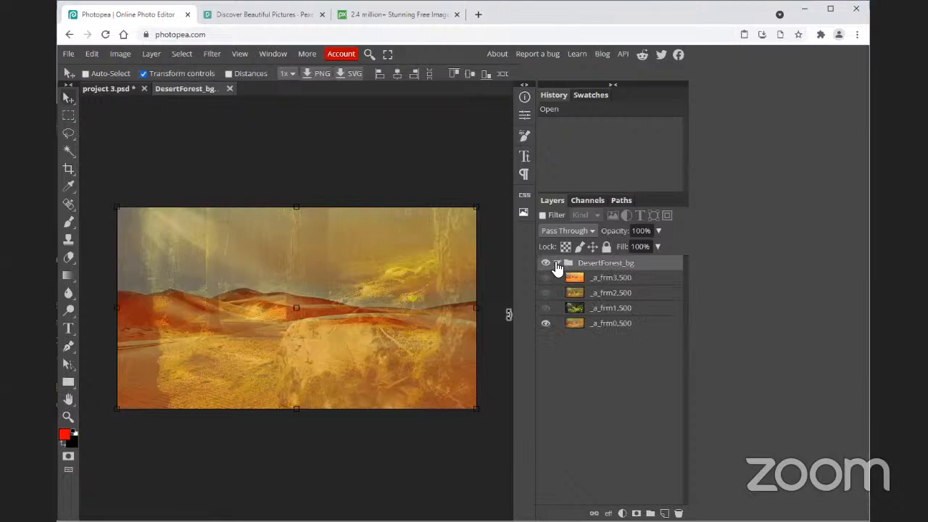
pyautogui.click(557, 263)
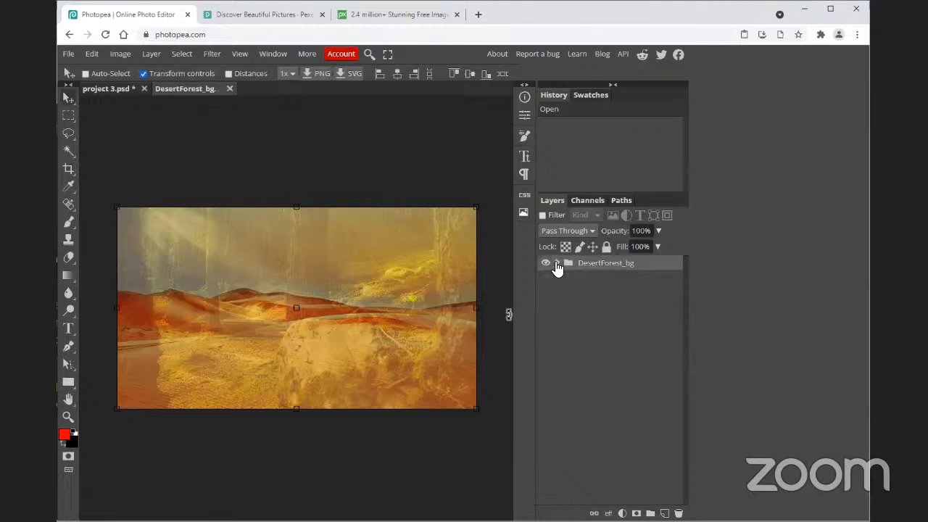
# Step: Open bb8.gif from the 3 Gif Creation folder as a separate document
pyautogui.click(71, 56)
pyautogui.click(83, 87)
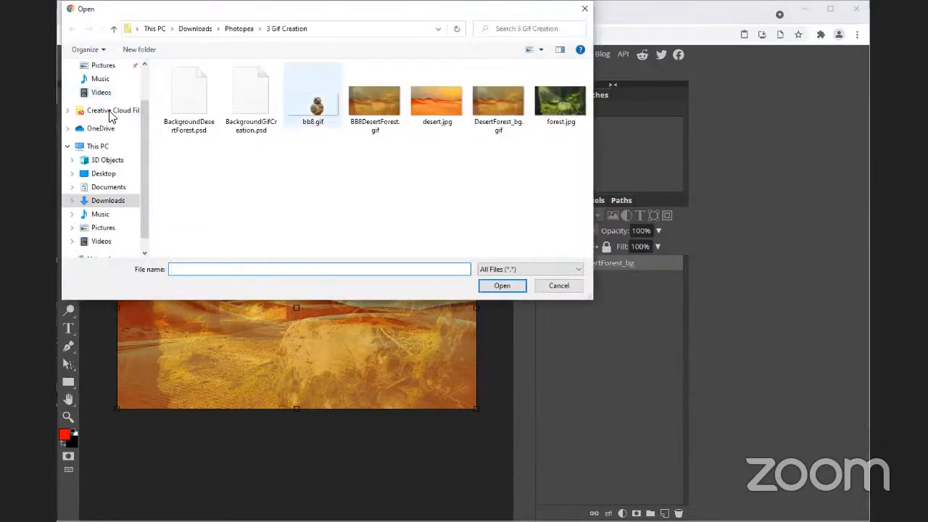
pyautogui.click(310, 105)
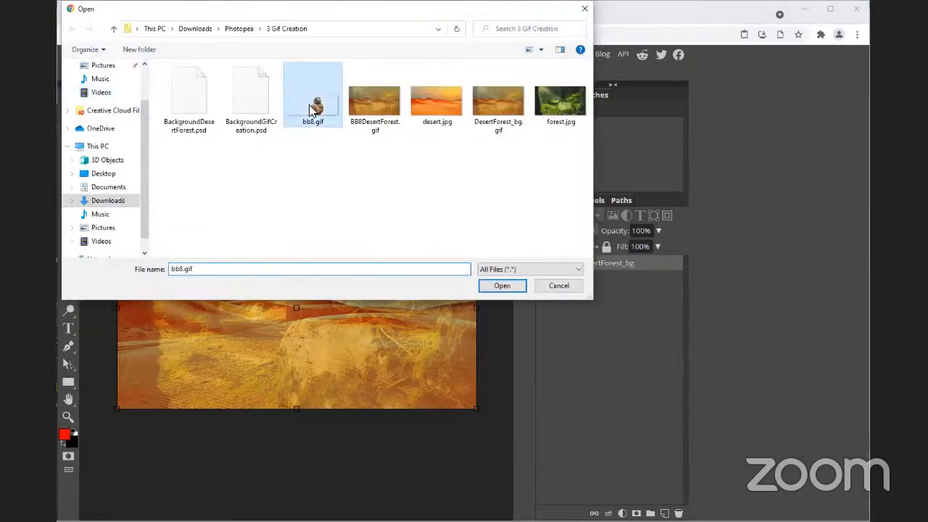
pyautogui.click(501, 286)
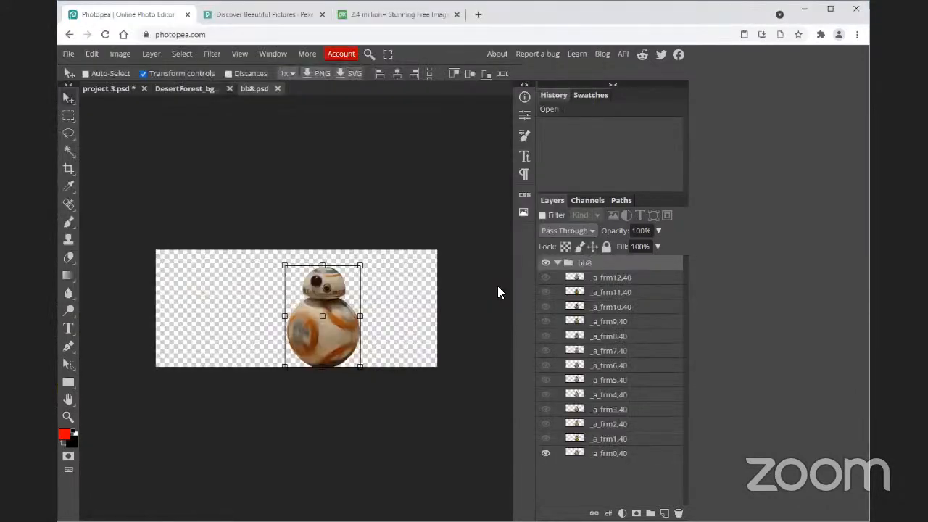
pyautogui.click(194, 93)
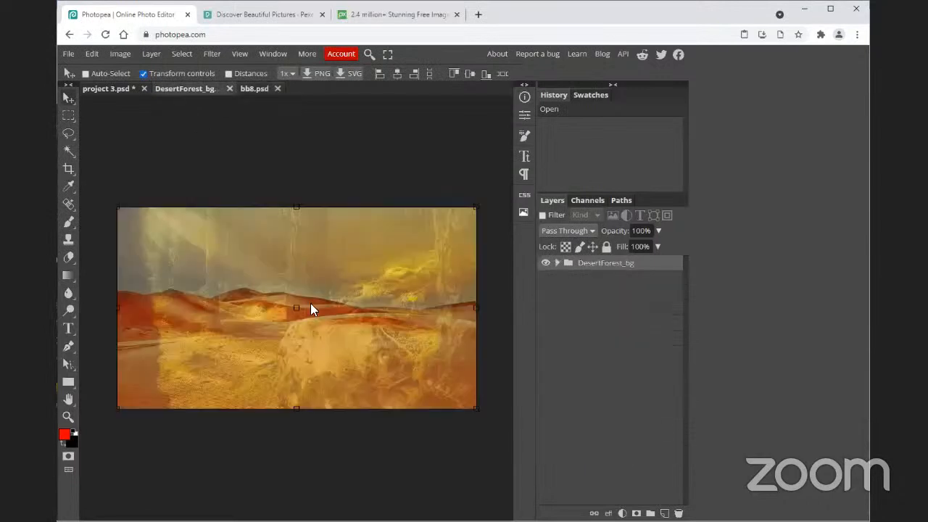
pyautogui.click(246, 88)
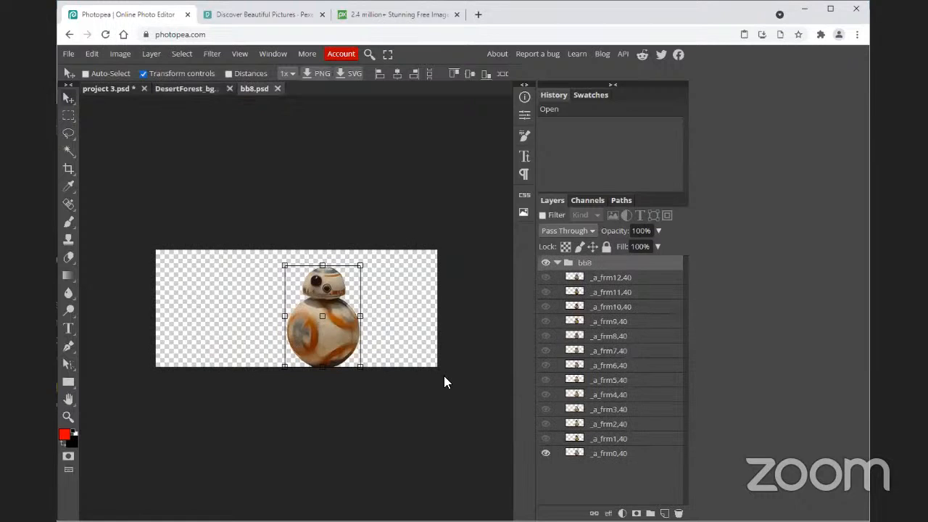
# Step: Collapse the bb8 layer folder and duplicate it into DesertForest_bg.psd
pyautogui.click(557, 263)
pyautogui.rightClick(584, 267)
pyautogui.click(542, 253)
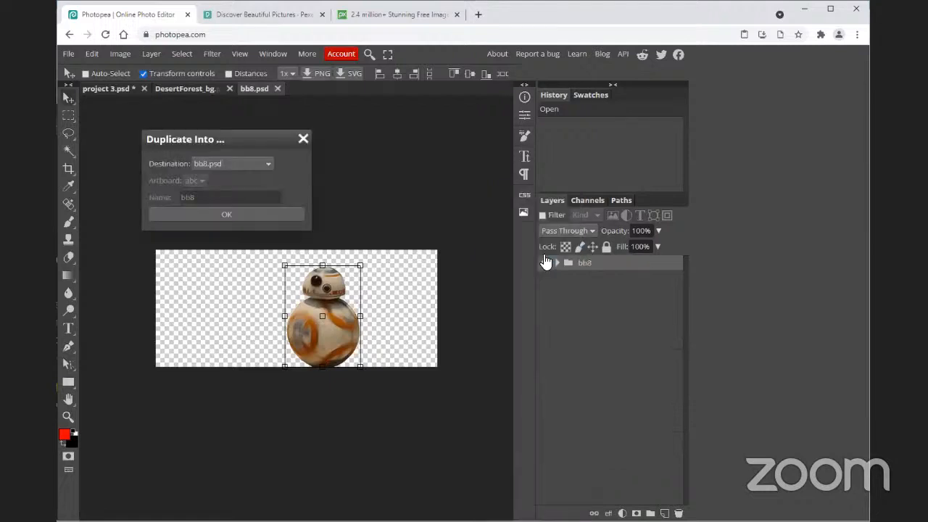
pyautogui.click(268, 163)
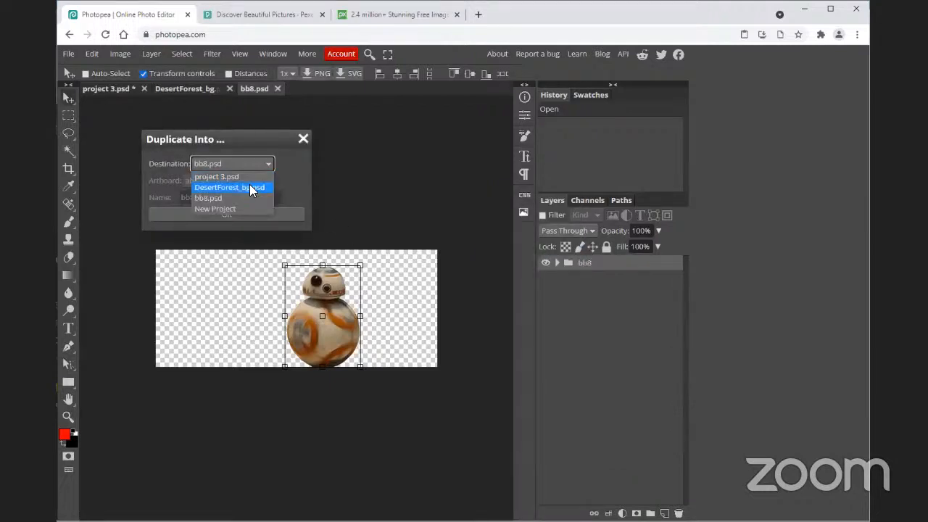
pyautogui.click(252, 188)
pyautogui.click(224, 214)
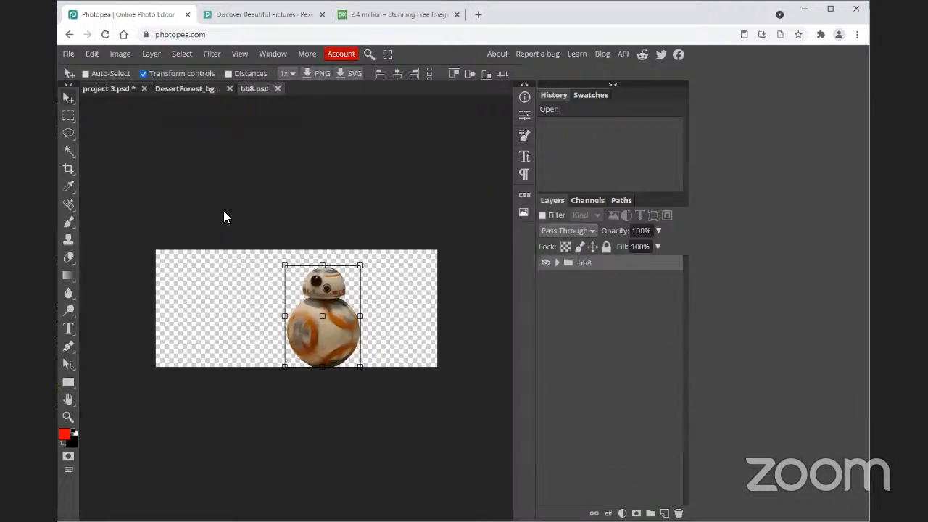
# Step: In the DesertForest_bg document, move bb8 down onto the sand near the dunes and turn off the transform controls
pyautogui.click(196, 90)
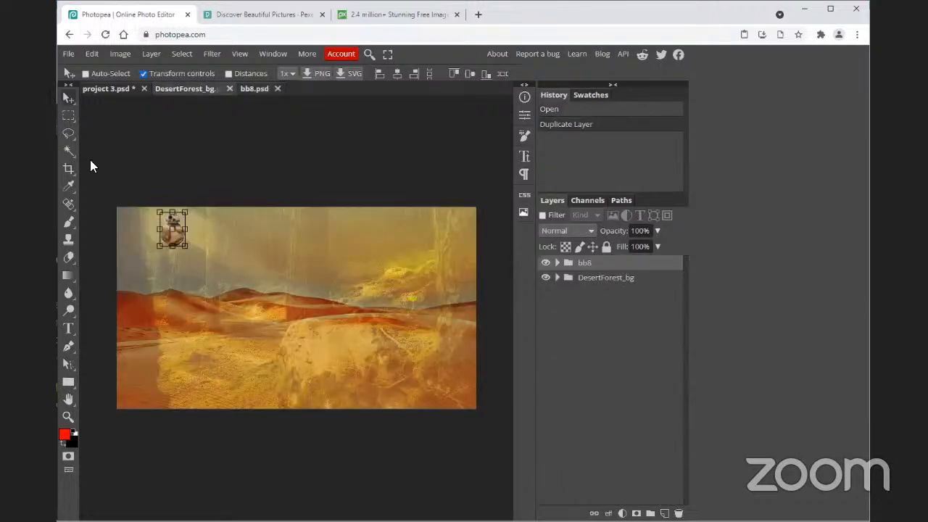
pyautogui.moveTo(177, 241); pyautogui.dragTo(271, 299)
pyautogui.moveTo(267, 315); pyautogui.dragTo(267, 315)
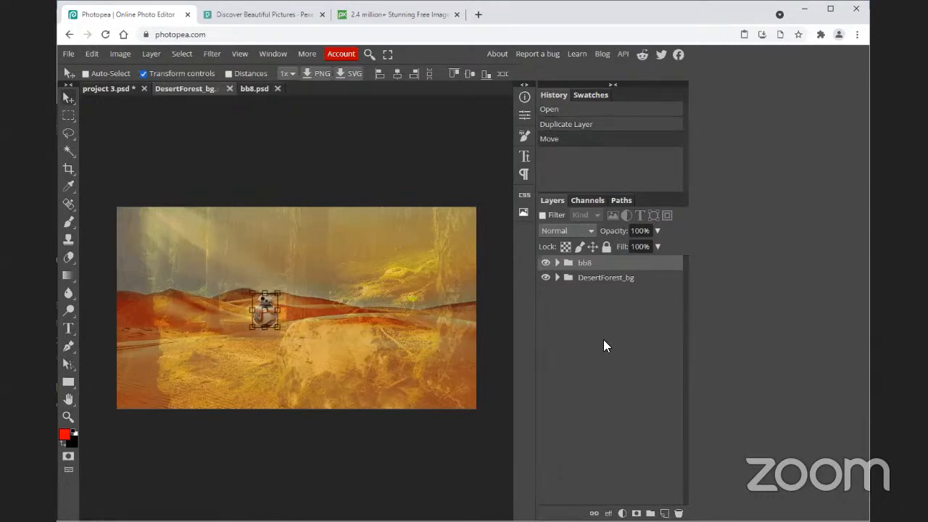
pyautogui.click(144, 73)
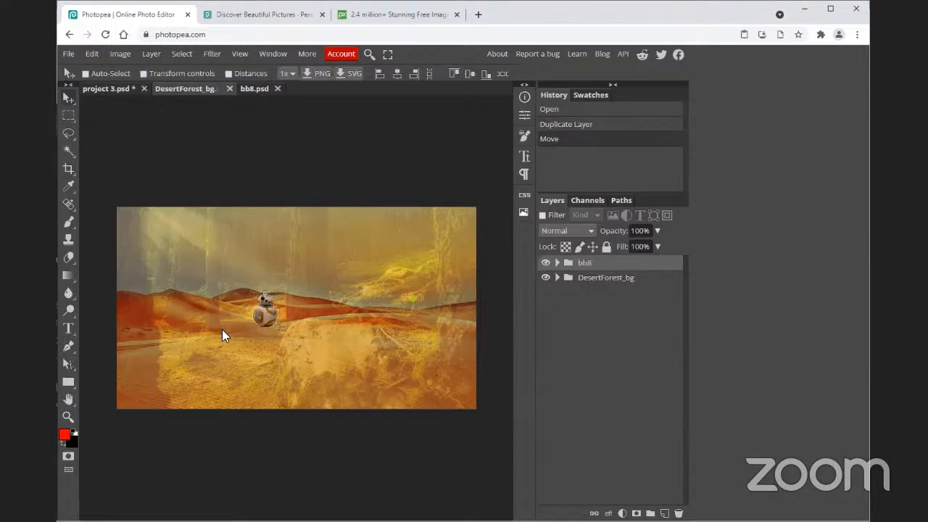
# Step: Select the bb8 and DesertForest_bg folders together and merge them as one animation
pyautogui.click(556, 278)
pyautogui.click(557, 277)
pyautogui.click(557, 264)
pyautogui.click(558, 264)
pyautogui.press('ctrl')
pyautogui.keyDown('ctrl'); pyautogui.click(583, 280); pyautogui.keyUp('ctrl')
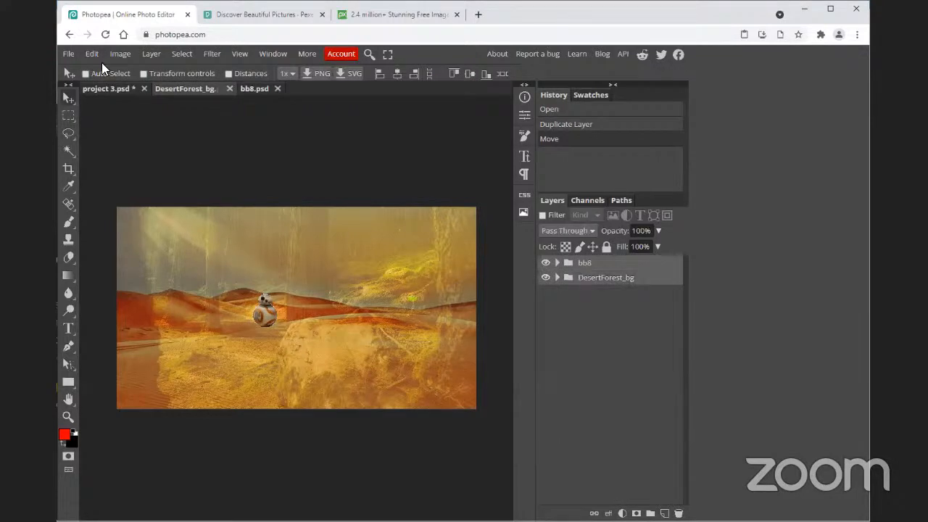
pyautogui.click(151, 54)
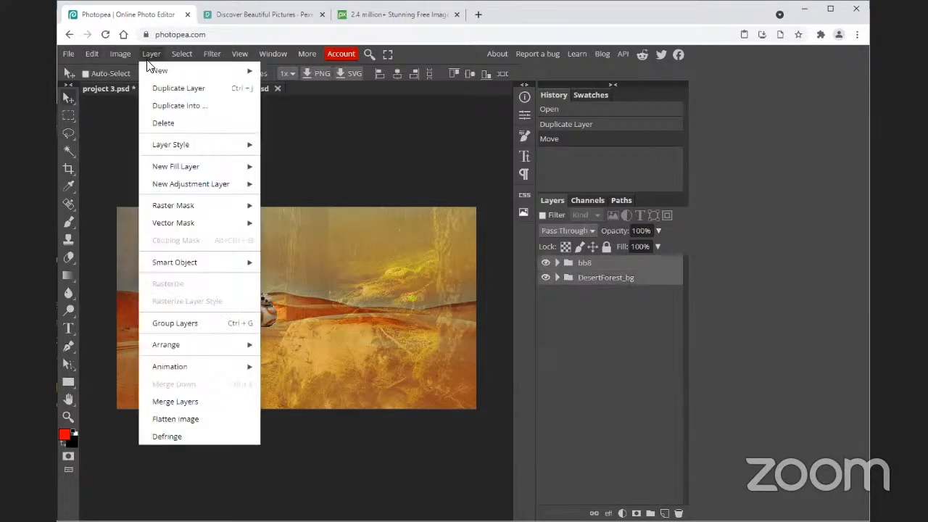
pyautogui.moveTo(228, 367)
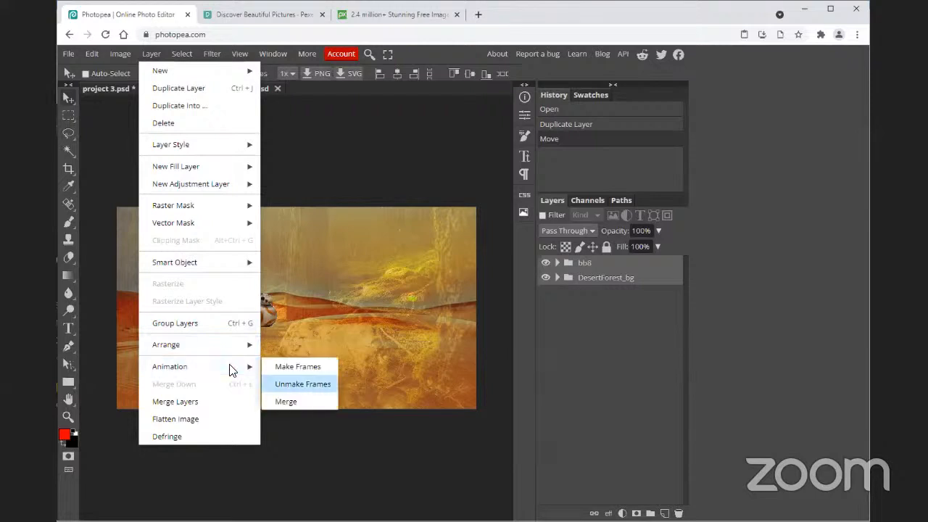
pyautogui.click(284, 400)
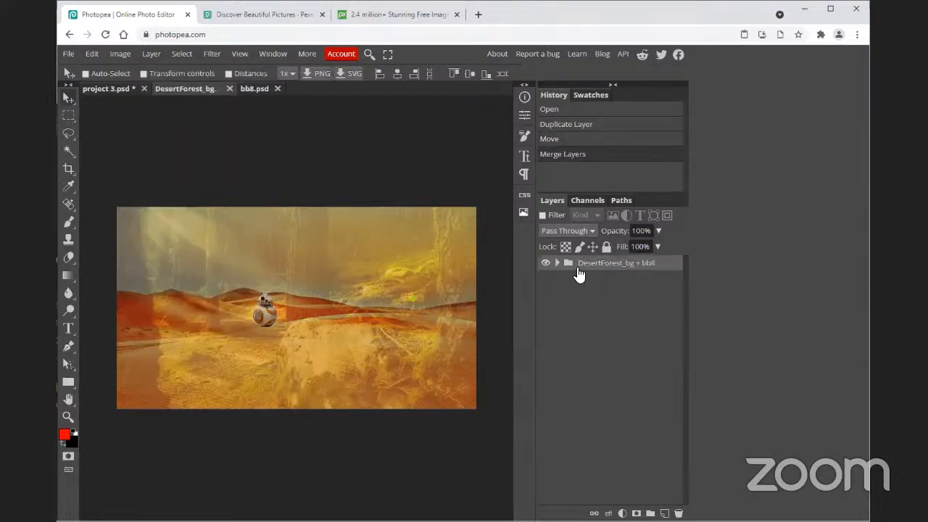
# Step: Export the merged animation as a GIF scaled to 25% with the speed set to 60%, and save it
pyautogui.click(69, 55)
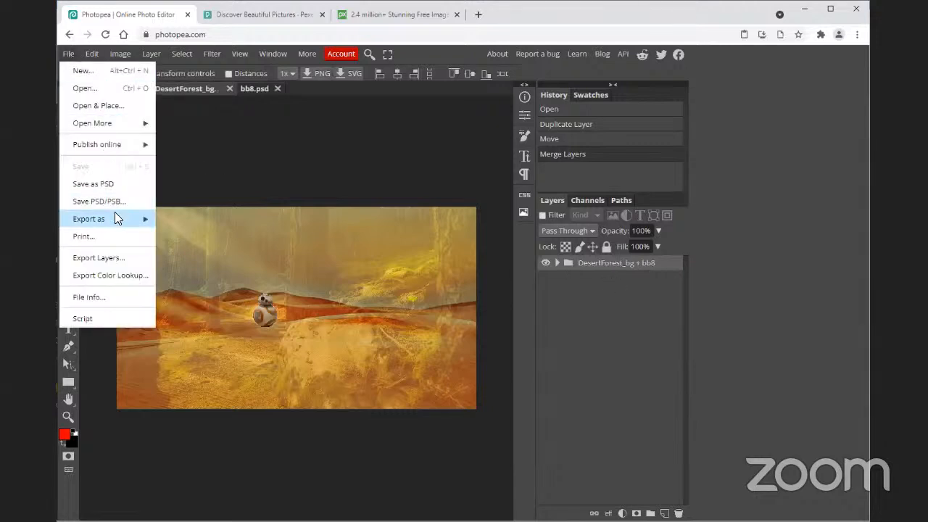
pyautogui.moveTo(114, 217)
pyautogui.click(197, 270)
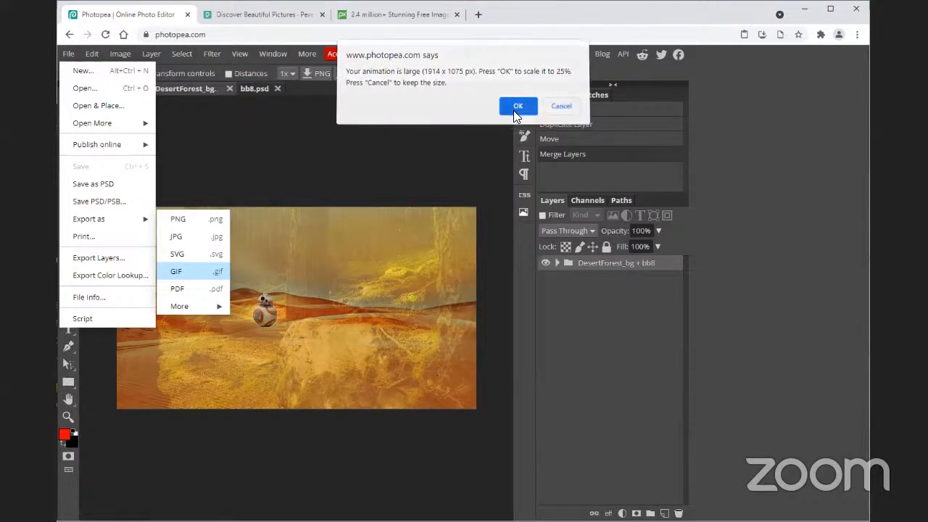
pyautogui.click(516, 110)
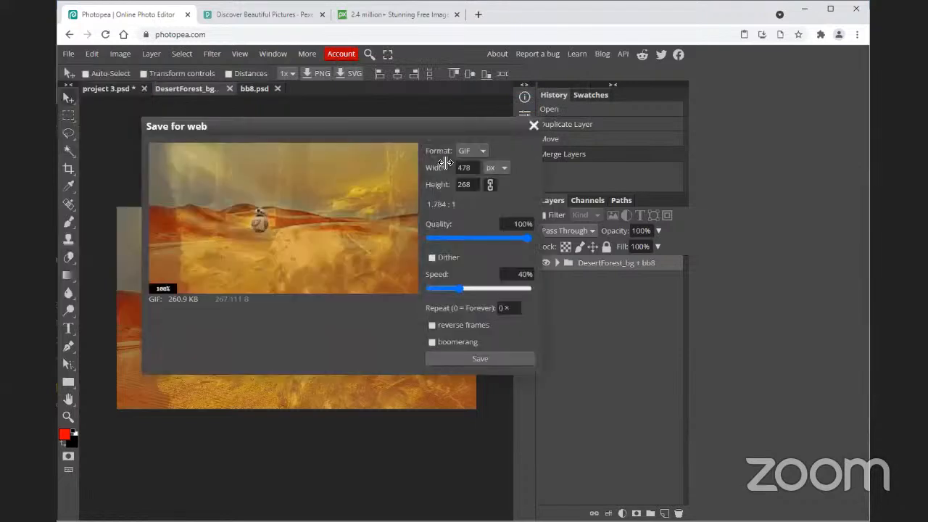
pyautogui.click(521, 274)
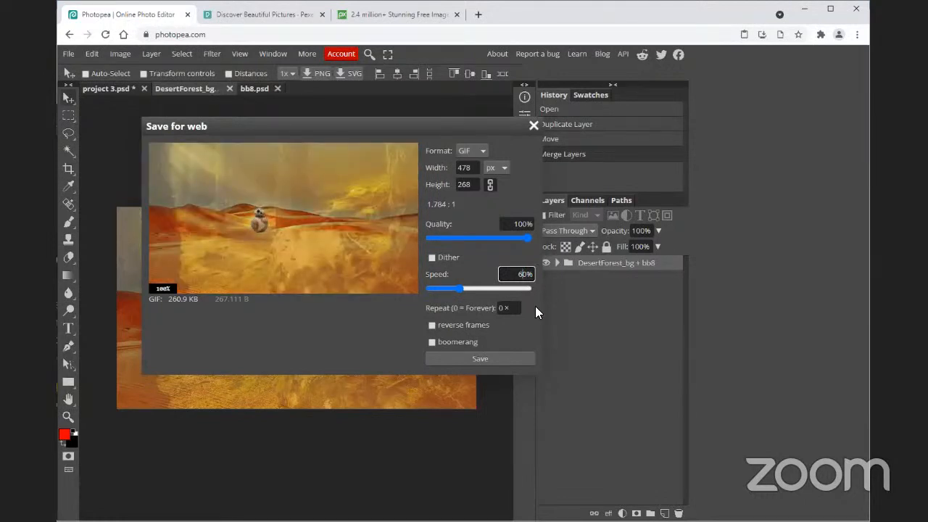
pyautogui.press('Return')
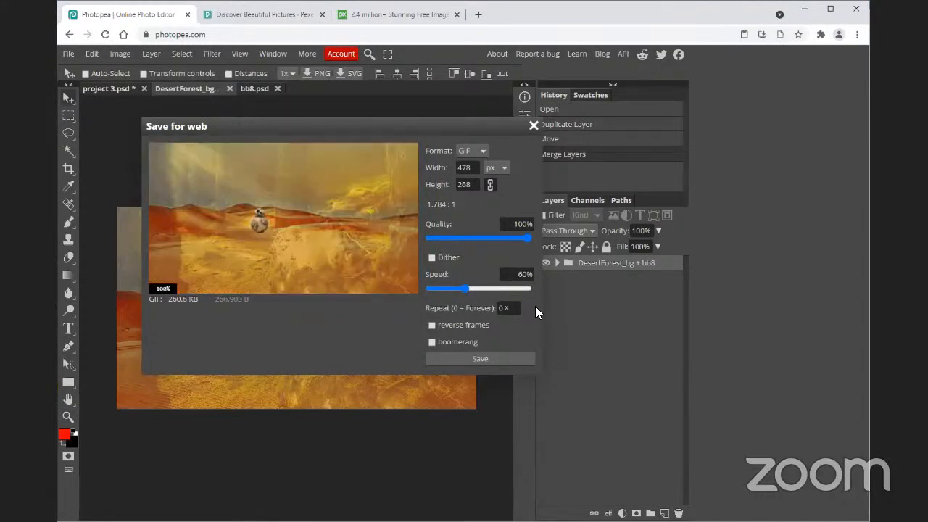
pyautogui.click(484, 357)
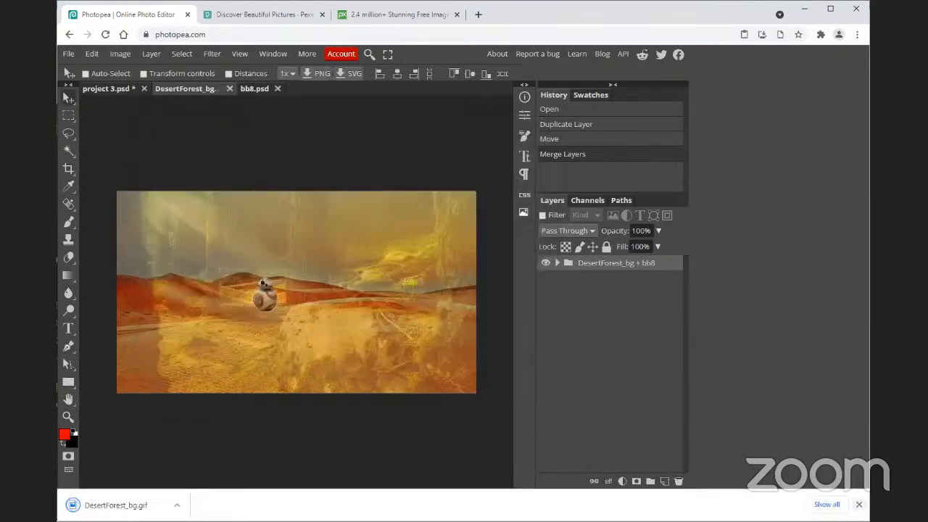
# Step: Close the DesertForest_bg, bb8 and project 3 documents without saving their changes
pyautogui.click(230, 89)
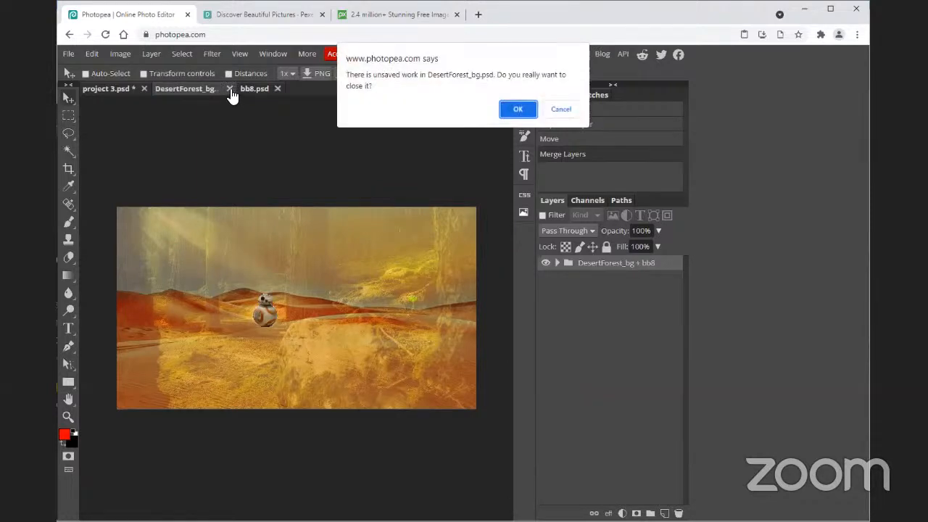
pyautogui.click(518, 110)
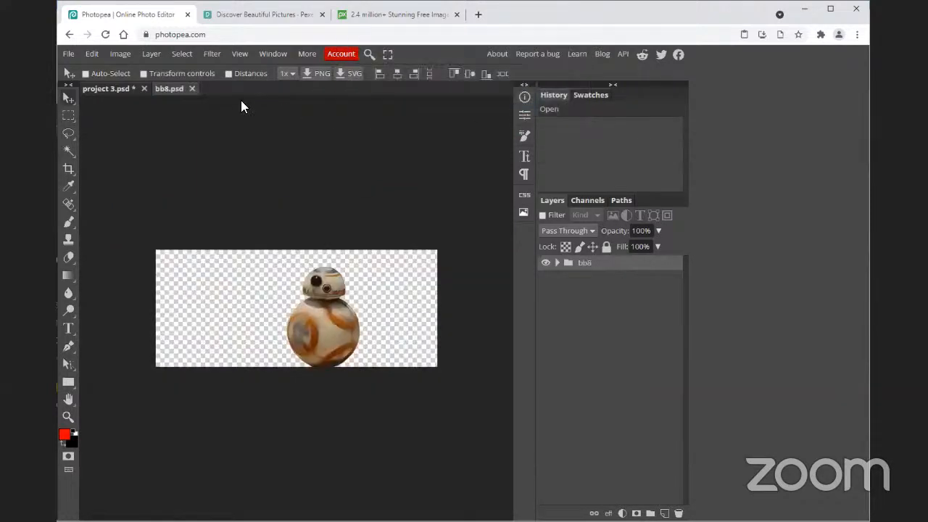
pyautogui.click(192, 90)
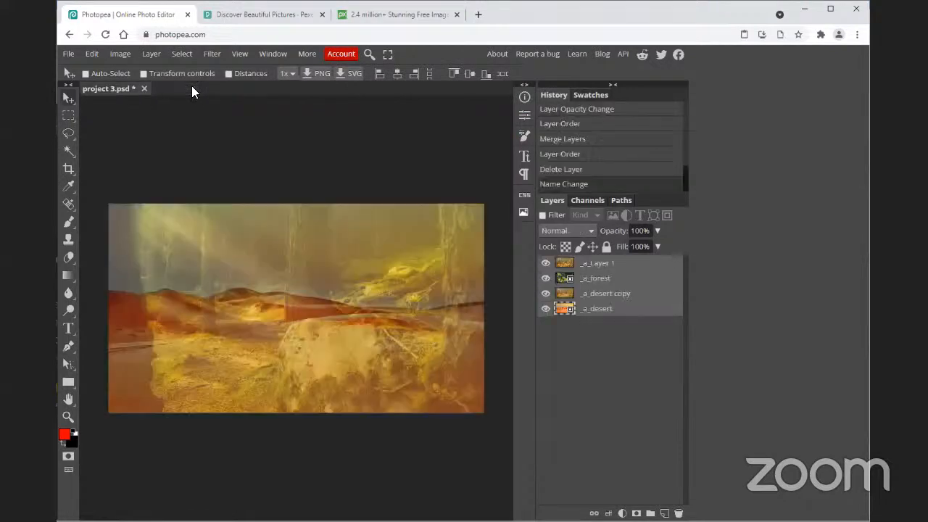
pyautogui.click(144, 89)
pyautogui.click(517, 109)
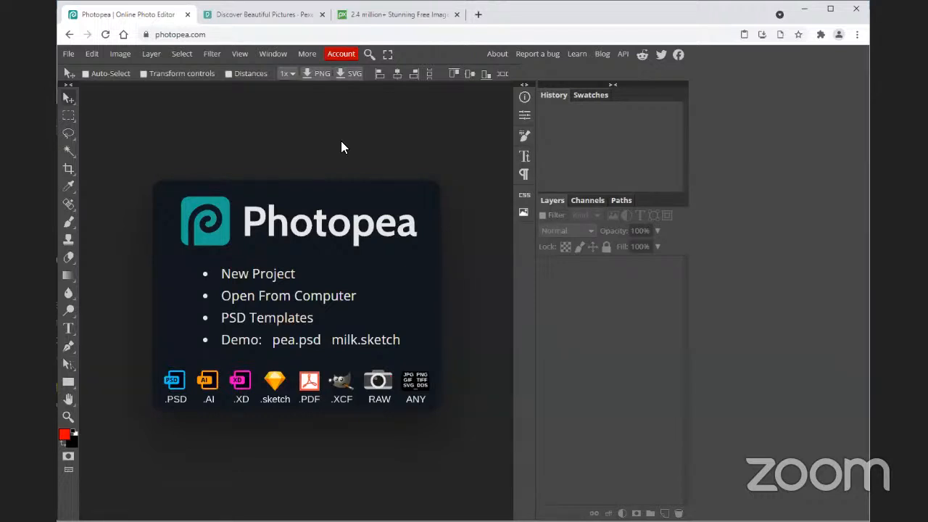
# Step: Open beach_og.gif and crabs.gif together from the 4 Gif Boomerang folder inside the Photopea folder
pyautogui.click(70, 56)
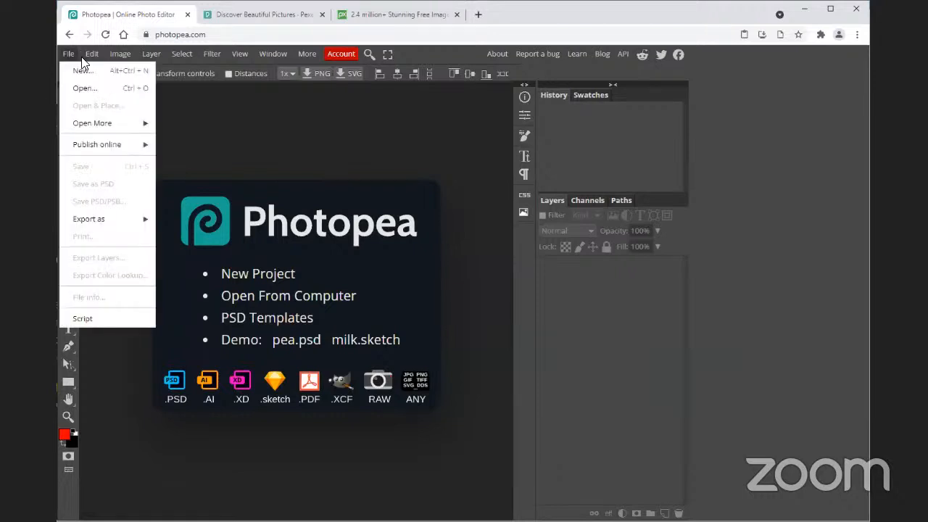
pyautogui.click(94, 85)
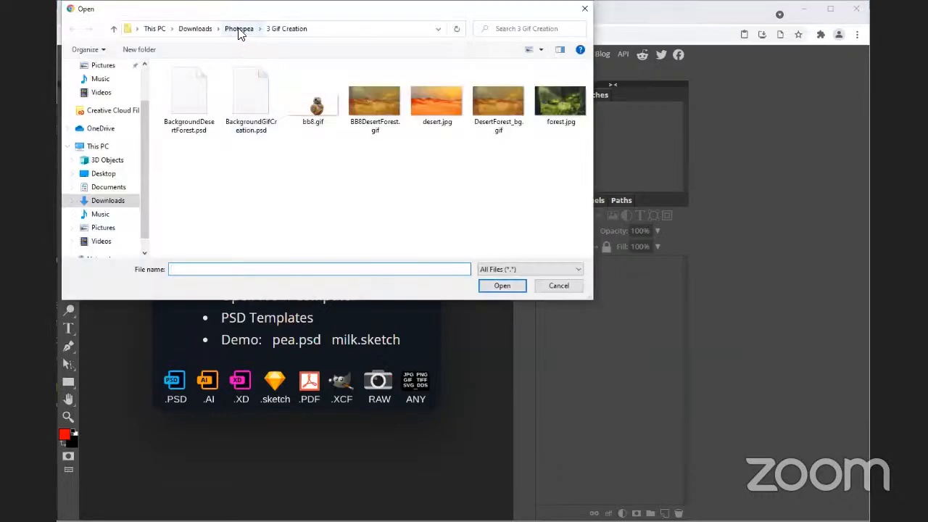
pyautogui.click(239, 30)
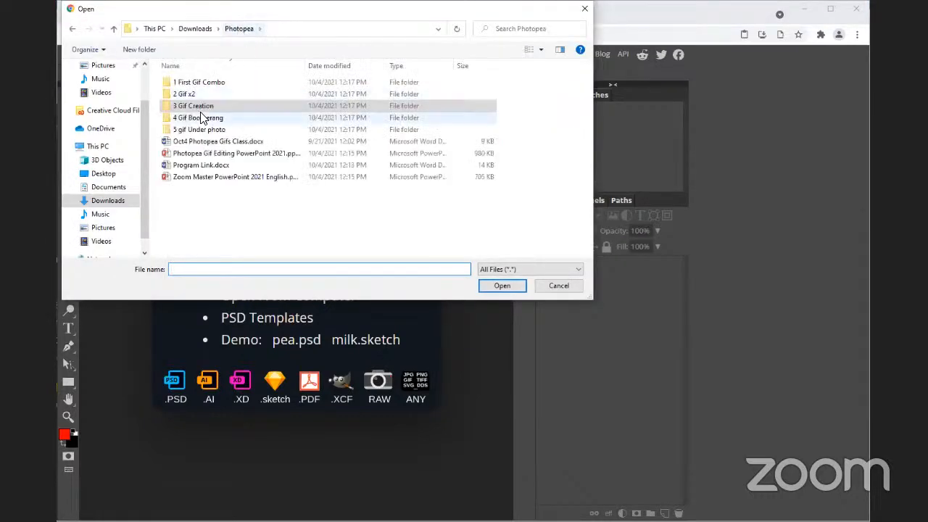
pyautogui.doubleClick(200, 119)
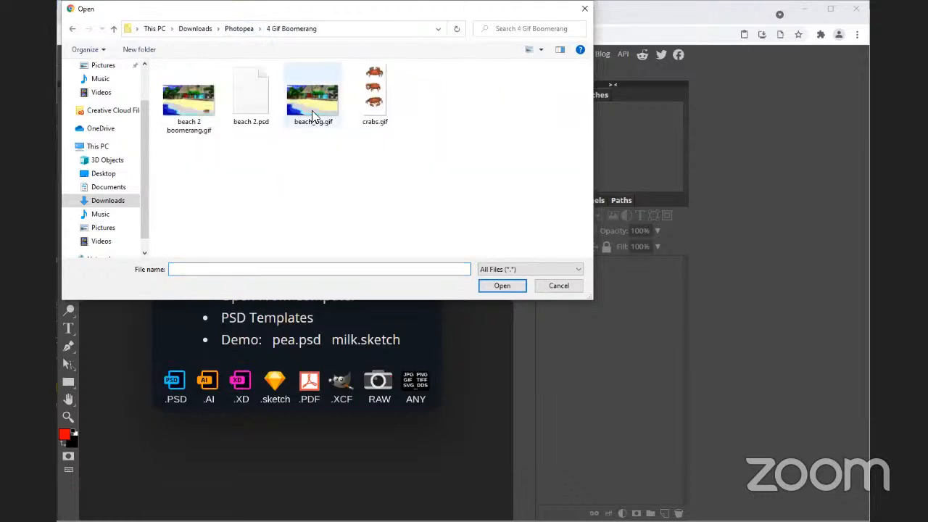
pyautogui.click(312, 102)
pyautogui.keyDown('ctrl'); pyautogui.click(380, 117); pyautogui.keyUp('ctrl')
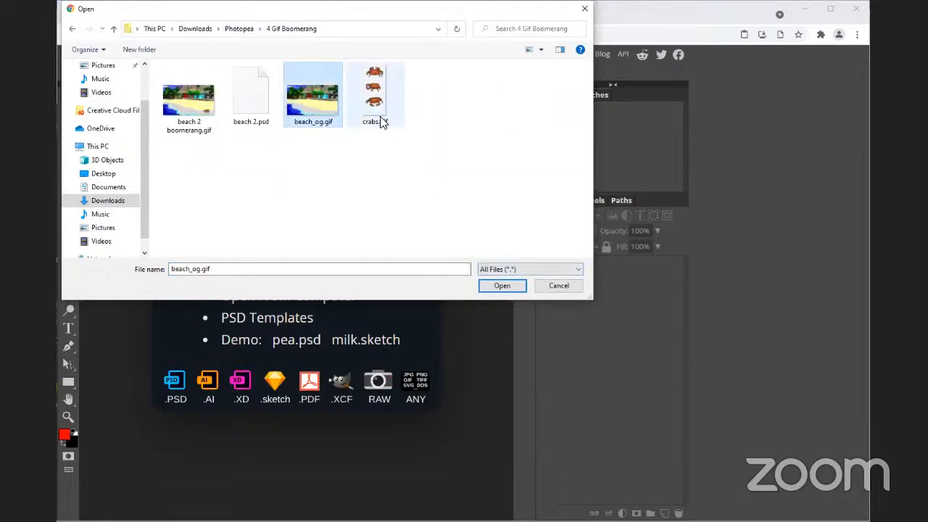
pyautogui.click(501, 286)
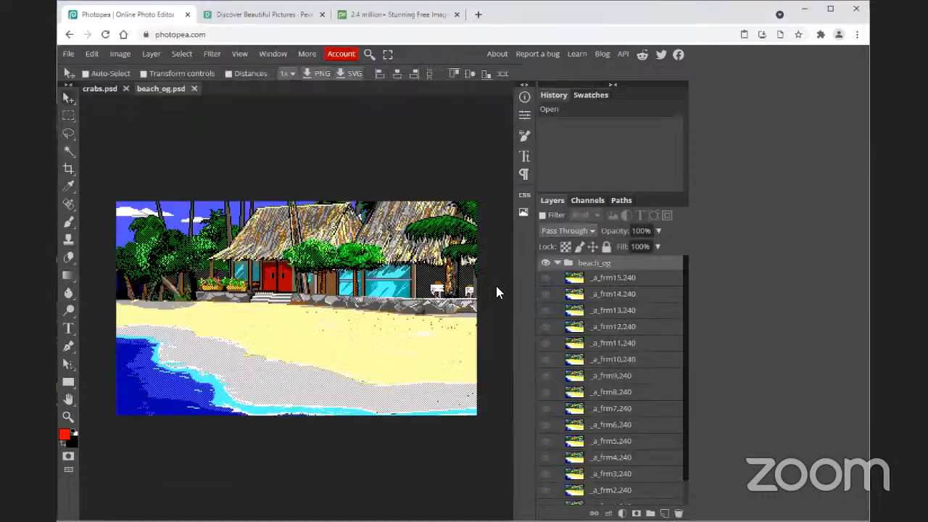
# Step: Bring up the GIF export of beach_og and set its speed to 100% to preview the animation
pyautogui.click(69, 55)
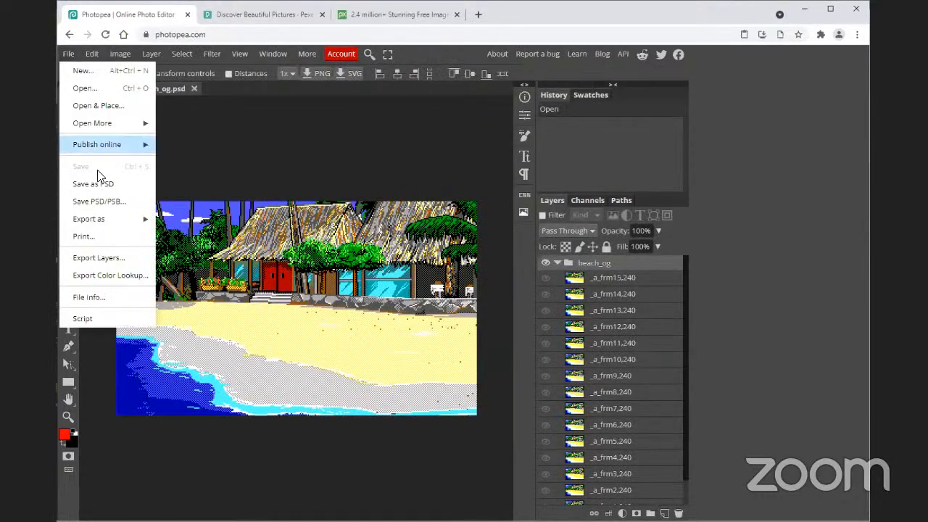
pyautogui.moveTo(105, 215)
pyautogui.click(194, 271)
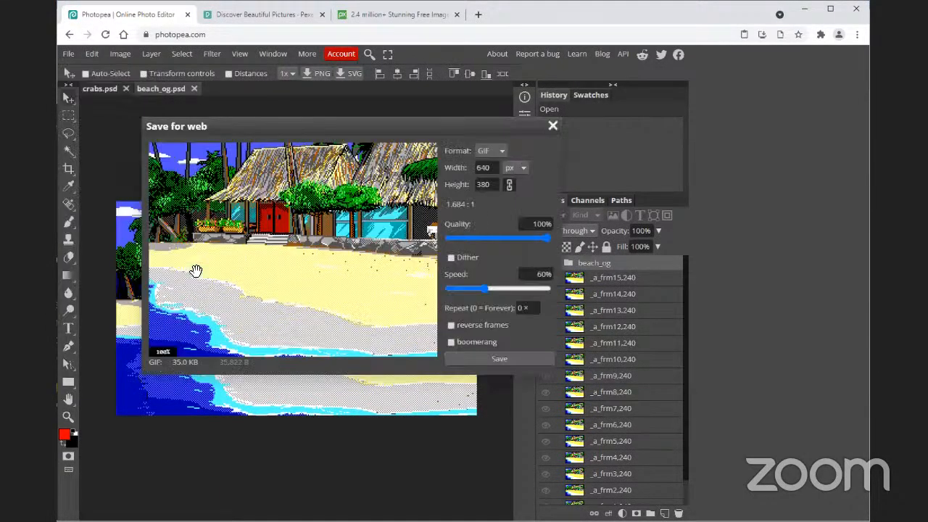
pyautogui.click(541, 274)
pyautogui.press('BackSpace')
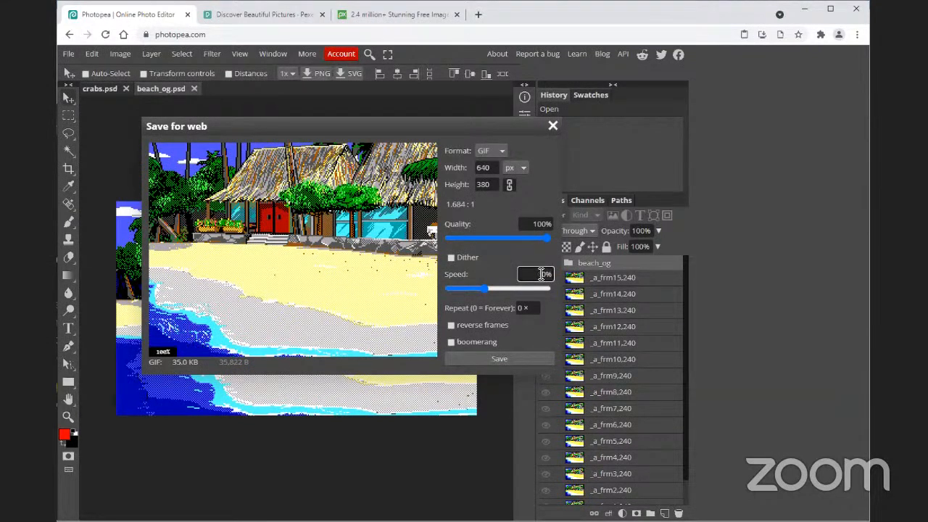
pyautogui.write('100')
pyautogui.press('Return')
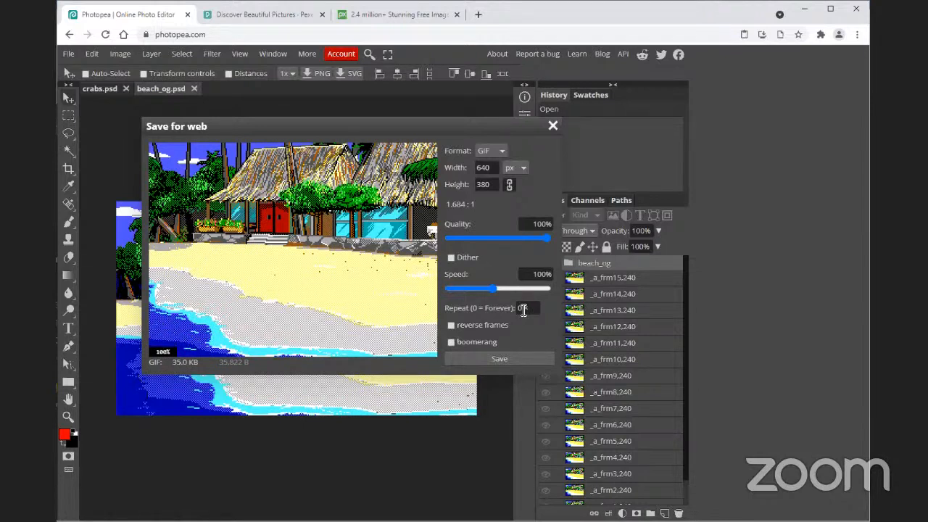
# Step: Preview the beach animation with reversed frames, restore the normal frame order and close the export without saving
pyautogui.click(451, 325)
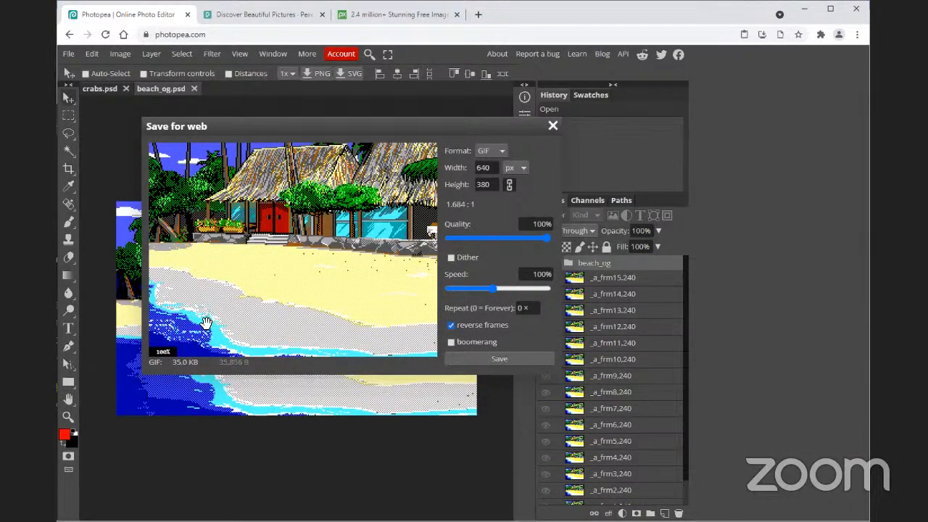
pyautogui.click(452, 326)
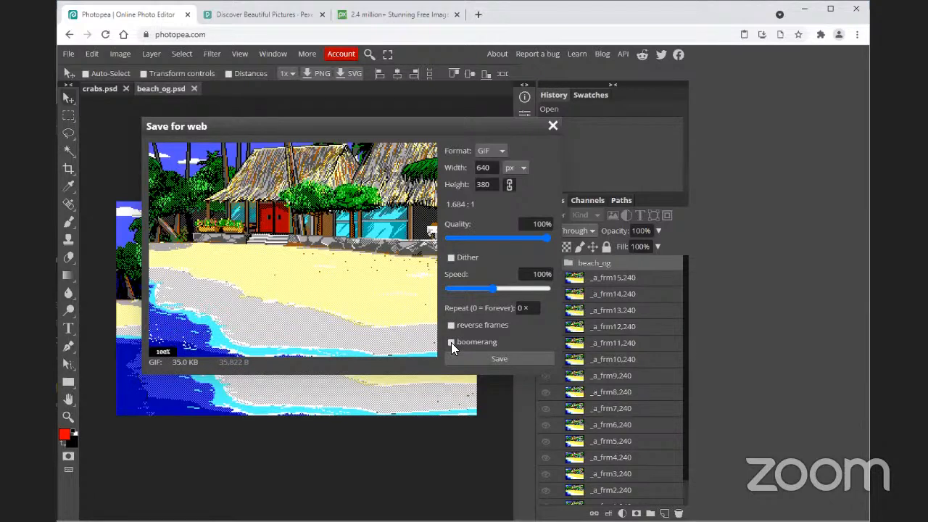
pyautogui.click(552, 127)
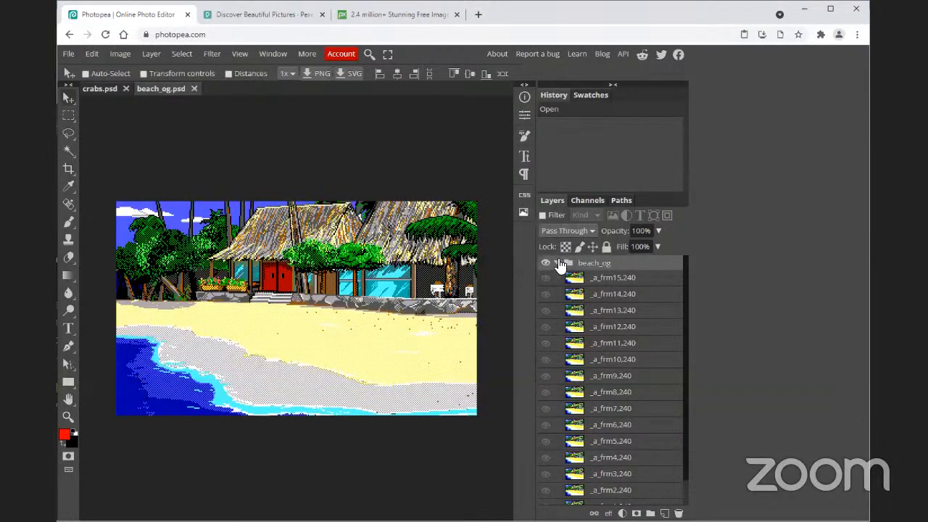
# Step: Collapse the beach_og layer folder, and crop the crabs document tightly around the lowest of the three crabs
pyautogui.click(557, 264)
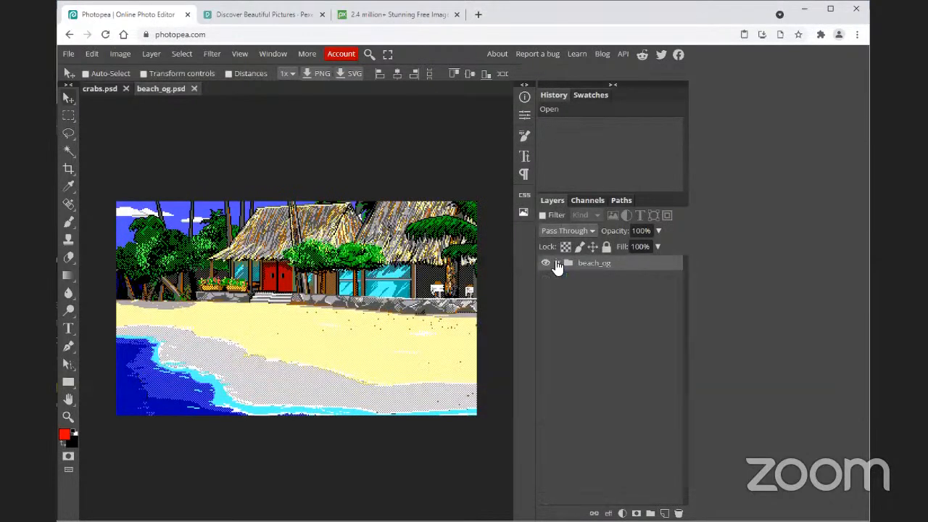
pyautogui.click(106, 90)
pyautogui.click(67, 167)
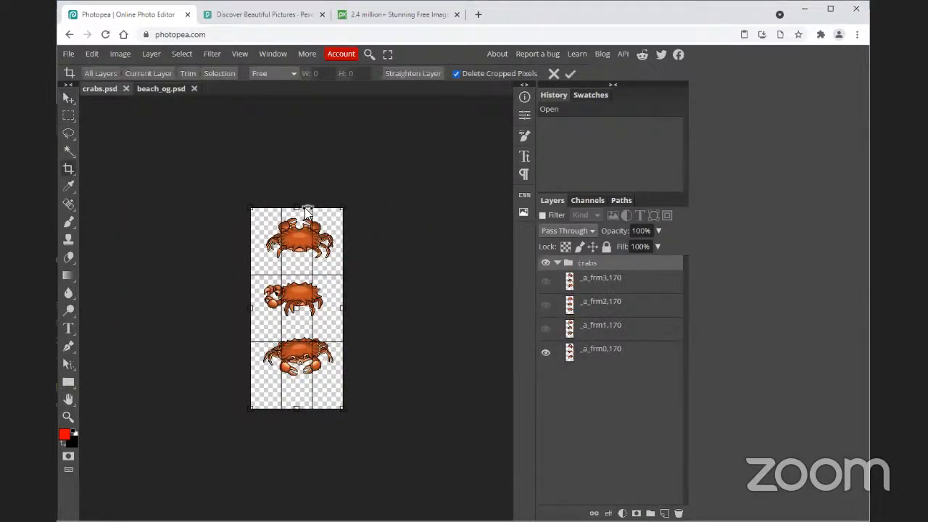
pyautogui.moveTo(296, 209); pyautogui.dragTo(307, 352)
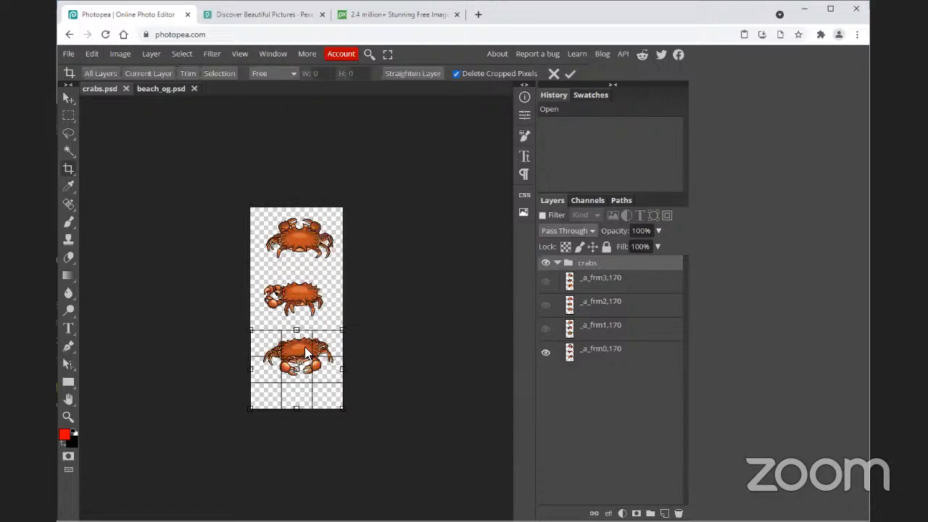
pyautogui.moveTo(296, 408); pyautogui.dragTo(304, 379)
pyautogui.click(570, 74)
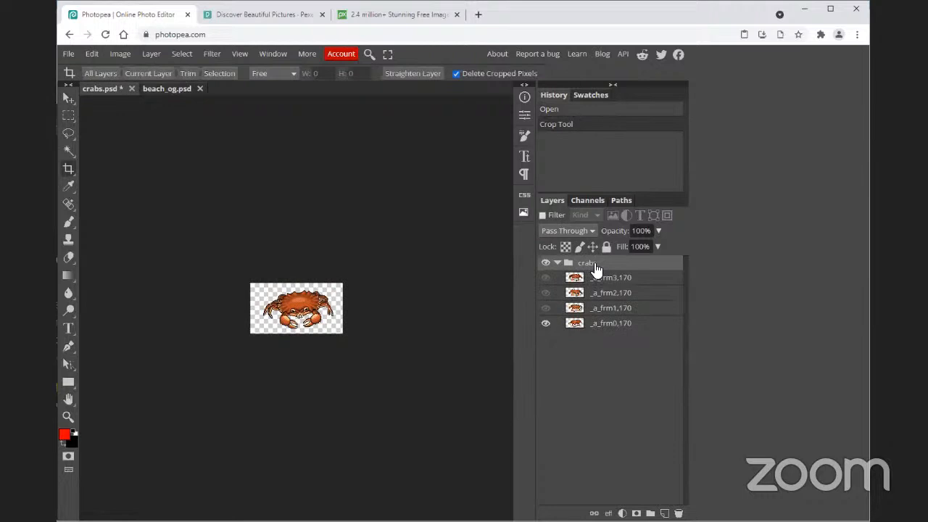
# Step: Duplicate the crabs layer folder into the beach_og.psd document
pyautogui.rightClick(594, 268)
pyautogui.click(563, 254)
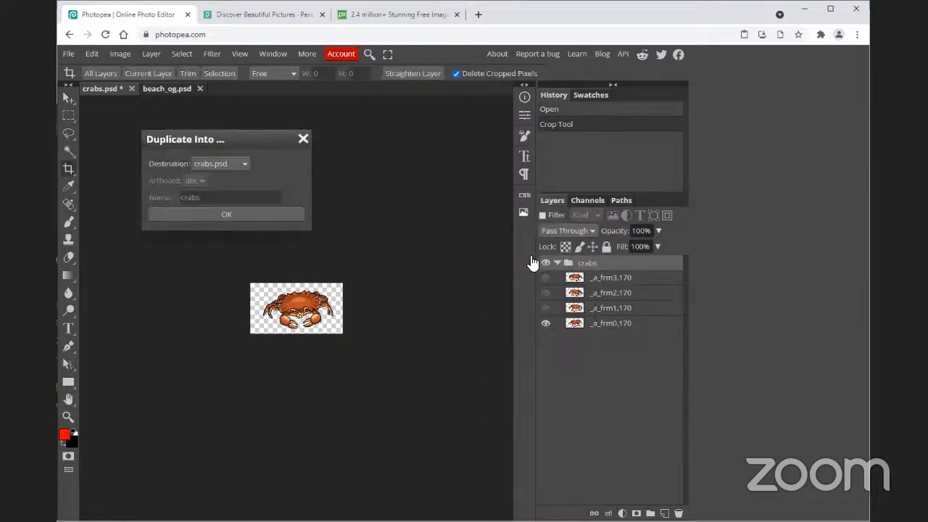
pyautogui.click(226, 164)
pyautogui.click(227, 187)
pyautogui.click(222, 213)
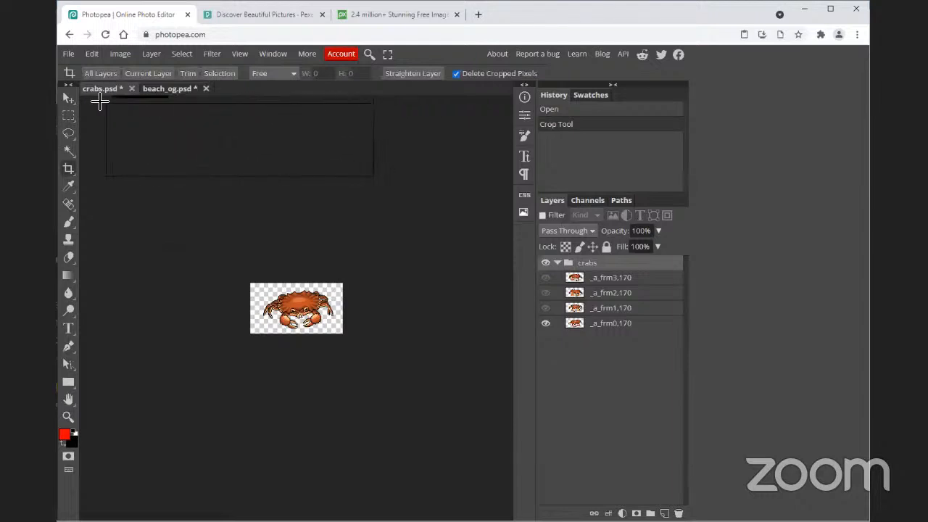
# Step: In beach_og, move the crab onto the shoreline near the image's lower-right corner and scale it down to about 79%
pyautogui.click(68, 98)
pyautogui.click(174, 90)
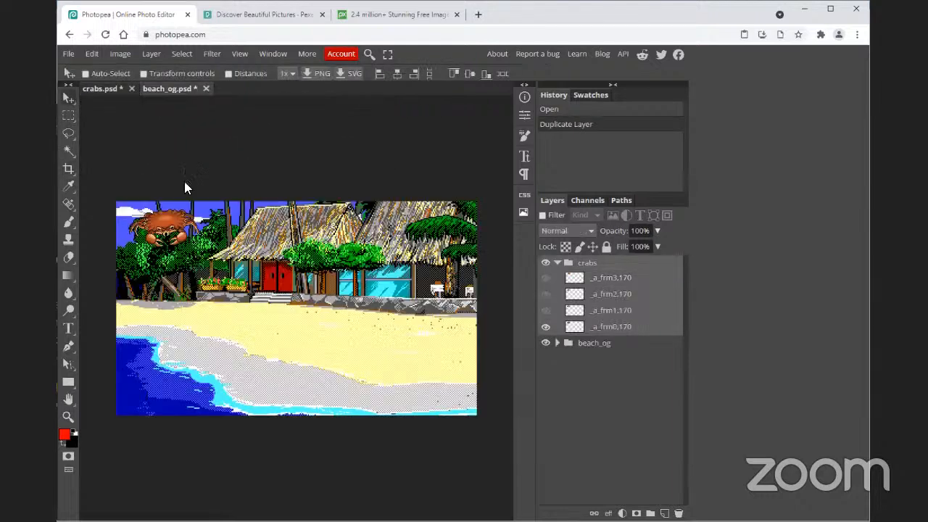
pyautogui.moveTo(164, 217); pyautogui.dragTo(430, 376)
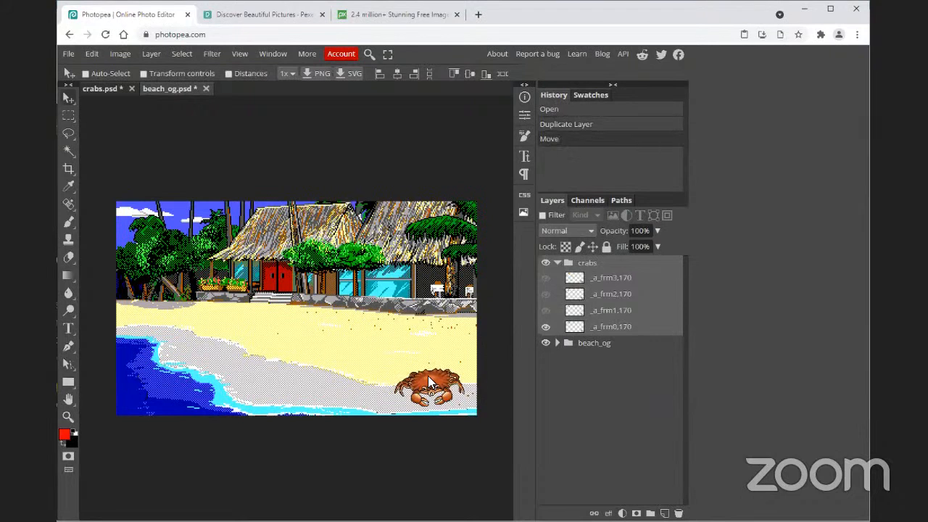
pyautogui.click(144, 73)
pyautogui.moveTo(393, 368); pyautogui.dragTo(438, 390)
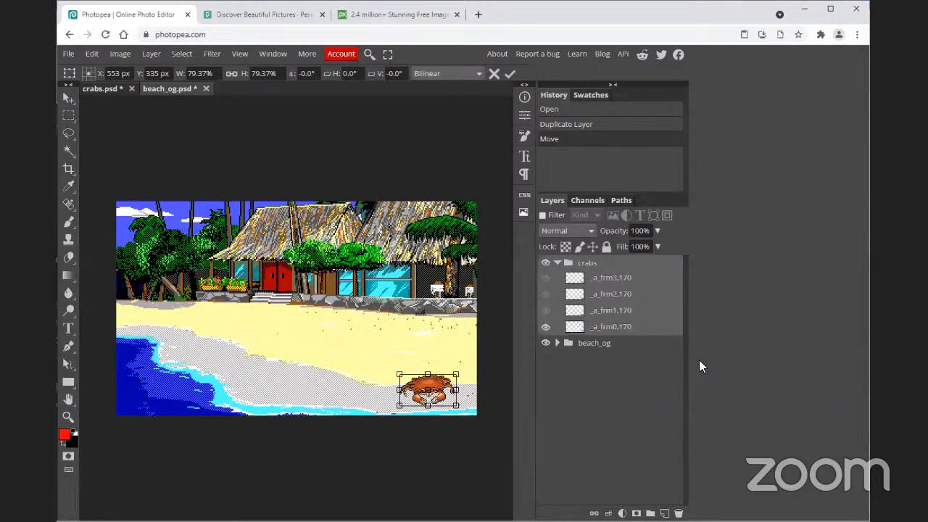
# Step: Apply the 79.37% scaling to the crab frames and show the _a_frm1,170 layer together with _a_frm0,170
pyautogui.click(607, 330)
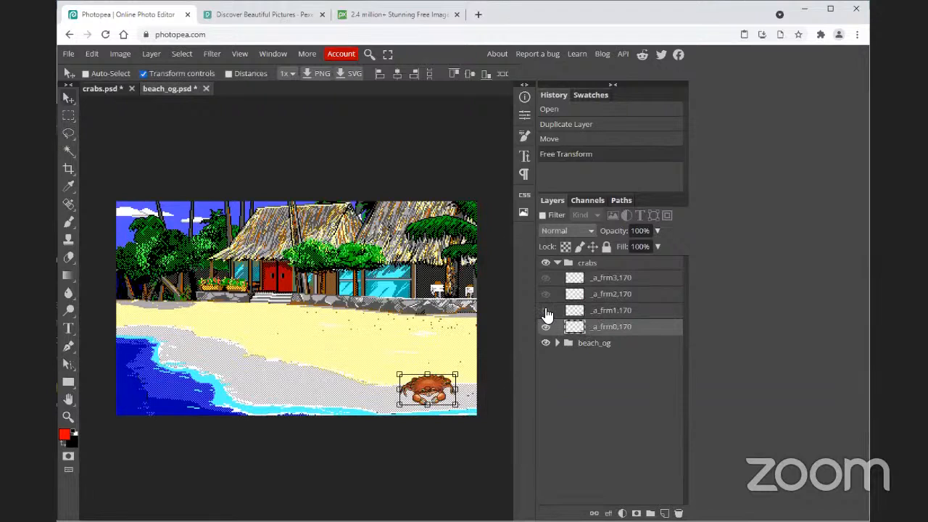
pyautogui.hotkey('alt', ']')
pyautogui.hotkey('alt', ']')
pyautogui.hotkey('alt', ']')
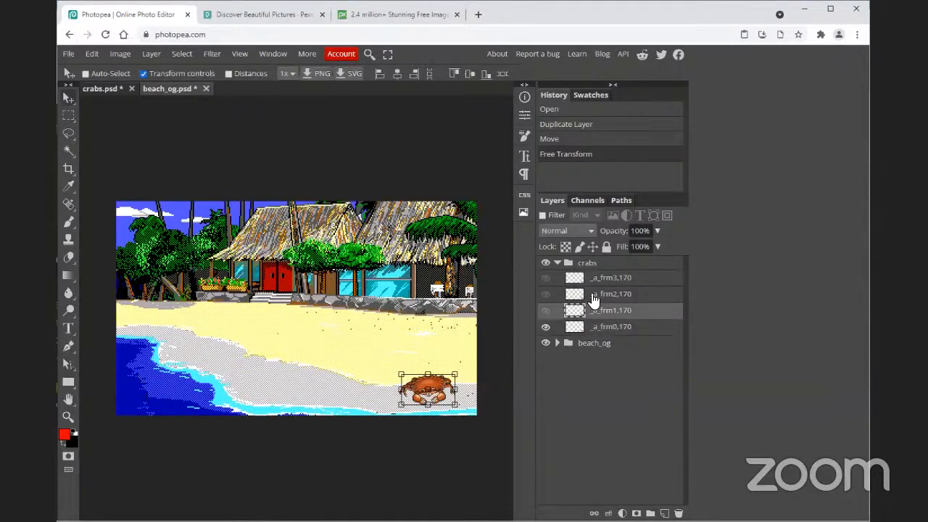
pyautogui.click(600, 313)
pyautogui.click(545, 310)
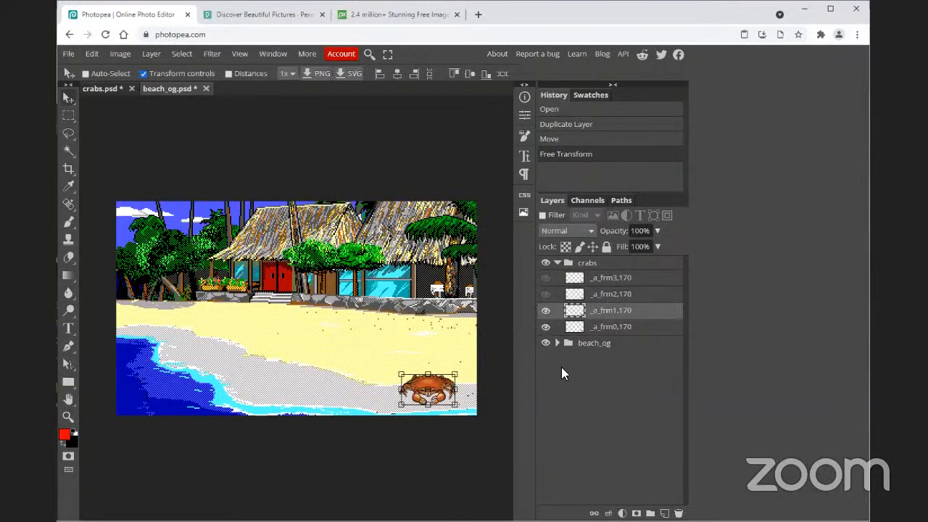
pyautogui.click(546, 310)
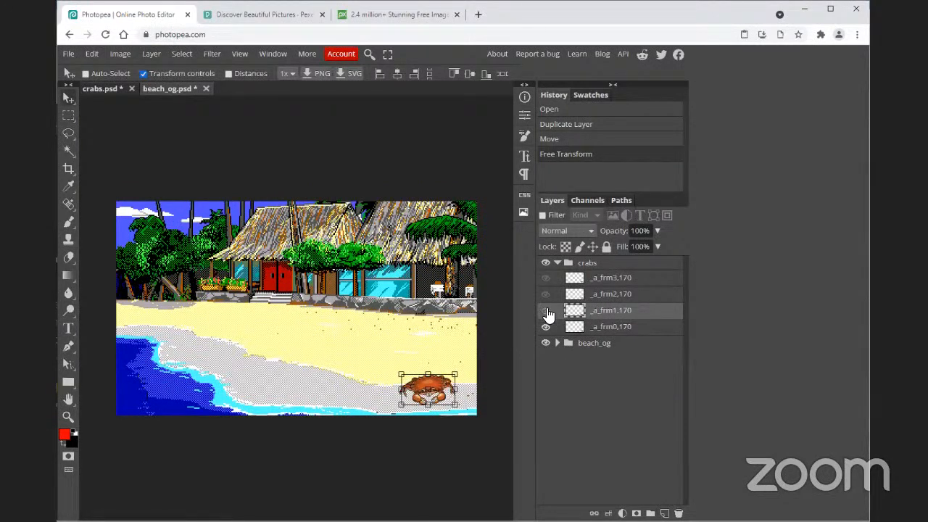
pyautogui.click(546, 326)
pyautogui.click(546, 326)
pyautogui.click(546, 310)
# Step: Nudge the _a_frm1,170 crab slightly to the right so that it is offset from the first crab
pyautogui.press('Right')
pyautogui.press('Right')
pyautogui.press('Right')
pyautogui.press('Right')
pyautogui.press('Right')
pyautogui.press('Right')
pyautogui.press('Right')
pyautogui.press('Right')
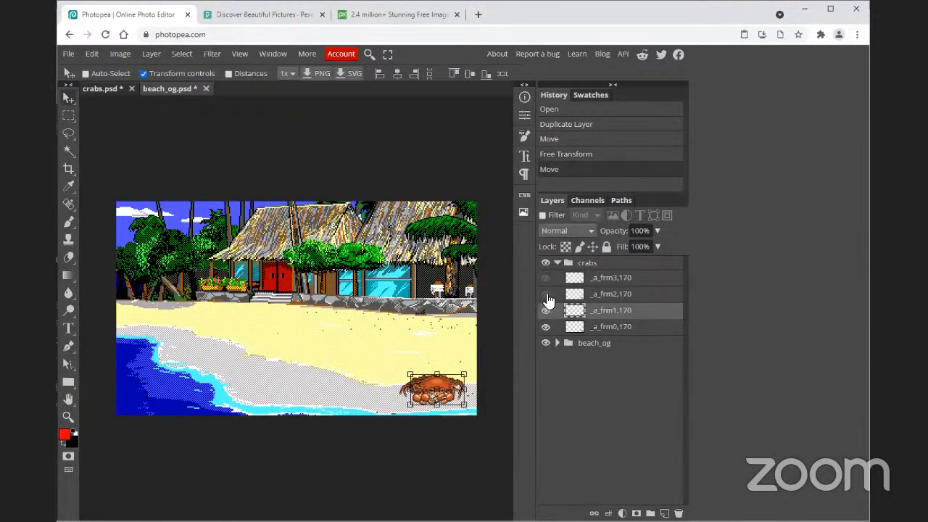
pyautogui.click(548, 296)
pyautogui.press('Right')
pyautogui.press('Right')
pyautogui.press('Right')
pyautogui.press('Right')
pyautogui.press('Right')
pyautogui.press('Right')
pyautogui.press('Right')
pyautogui.press('Right')
pyautogui.press('Right')
pyautogui.press('Right')
pyautogui.press('Right')
pyautogui.press('Right')
pyautogui.press('Right')
pyautogui.press('Right')
pyautogui.press('Right')
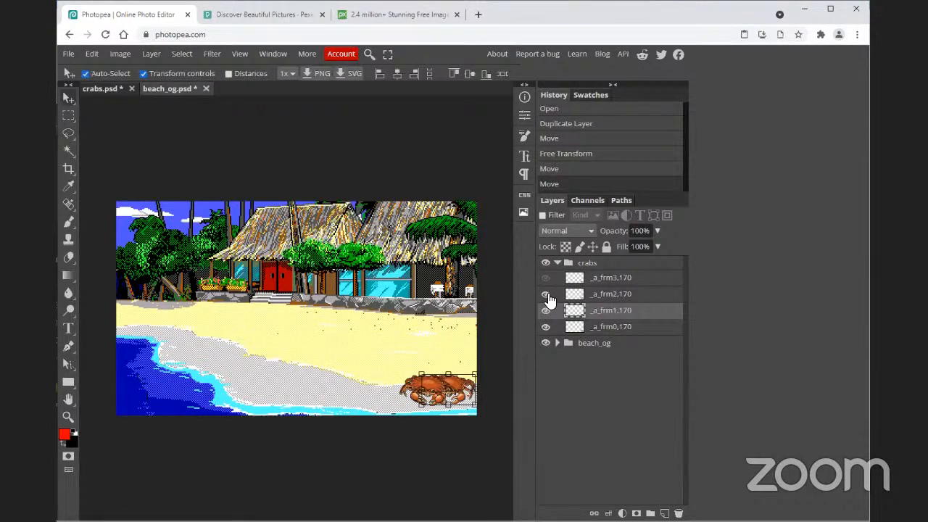
pyautogui.hotkey('ctrl', 'z')
pyautogui.click(627, 327)
pyautogui.click(616, 308)
pyautogui.click(588, 295)
pyautogui.click(546, 294)
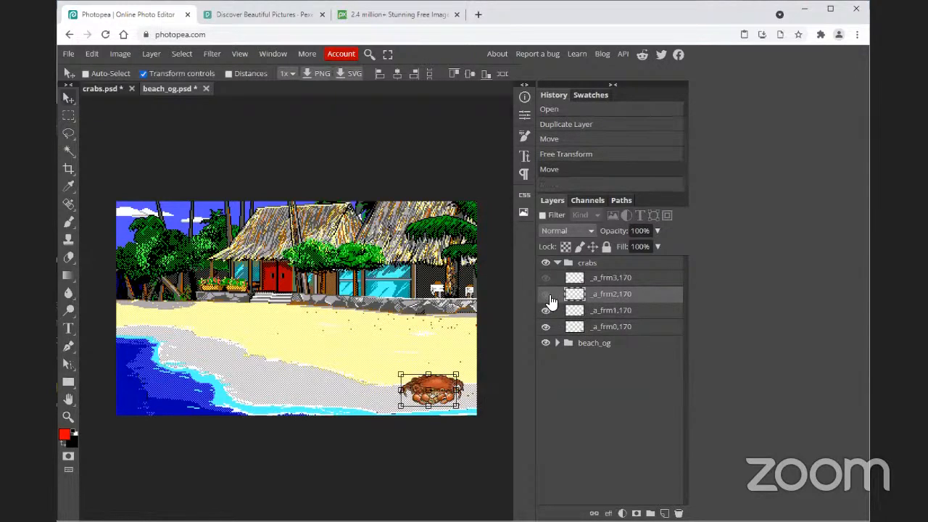
pyautogui.click(612, 313)
# Step: Show the _a_frm2,170 layer and nudge its crab right, a little past the second crab
pyautogui.click(545, 294)
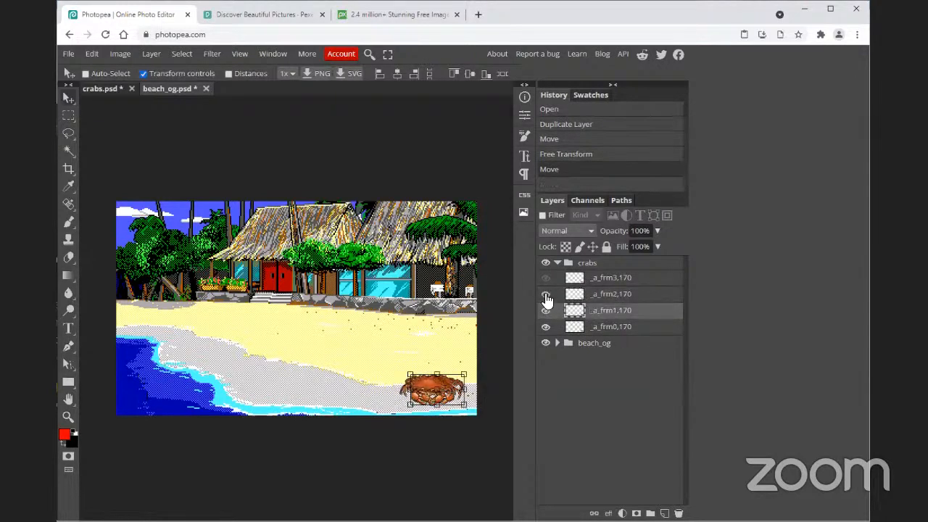
pyautogui.click(611, 303)
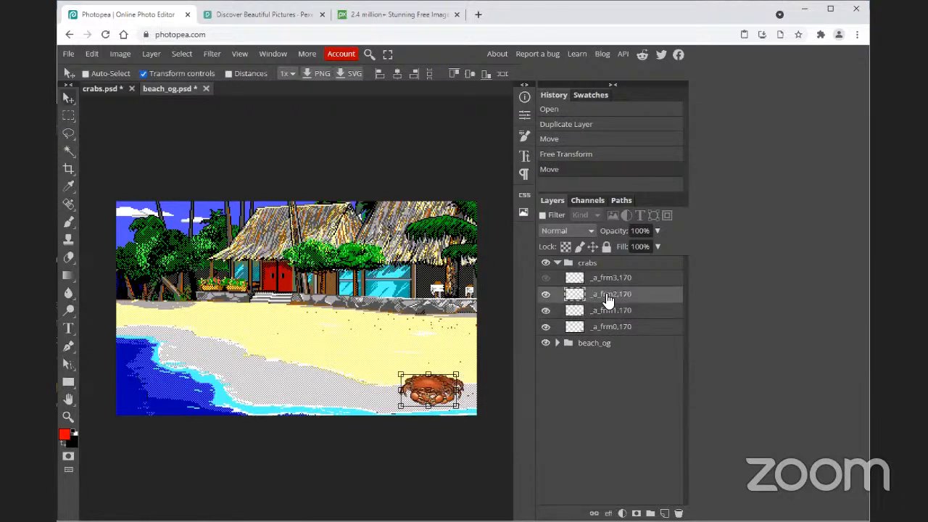
pyautogui.press('Right')
pyautogui.press('Right')
pyautogui.press('Right')
pyautogui.press('Right')
pyautogui.press('Right')
pyautogui.press('Right')
pyautogui.press('Right')
pyautogui.press('Right')
pyautogui.press('Right')
pyautogui.press('Right')
pyautogui.press('Right')
pyautogui.press('Right')
pyautogui.press('Right')
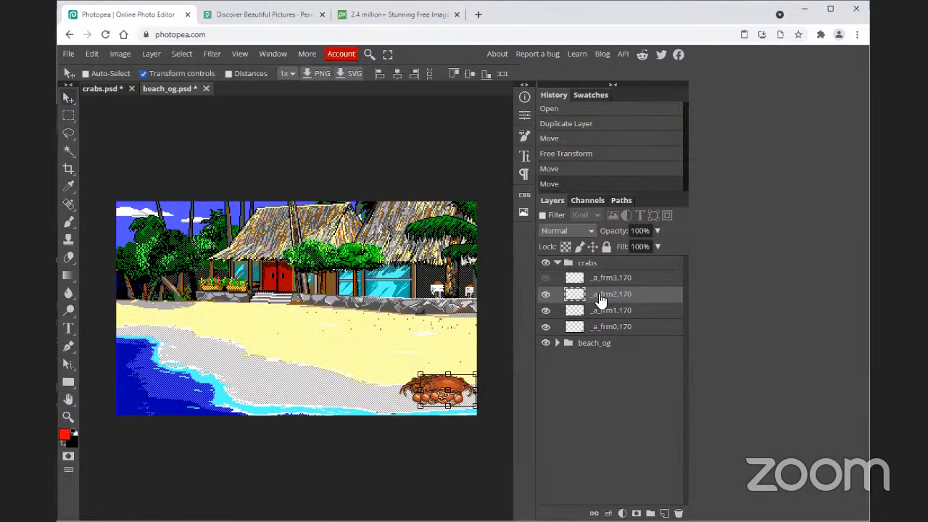
# Step: Show the _a_frm3,170 layer and nudge its crab right until it extends past the canvas edge
pyautogui.click(545, 278)
pyautogui.click(597, 282)
pyautogui.press('Right')
pyautogui.press('Right')
pyautogui.press('Right')
pyautogui.press('Right')
pyautogui.press('Right')
pyautogui.press('Right')
pyautogui.press('Right')
pyautogui.press('Right')
pyautogui.press('Right')
pyautogui.press('Right')
pyautogui.press('Right')
pyautogui.press('Right')
pyautogui.press('Right')
pyautogui.press('Right')
pyautogui.press('Right')
pyautogui.press('Right')
pyautogui.press('Right')
pyautogui.press('Right')
pyautogui.press('Right')
pyautogui.press('Right')
pyautogui.press('Right')
pyautogui.press('Right')
pyautogui.press('Right')
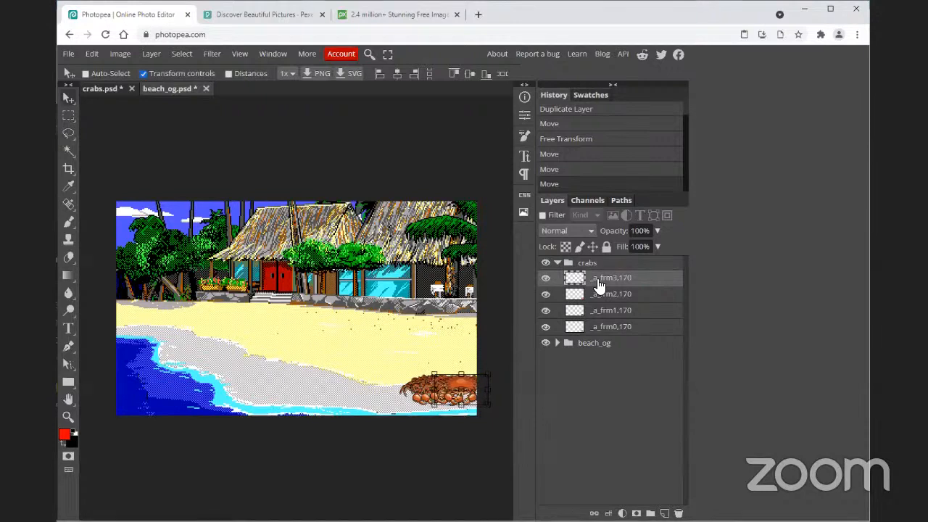
pyautogui.press('Right')
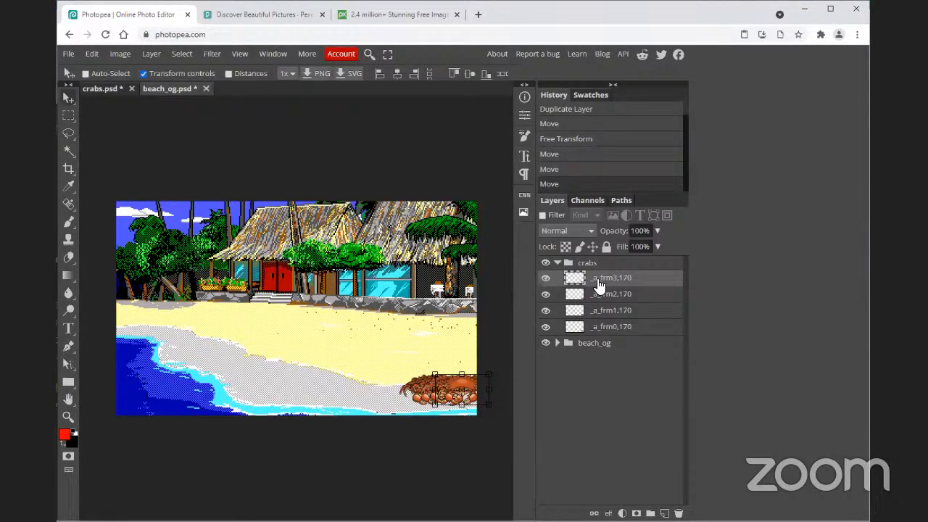
pyautogui.moveTo(465, 381); pyautogui.dragTo(444, 388)
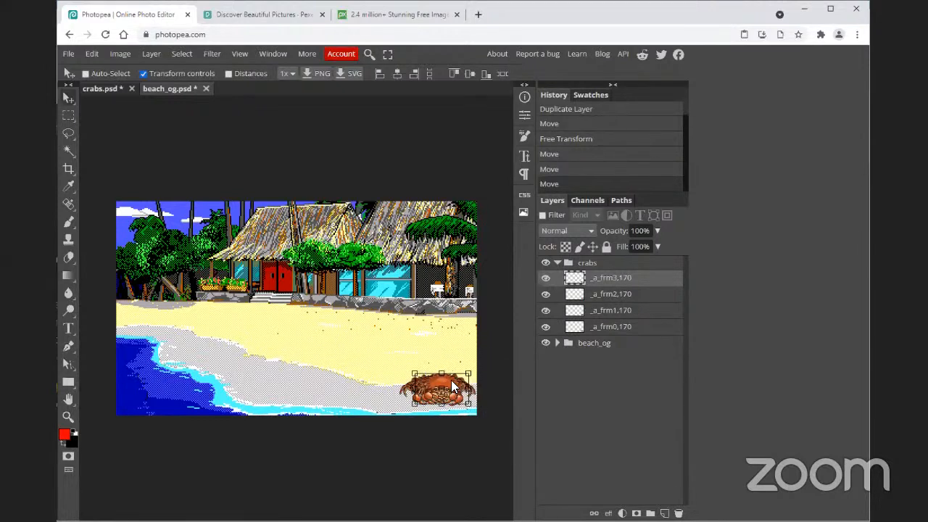
pyautogui.hotkey('ctrl', 'z')
pyautogui.hotkey('ctrl', 'shift', 'z')
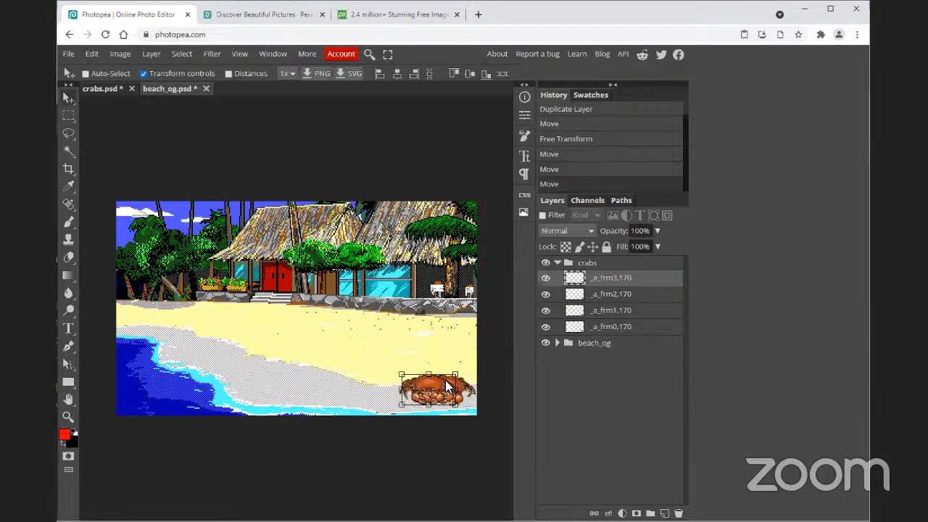
# Step: Move the _a_frm3,170 crab right again, beyond the third crab and partly off the canvas
pyautogui.press('Right')
pyautogui.press('Right')
pyautogui.press('Right')
pyautogui.press('Right')
pyautogui.press('Right')
pyautogui.press('Right')
pyautogui.press('Right')
pyautogui.press('Right')
pyautogui.press('Right')
pyautogui.press('Right')
pyautogui.press('Right')
pyautogui.press('Right')
pyautogui.press('Right')
pyautogui.press('Right')
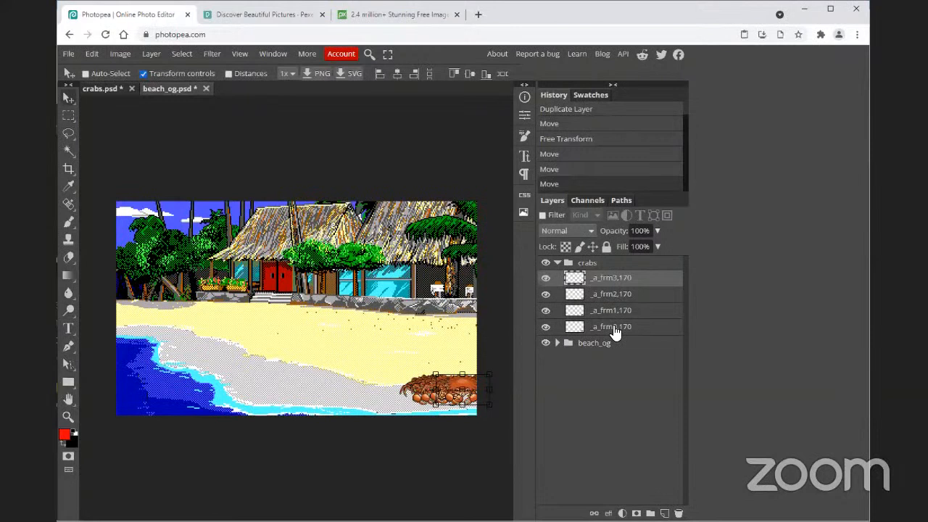
# Step: Rename the _a_frm0,170 layer as "_a_crab 1", keeping the "_a_" prefix
pyautogui.click(615, 332)
pyautogui.doubleClick(614, 327)
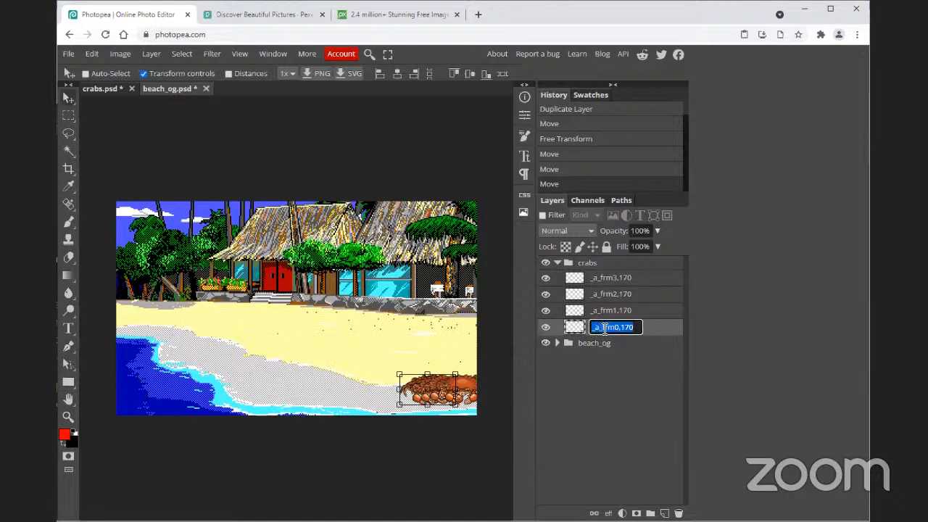
pyautogui.click(605, 329)
pyautogui.moveTo(605, 328); pyautogui.dragTo(637, 328)
pyautogui.write('1')
pyautogui.press('BackSpace')
pyautogui.write('car')
pyautogui.press('BackSpace')
pyautogui.write('rab 1')
pyautogui.press('Return')
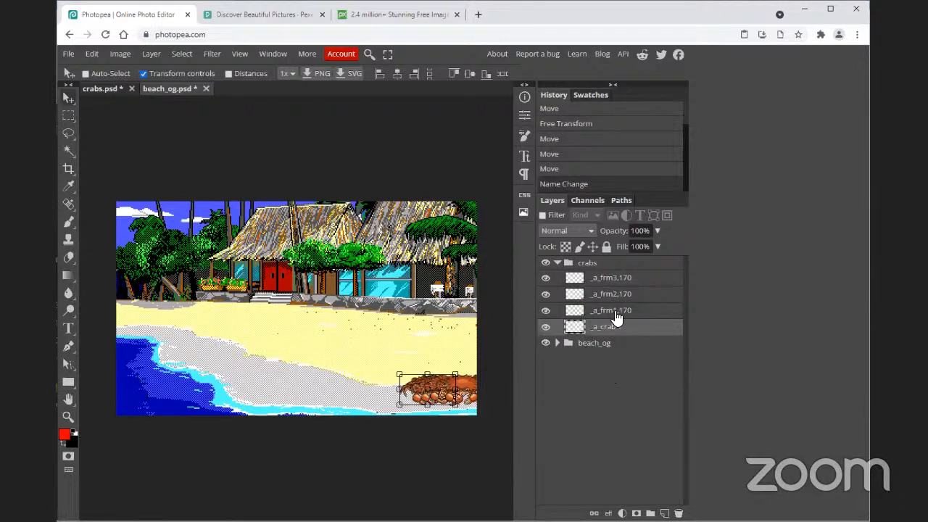
# Step: Rename the _a_frm1,170 layer as "_a_crab 2"
pyautogui.doubleClick(606, 312)
pyautogui.write('_a_c')
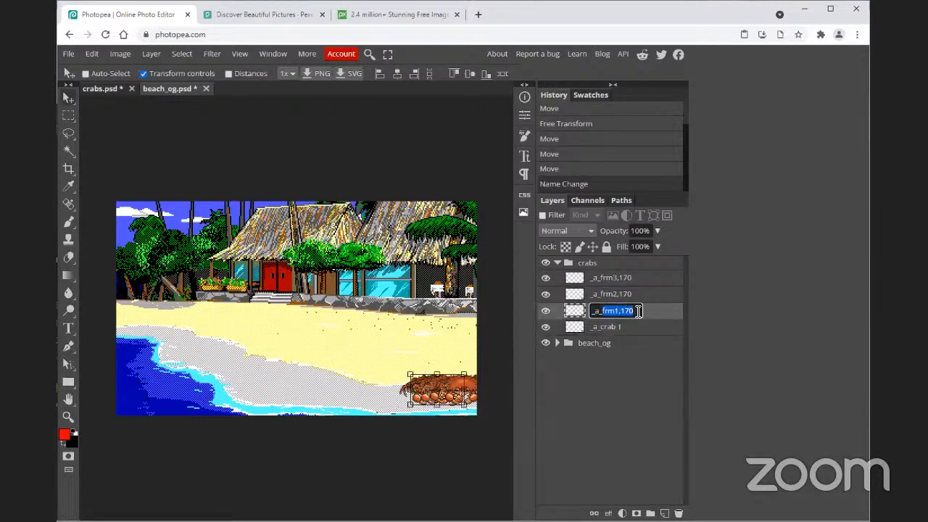
pyautogui.write('rab 3')
pyautogui.press('BackSpace')
pyautogui.write('2')
pyautogui.press('Return')
# Step: Rename the _a_frm2,170 layer as "_a_crab 3"
pyautogui.doubleClick(619, 294)
pyautogui.click(607, 295)
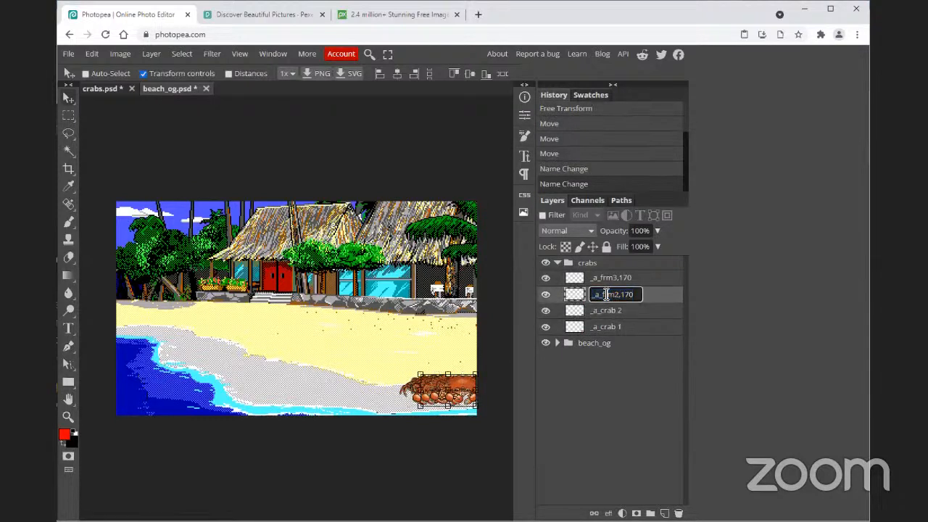
pyautogui.click(644, 294)
pyautogui.doubleClick(613, 297)
pyautogui.moveTo(604, 294); pyautogui.dragTo(638, 295)
pyautogui.write('crab 3')
pyautogui.press('Return')
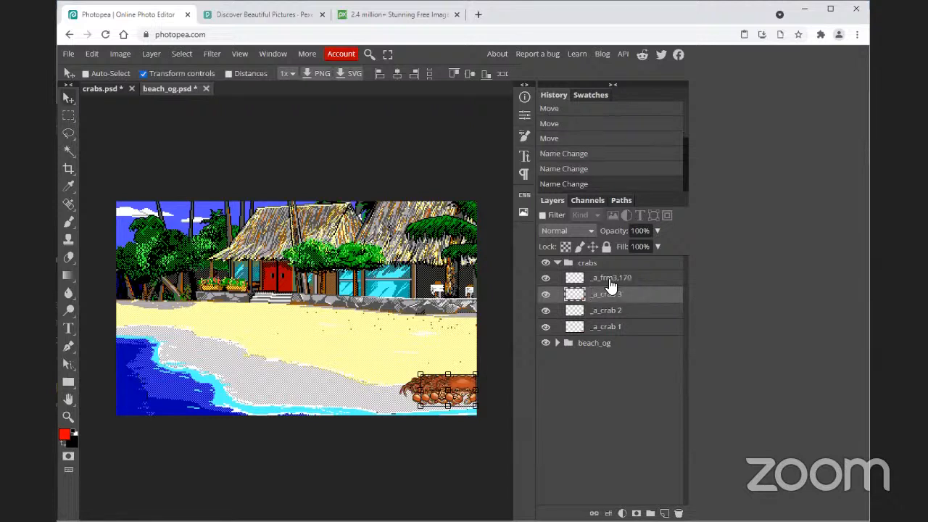
# Step: Rename the _a_frm3,170 layer as "_a_crab 4"
pyautogui.doubleClick(610, 279)
pyautogui.click(605, 277)
pyautogui.moveTo(605, 278); pyautogui.dragTo(638, 281)
pyautogui.press('BackSpace')
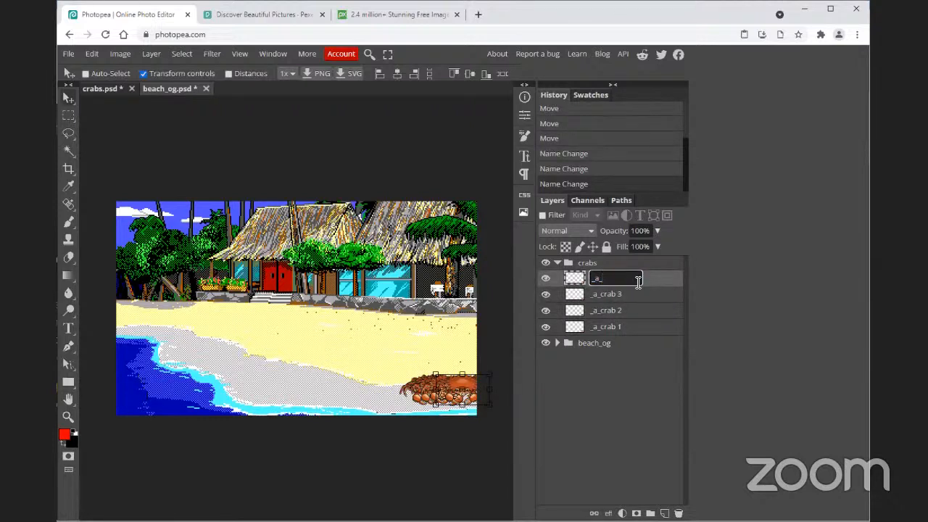
pyautogui.write('crab 4')
pyautogui.press('Return')
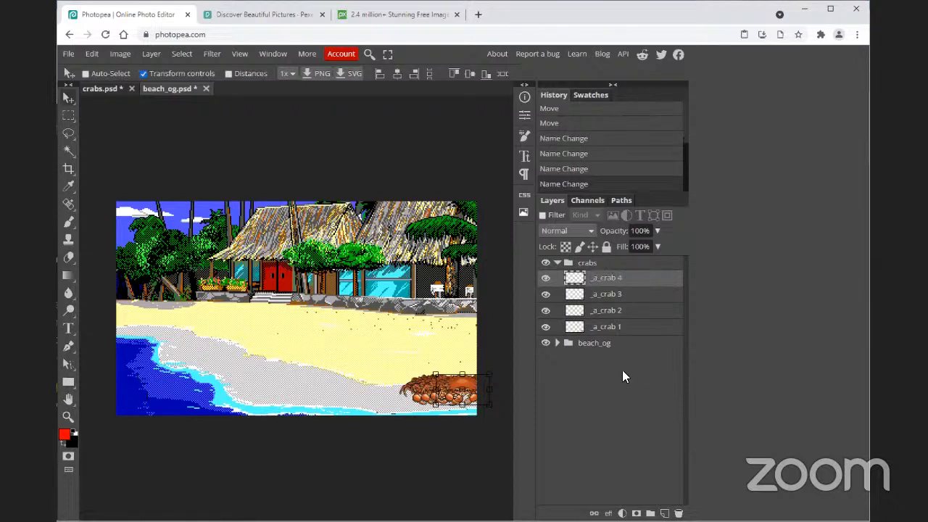
# Step: Duplicate the four layers _a_crab 1 through _a_crab 4 within the crabs folder
pyautogui.click(613, 332)
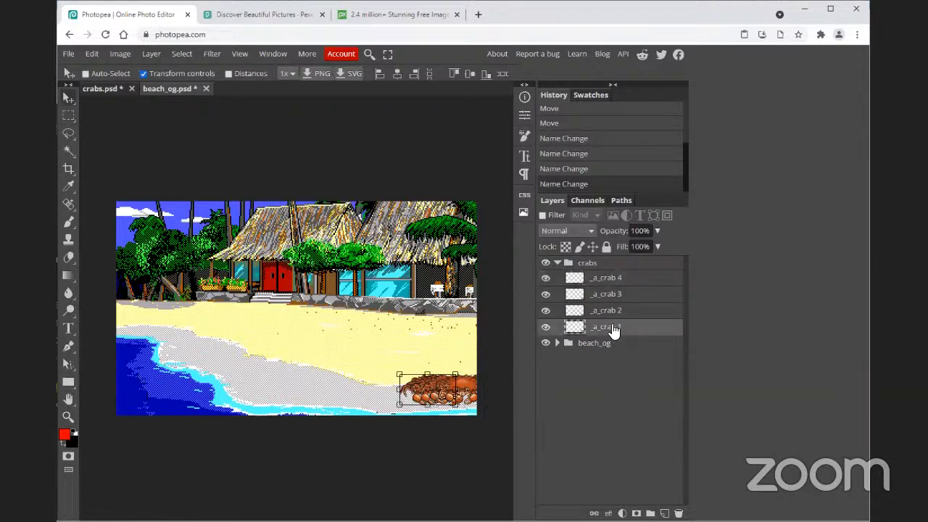
pyautogui.keyDown('shift'); pyautogui.click(616, 285); pyautogui.keyUp('shift')
pyautogui.rightClick(615, 285)
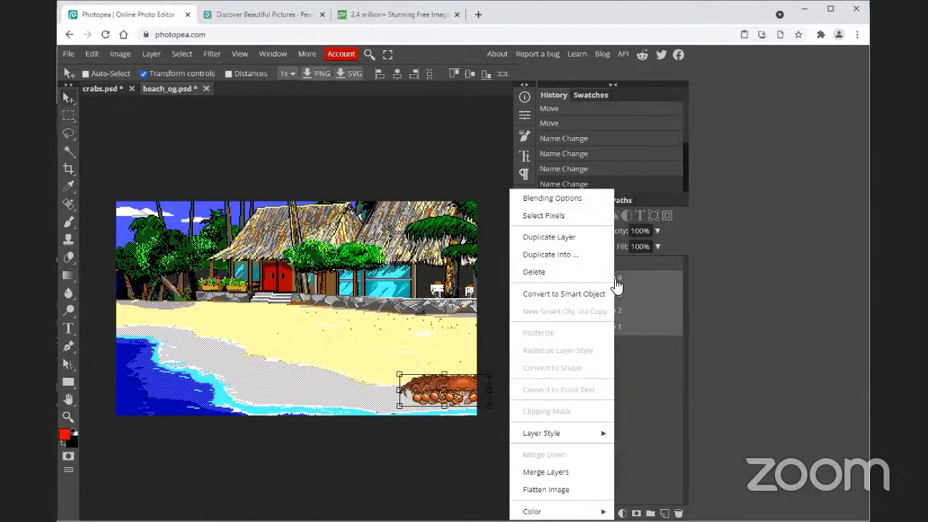
pyautogui.click(549, 237)
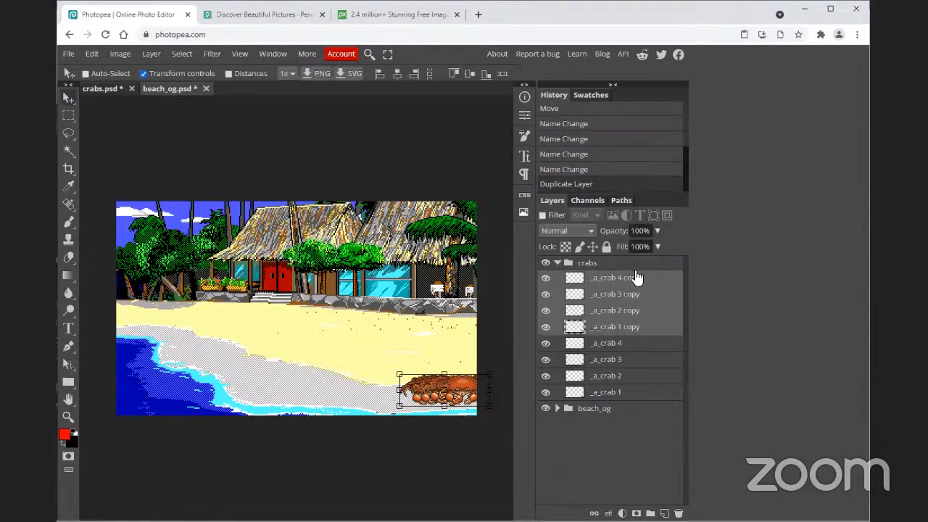
# Step: Select the four duplicated crab layers and hide the original layers _a_crab 1, _a_crab 2 and _a_crab 3
pyautogui.click(637, 329)
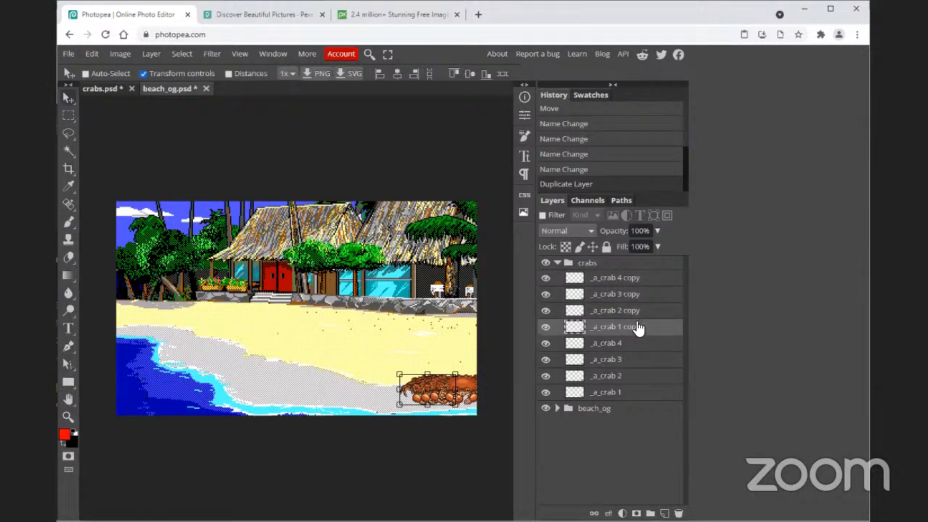
pyautogui.keyDown('shift'); pyautogui.click(633, 281); pyautogui.keyUp('shift')
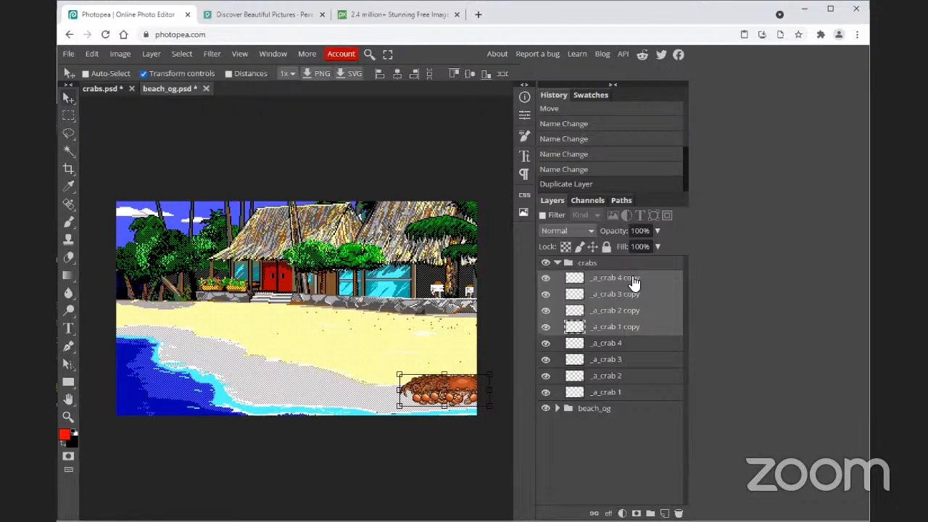
pyautogui.click(546, 359)
pyautogui.click(546, 376)
pyautogui.click(546, 392)
# Step: Nudge the four duplicated crab layers together slightly to the right
pyautogui.press('Right')
pyautogui.press('Right')
pyautogui.press('Right')
pyautogui.press('Right')
pyautogui.press('Right')
pyautogui.press('Right')
pyautogui.press('Right')
pyautogui.press('Right')
pyautogui.press('Right')
pyautogui.press('Right')
pyautogui.press('Right')
pyautogui.press('Right')
pyautogui.press('Right')
pyautogui.press('Right')
pyautogui.press('Right')
pyautogui.press('Right')
pyautogui.press('Right')
pyautogui.press('Right')
pyautogui.press('Right')
pyautogui.press('Right')
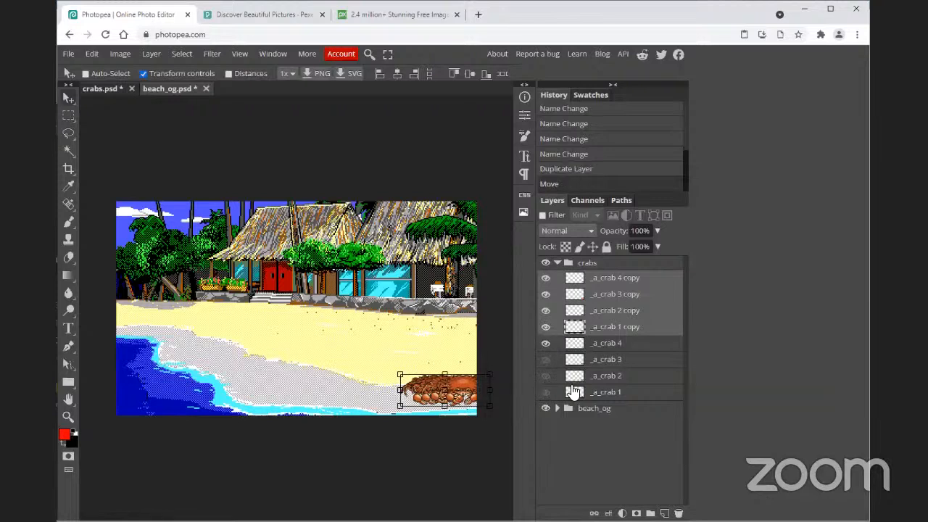
# Step: Move the four duplicated crab layers together further right until they partly extend past the beach scene's edge
pyautogui.press('Right')
pyautogui.press('Right')
pyautogui.press('Right')
pyautogui.press('Right')
pyautogui.press('Right')
pyautogui.press('Right')
pyautogui.press('Right')
pyautogui.press('Right')
pyautogui.press('Right')
pyautogui.press('Right')
pyautogui.press('Right')
pyautogui.press('Right')
pyautogui.press('Right')
pyautogui.press('Right')
pyautogui.press('Right')
pyautogui.press('Right')
pyautogui.press('Right')
pyautogui.press('Right')
pyautogui.press('Right')
pyautogui.press('Right')
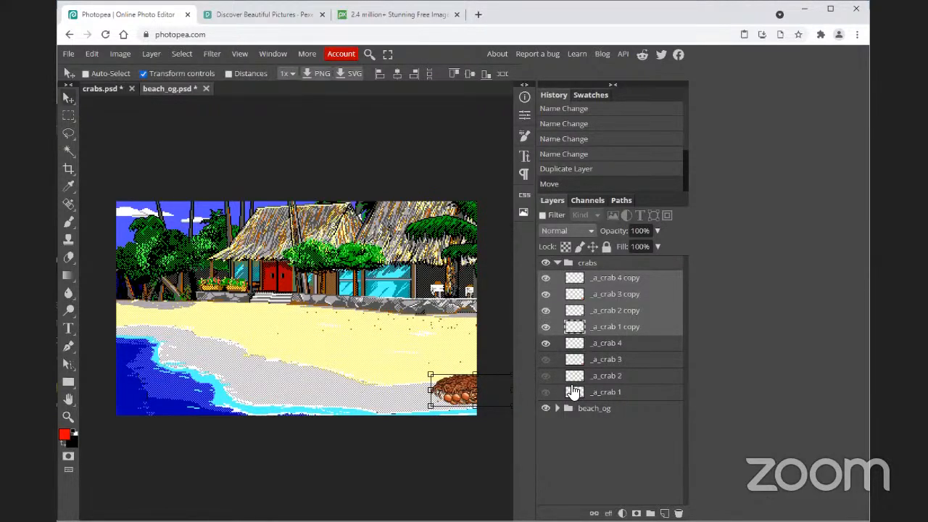
pyautogui.press('Left')
pyautogui.press('Left')
pyautogui.press('Left')
pyautogui.press('Left')
pyautogui.press('Left')
pyautogui.press('Left')
pyautogui.press('Left')
pyautogui.press('Left')
pyautogui.press('Left')
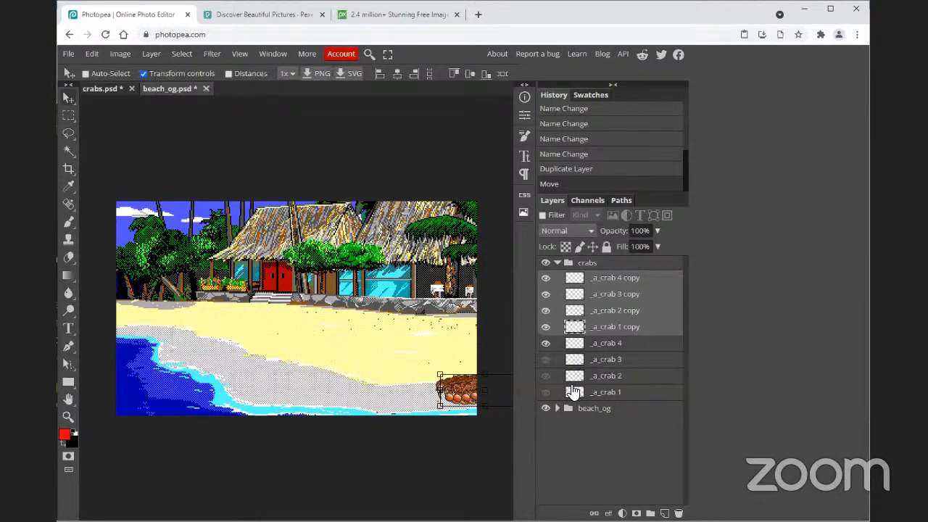
# Step: Hide every crab layer except _a_crab 1, turn off the transform controls and leave _a_crab 1 selected
pyautogui.click(547, 342)
pyautogui.click(546, 326)
pyautogui.click(546, 311)
pyautogui.click(546, 294)
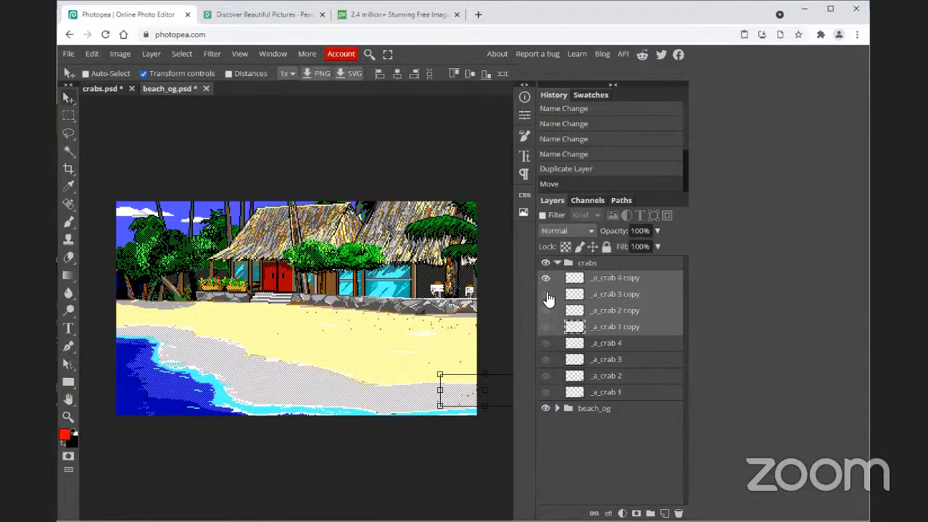
pyautogui.click(607, 282)
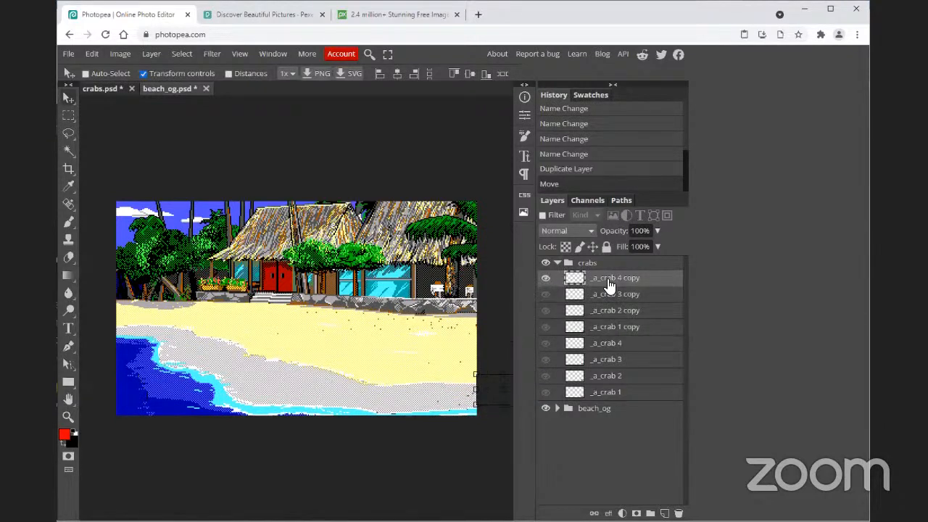
pyautogui.click(546, 277)
pyautogui.click(546, 392)
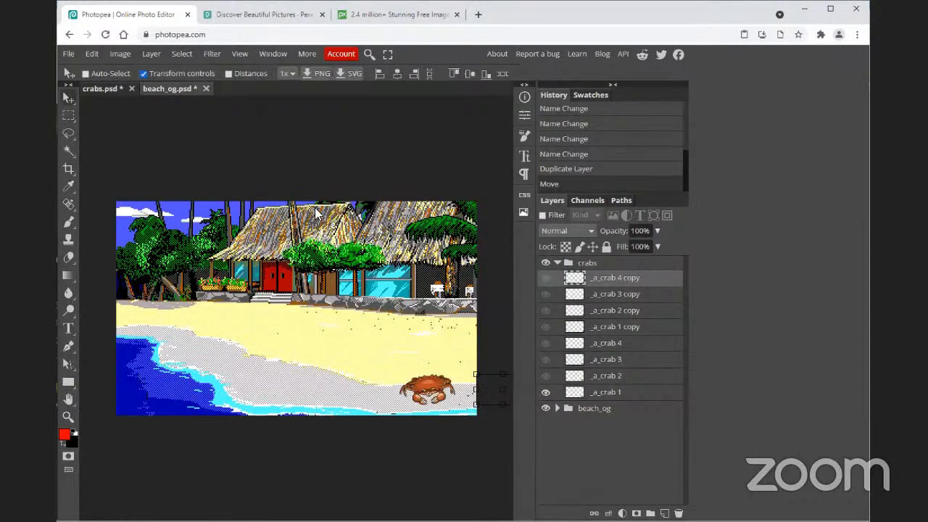
pyautogui.click(143, 74)
pyautogui.click(613, 393)
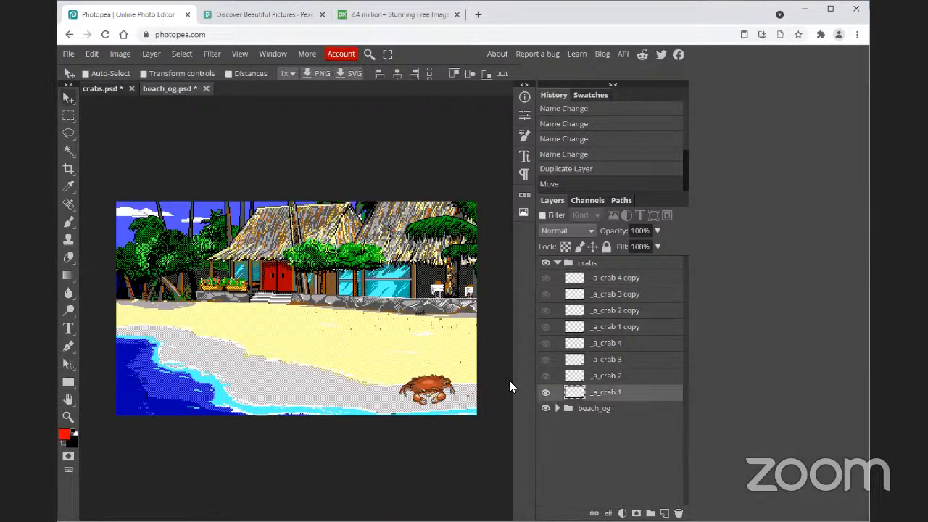
# Step: Select the collapsed crabs and beach_og folders and merge them as an animation
pyautogui.click(556, 262)
pyautogui.click(591, 266)
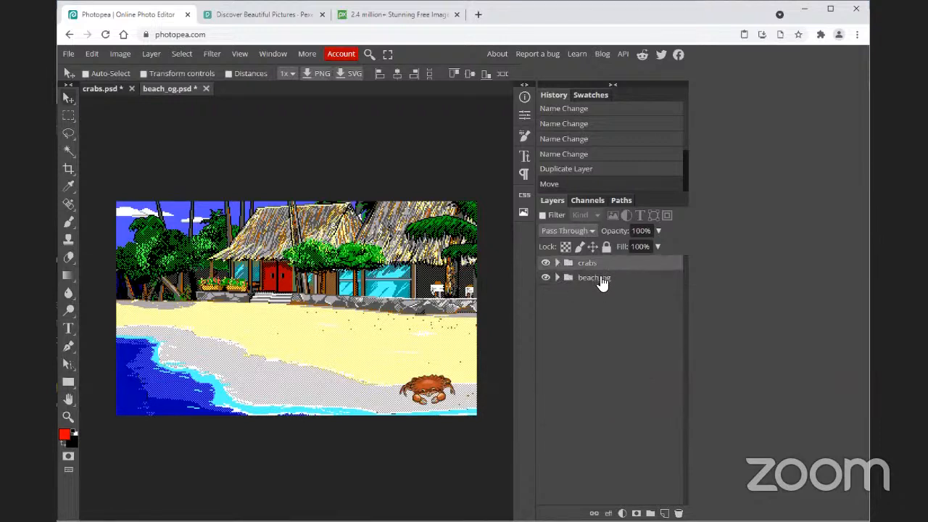
pyautogui.keyDown('shift'); pyautogui.click(600, 279); pyautogui.keyUp('shift')
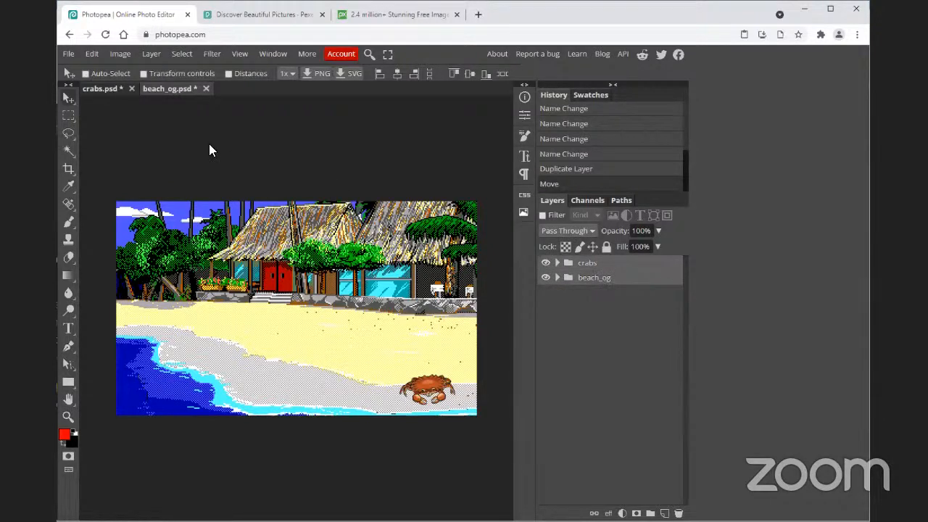
pyautogui.click(68, 53)
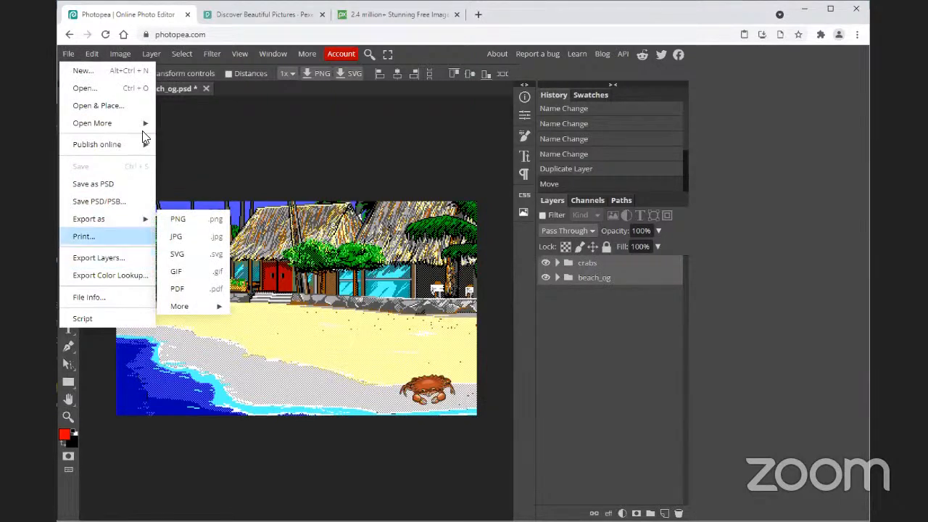
pyautogui.click(151, 54)
pyautogui.moveTo(186, 365)
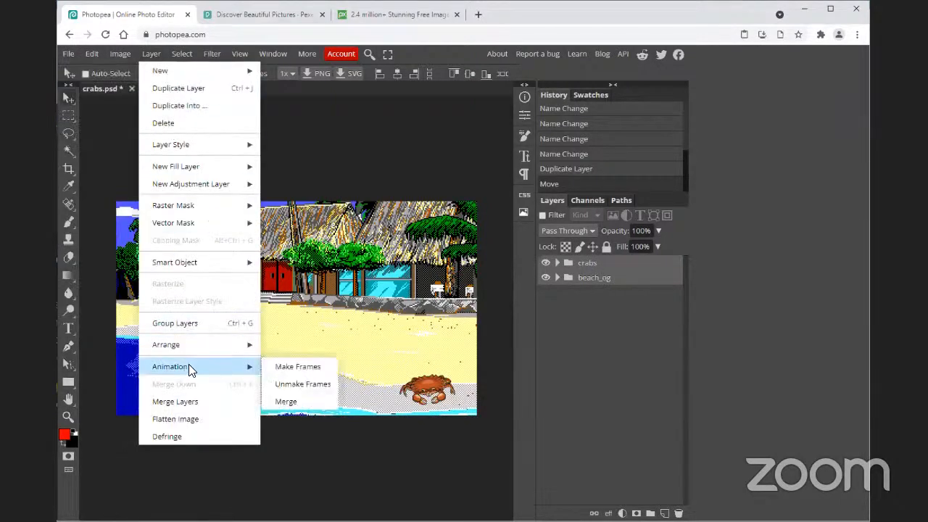
pyautogui.click(284, 397)
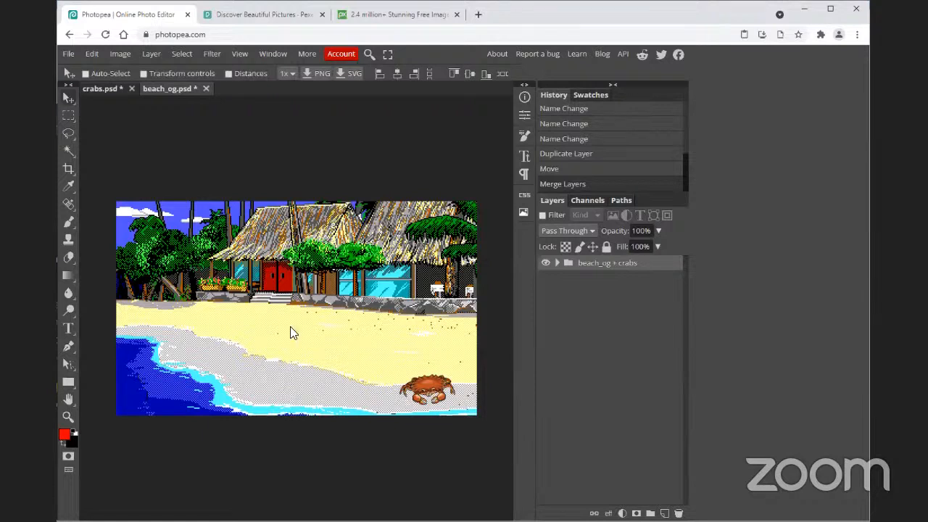
# Step: Preview the merged animation as a GIF export scaled to 50%, with the speed set to 30%
pyautogui.click(67, 54)
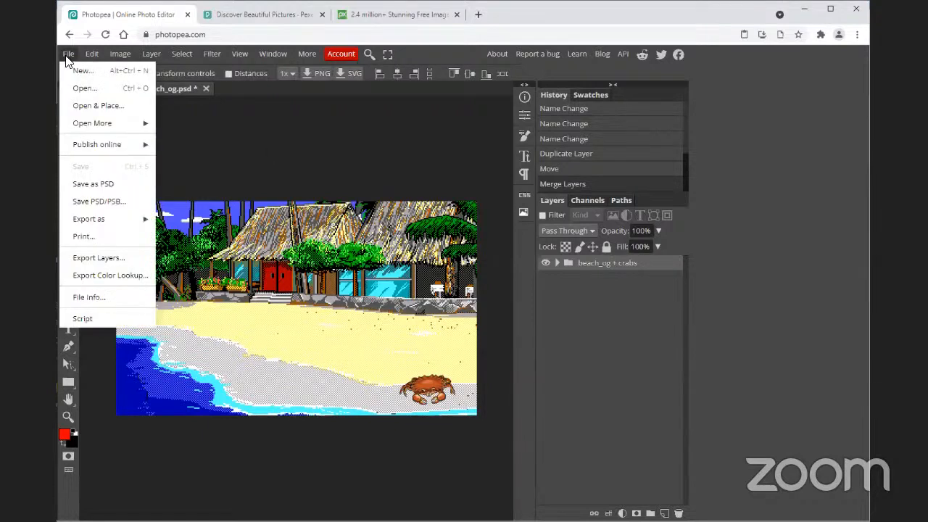
pyautogui.moveTo(117, 217)
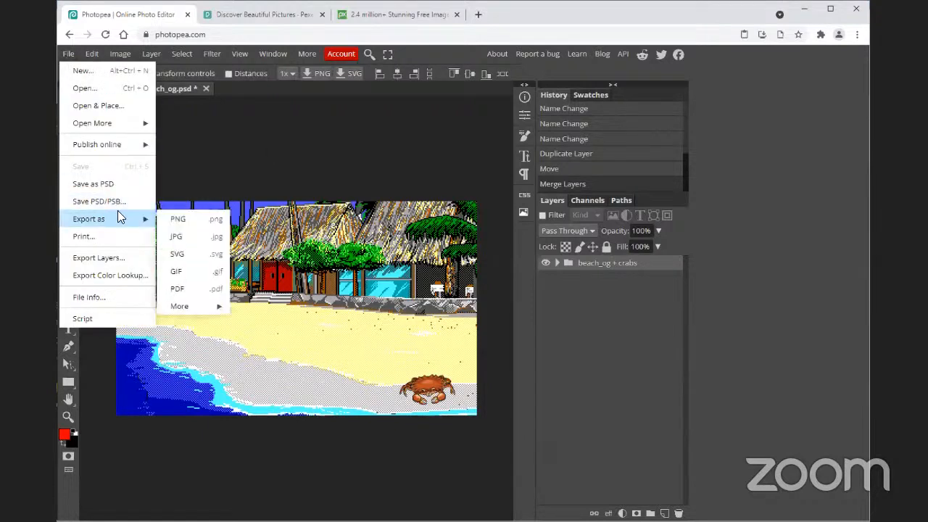
pyautogui.click(196, 271)
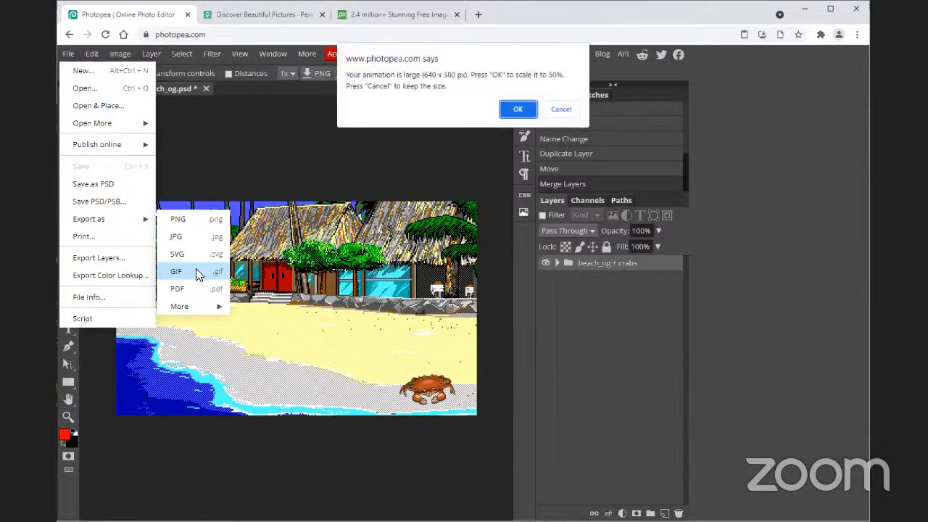
pyautogui.click(516, 108)
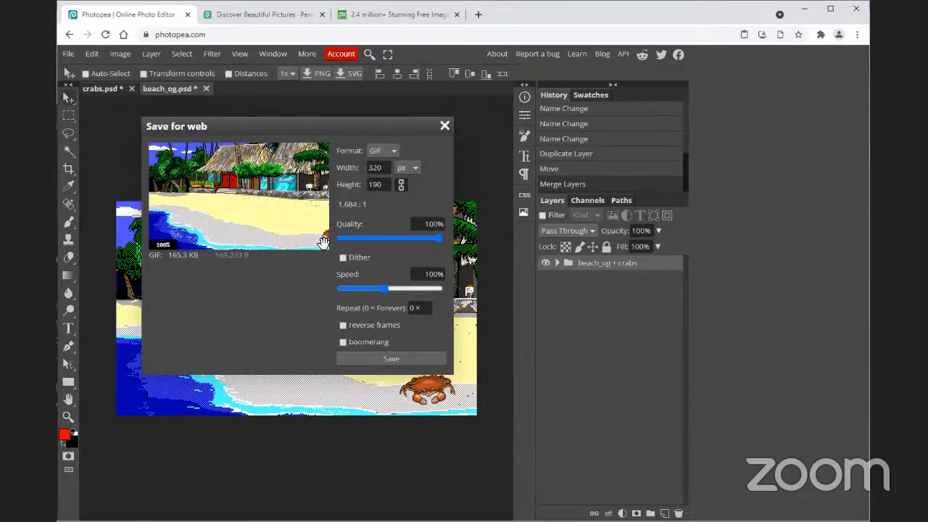
pyautogui.click(426, 274)
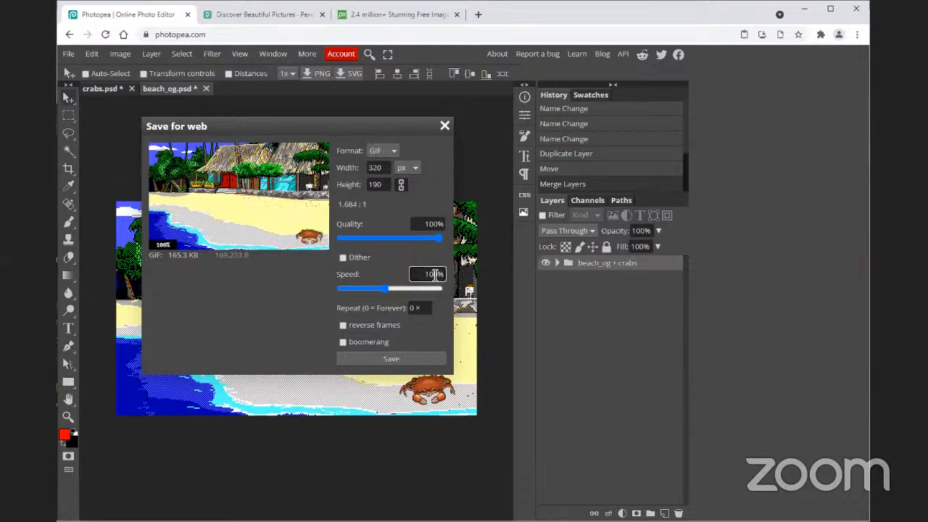
pyautogui.write('50')
pyautogui.moveTo(435, 274); pyautogui.dragTo(429, 274)
pyautogui.write('3')
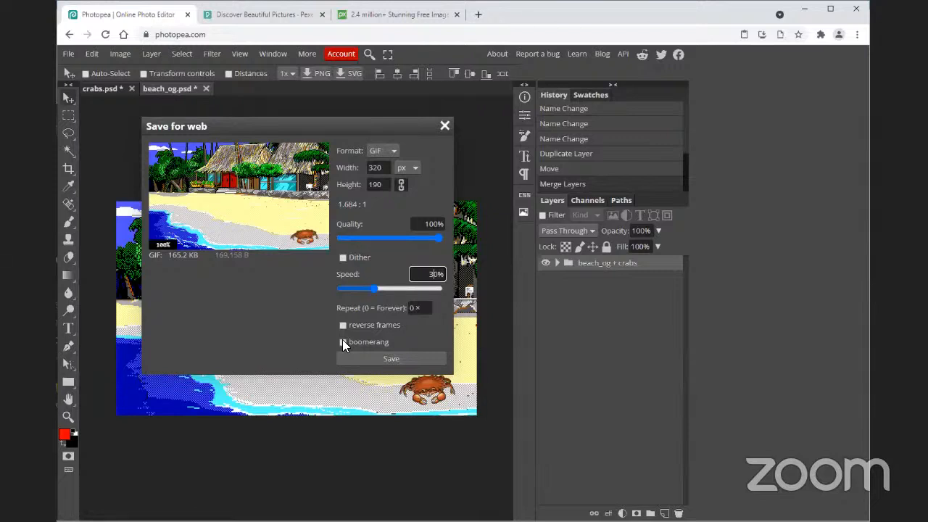
# Step: Try the GIF preview at the maximum speed of 800%, and set the speed back to 30%
pyautogui.moveTo(373, 288); pyautogui.dragTo(438, 323)
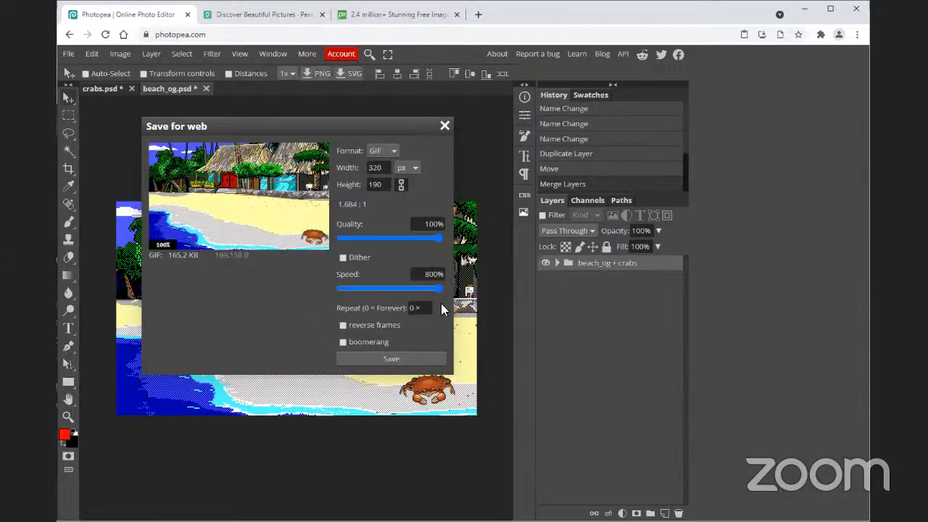
pyautogui.click(435, 274)
pyautogui.moveTo(437, 275); pyautogui.dragTo(425, 276)
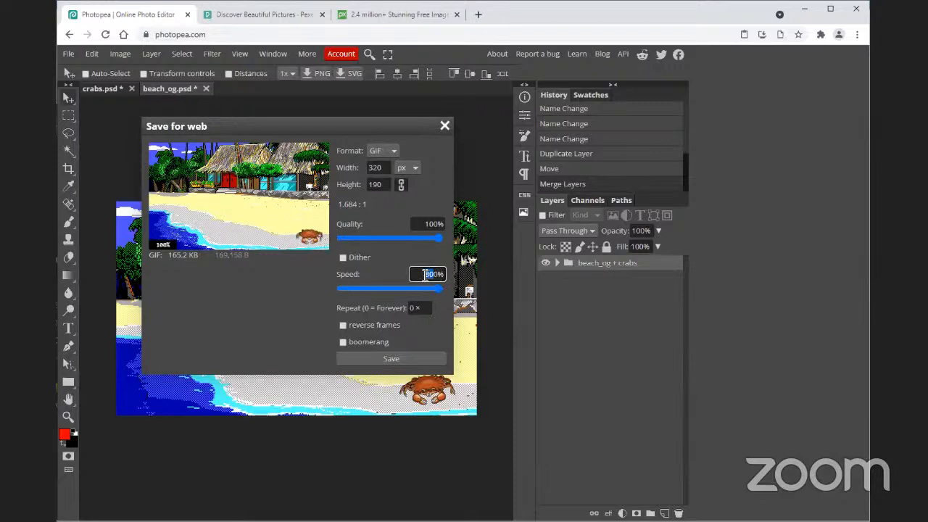
pyautogui.write('3')
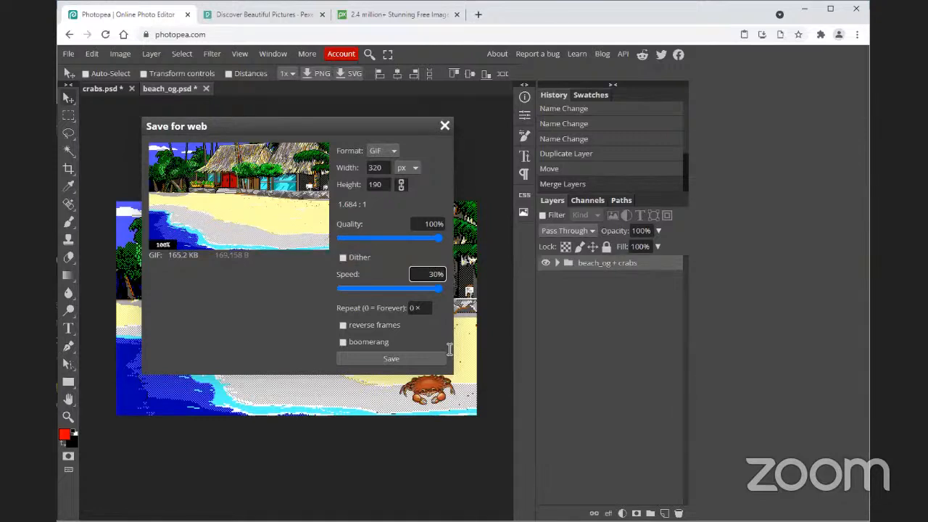
pyautogui.press('Return')
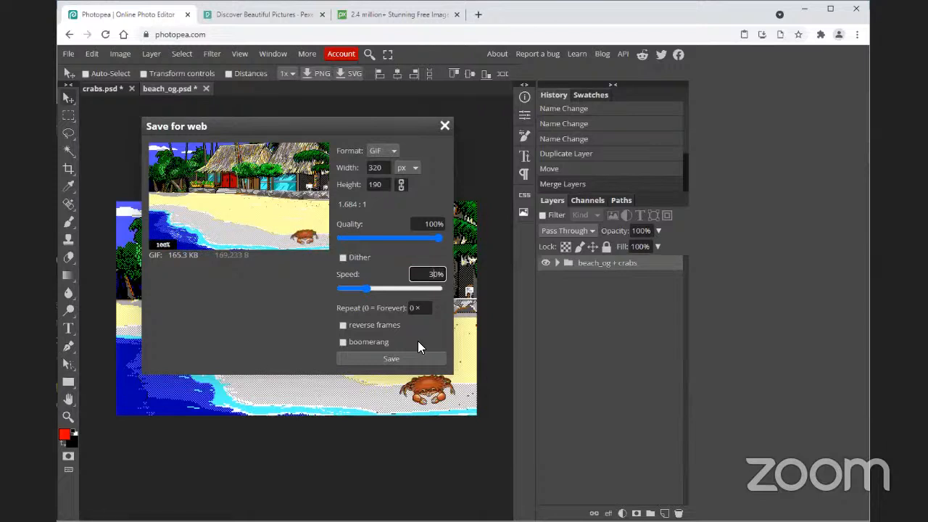
# Step: Turn on boomerang playback for the GIF preview and close the export dialog without saving
pyautogui.click(343, 341)
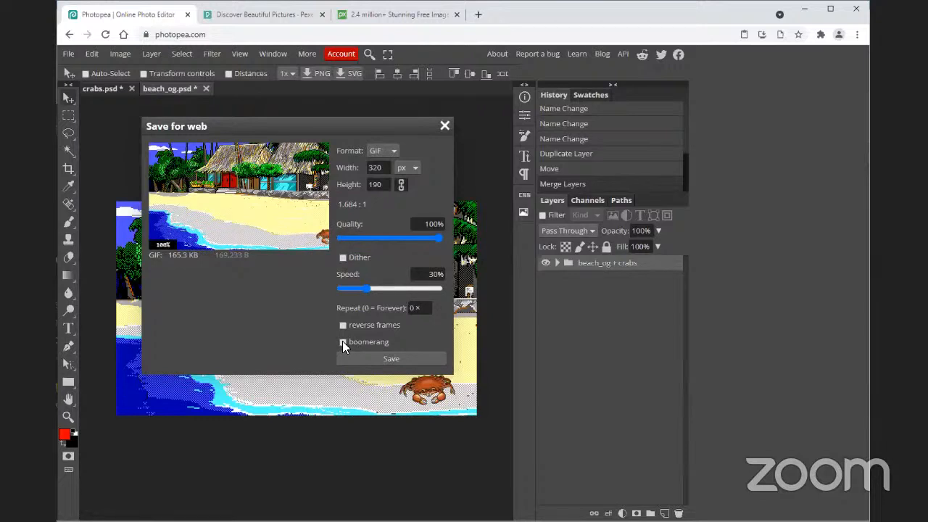
pyautogui.click(343, 341)
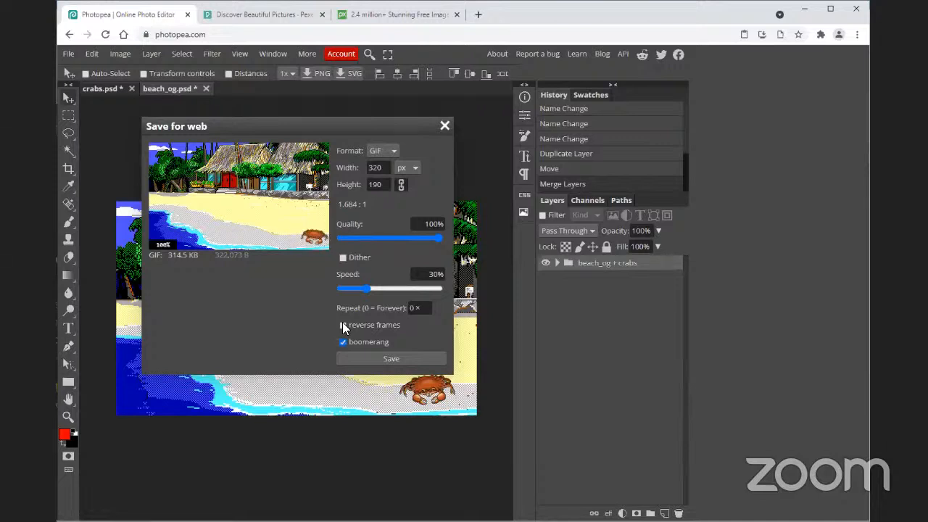
pyautogui.click(445, 126)
# Step: Look through the frames in the merged beach_og + crabs folder and undo the merge
pyautogui.click(557, 263)
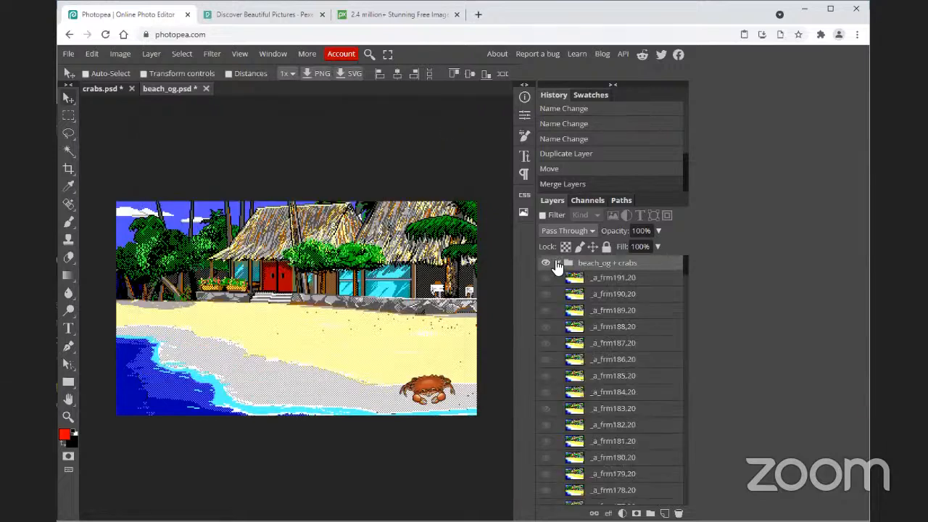
pyautogui.scroll(-12, 665, 337)
pyautogui.scroll(-20, 664, 337)
pyautogui.scroll(-5, 662, 337)
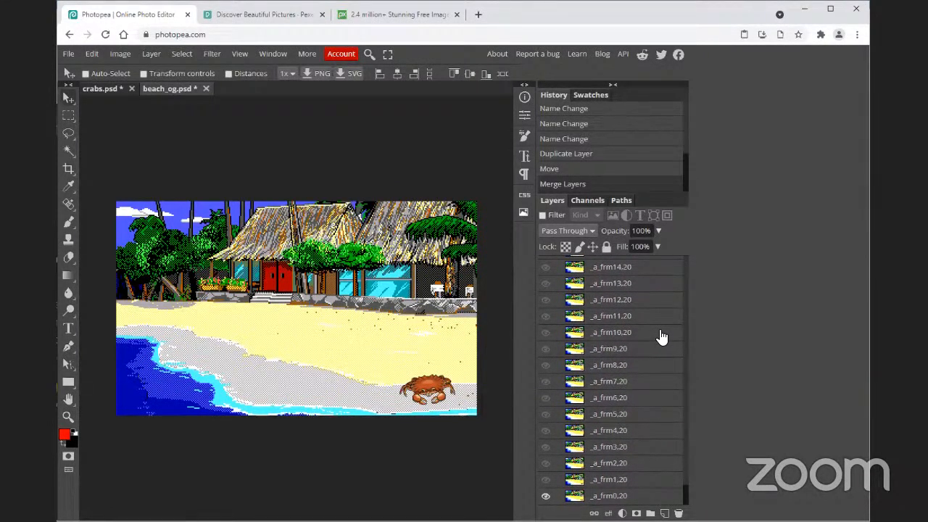
pyautogui.scroll(10, 662, 337)
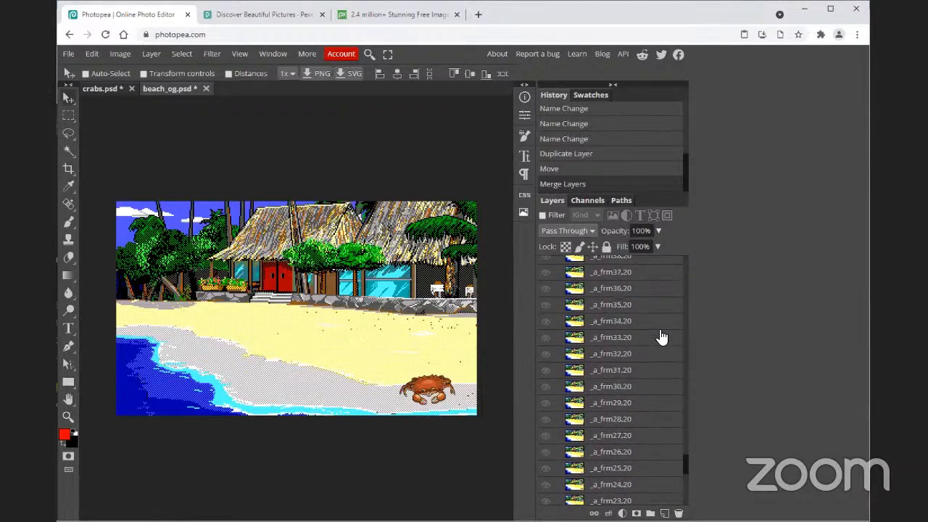
pyautogui.scroll(8, 661, 337)
pyautogui.scroll(20, 662, 337)
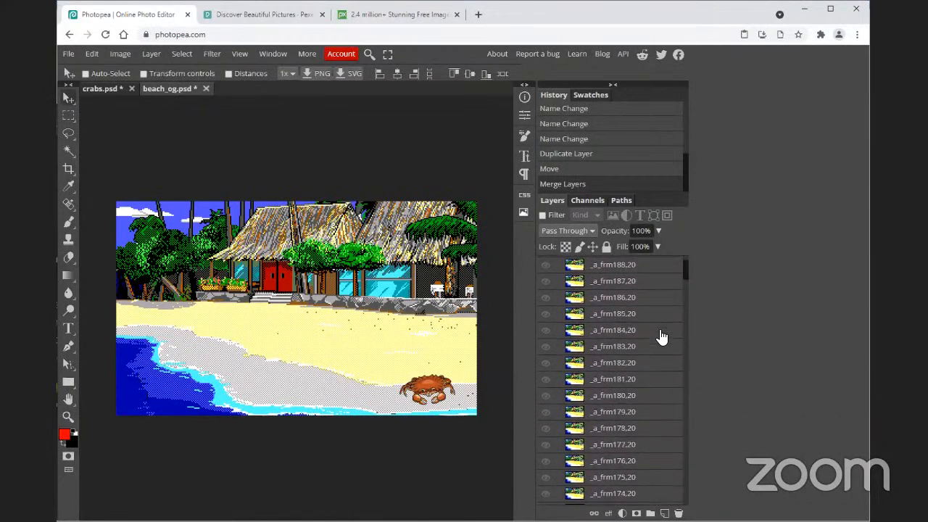
pyautogui.scroll(3, 662, 335)
pyautogui.hotkey('ctrl', 'z')
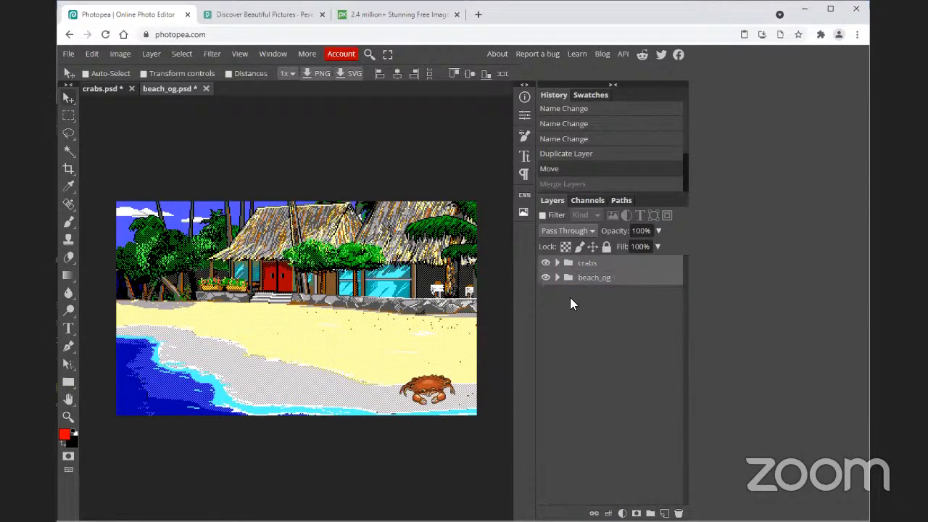
# Step: Expand the crabs and beach_og folders to compare their frames, and duplicate the _a_crab 4 copy layer
pyautogui.click(557, 264)
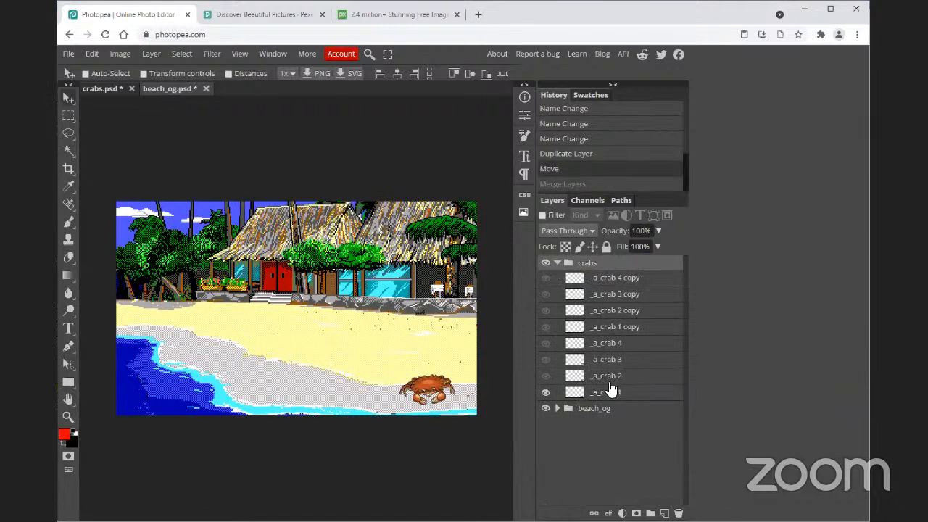
pyautogui.click(558, 408)
pyautogui.scroll(-1, 568, 411)
pyautogui.scroll(-3, 569, 411)
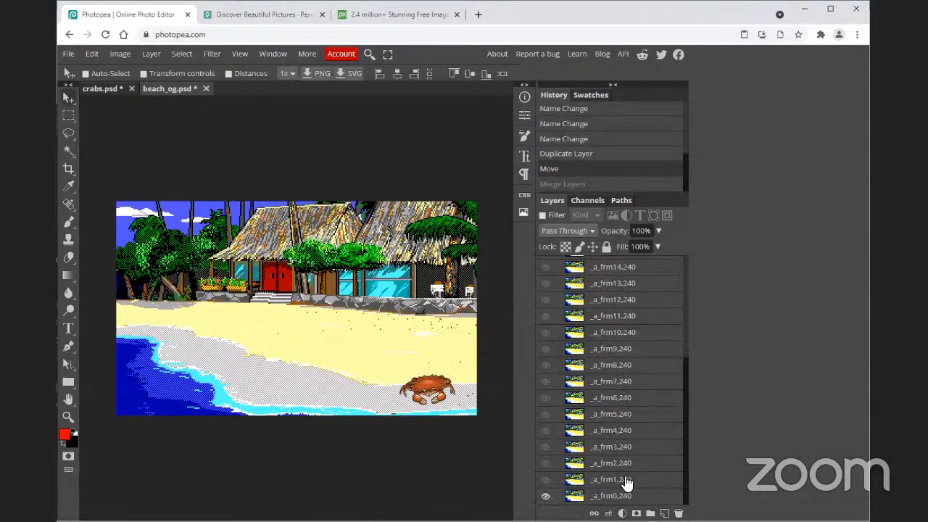
pyautogui.scroll(3, 622, 496)
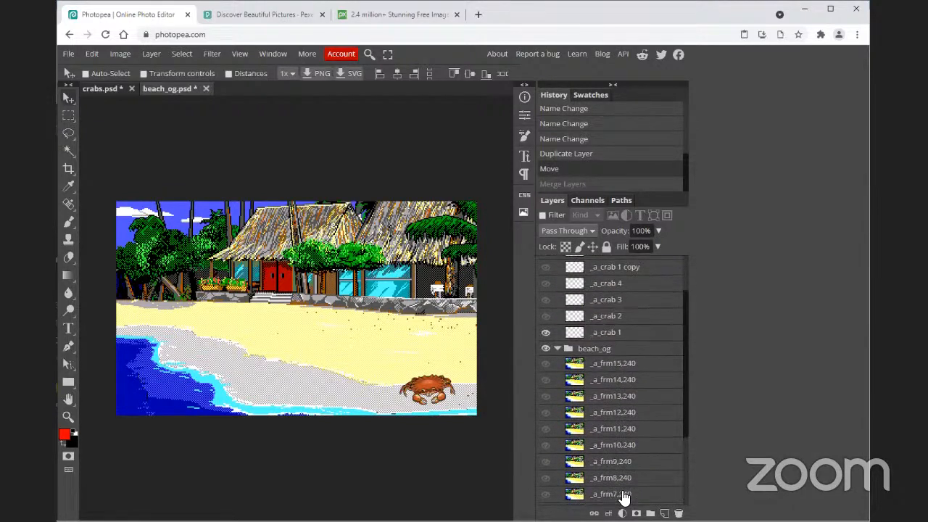
pyautogui.scroll(2, 654, 396)
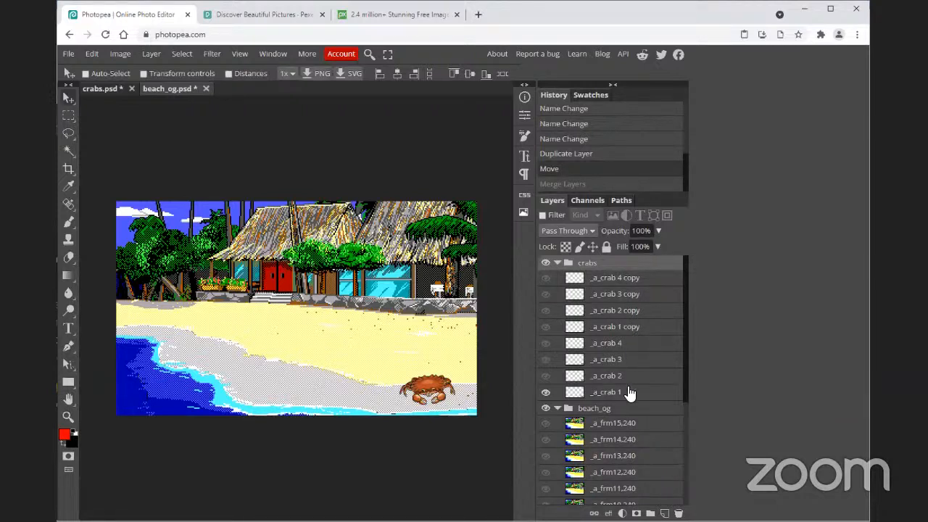
pyautogui.click(626, 282)
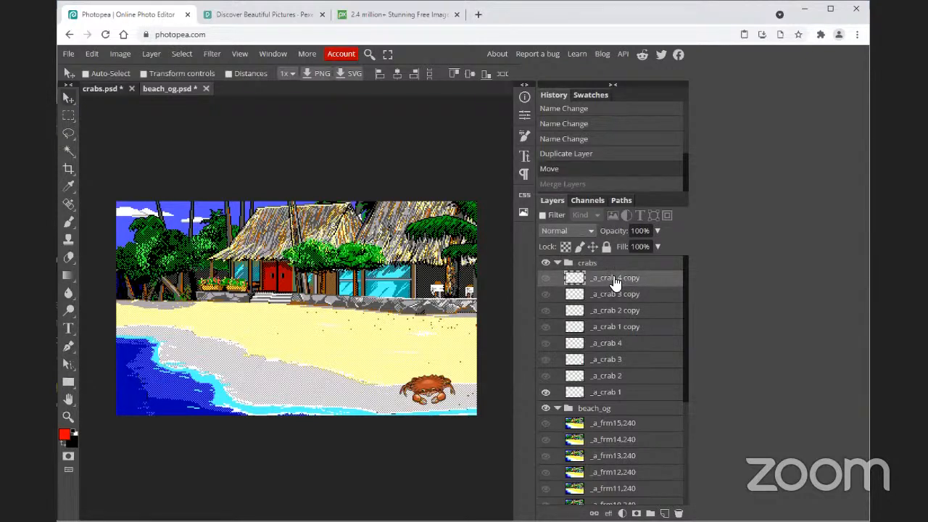
pyautogui.rightClick(615, 283)
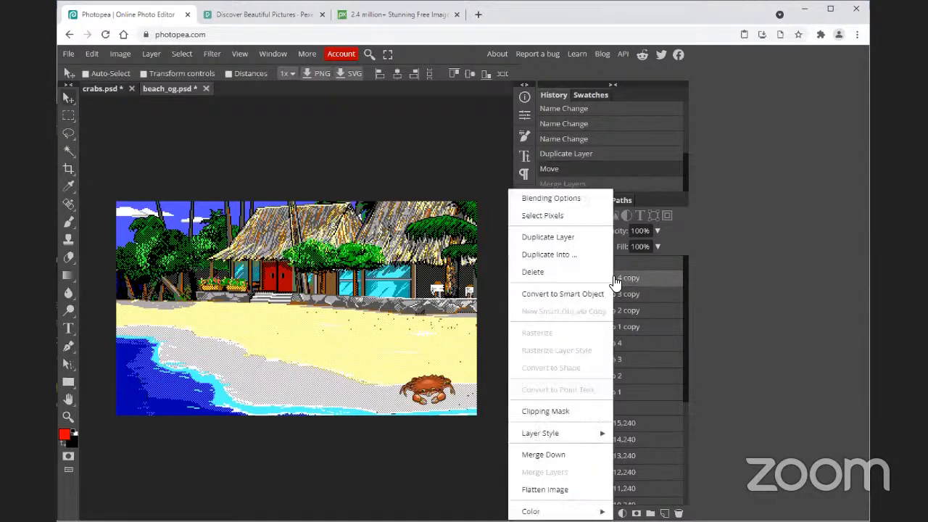
pyautogui.click(586, 238)
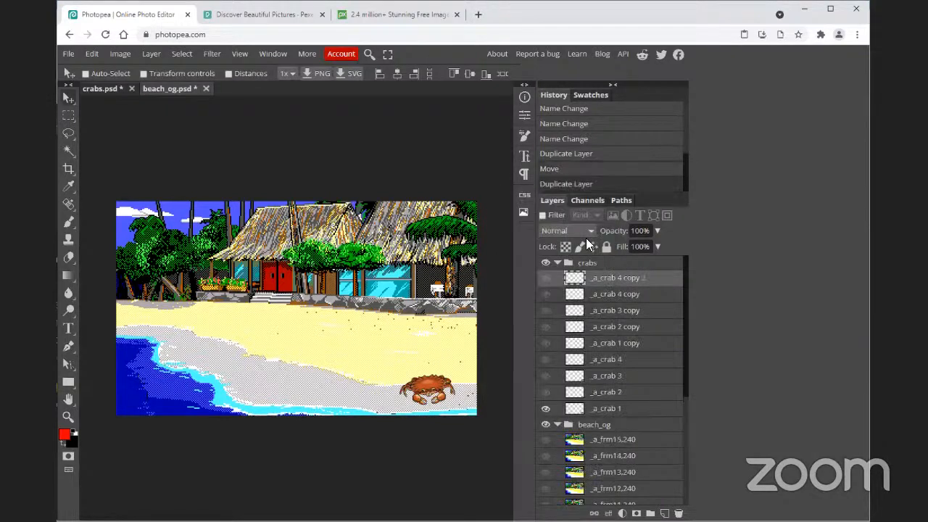
# Step: Rename the duplicated _a_crab 4 copy 2 layer as _a_crab 9
pyautogui.rightClick(635, 282)
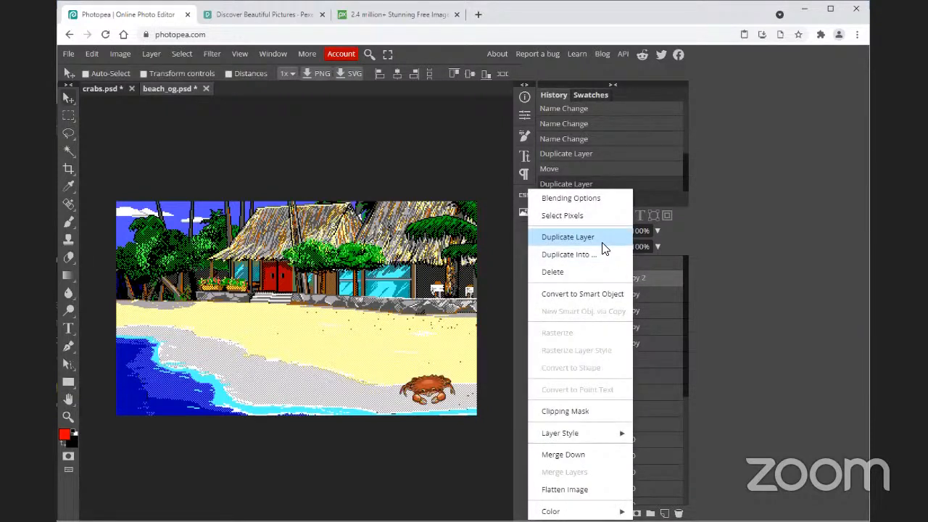
pyautogui.click(722, 294)
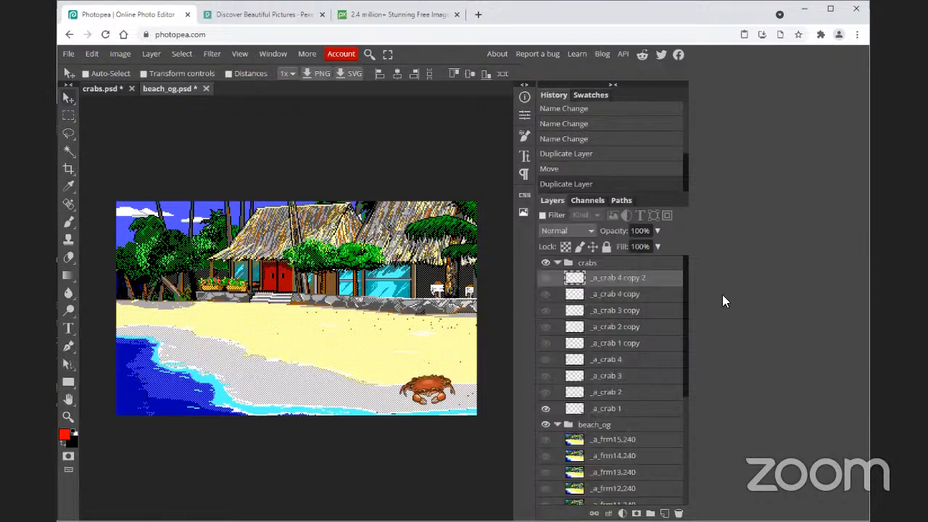
pyautogui.doubleClick(630, 284)
pyautogui.click(621, 281)
pyautogui.moveTo(621, 278); pyautogui.dragTo(649, 281)
pyautogui.doubleClick(622, 279)
pyautogui.moveTo(622, 277); pyautogui.dragTo(623, 278)
pyautogui.doubleClick(622, 279)
pyautogui.click(627, 279)
pyautogui.press('Delete')
pyautogui.press('Delete')
pyautogui.press('Delete')
pyautogui.press('Delete')
pyautogui.press('Delete')
pyautogui.press('Delete')
pyautogui.press('Delete')
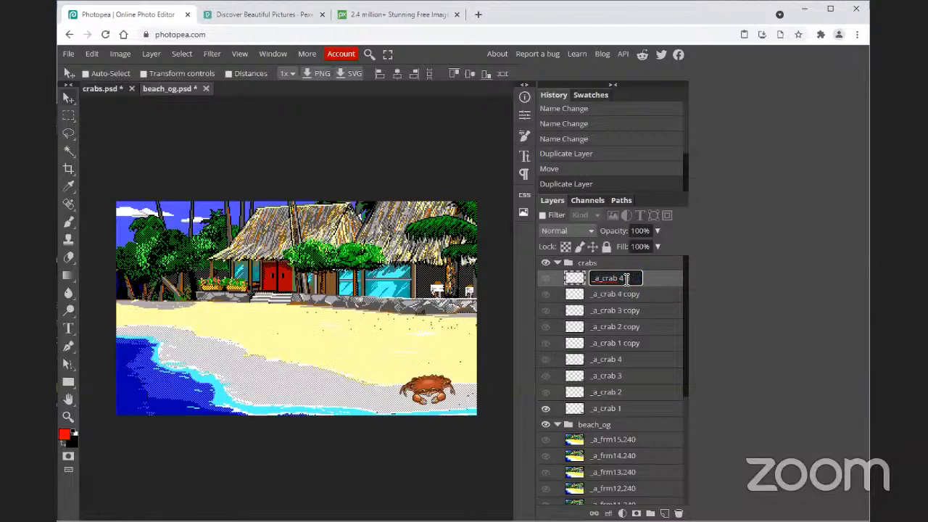
pyautogui.press('BackSpace')
pyautogui.press('BackSpace')
pyautogui.write('9')
pyautogui.press('Return')
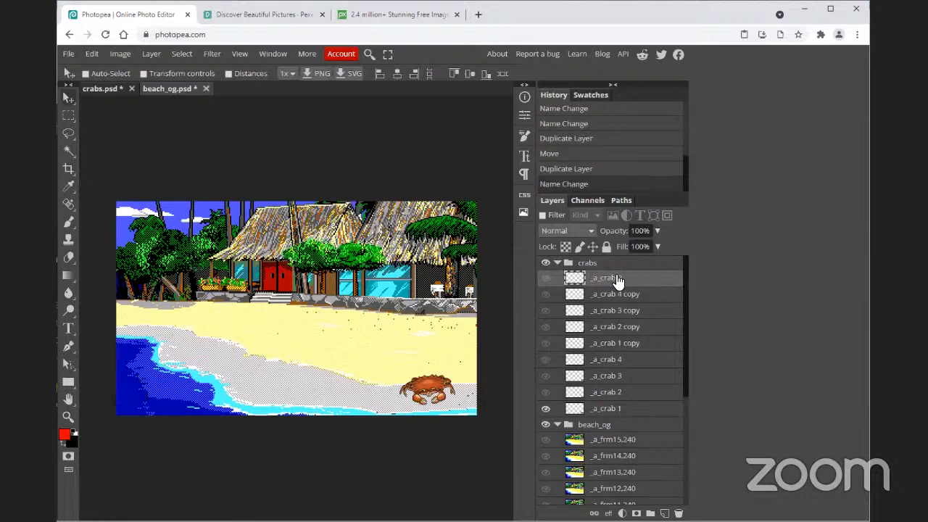
# Step: Make the _a_crab 9 layer visible, turn on transform controls, and duplicate the layer ten times
pyautogui.click(546, 278)
pyautogui.click(144, 74)
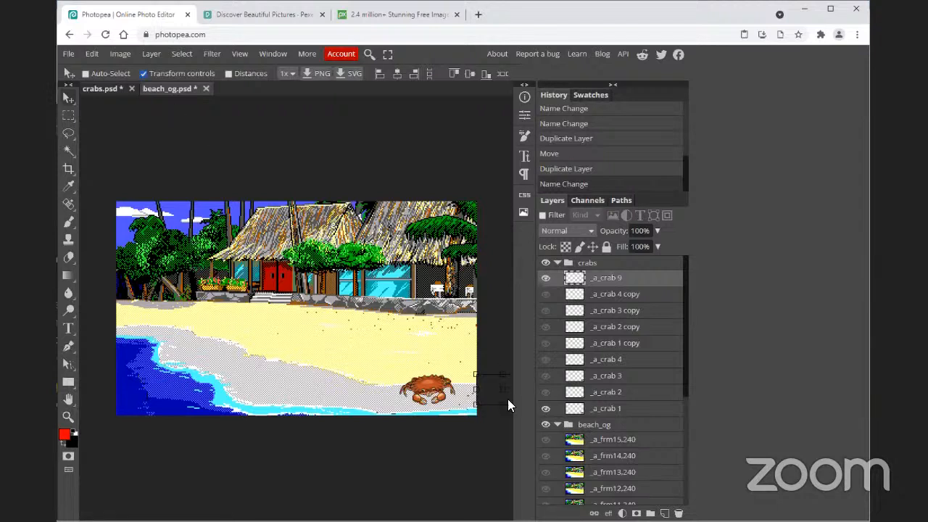
pyautogui.rightClick(620, 281)
pyautogui.click(588, 235)
pyautogui.rightClick(614, 278)
pyautogui.click(584, 236)
pyautogui.rightClick(622, 275)
pyautogui.click(593, 237)
pyautogui.rightClick(628, 278)
pyautogui.click(625, 236)
pyautogui.rightClick(619, 276)
pyautogui.click(588, 237)
pyautogui.rightClick(629, 277)
pyautogui.click(583, 237)
pyautogui.rightClick(636, 280)
pyautogui.click(585, 237)
pyautogui.rightClick(634, 279)
pyautogui.click(595, 236)
pyautogui.rightClick(629, 281)
pyautogui.click(600, 237)
pyautogui.rightClick(617, 273)
pyautogui.click(593, 237)
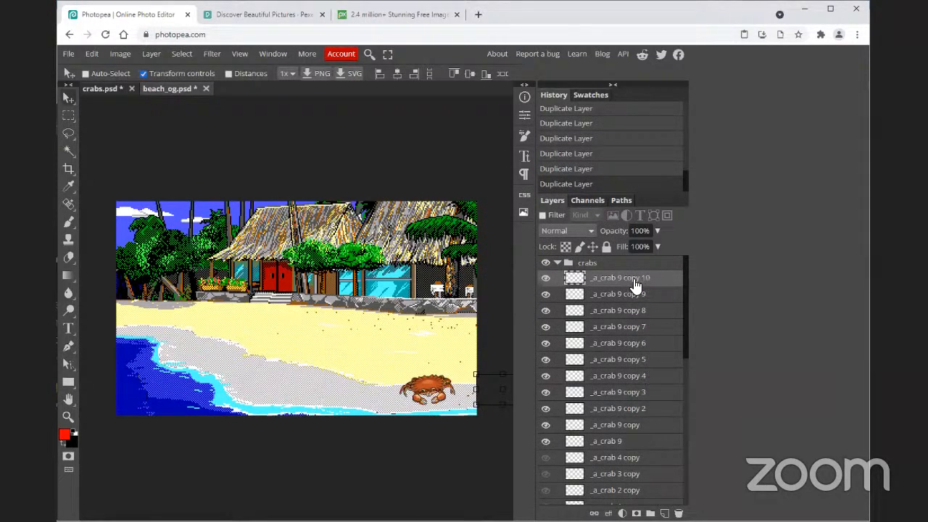
# Step: Look through the layers in the crabs folder to check how many crab frames it holds
pyautogui.scroll(-1, 656, 392)
pyautogui.scroll(-2, 655, 391)
pyautogui.scroll(4, 655, 392)
pyautogui.scroll(-5, 656, 393)
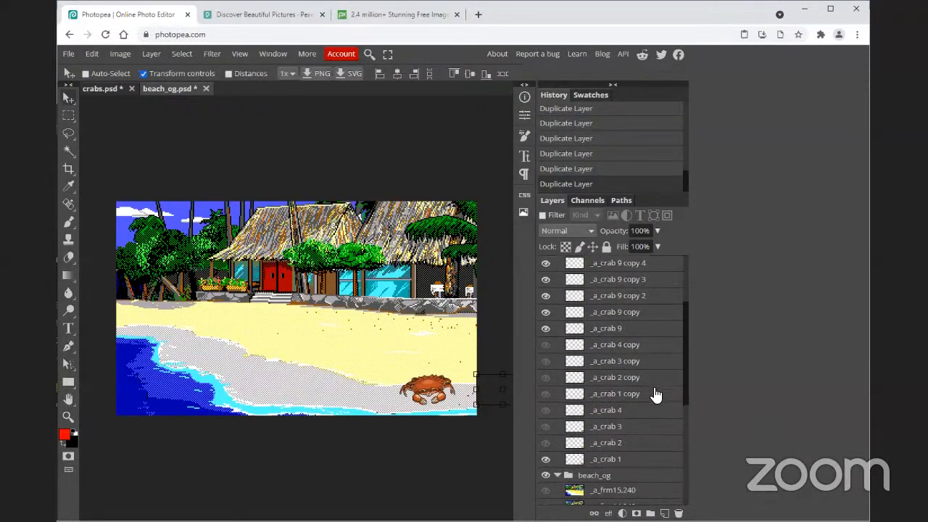
pyautogui.scroll(5, 656, 393)
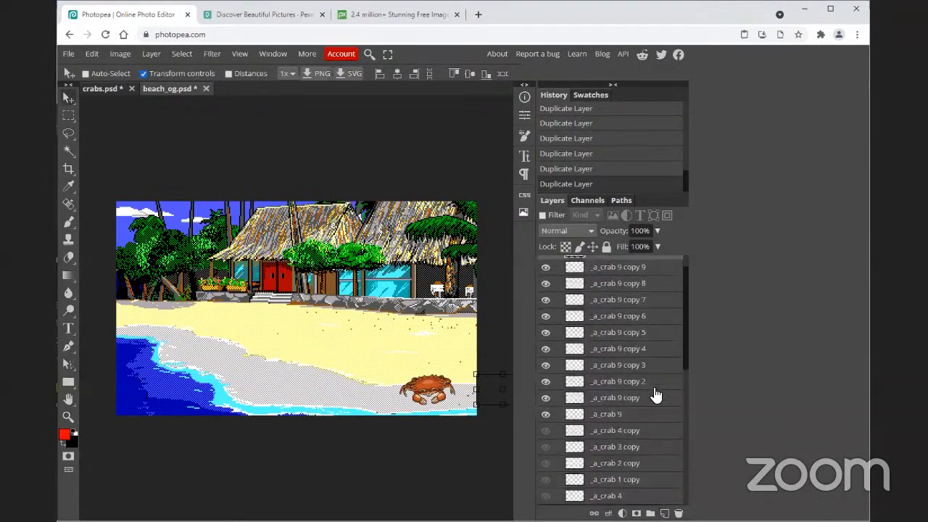
pyautogui.scroll(-3, 655, 394)
pyautogui.scroll(-2, 655, 393)
pyautogui.scroll(6, 655, 394)
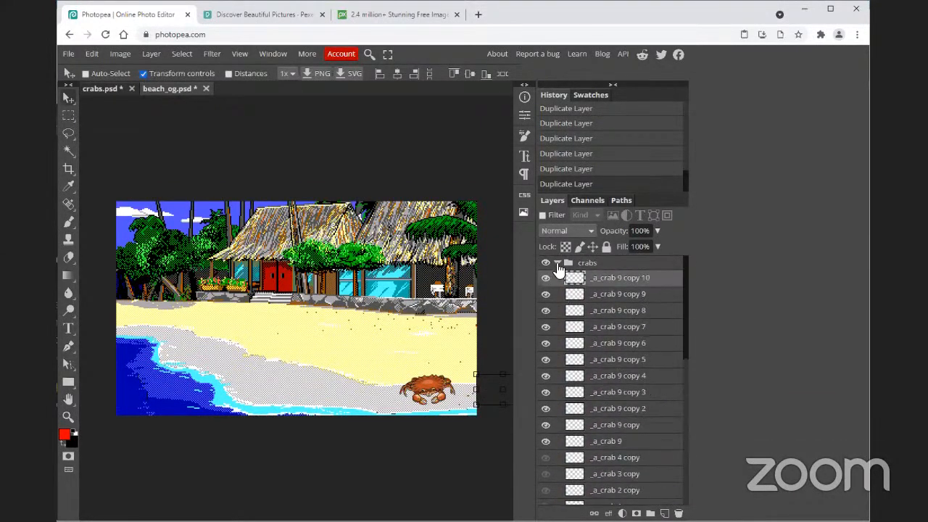
# Step: Collapse the crabs and beach_og folders and merge them with the Animation Merge command
pyautogui.click(556, 263)
pyautogui.click(556, 278)
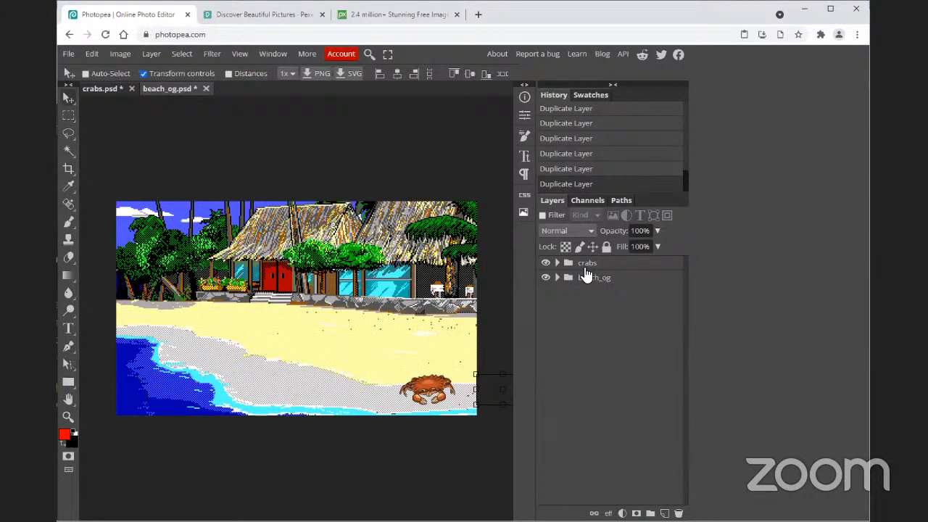
pyautogui.click(586, 266)
pyautogui.keyDown('shift'); pyautogui.click(593, 278); pyautogui.keyUp('shift')
pyautogui.click(92, 54)
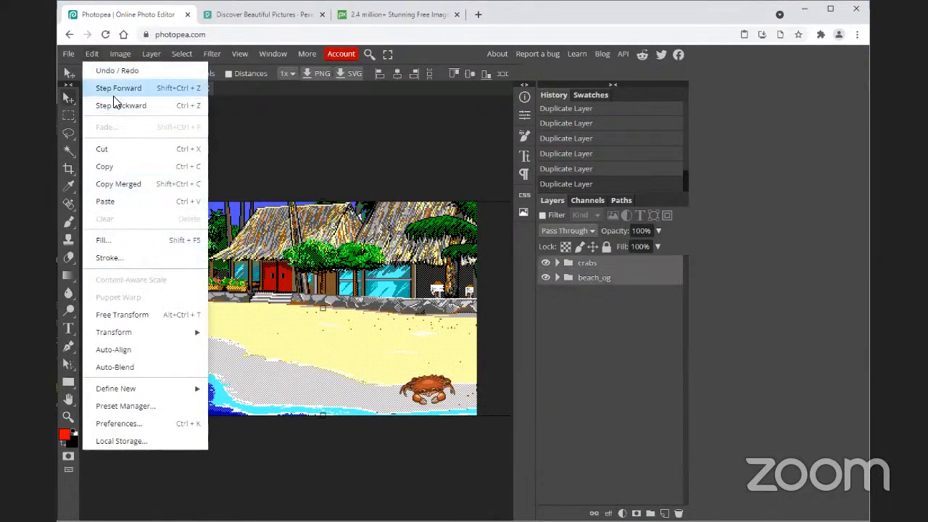
pyautogui.click(151, 54)
pyautogui.moveTo(194, 371)
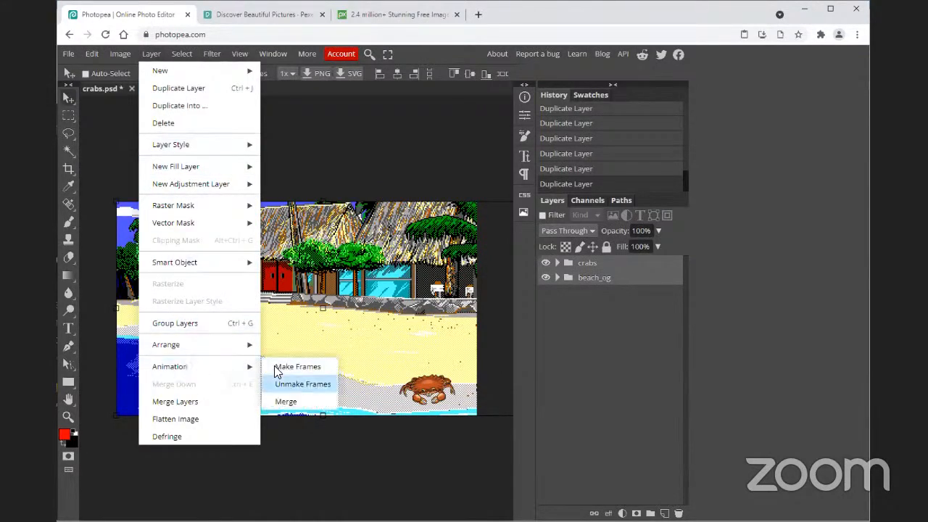
pyautogui.click(286, 400)
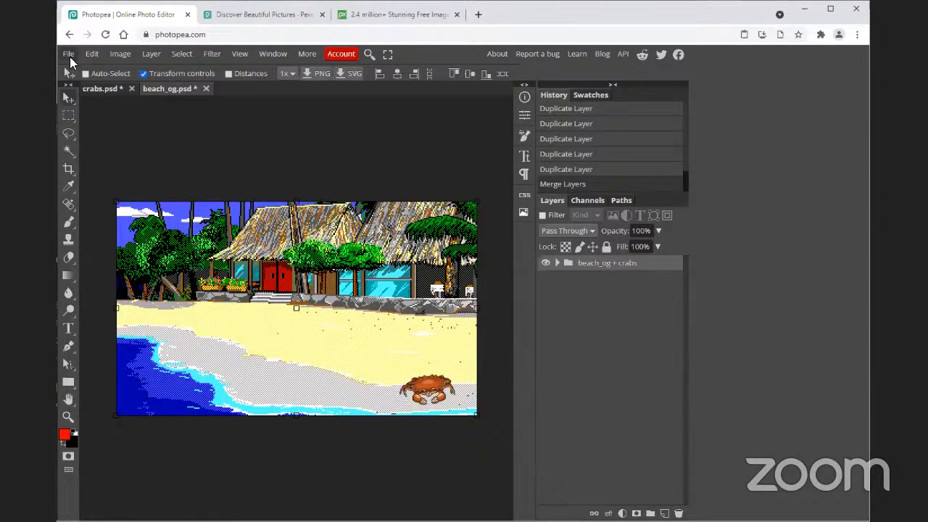
# Step: Preview the merged animation in the GIF export dialog and close it without saving
pyautogui.click(69, 57)
pyautogui.moveTo(126, 219)
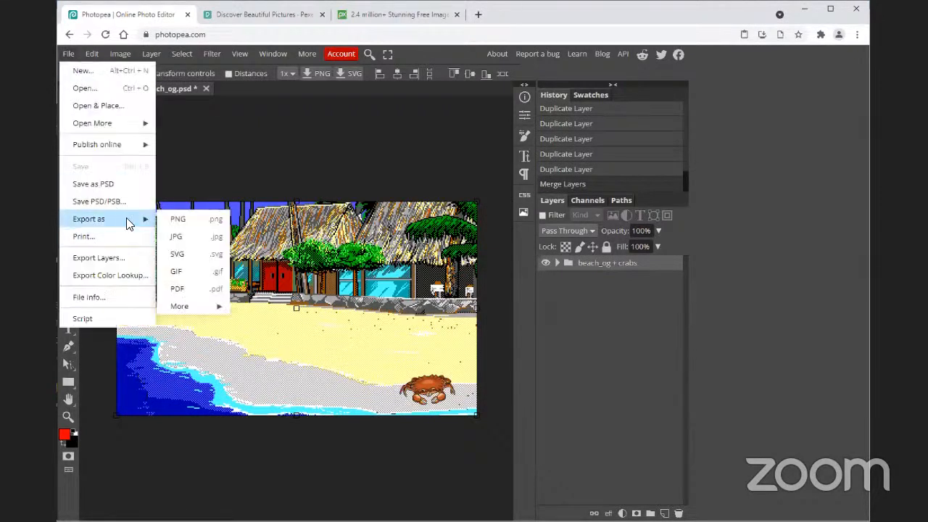
pyautogui.click(187, 274)
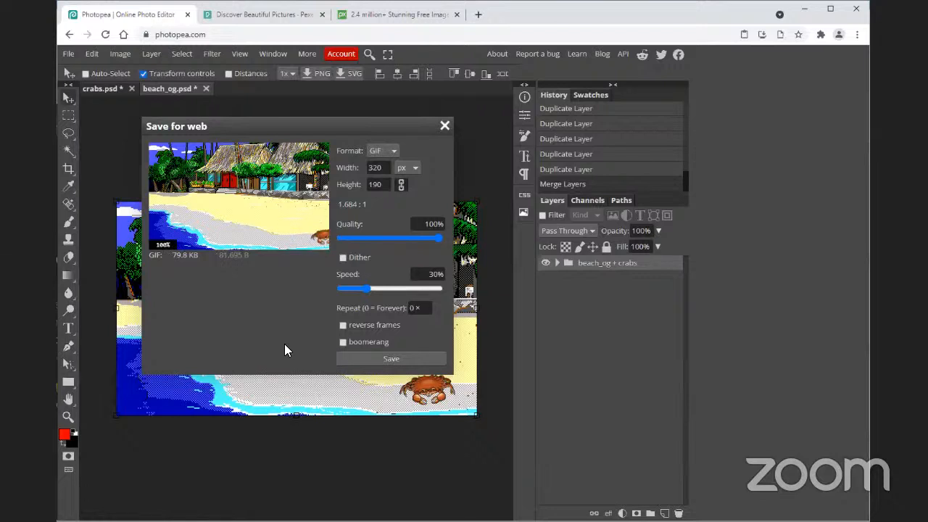
pyautogui.click(445, 127)
# Step: Look through the frames in the merged beach_og + crabs folder and undo the Animation Merge command
pyautogui.click(556, 263)
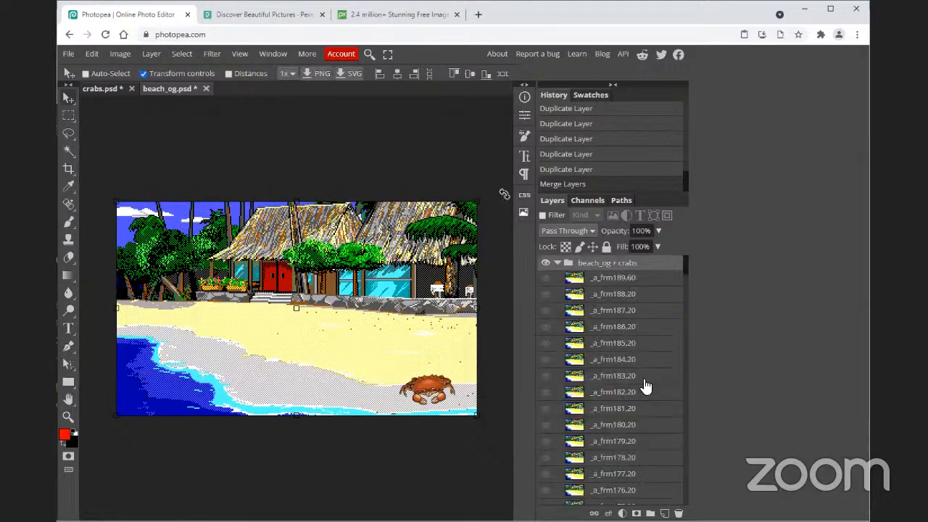
pyautogui.scroll(-20, 645, 385)
pyautogui.scroll(-10, 645, 388)
pyautogui.scroll(20, 638, 391)
pyautogui.hotkey('ctrl', 'z')
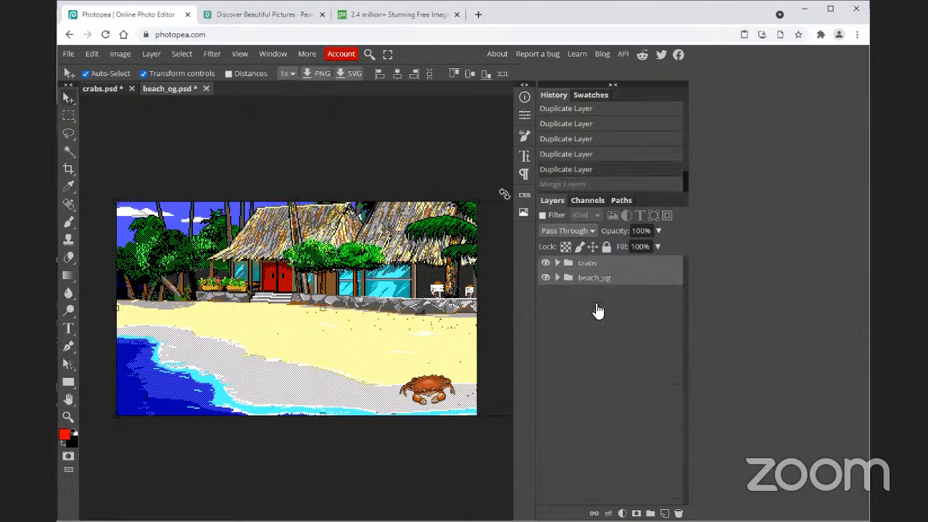
# Step: Expand the beach_og folder to check its background frames, and collapse it again
pyautogui.click(603, 267)
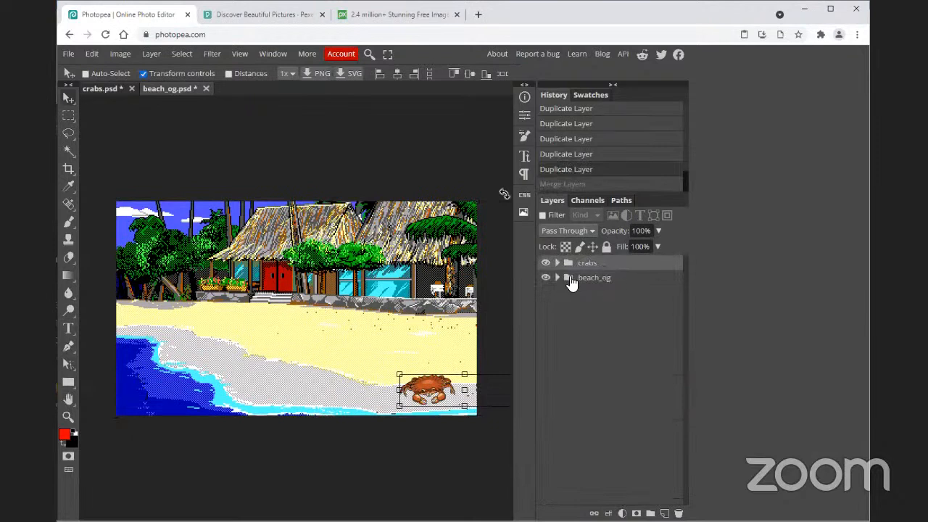
pyautogui.click(569, 281)
pyautogui.click(557, 278)
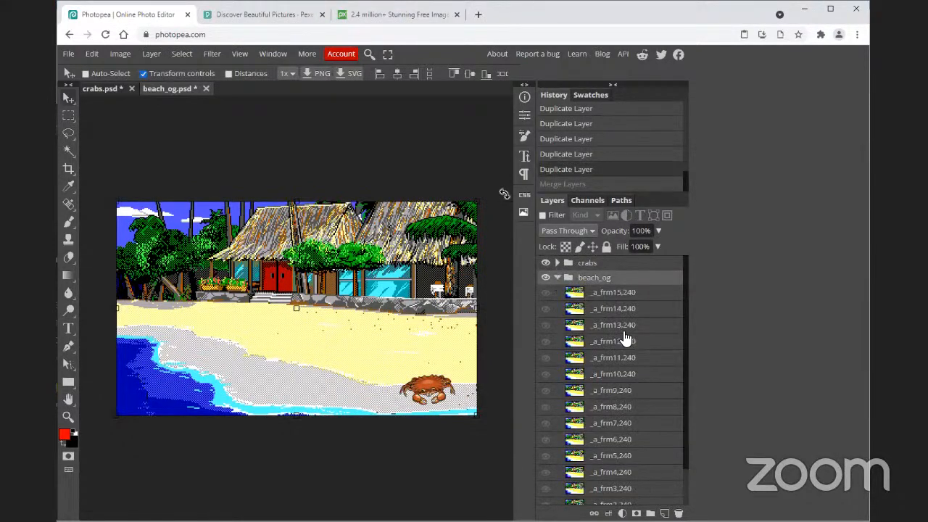
pyautogui.scroll(-1, 621, 336)
pyautogui.scroll(1, 631, 351)
pyautogui.click(556, 277)
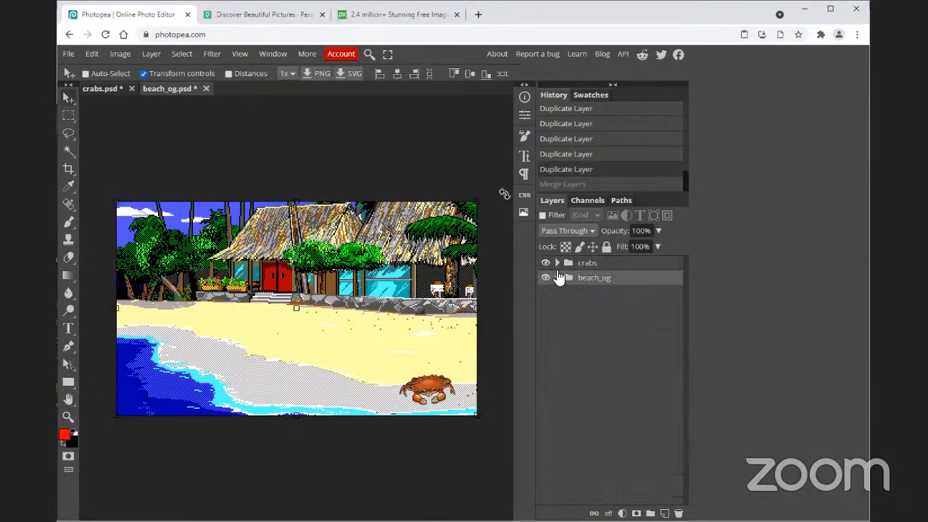
# Step: Hide the _a_crab 9 layer and all ten of its copies in the crabs folder
pyautogui.click(557, 263)
pyautogui.scroll(-3, 619, 301)
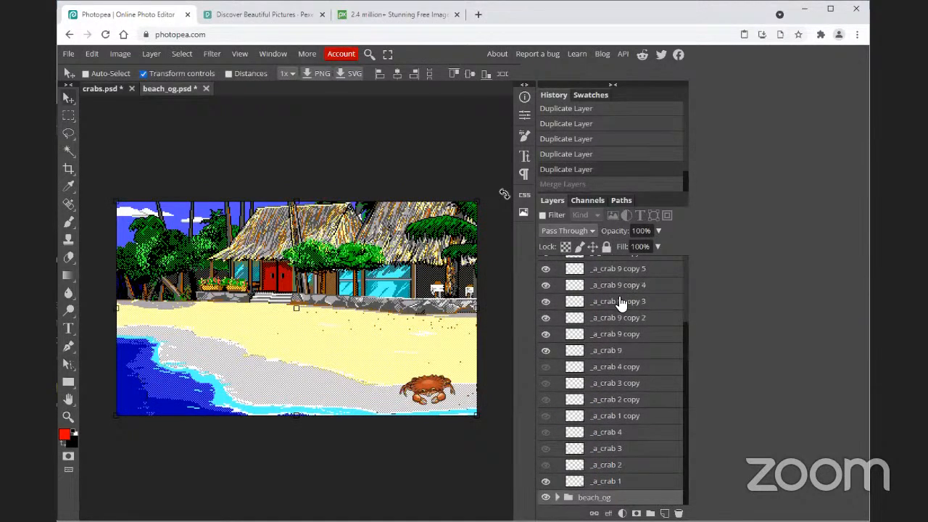
pyautogui.click(545, 350)
pyautogui.click(545, 333)
pyautogui.click(545, 313)
pyautogui.click(547, 301)
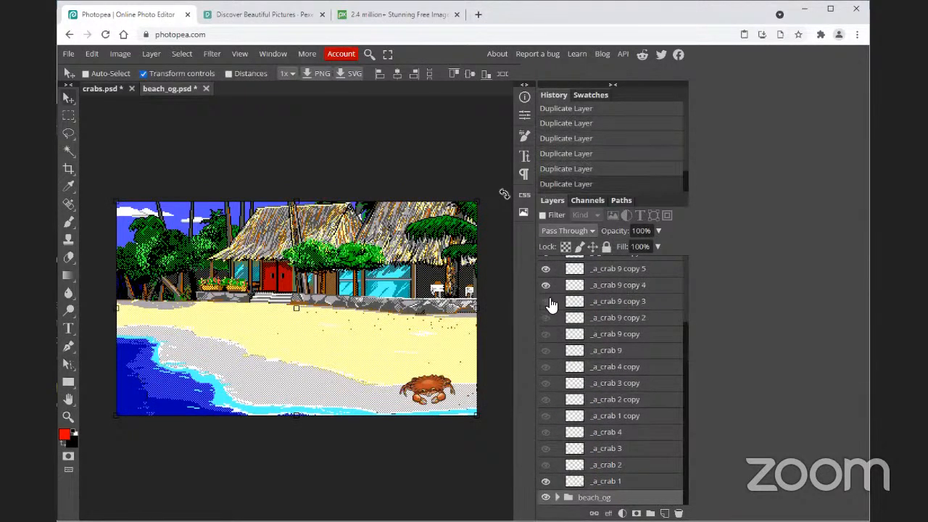
pyautogui.scroll(2, 554, 311)
pyautogui.click(546, 374)
pyautogui.click(545, 357)
pyautogui.click(545, 326)
pyautogui.click(545, 311)
pyautogui.click(545, 294)
pyautogui.click(545, 278)
pyautogui.scroll(-3, 550, 334)
pyautogui.scroll(3, 621, 375)
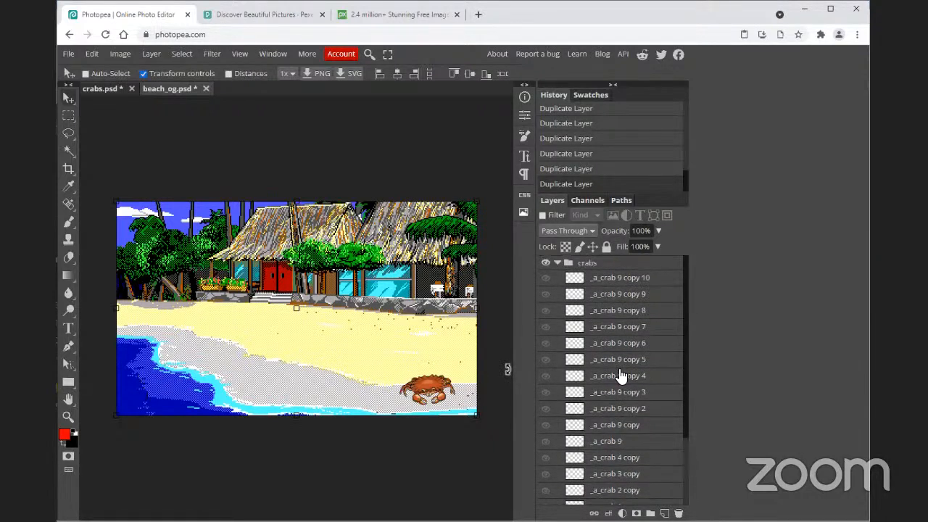
pyautogui.scroll(-3, 621, 375)
pyautogui.scroll(3, 645, 388)
# Step: Close the beach_og.psd and crabs.psd documents without saving them
pyautogui.click(206, 90)
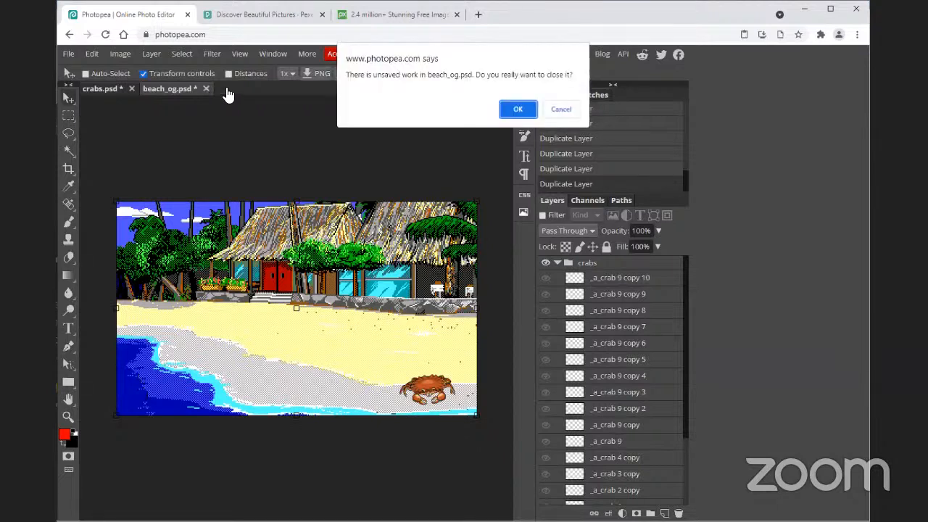
pyautogui.click(506, 109)
pyautogui.click(132, 89)
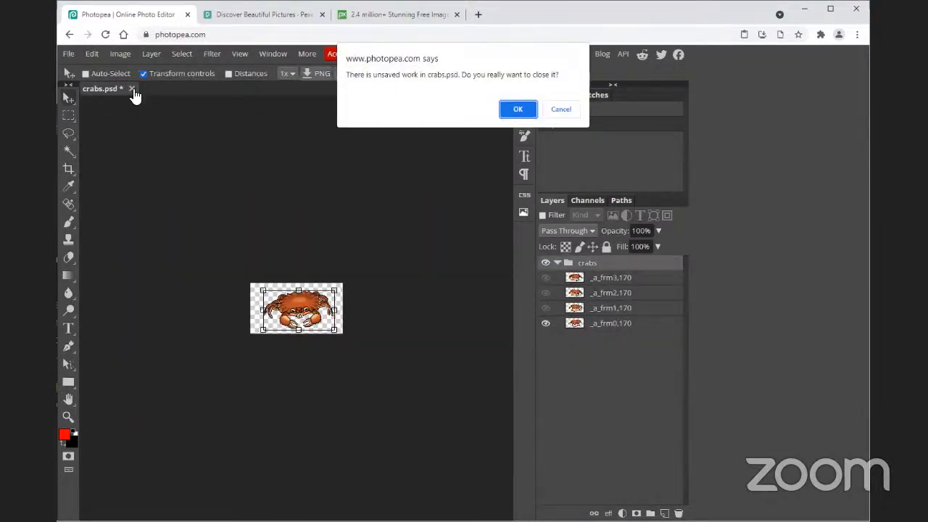
pyautogui.click(516, 109)
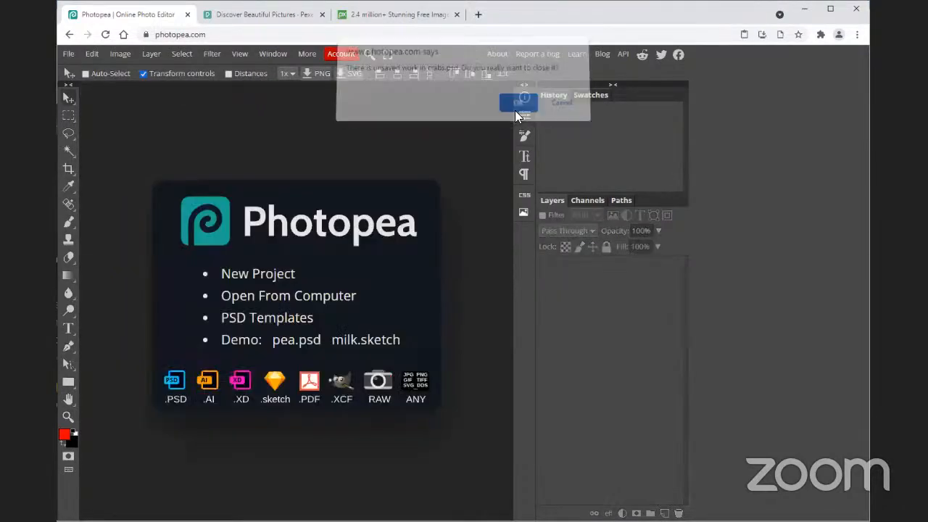
# Step: Create a new 1000 × 557 pixel project with a transparent background, named project 5
pyautogui.click(69, 53)
pyautogui.click(75, 63)
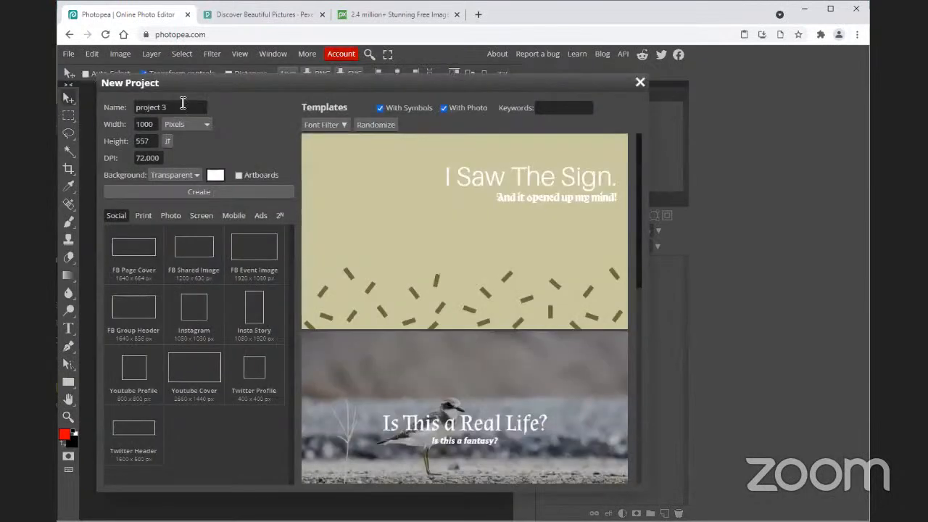
pyautogui.click(174, 111)
pyautogui.write('5')
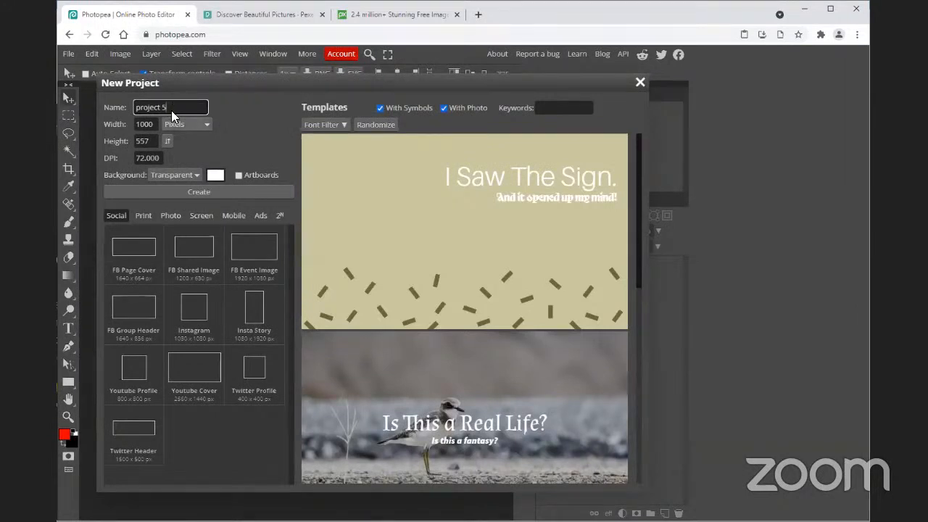
pyautogui.click(194, 191)
# Step: Open blank phone.png from the 5 gif Under photo folder in Downloads > Photopea
pyautogui.click(68, 54)
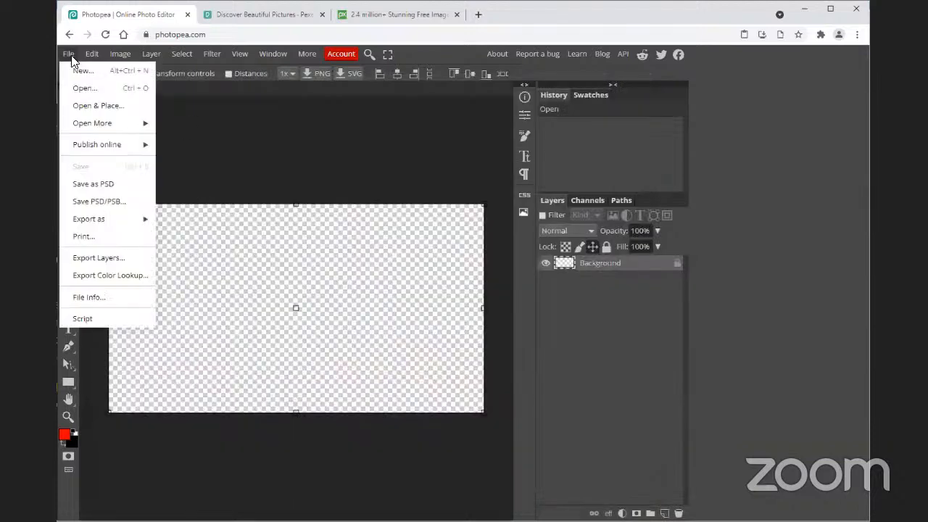
pyautogui.click(86, 87)
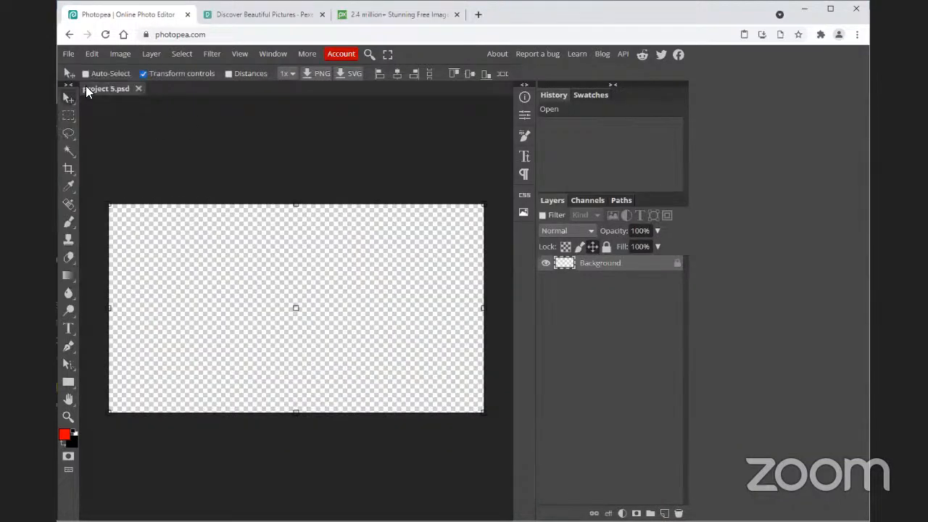
pyautogui.click(239, 29)
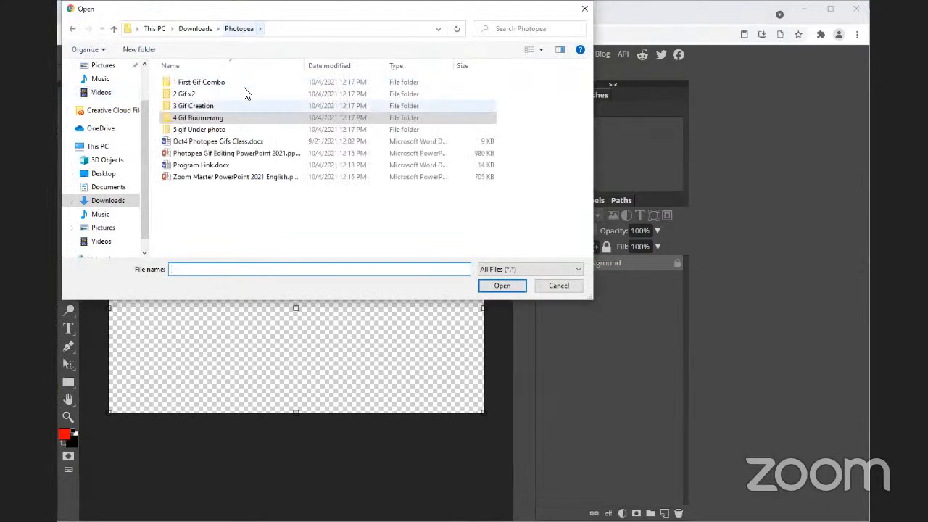
pyautogui.doubleClick(217, 130)
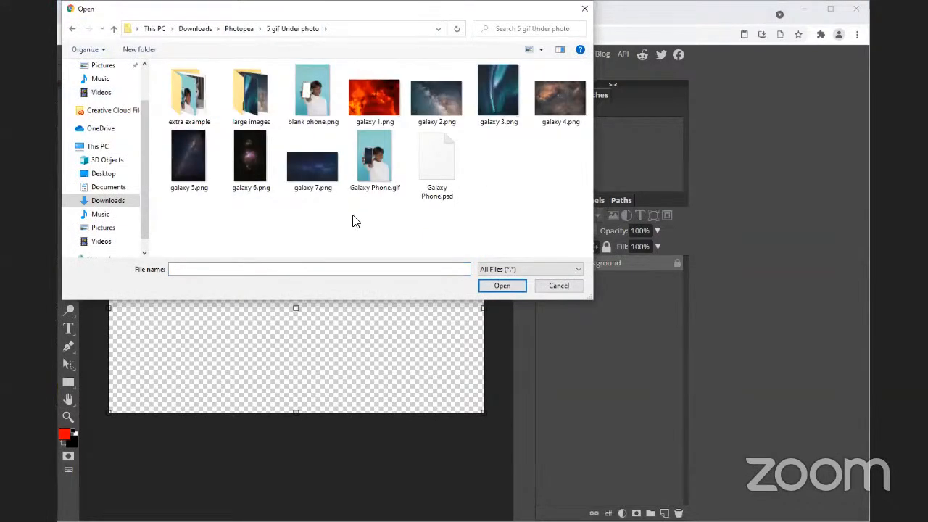
pyautogui.click(326, 116)
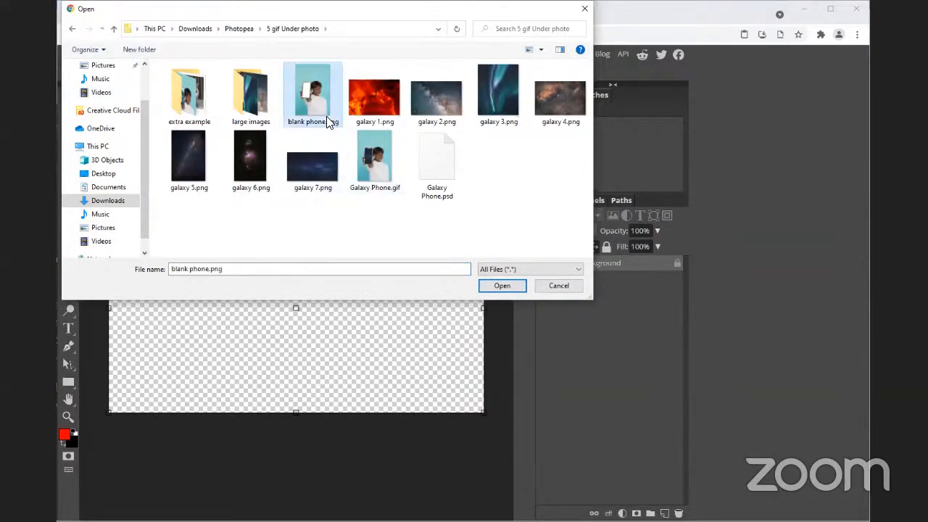
pyautogui.click(500, 287)
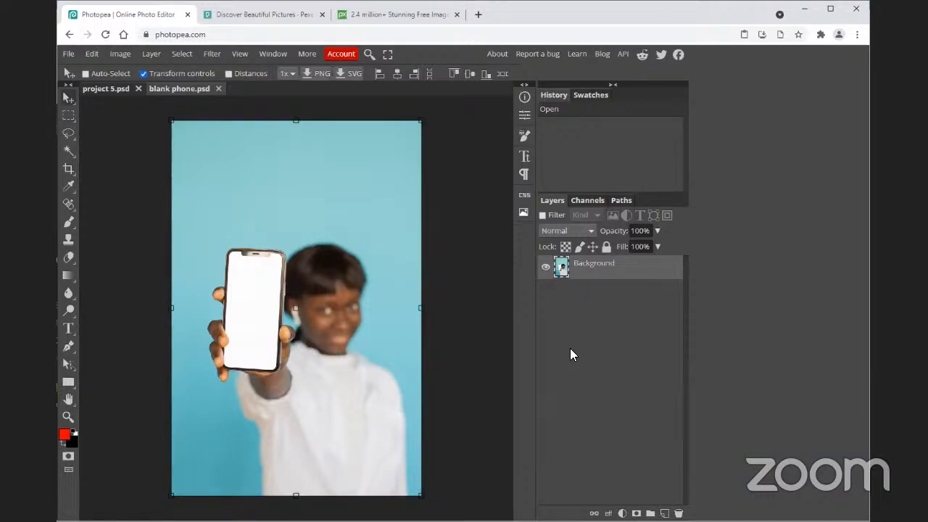
# Step: Place blank phone.png from the 5 gif Under photo folder into the project 5 document
pyautogui.rightClick(603, 277)
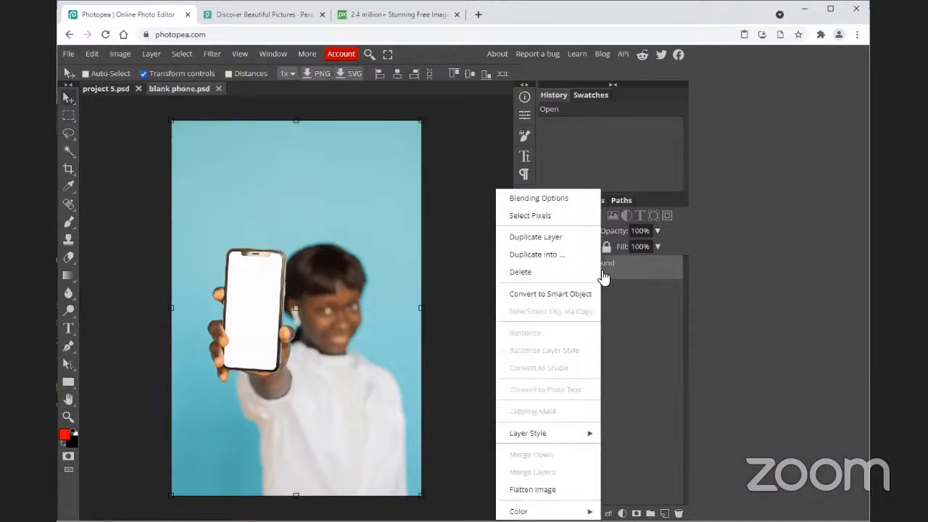
pyautogui.click(665, 327)
pyautogui.click(115, 87)
pyautogui.click(73, 54)
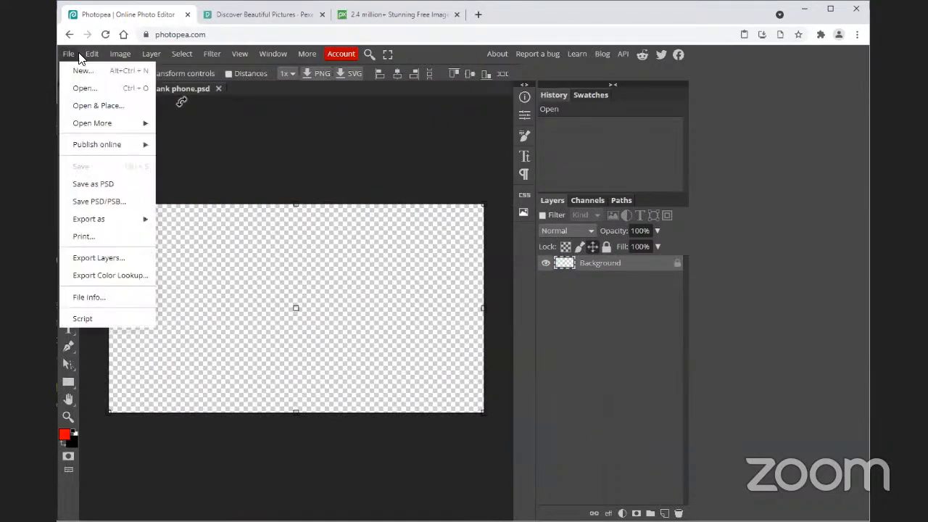
pyautogui.click(103, 104)
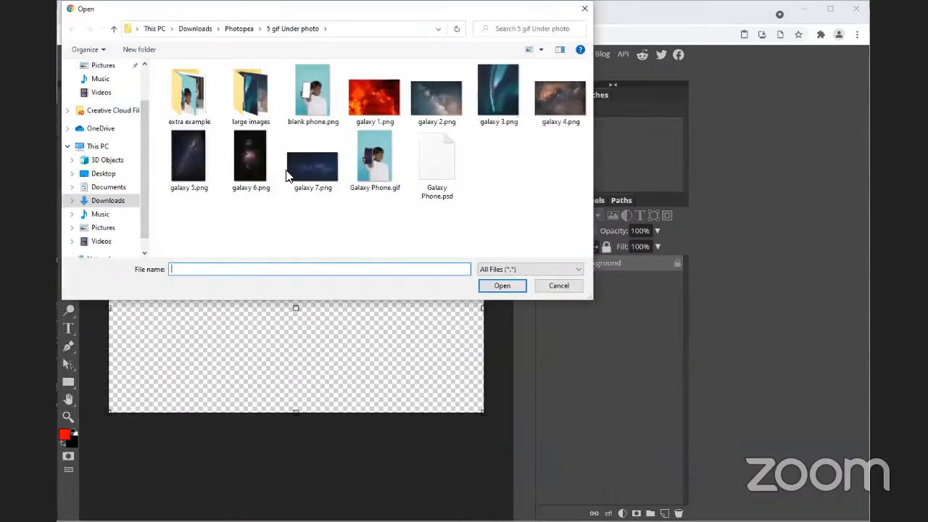
pyautogui.click(312, 94)
pyautogui.click(509, 287)
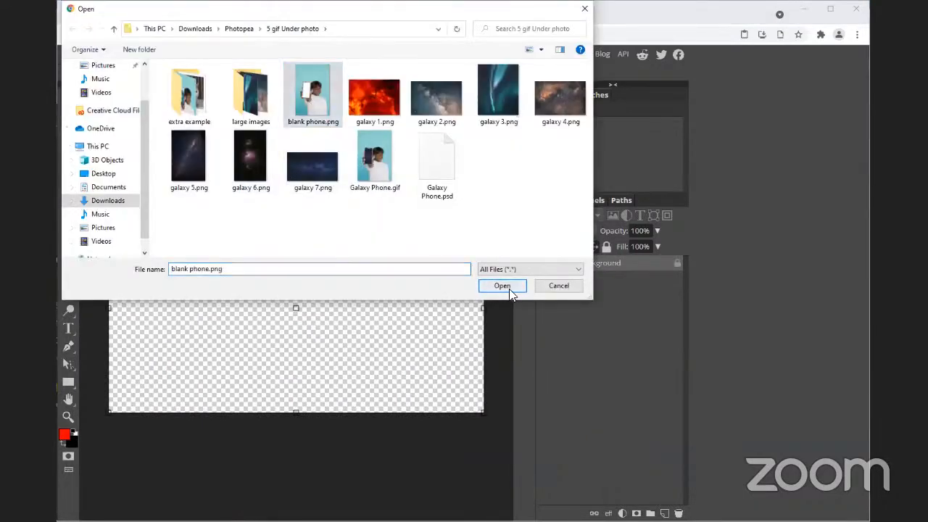
# Step: Crop the project 5 canvas to the width of the phone photo with Delete Cropped Pixels turned off
pyautogui.click(68, 168)
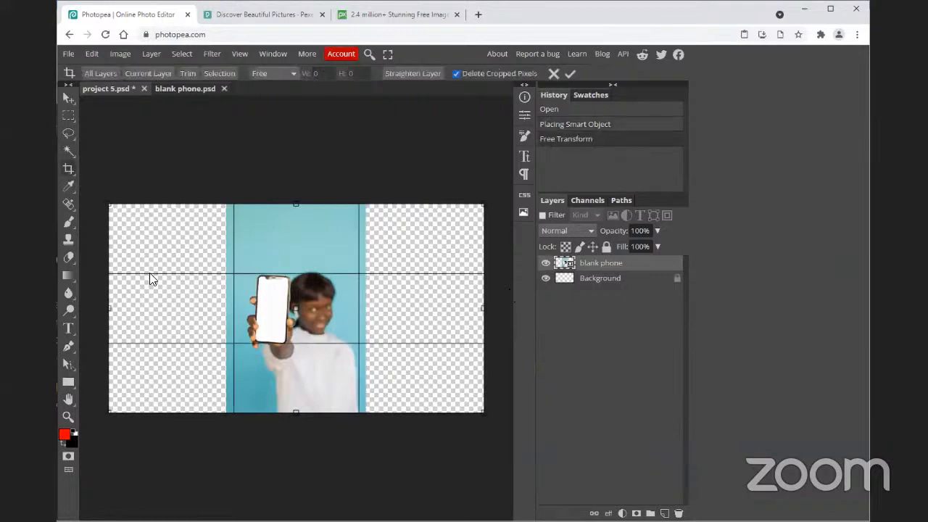
pyautogui.moveTo(109, 307); pyautogui.dragTo(225, 305)
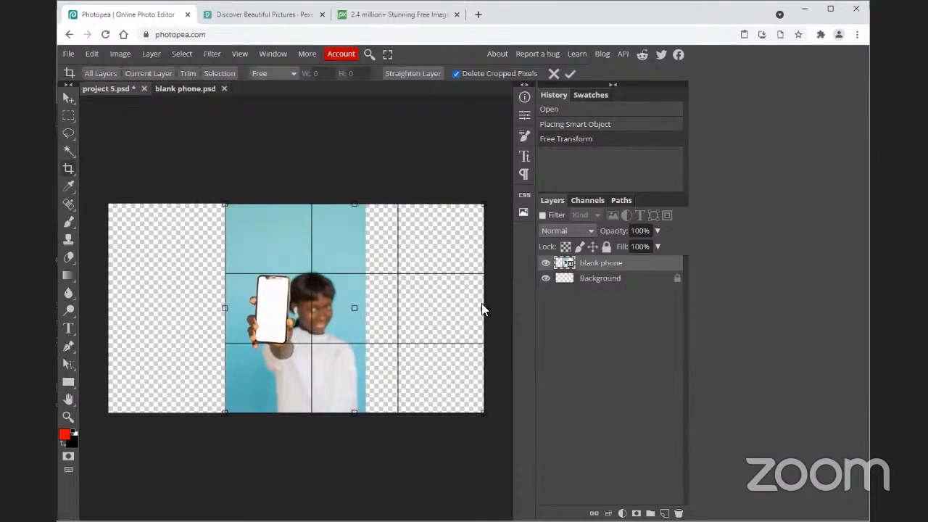
pyautogui.moveTo(481, 307); pyautogui.dragTo(366, 316)
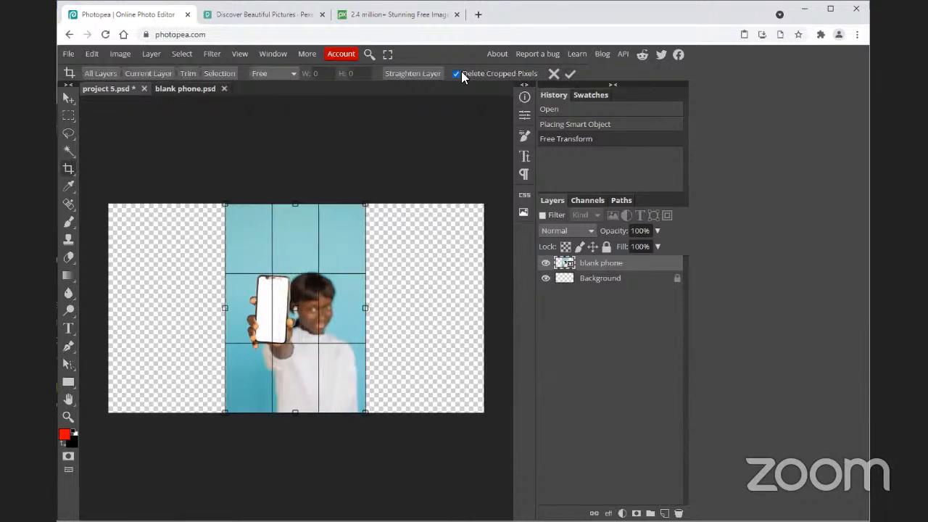
pyautogui.click(571, 75)
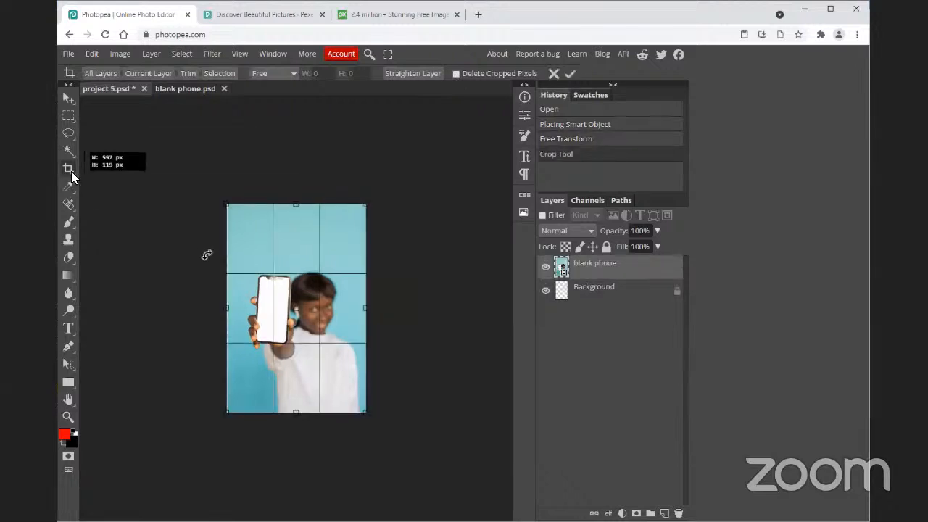
# Step: Crop off the thin transparent strip left along the photo's side edge
pyautogui.moveTo(229, 307); pyautogui.dragTo(231, 307)
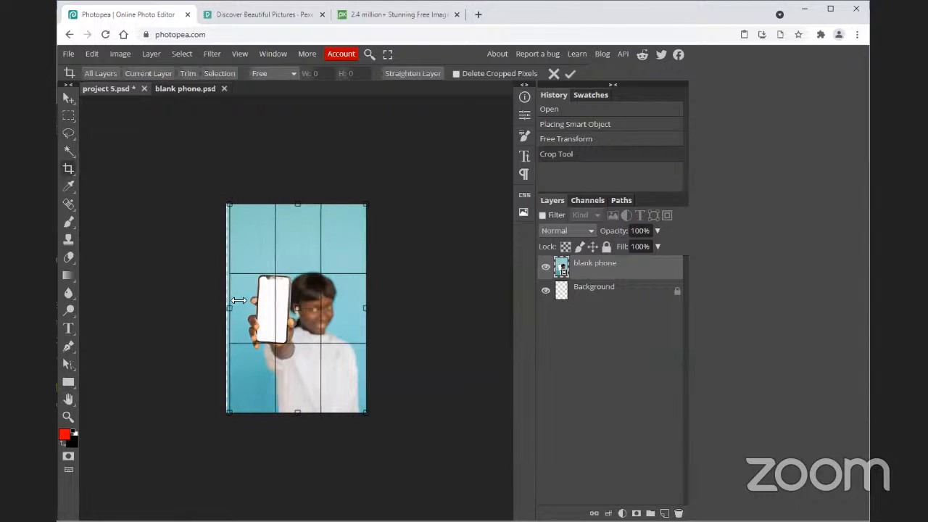
pyautogui.press('Return')
pyautogui.moveTo(310, 130); pyautogui.dragTo(113, 168)
# Step: Delete the empty Background layer from project 5
pyautogui.click(66, 97)
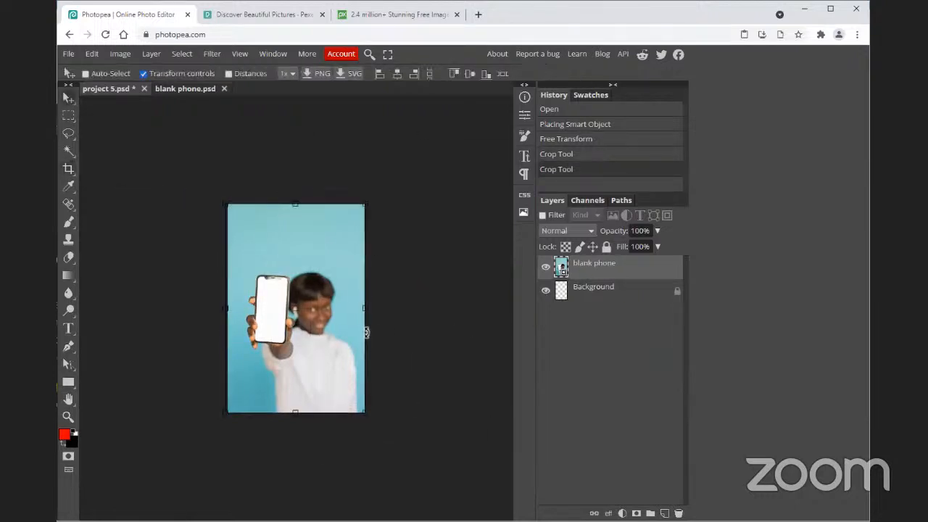
pyautogui.click(596, 300)
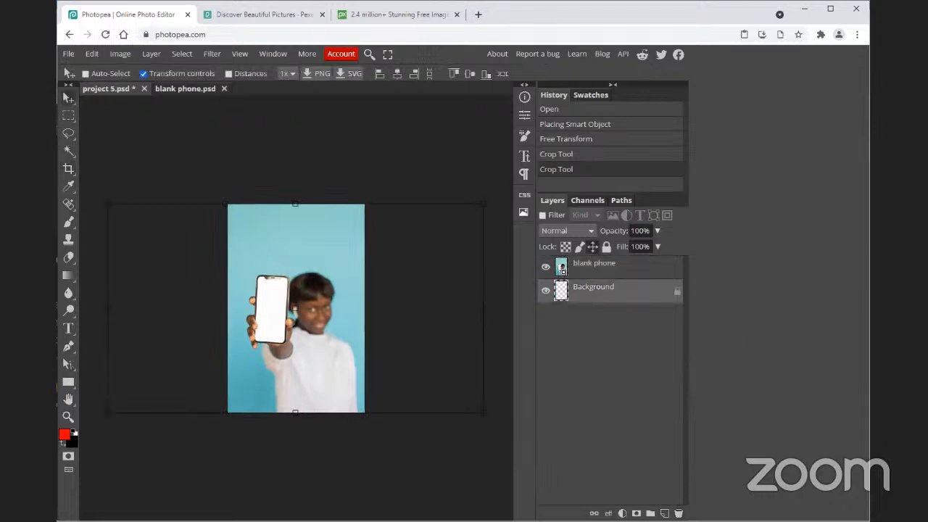
pyautogui.press('Delete')
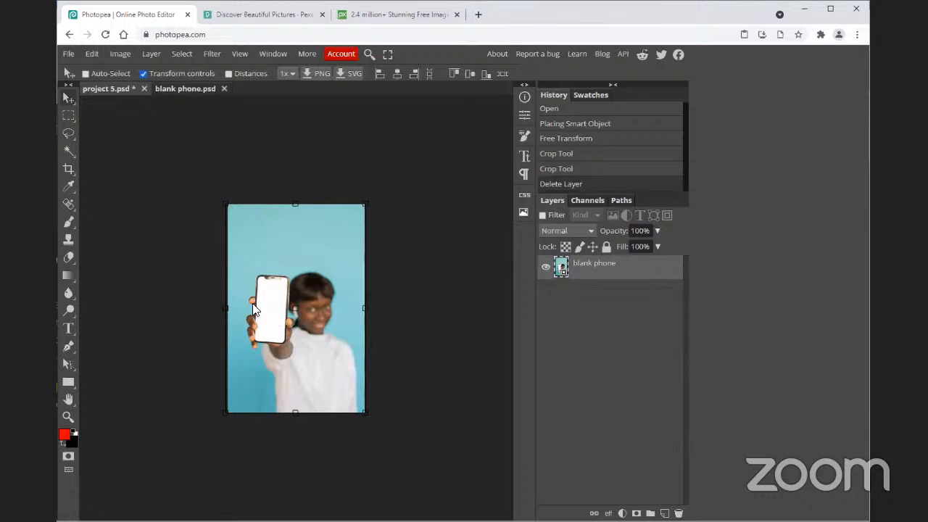
# Step: Select the white phone screen with the Magic Wand at tolerance 16 and try to delete its pixels
pyautogui.click(66, 150)
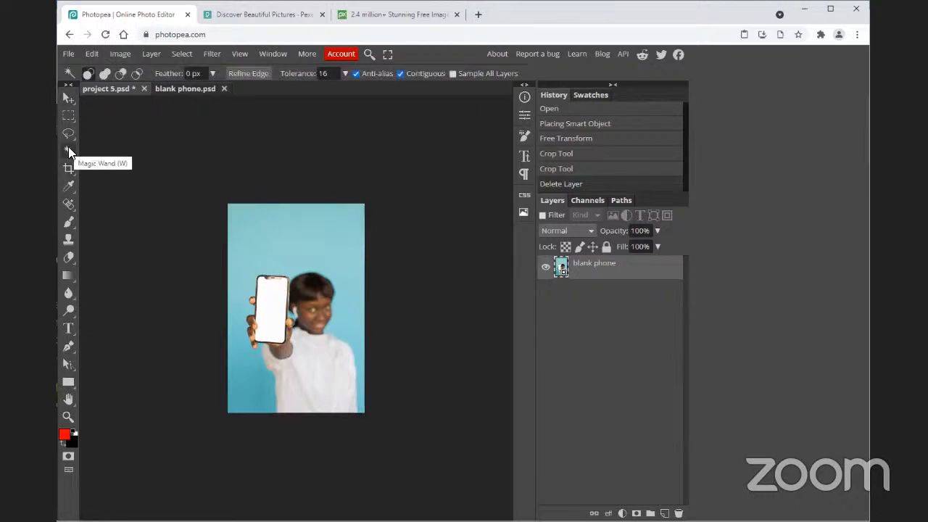
pyautogui.click(269, 299)
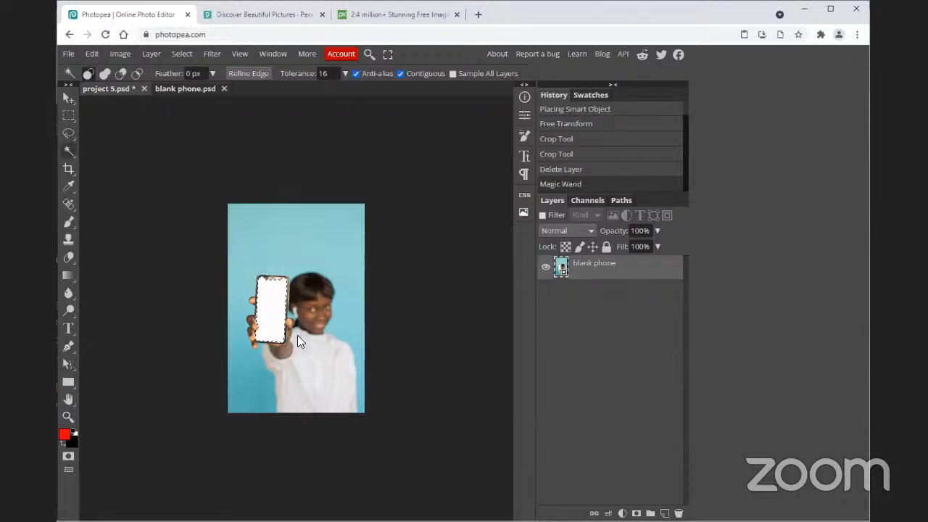
pyautogui.press('Delete')
# Step: Rasterize the blank phone layer
pyautogui.click(154, 55)
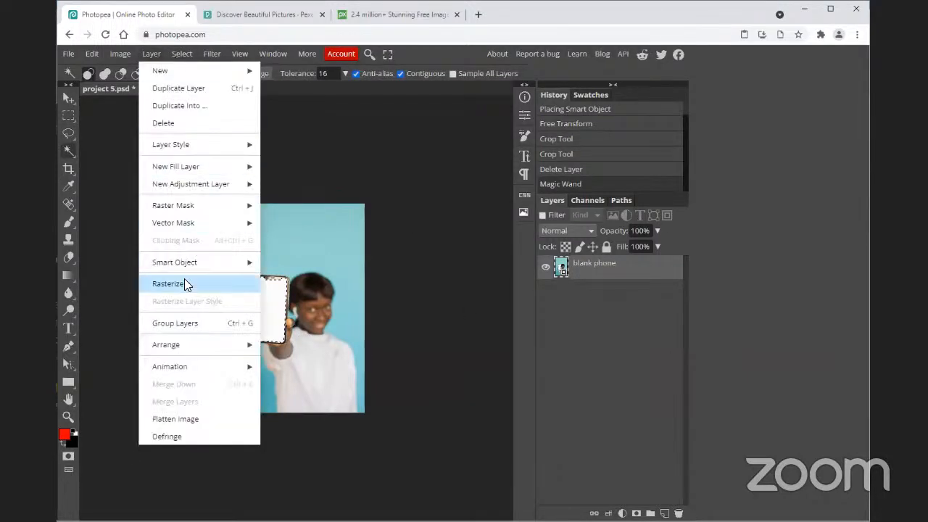
pyautogui.click(632, 309)
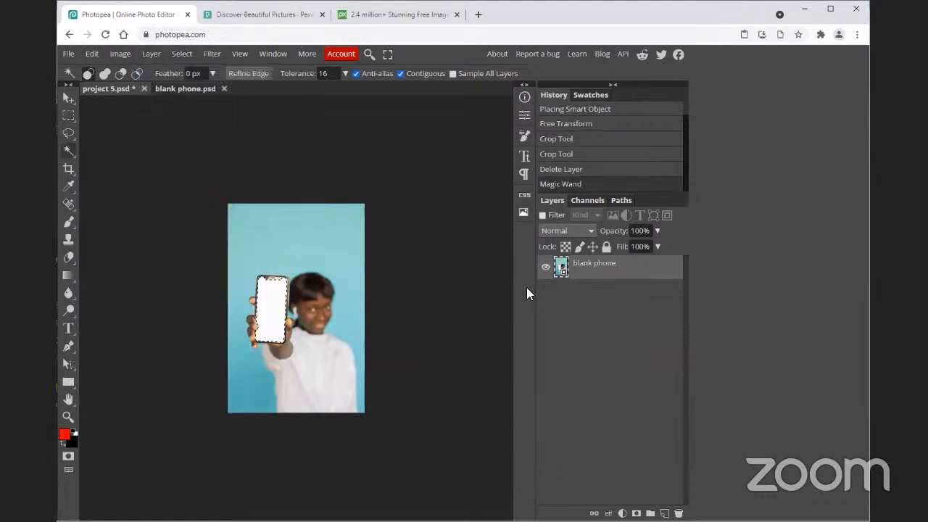
pyautogui.click(68, 55)
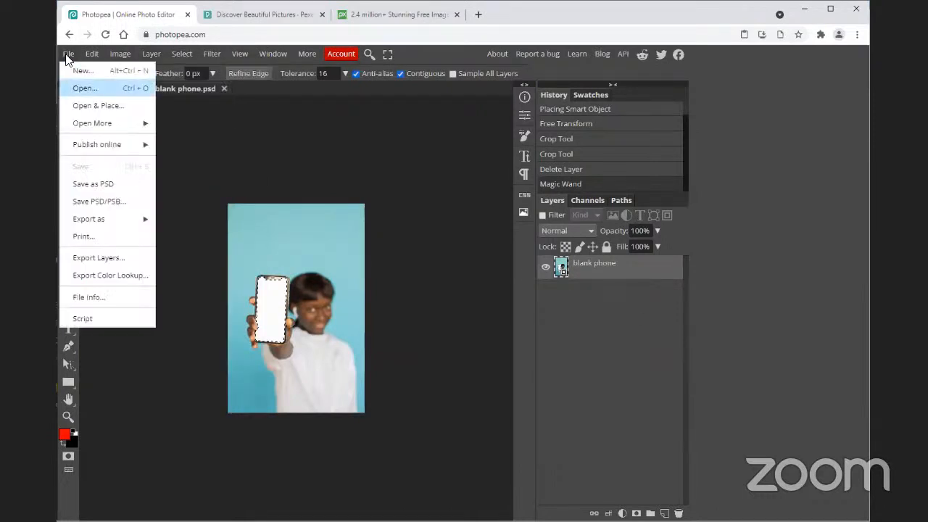
pyautogui.click(613, 313)
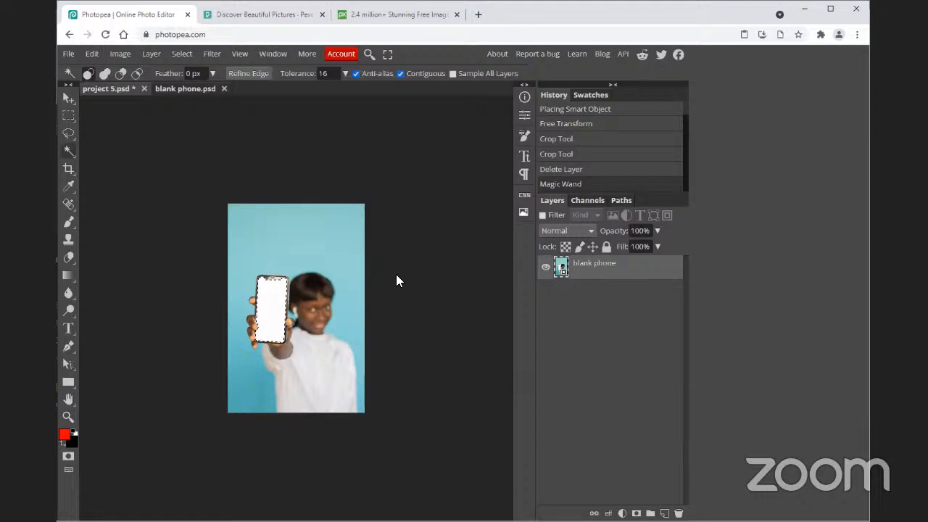
pyautogui.click(150, 54)
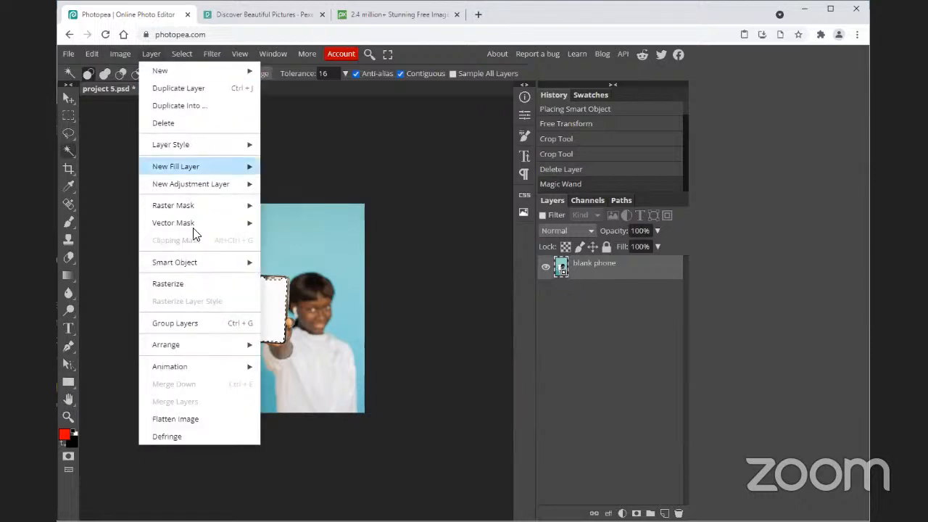
pyautogui.click(199, 283)
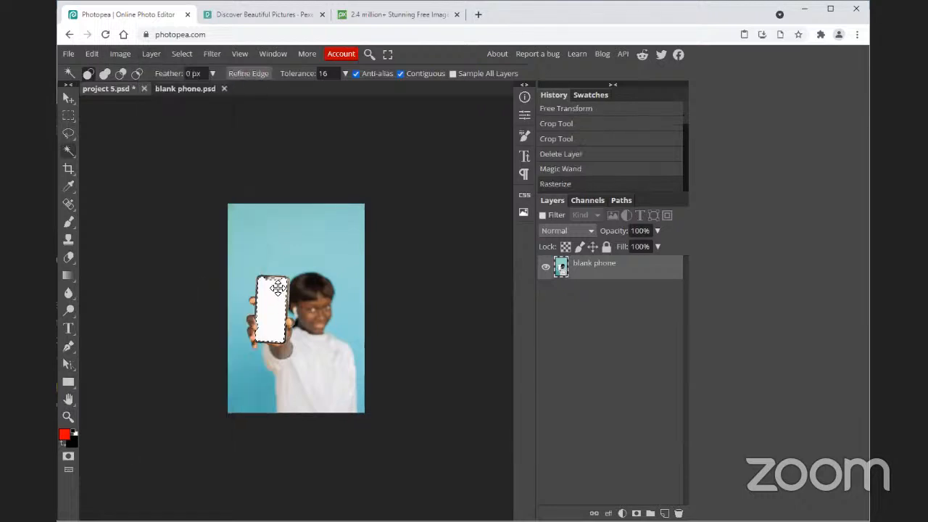
# Step: Clear the selected phone screen to transparency and deselect, checking the cutout by toggling the blank phone layer's visibility
pyautogui.press('Delete')
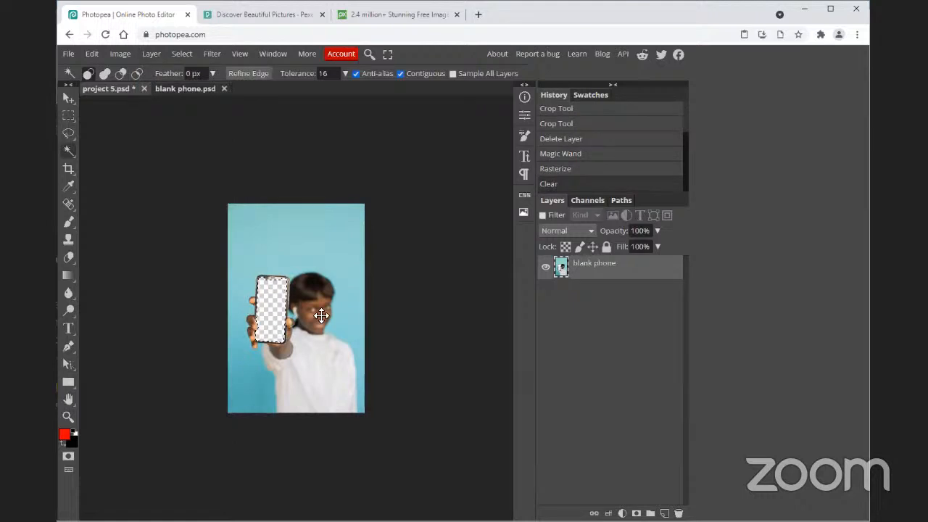
pyautogui.click(181, 53)
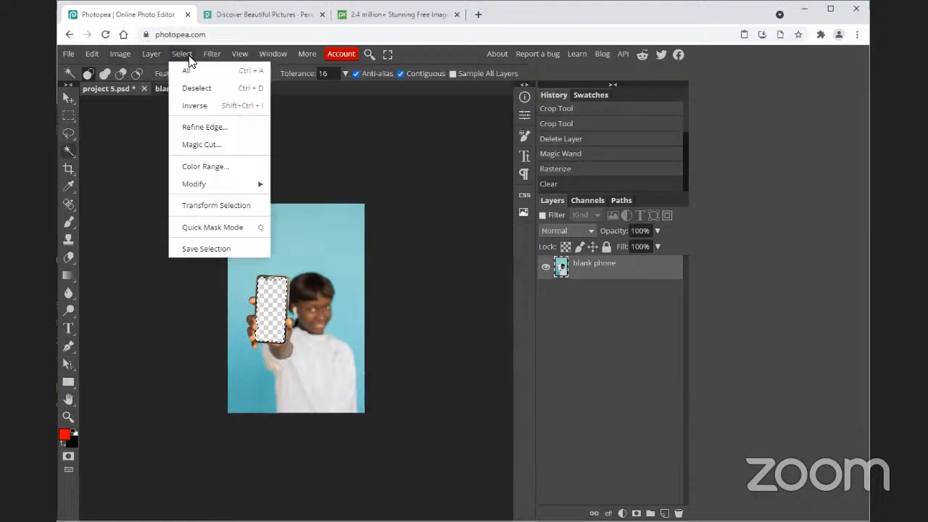
pyautogui.click(196, 87)
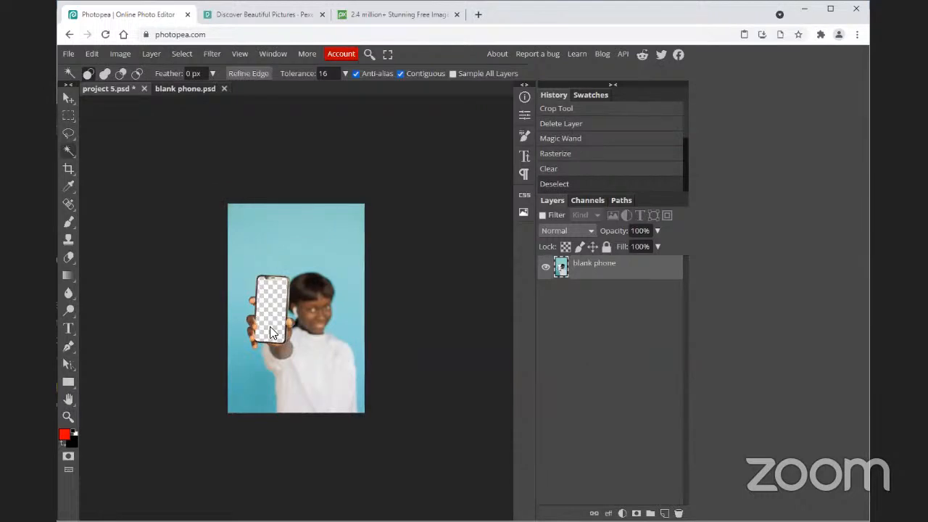
pyautogui.click(546, 267)
pyautogui.click(546, 269)
# Step: Place galaxy 1.png through galaxy 7.png into project 5 and move the blank phone layer above them all
pyautogui.click(72, 55)
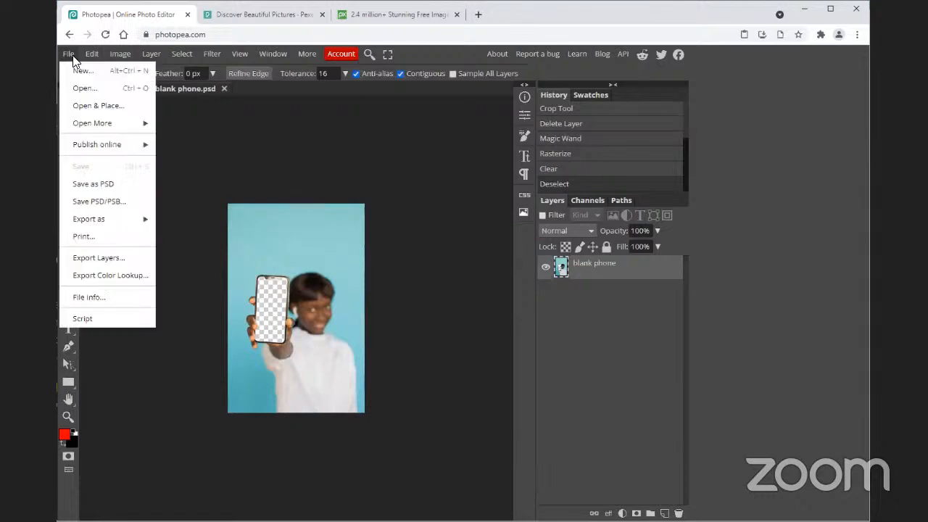
pyautogui.click(99, 106)
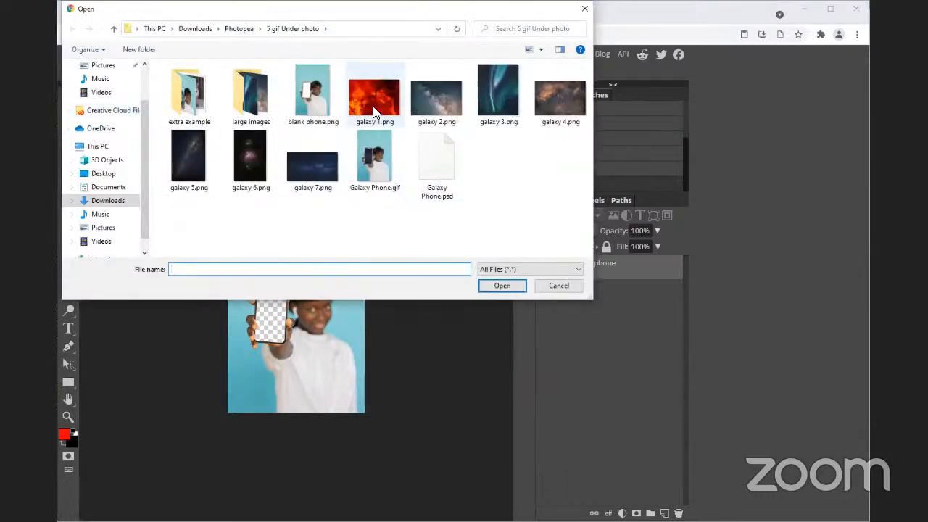
pyautogui.click(374, 110)
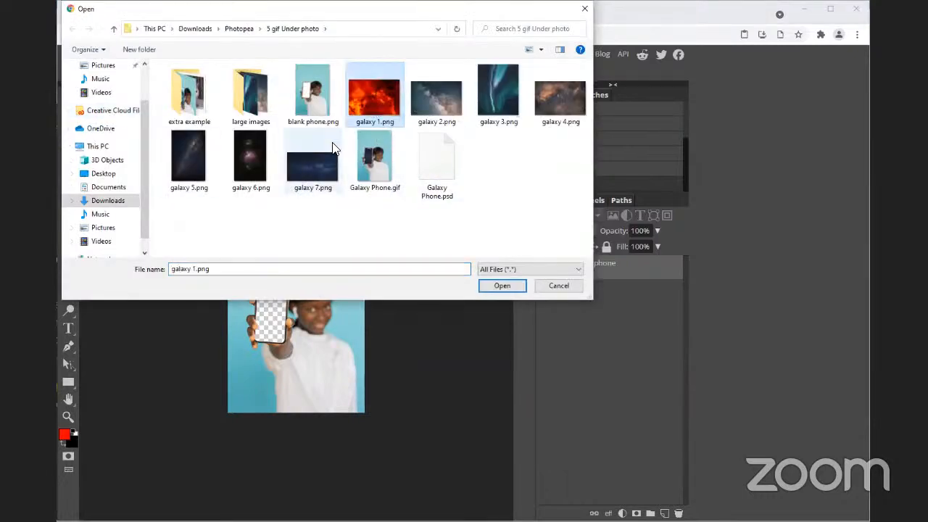
pyautogui.keyDown('shift'); pyautogui.click(323, 164); pyautogui.keyUp('shift')
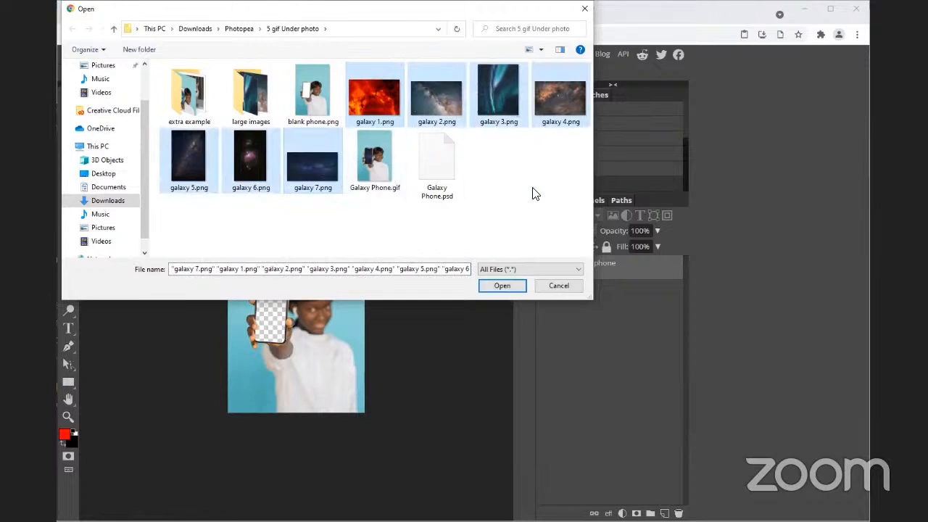
pyautogui.click(500, 285)
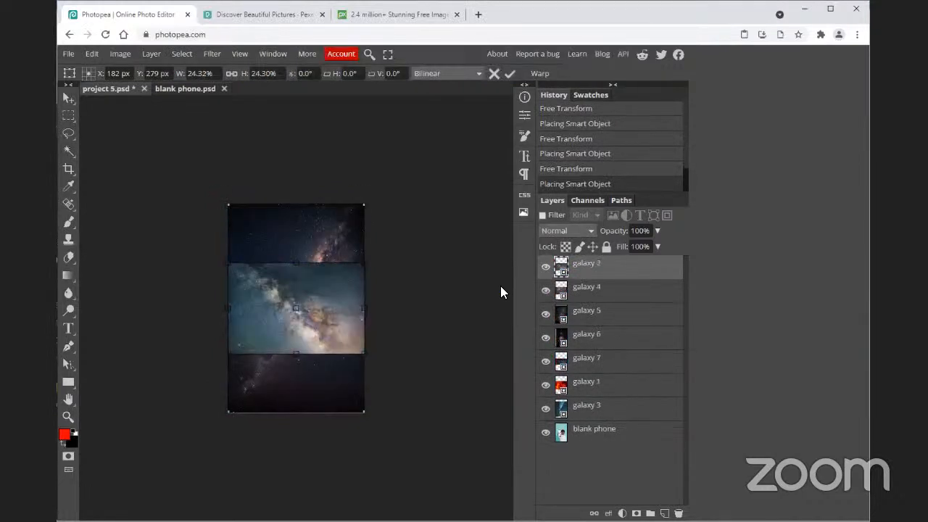
pyautogui.click(592, 434)
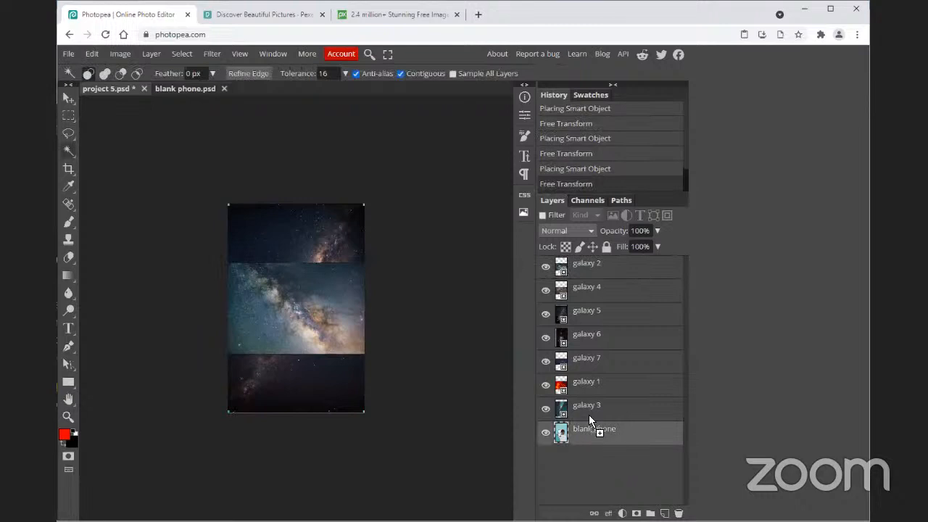
pyautogui.moveTo(587, 262); pyautogui.dragTo(589, 264)
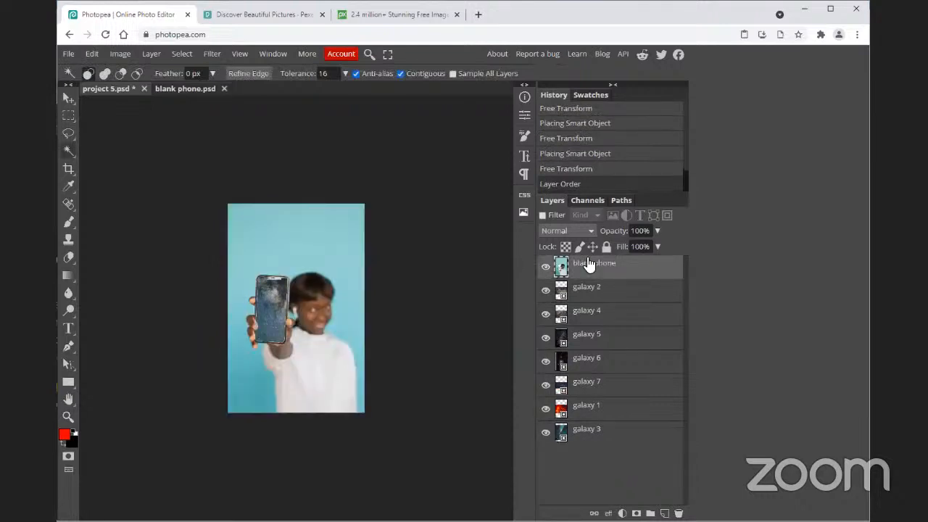
# Step: Hide the galaxy 2 and galaxy 4 layers
pyautogui.click(580, 297)
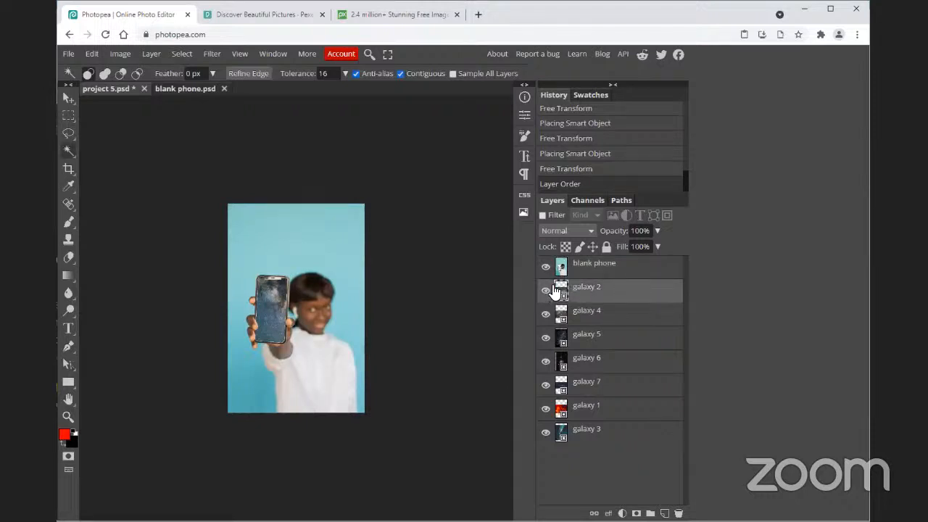
pyautogui.click(546, 292)
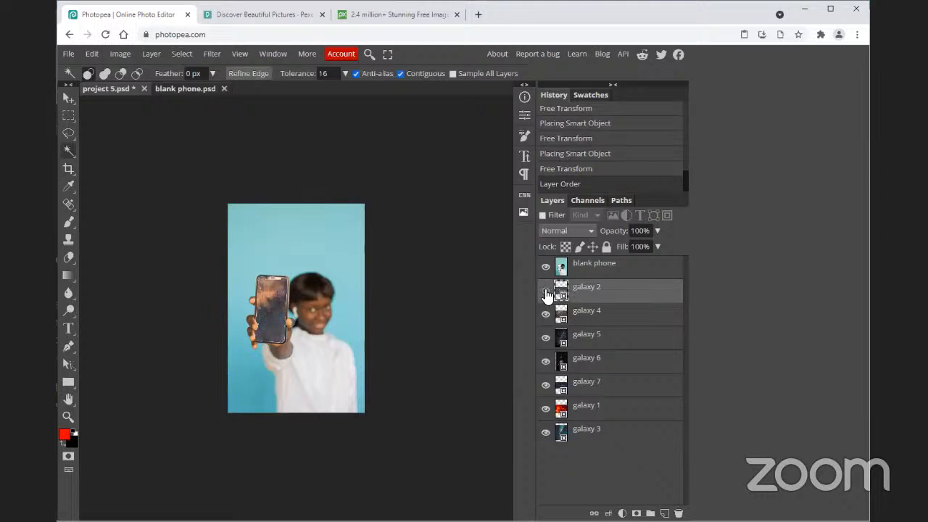
pyautogui.click(580, 316)
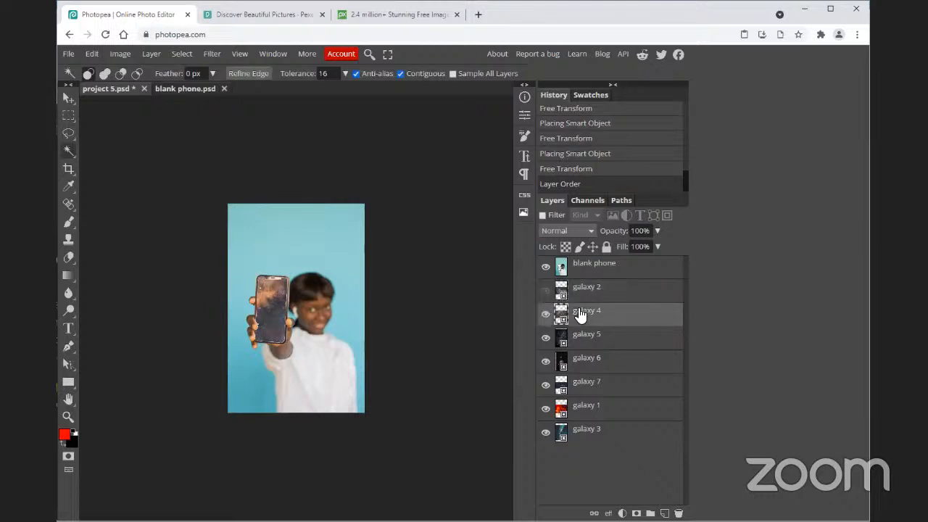
pyautogui.click(546, 316)
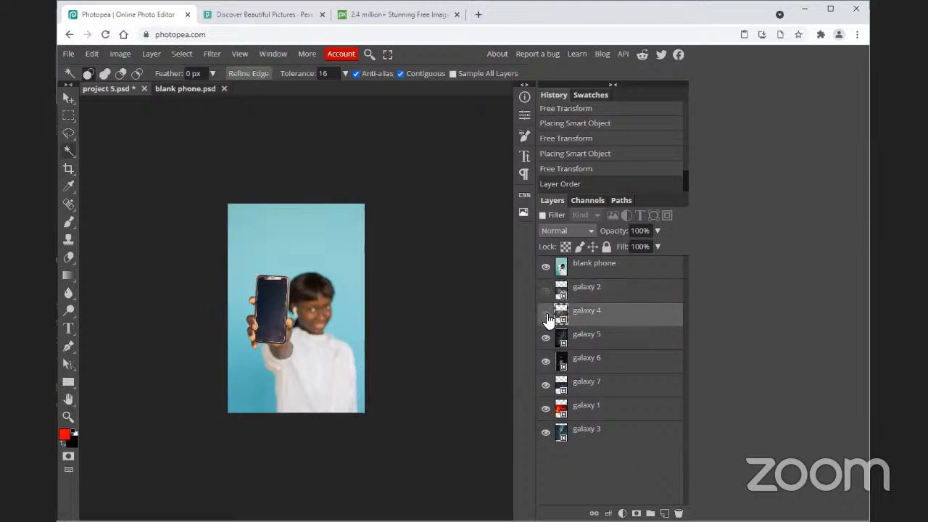
# Step: Shift the galaxy 5 image to the left behind the phone's screen cutout and hide its layer
pyautogui.click(599, 341)
pyautogui.press('v')
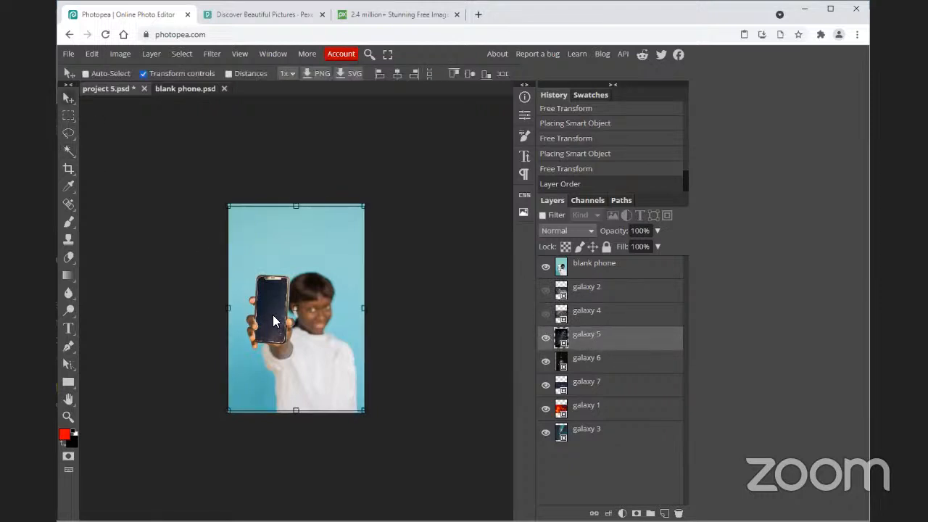
pyautogui.moveTo(273, 311); pyautogui.dragTo(242, 311)
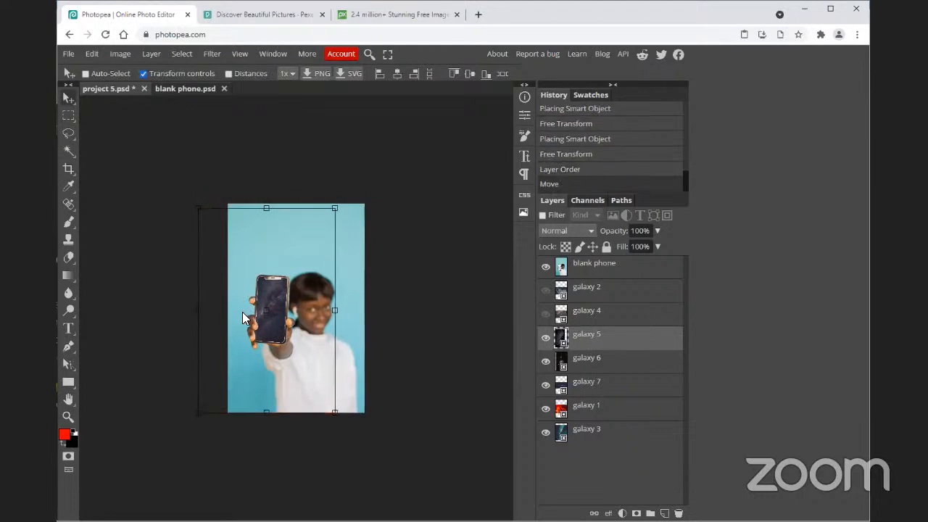
pyautogui.click(547, 338)
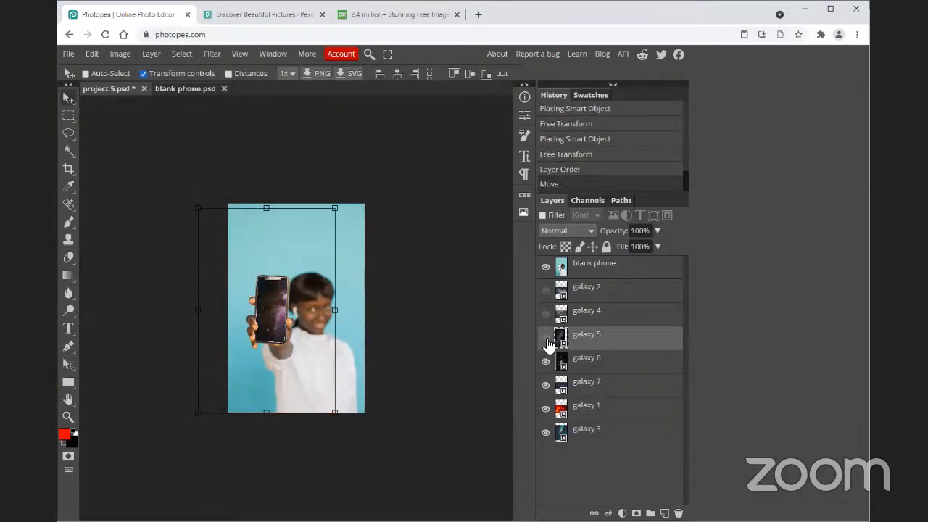
# Step: Shift the galaxy 6 image slightly left so its bright area fills the phone screen, and hide its layer
pyautogui.click(604, 368)
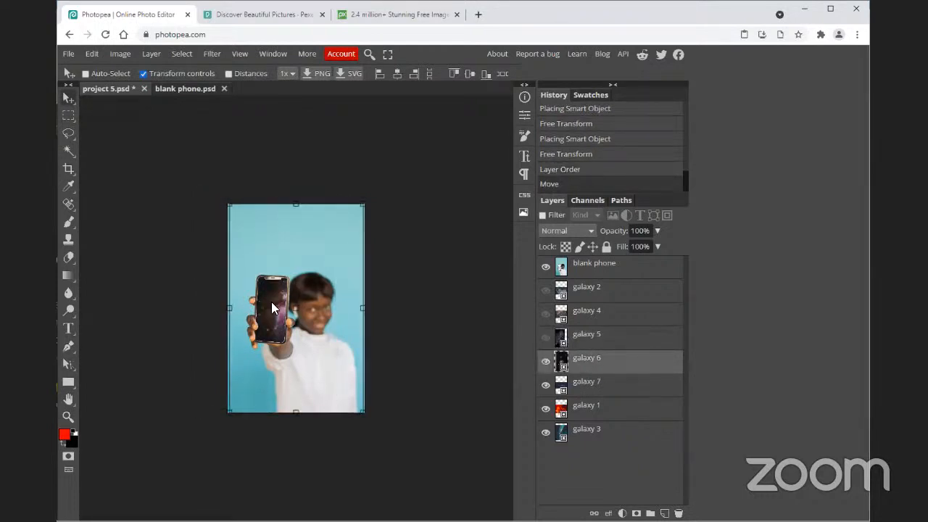
pyautogui.moveTo(274, 303); pyautogui.dragTo(264, 303)
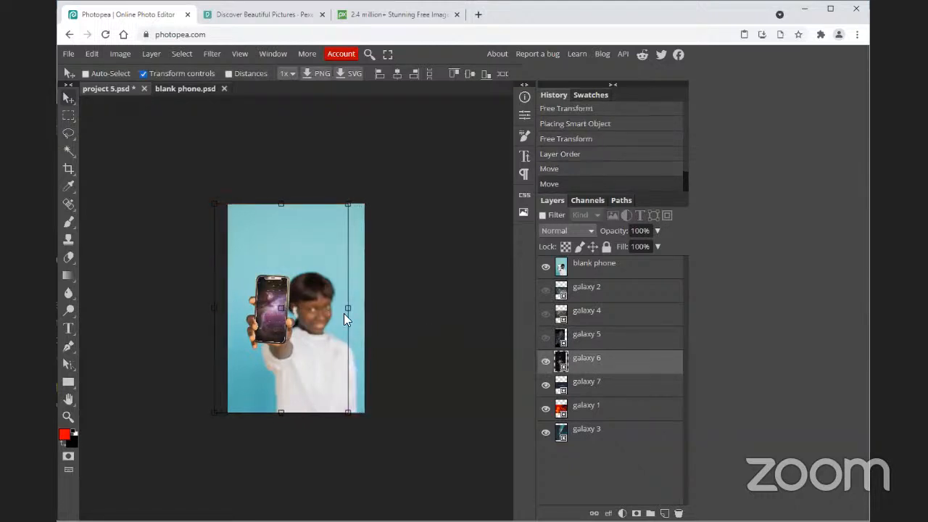
pyautogui.click(545, 363)
# Step: Shift the galaxy 7 image left behind the phone screen and hide the galaxy 7 and galaxy 1 layers
pyautogui.click(589, 388)
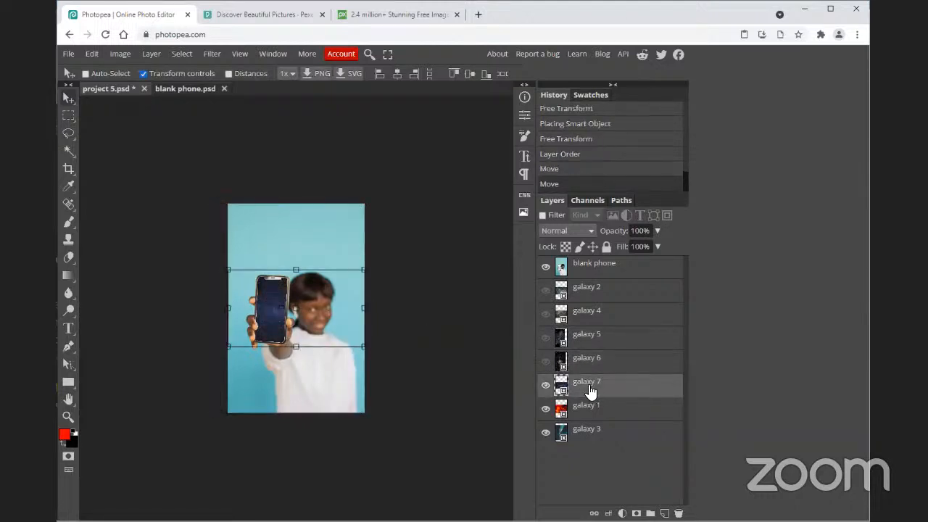
pyautogui.moveTo(262, 319); pyautogui.dragTo(226, 318)
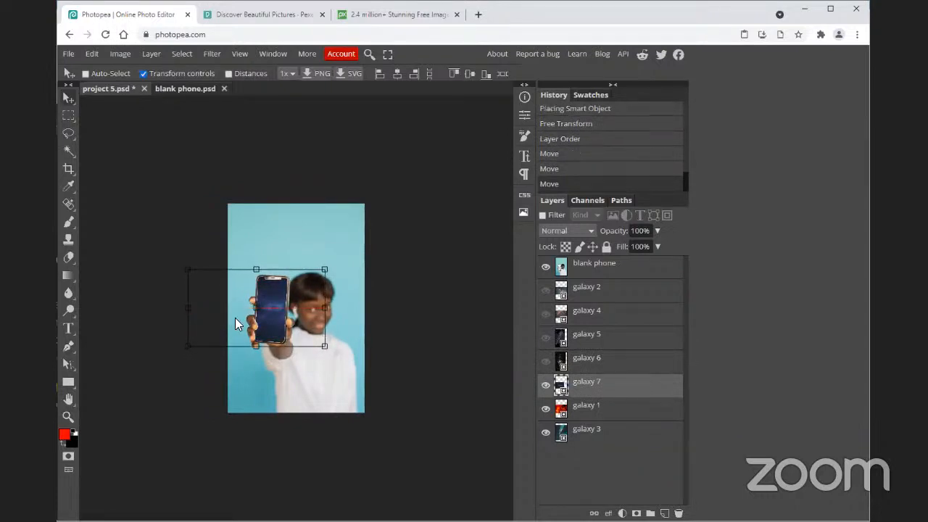
pyautogui.click(546, 386)
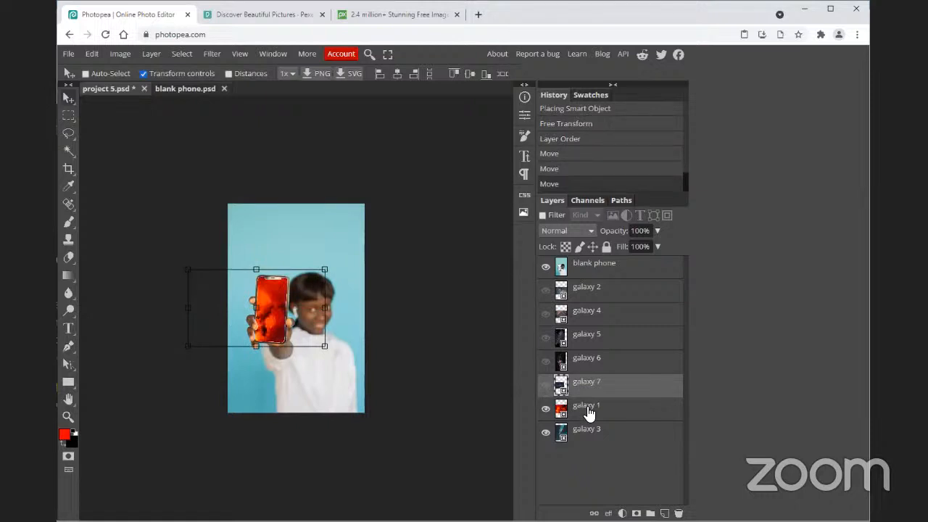
pyautogui.click(546, 411)
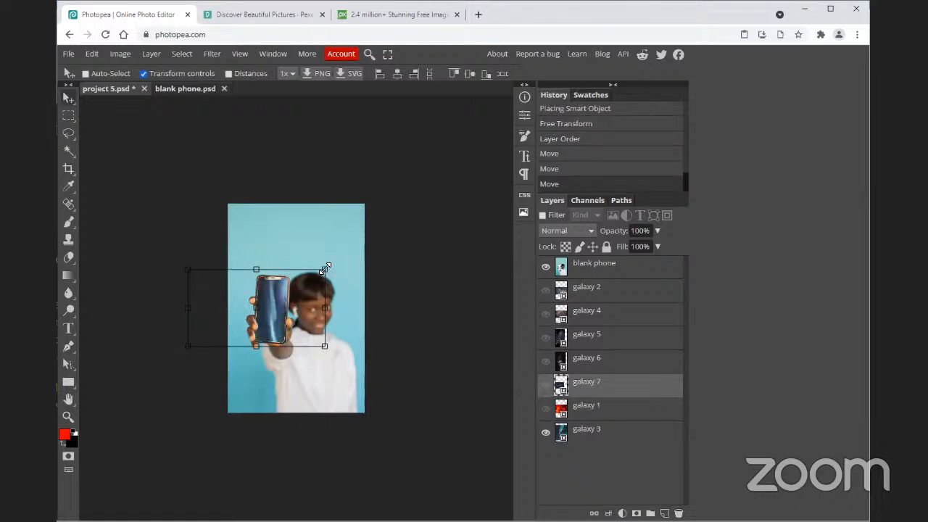
# Step: Scale the galaxy 3 image down proportionally to about 22.1% and position it behind the phone screen
pyautogui.moveTo(325, 268); pyautogui.dragTo(294, 297)
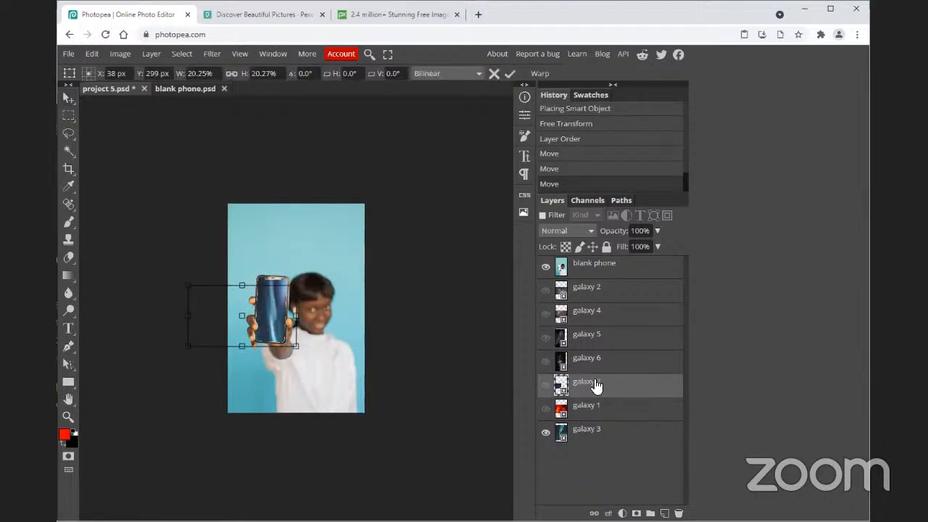
pyautogui.press('Escape')
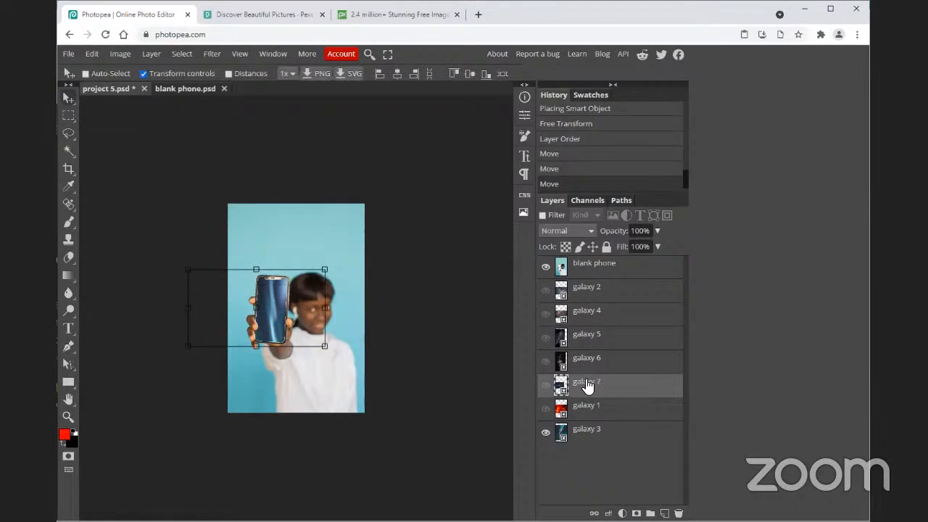
pyautogui.click(587, 432)
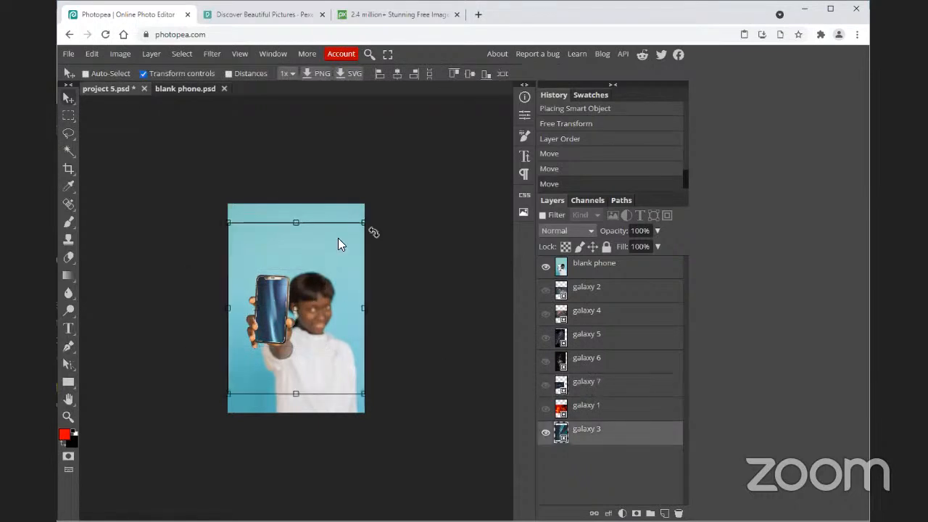
pyautogui.moveTo(364, 223); pyautogui.dragTo(310, 274)
pyautogui.moveTo(270, 319); pyautogui.dragTo(281, 299)
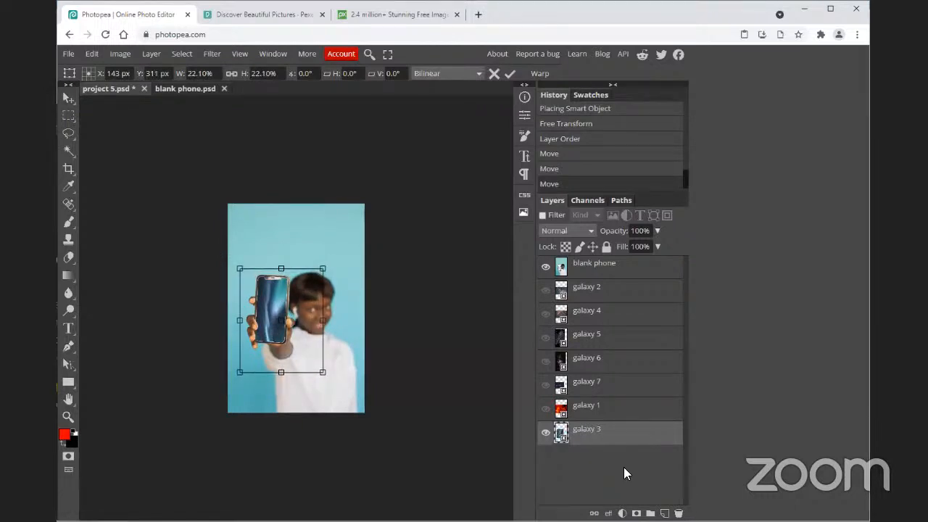
# Step: Show the hidden galaxy 1, 7, 6, 5, 4 and 2 layers again
pyautogui.click(545, 408)
pyautogui.click(545, 384)
pyautogui.click(545, 360)
pyautogui.click(545, 336)
pyautogui.click(545, 313)
pyautogui.click(547, 294)
# Step: Hide the blank phone layer and rasterize all seven galaxy layers together
pyautogui.click(602, 296)
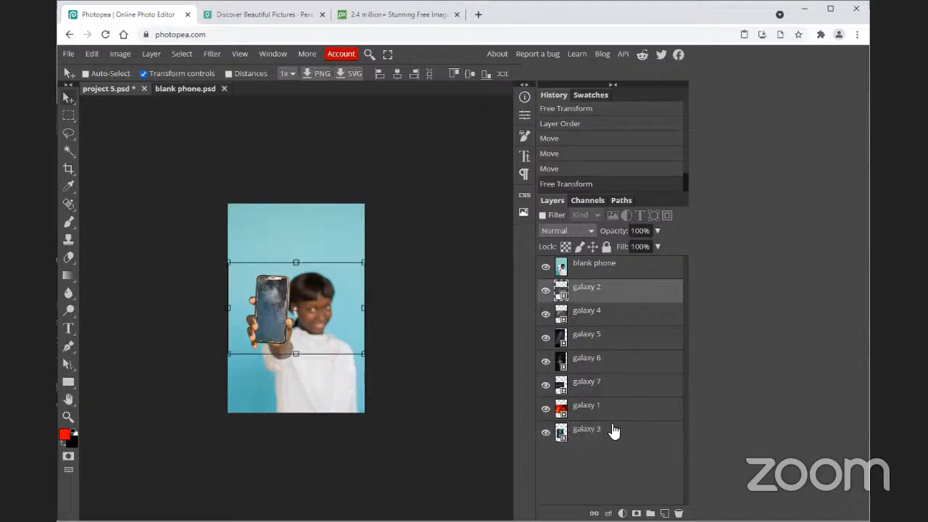
pyautogui.click(546, 270)
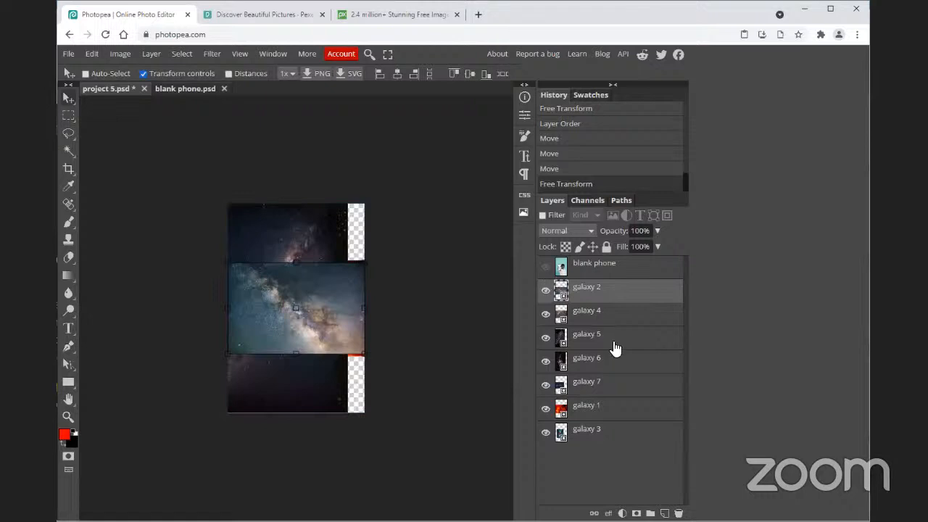
pyautogui.keyDown('shift'); pyautogui.click(608, 433); pyautogui.keyUp('shift')
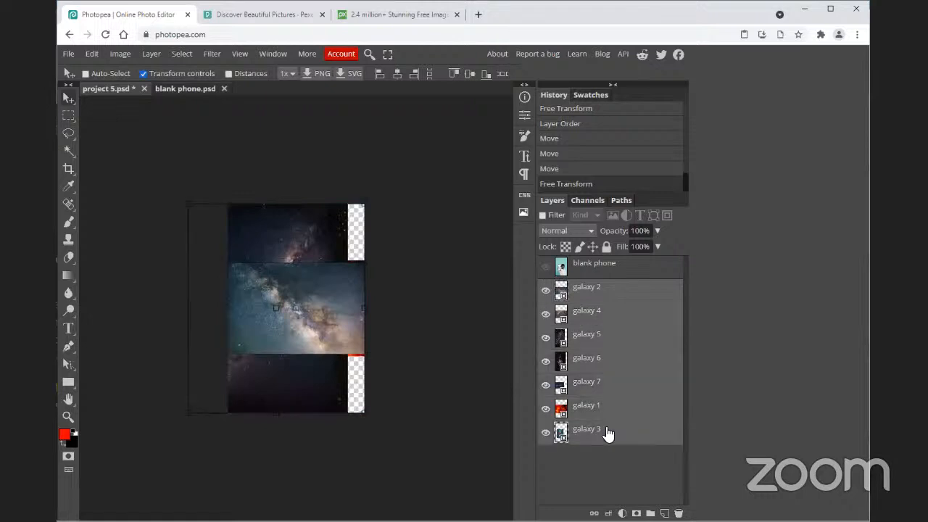
pyautogui.click(146, 55)
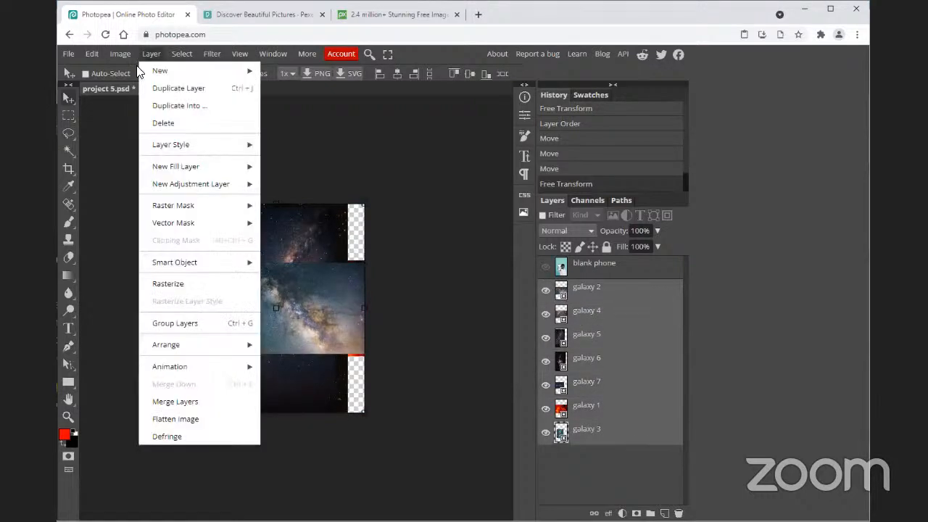
pyautogui.moveTo(202, 358)
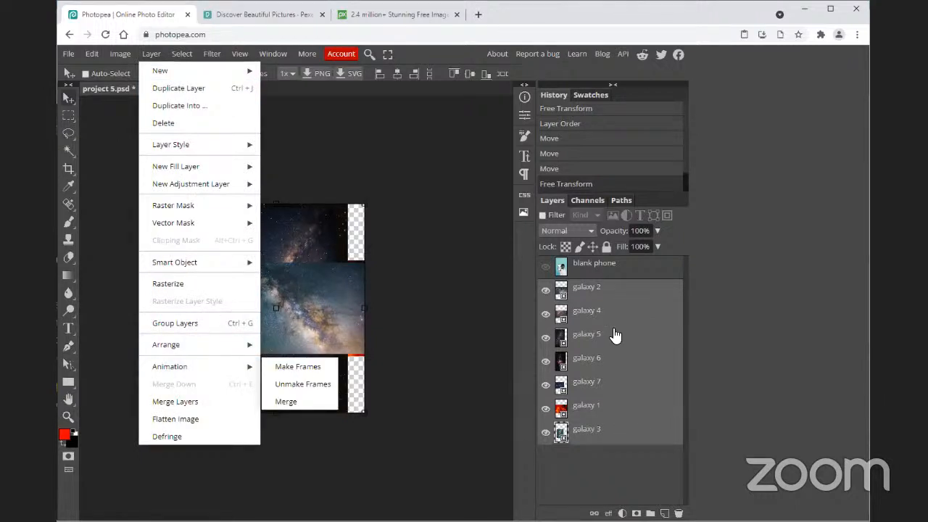
pyautogui.click(187, 284)
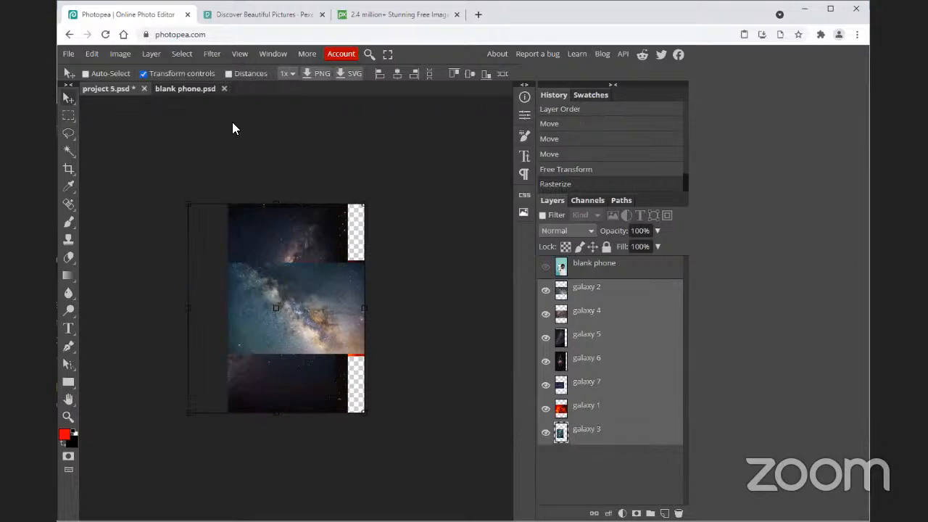
# Step: Make animation frames from the seven galaxy layers and show the blank phone layer again
pyautogui.click(158, 57)
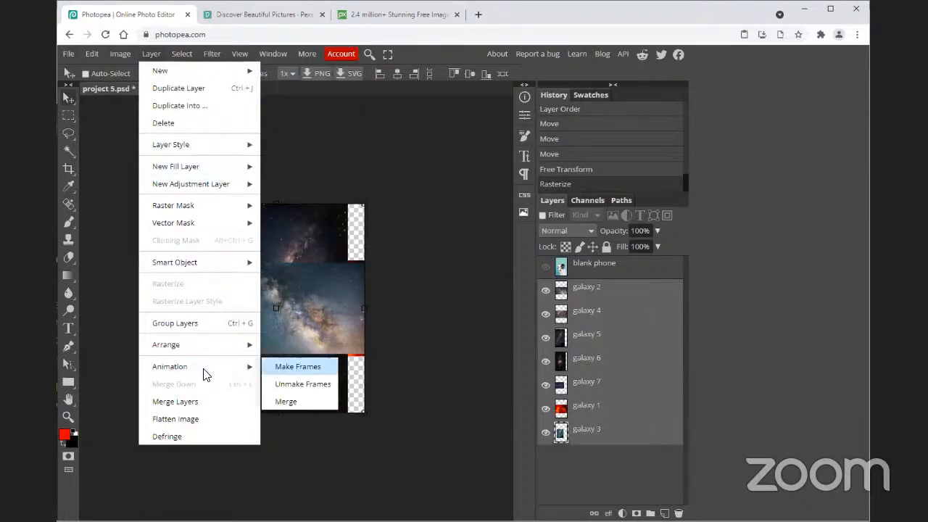
pyautogui.click(283, 367)
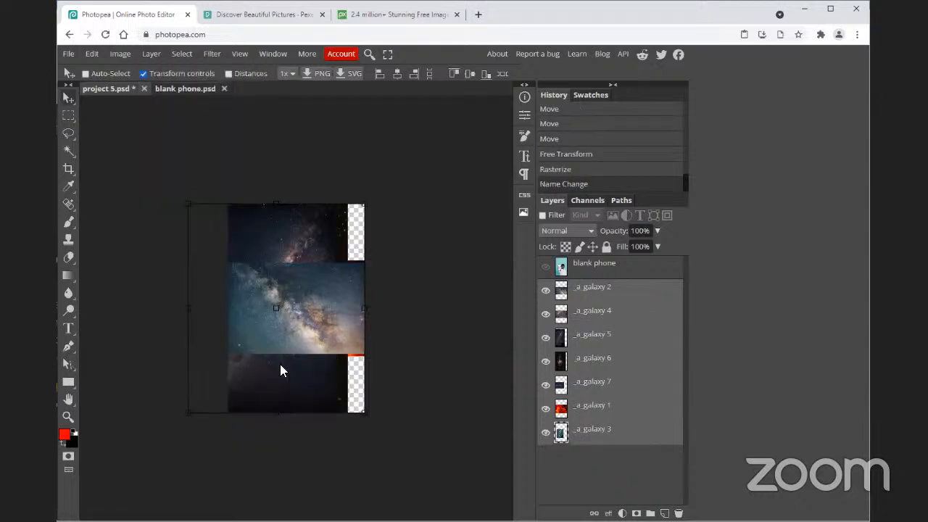
pyautogui.click(558, 274)
pyautogui.click(547, 268)
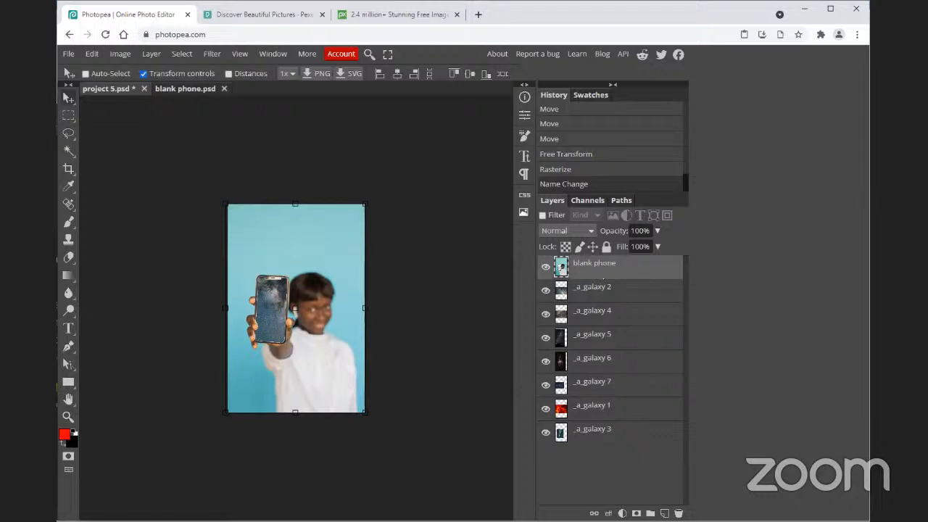
# Step: Preview the project 5 animation in the GIF export settings and close the preview
pyautogui.click(65, 55)
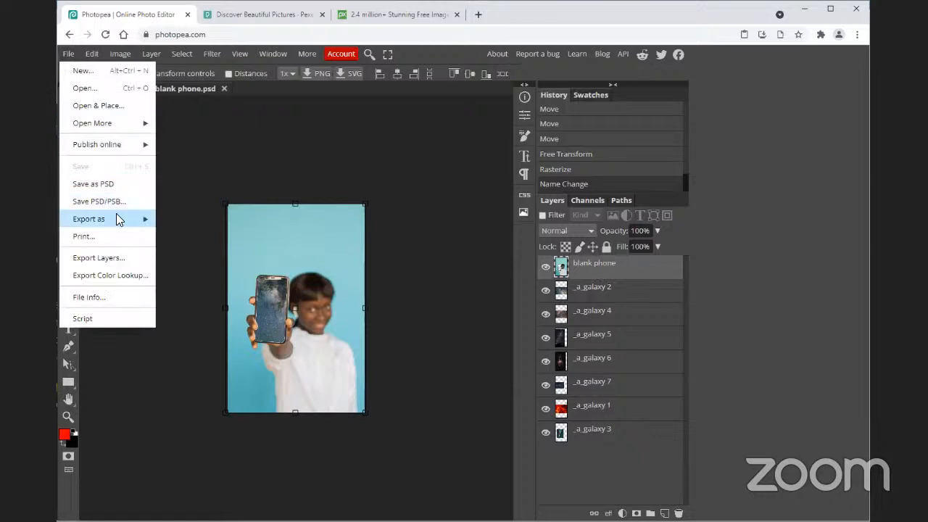
pyautogui.moveTo(121, 216)
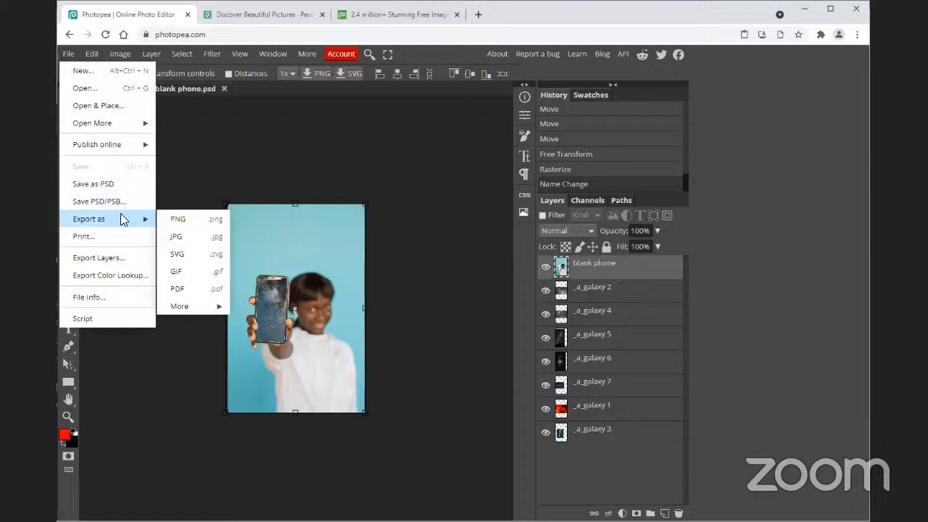
pyautogui.click(181, 270)
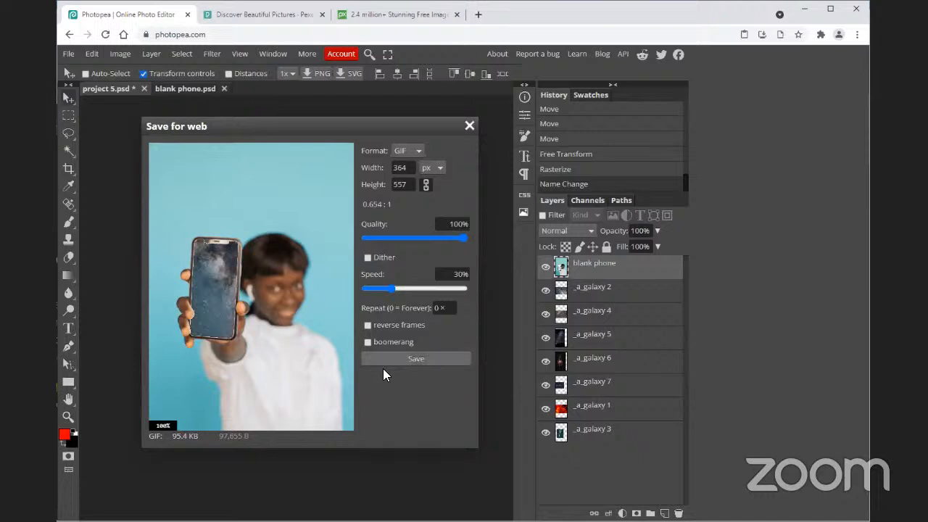
pyautogui.click(859, 505)
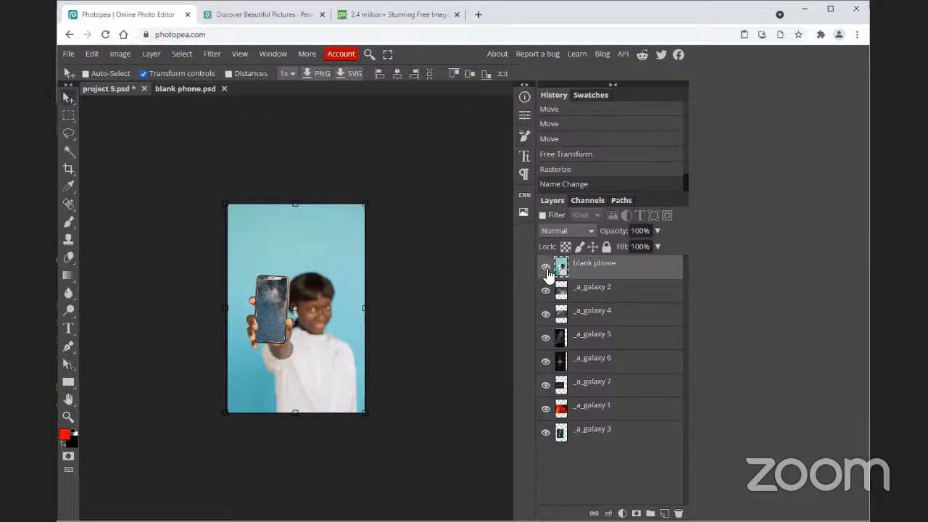
# Step: Check the blank phone layer by toggling its visibility, and look over the original blank phone document and the open stock photo sites
pyautogui.click(545, 268)
pyautogui.click(545, 267)
pyautogui.click(186, 89)
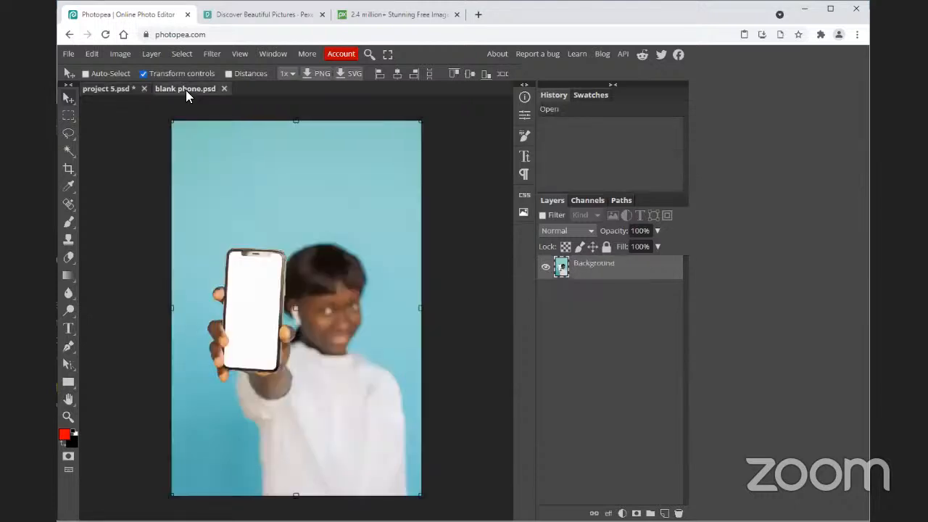
pyautogui.click(134, 88)
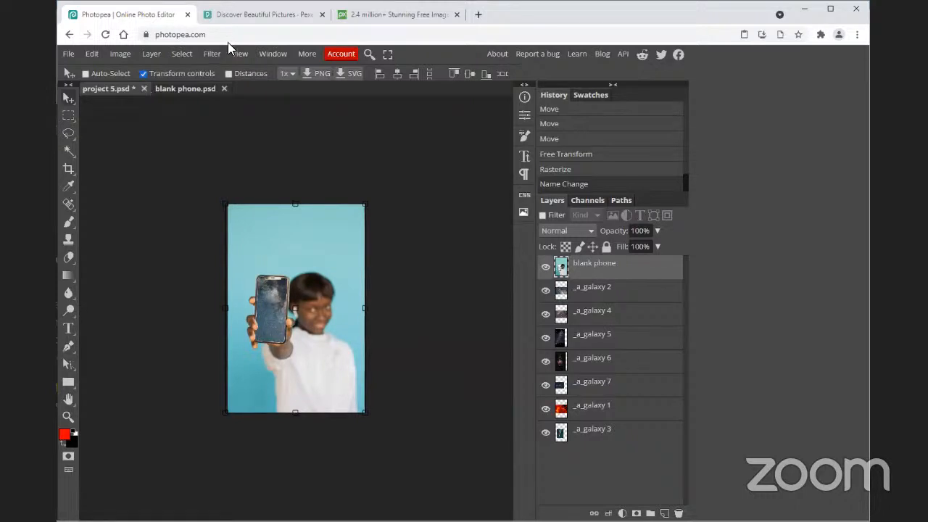
pyautogui.click(229, 17)
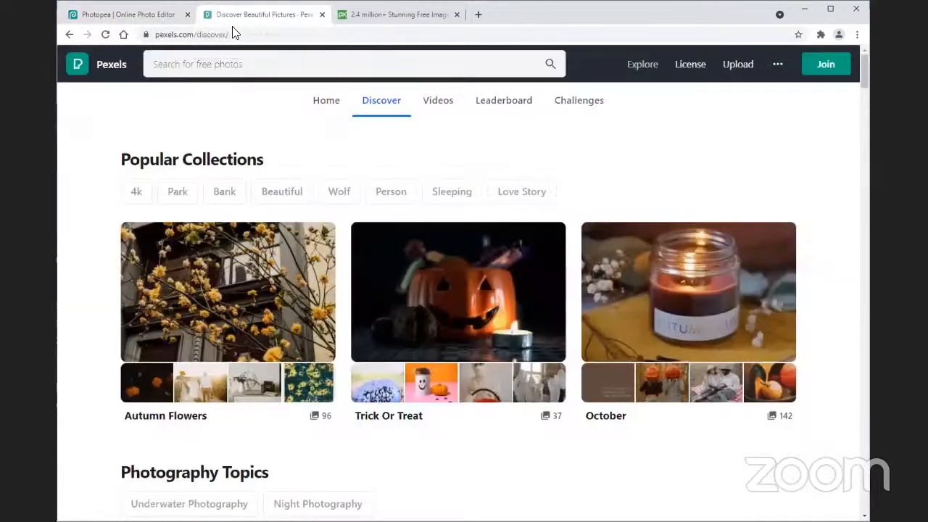
pyautogui.click(339, 26)
pyautogui.hotkey('ctrl', 'shift', 'Tab')
pyautogui.click(132, 15)
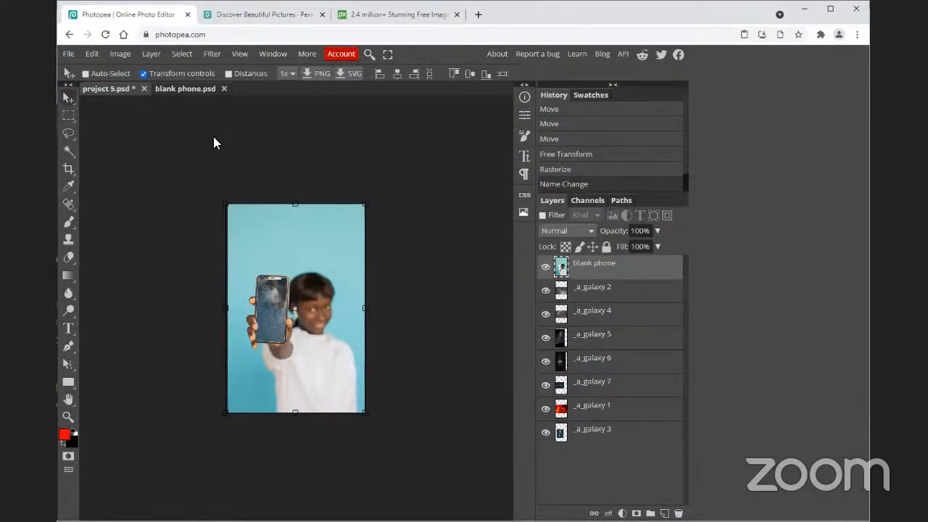
# Step: Close project 5.psd, discarding its unsaved work, and close blank phone.psd
pyautogui.click(144, 90)
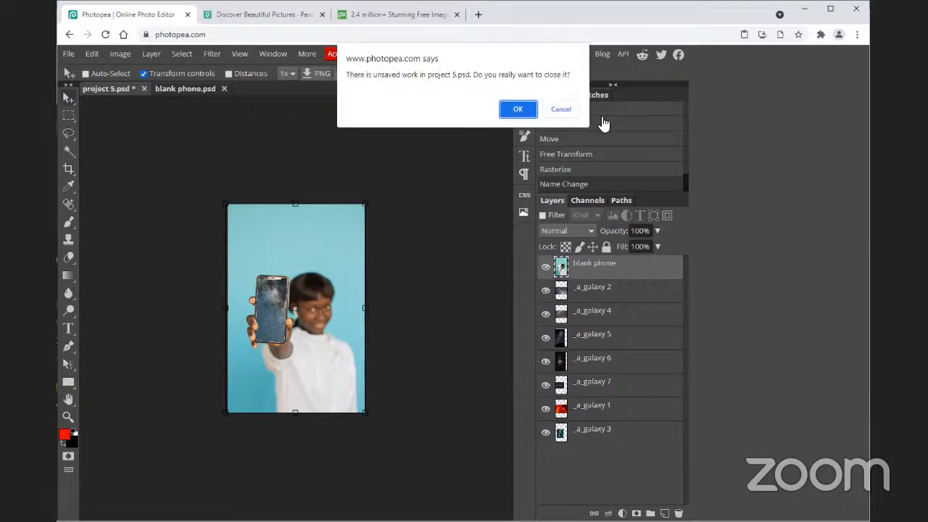
pyautogui.click(519, 108)
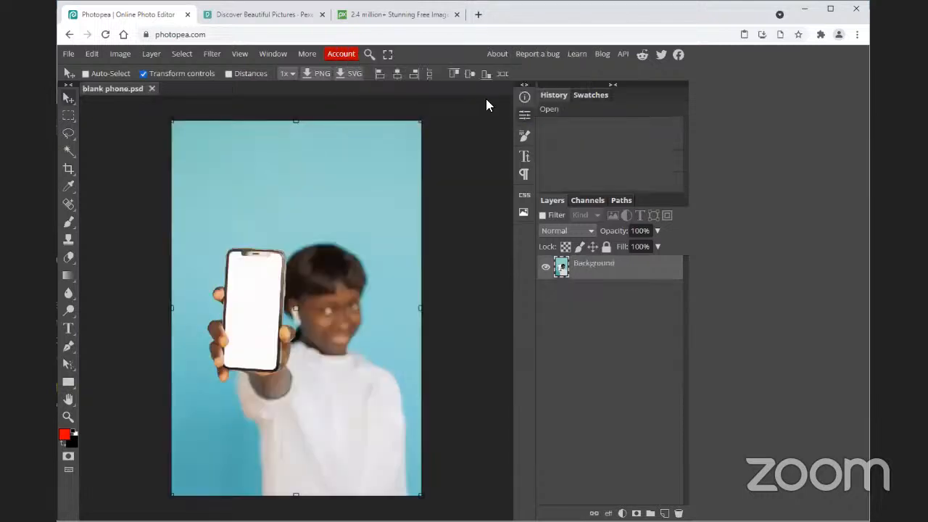
pyautogui.click(152, 89)
# Step: Open beach 2 boomerang.gif from the 4 Gif Boomerang folder
pyautogui.click(68, 53)
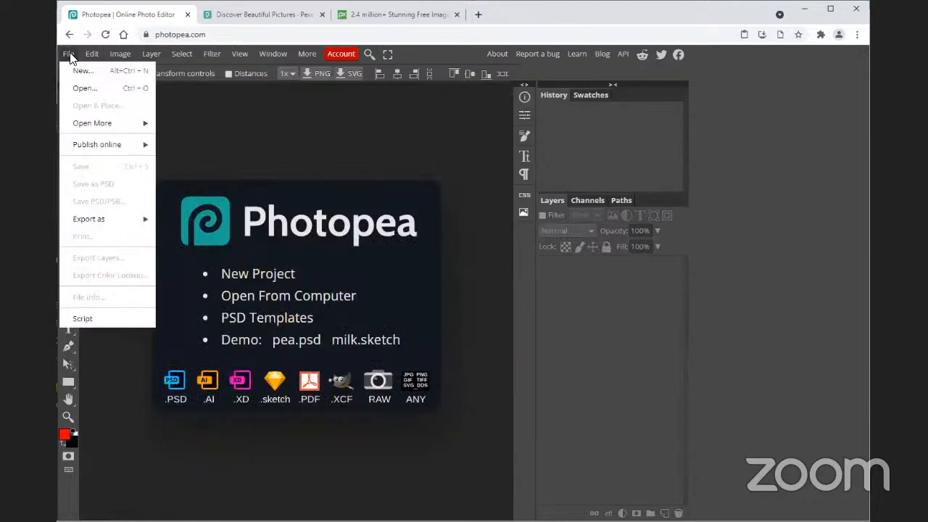
pyautogui.click(86, 83)
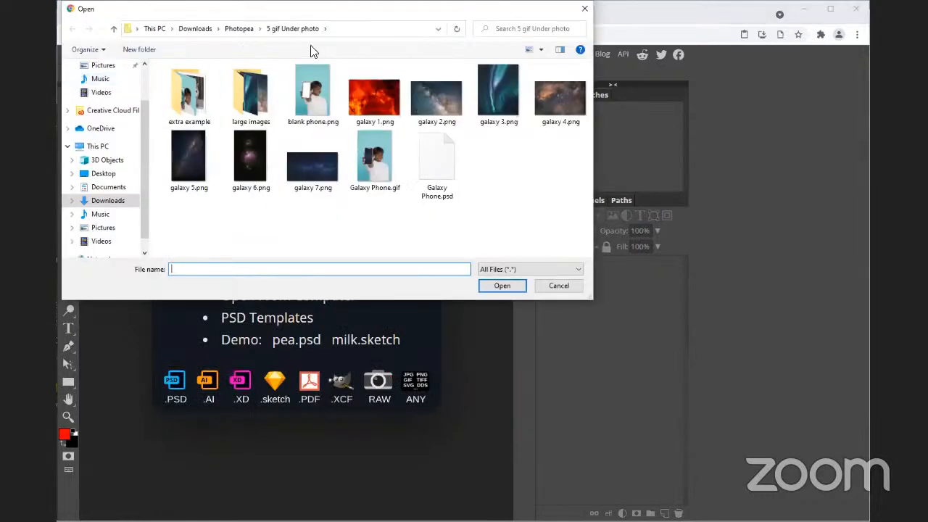
pyautogui.click(239, 29)
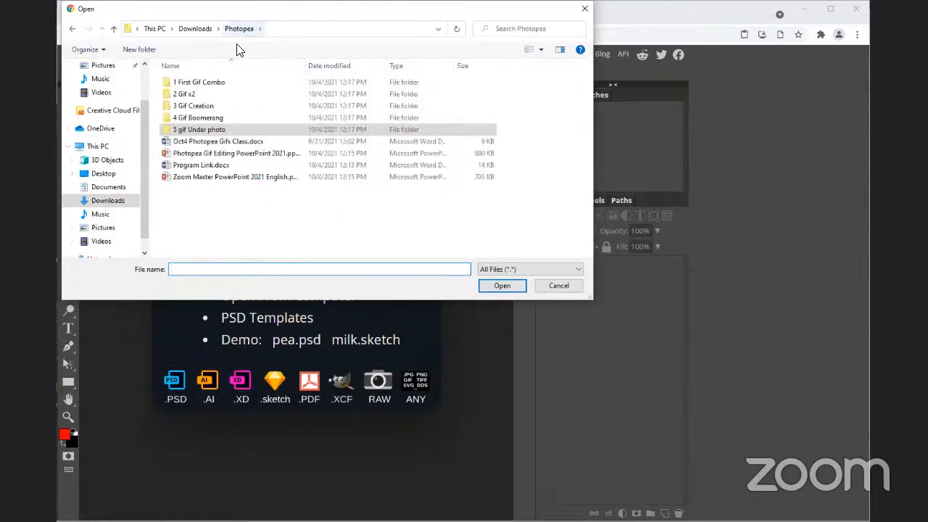
pyautogui.doubleClick(212, 117)
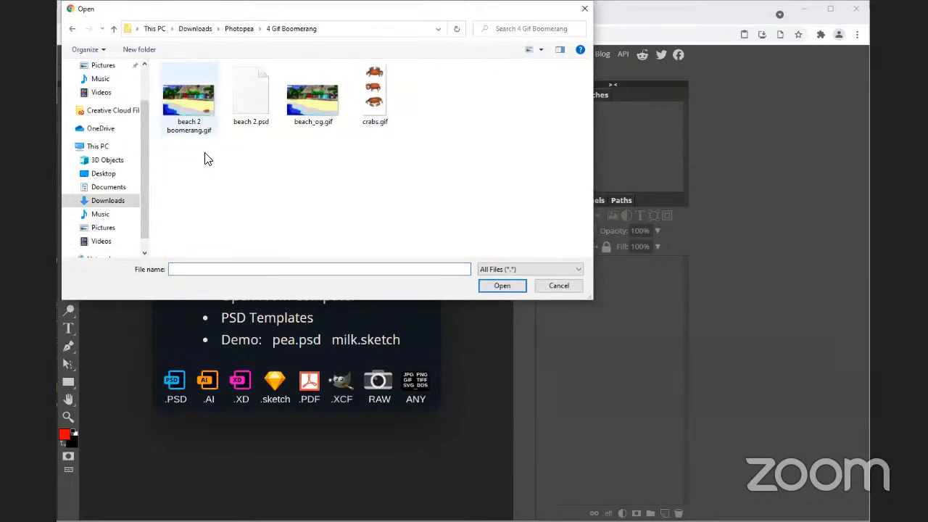
pyautogui.click(198, 109)
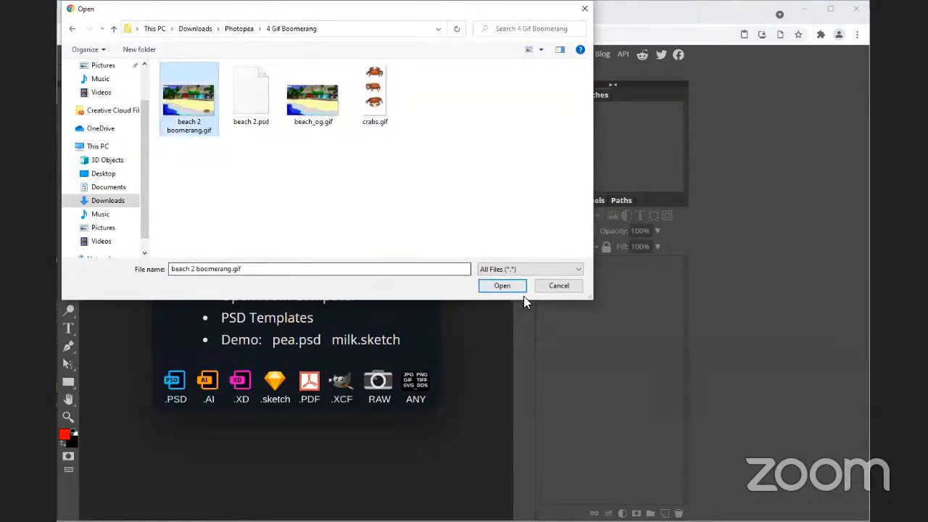
pyautogui.click(505, 287)
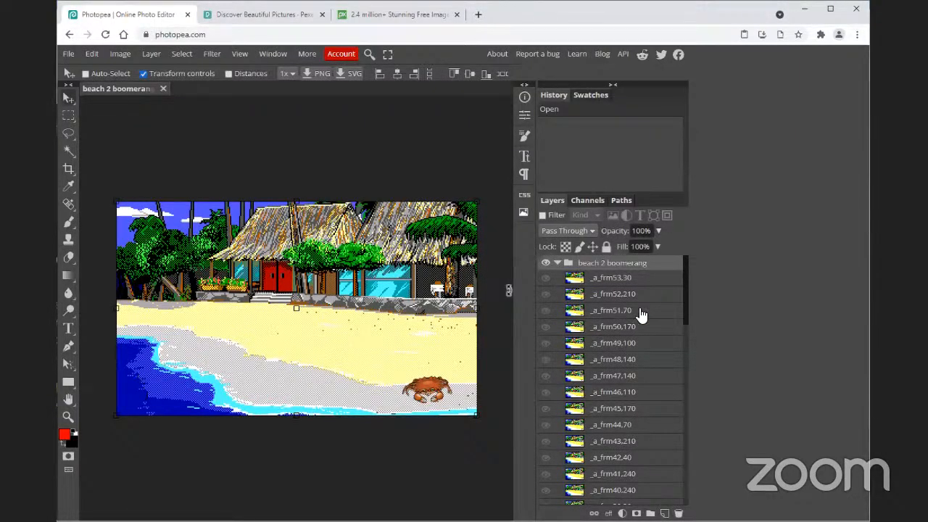
# Step: Look through all frame layers of the beach 2 boomerang group and collapse the group
pyautogui.scroll(-10, 641, 313)
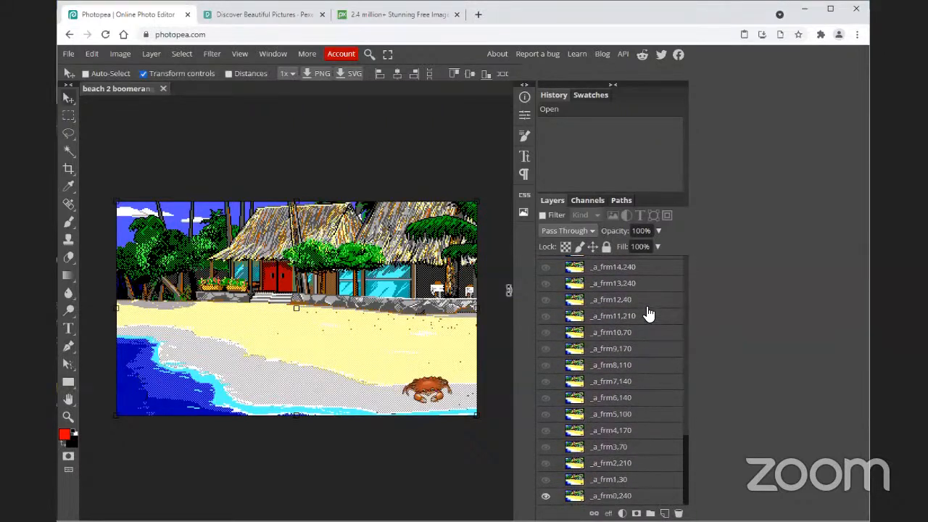
pyautogui.scroll(10, 649, 345)
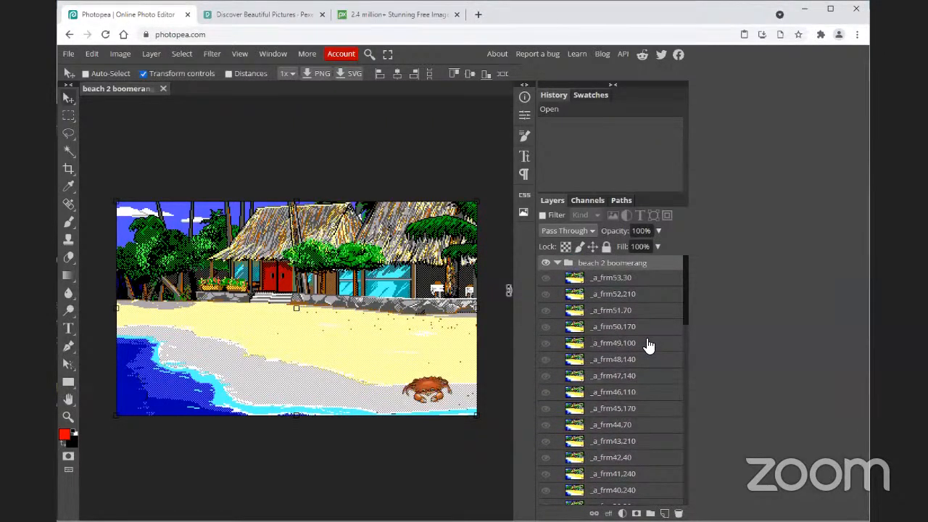
pyautogui.scroll(-1, 647, 294)
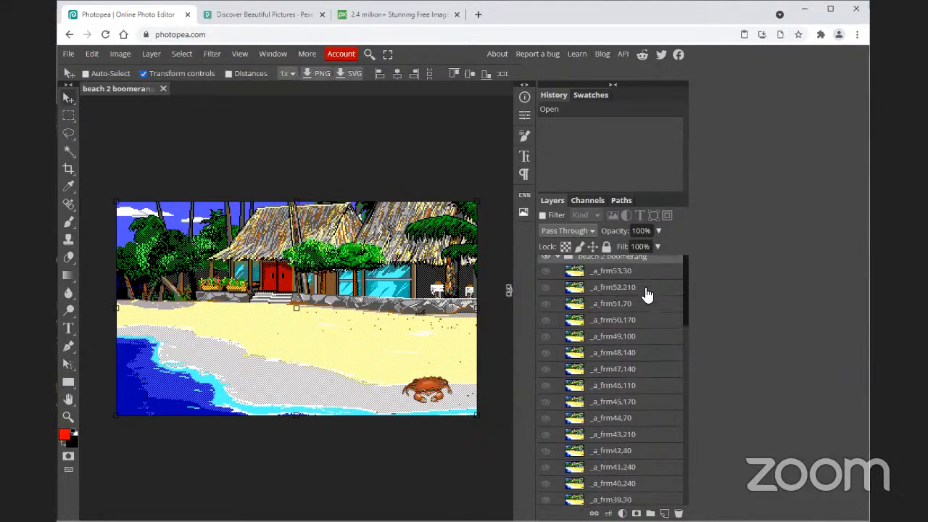
pyautogui.scroll(-6, 647, 294)
pyautogui.scroll(-3, 647, 292)
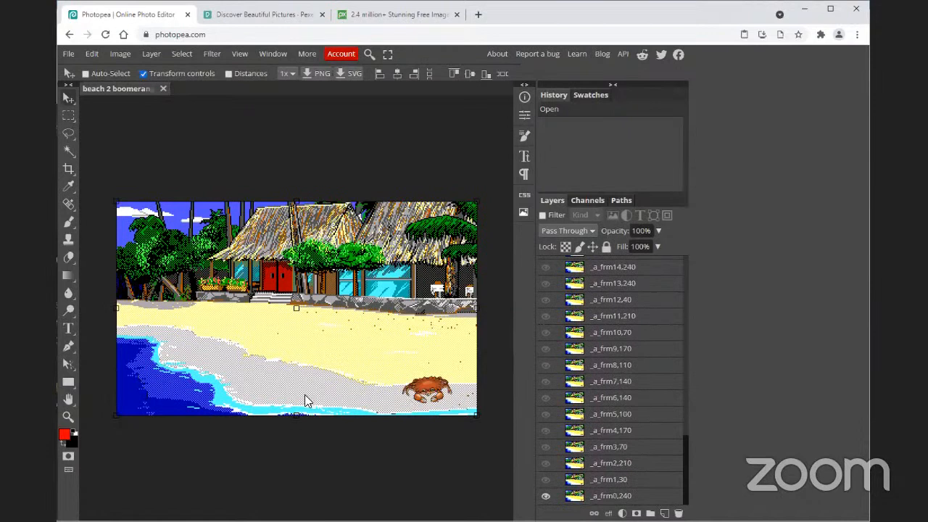
pyautogui.scroll(4, 667, 385)
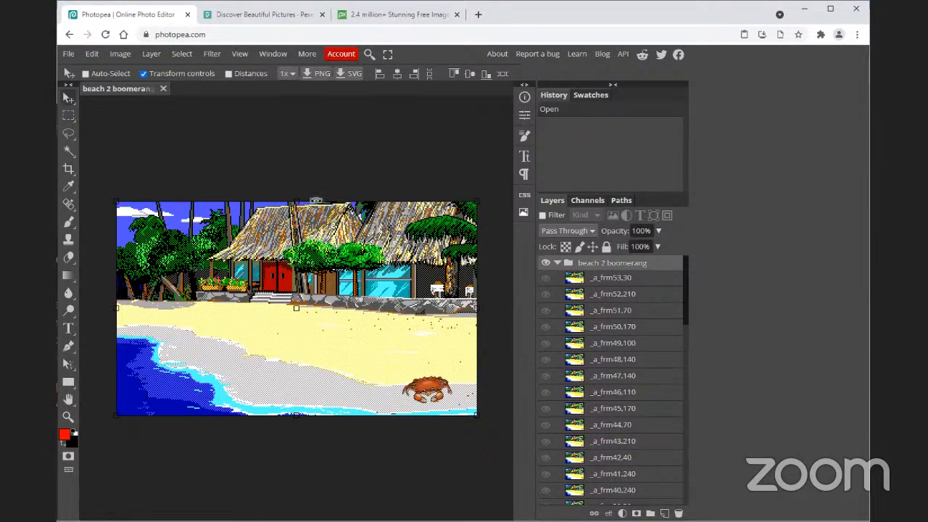
pyautogui.click(557, 263)
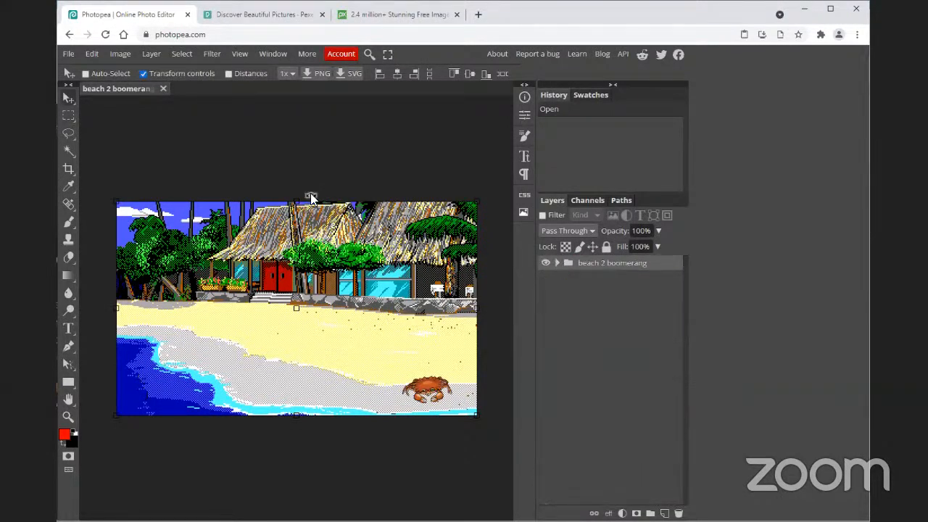
# Step: Preview the beach 2 boomerang animation in the GIF export settings at 100% speed and close the preview
pyautogui.click(68, 53)
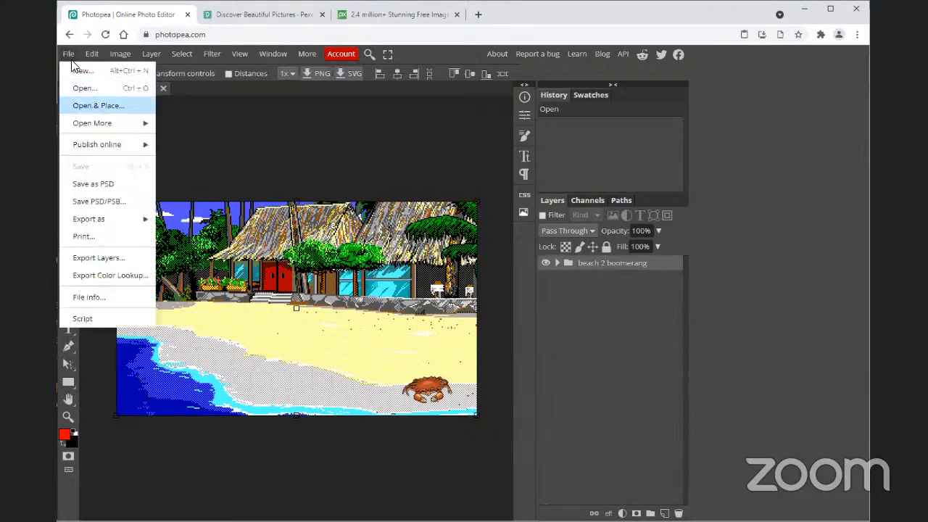
pyautogui.moveTo(111, 218)
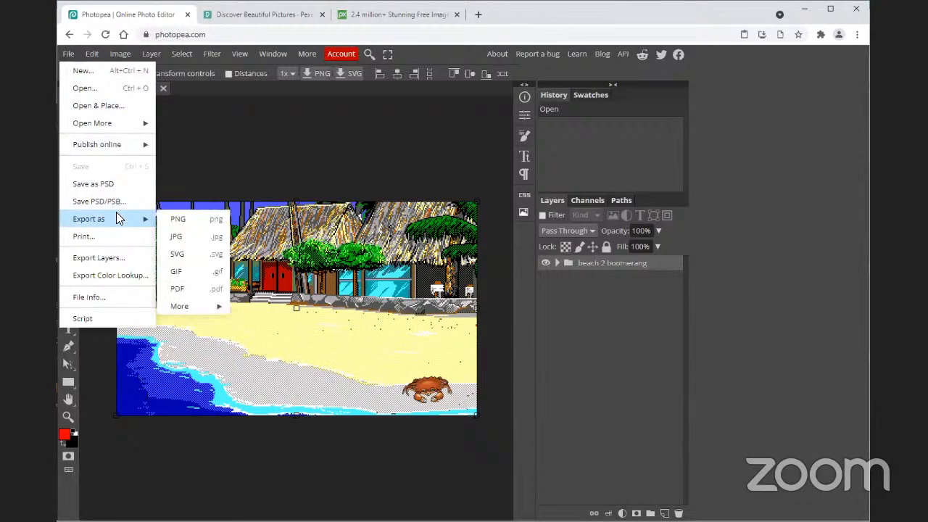
pyautogui.click(178, 274)
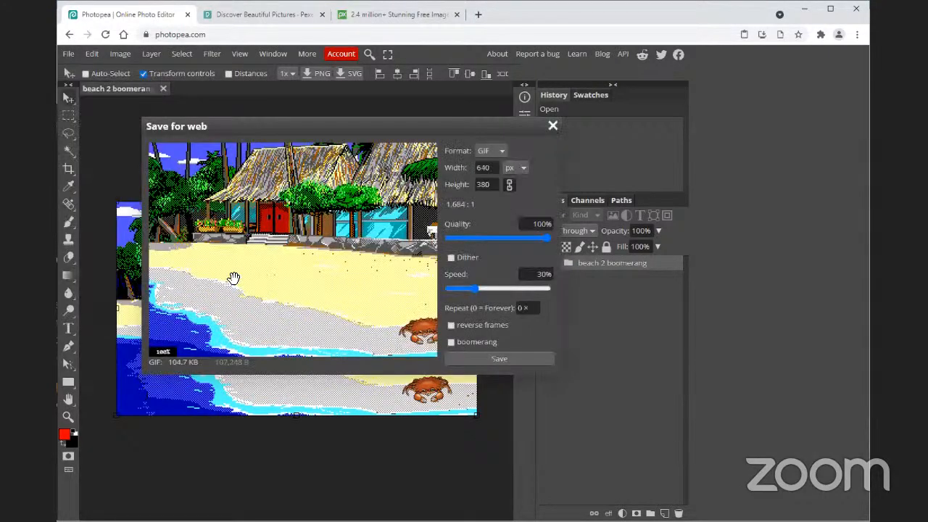
pyautogui.click(538, 274)
pyautogui.write('100')
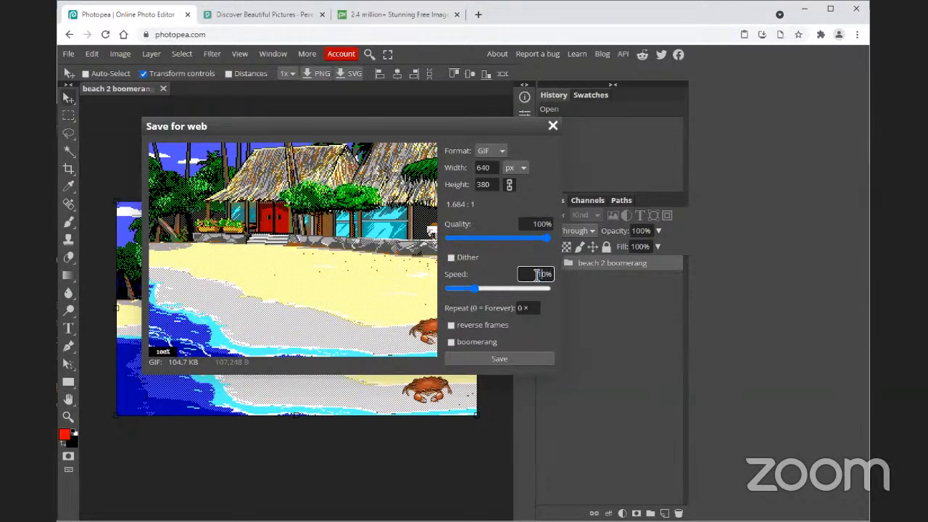
pyautogui.press('Return')
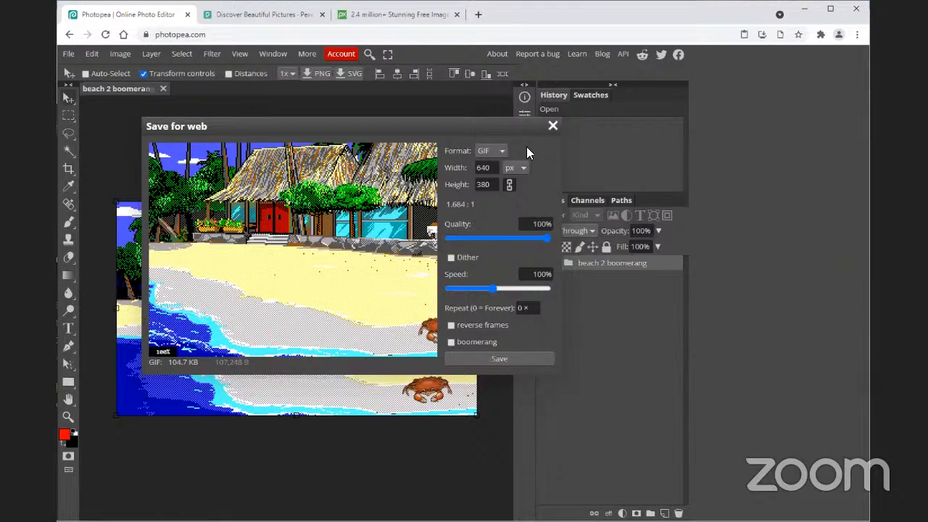
pyautogui.click(552, 126)
# Step: Open beach_og.gif and crabs.gif together and collapse the beach_og layer group
pyautogui.click(68, 54)
pyautogui.click(84, 86)
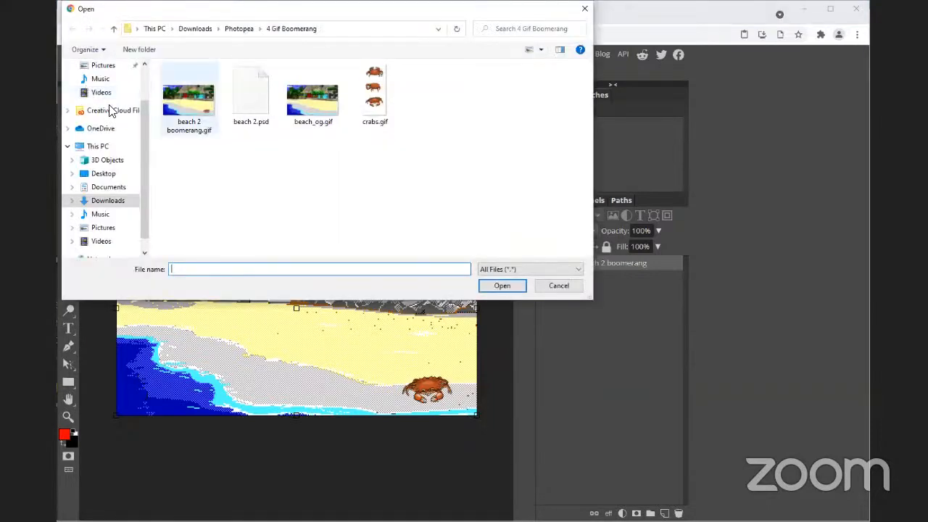
pyautogui.click(308, 109)
pyautogui.keyDown('ctrl'); pyautogui.click(370, 94); pyautogui.keyUp('ctrl')
pyautogui.click(500, 287)
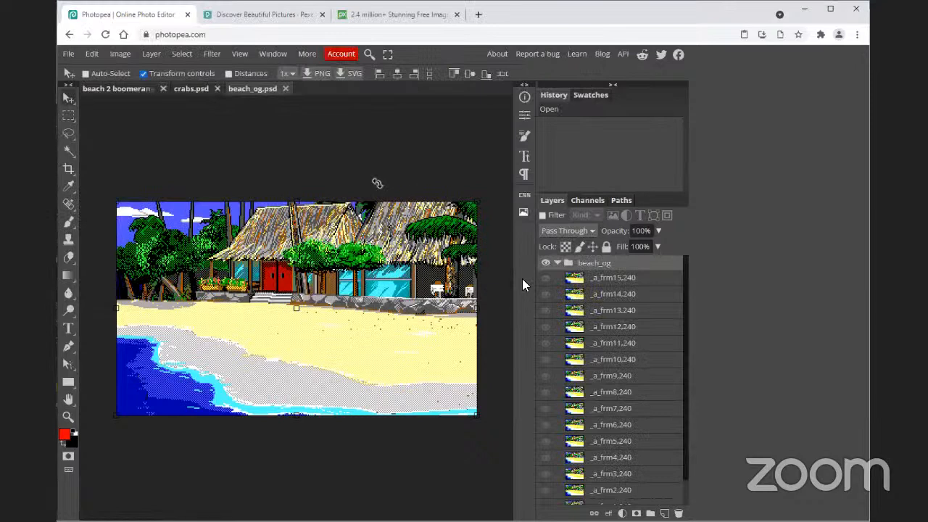
pyautogui.click(557, 264)
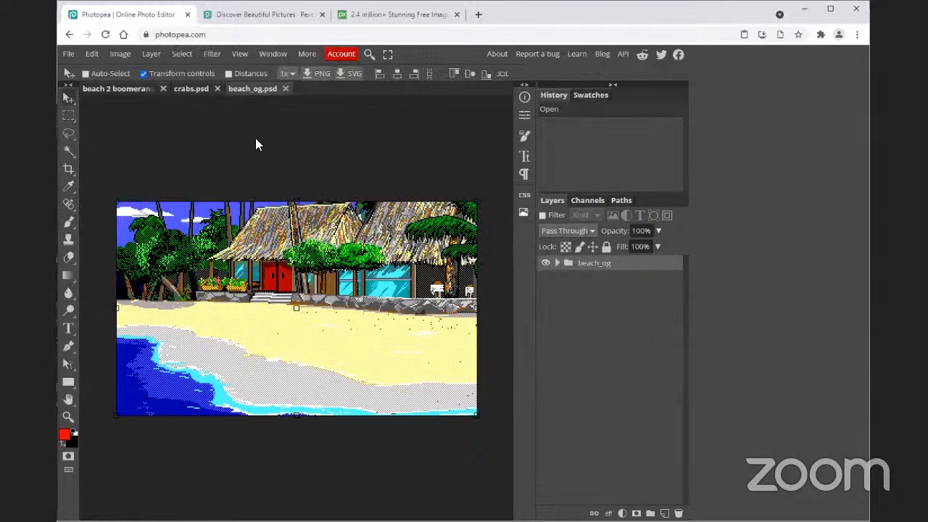
# Step: Crop crabs.psd to just the lowest of the three crabs
pyautogui.click(191, 90)
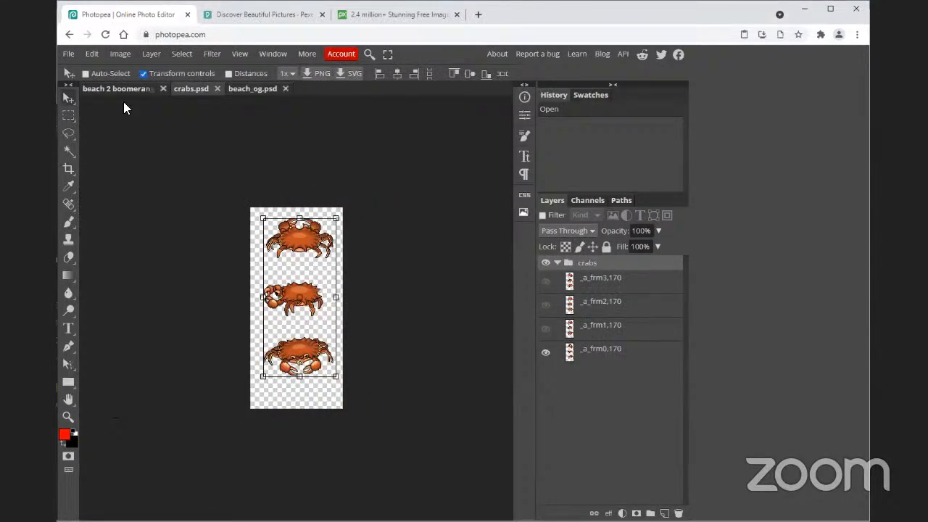
pyautogui.click(69, 167)
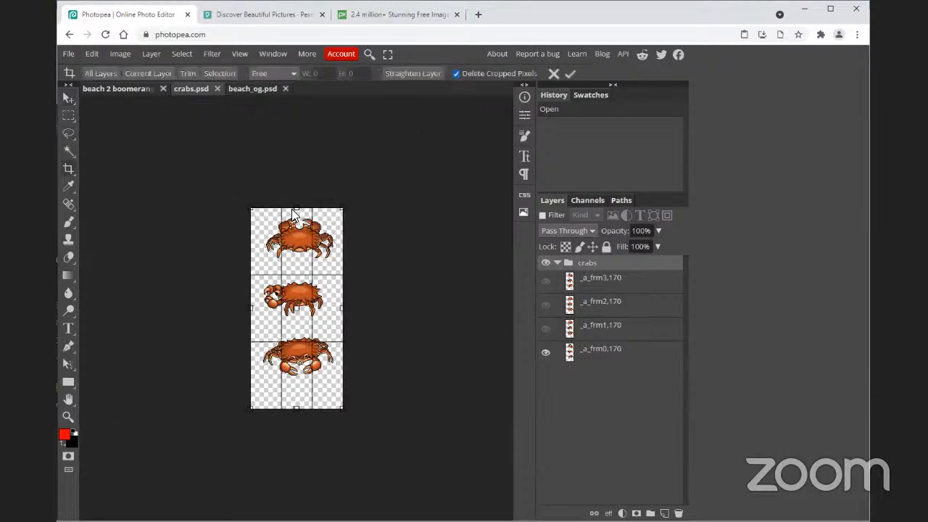
pyautogui.moveTo(297, 208); pyautogui.dragTo(298, 330)
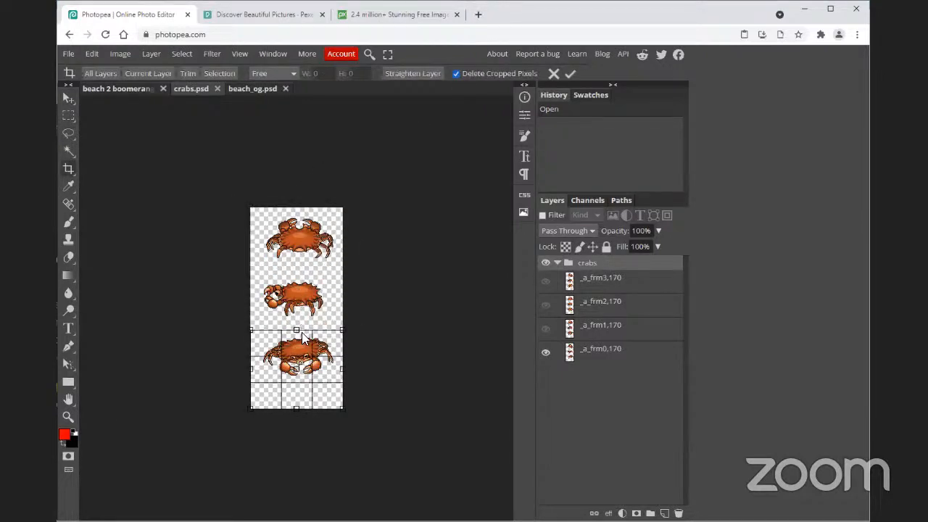
pyautogui.moveTo(296, 408); pyautogui.dragTo(296, 379)
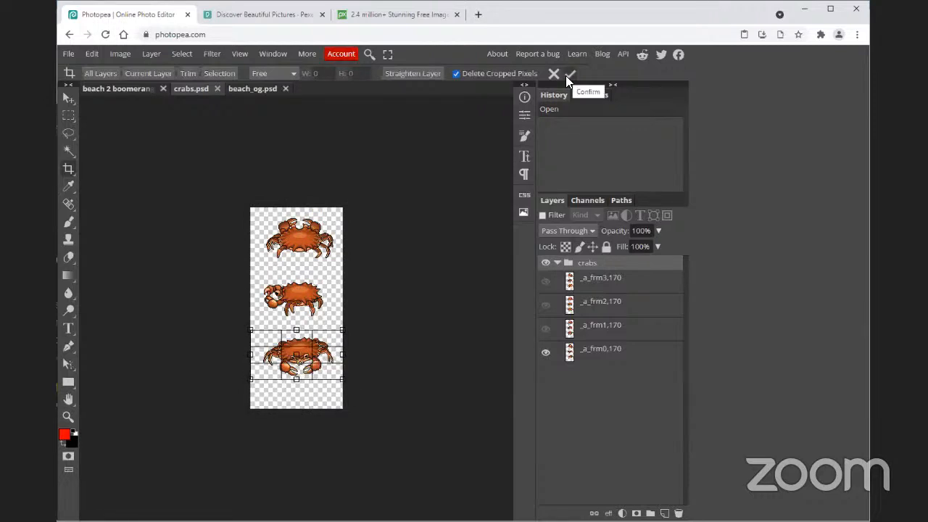
pyautogui.click(567, 75)
pyautogui.click(455, 74)
pyautogui.moveTo(372, 176); pyautogui.dragTo(415, 216)
# Step: Collapse the crabs group and duplicate it into beach_og.psd
pyautogui.click(557, 263)
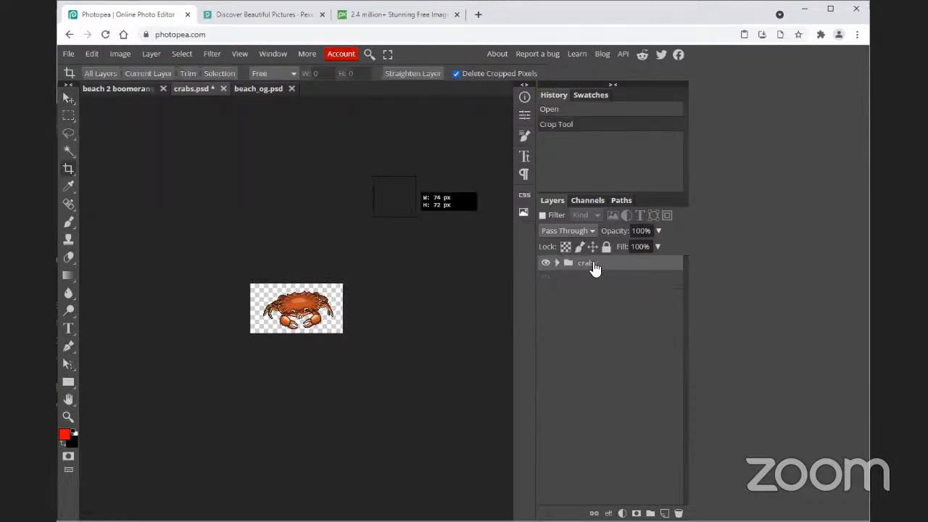
pyautogui.rightClick(594, 268)
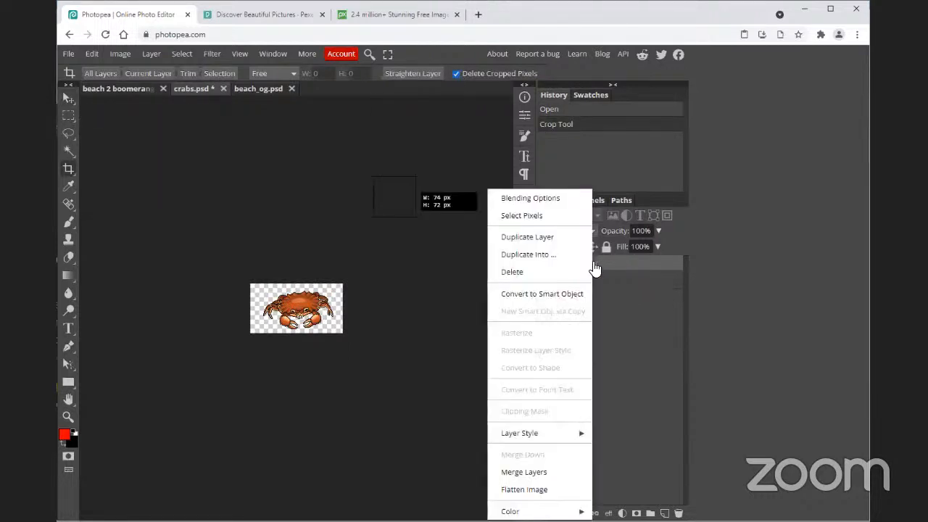
pyautogui.click(550, 254)
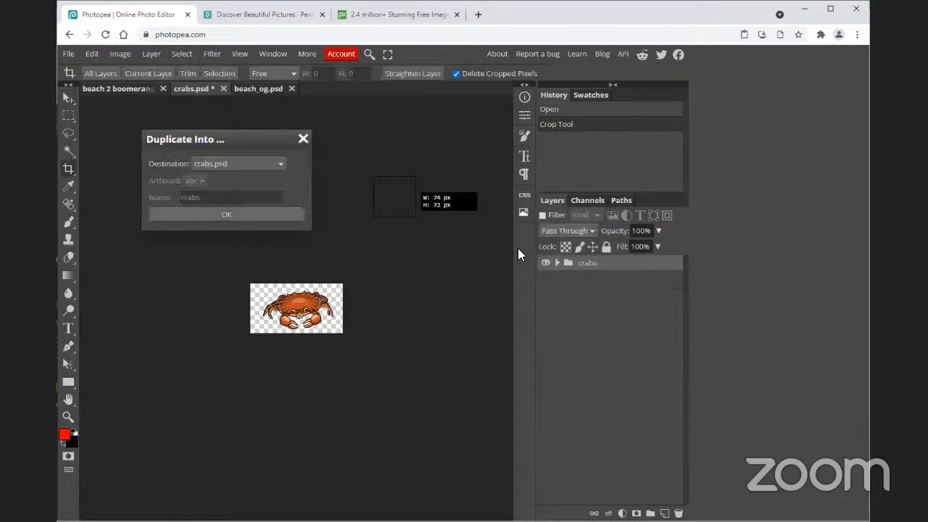
pyautogui.click(249, 163)
pyautogui.click(235, 198)
pyautogui.click(233, 213)
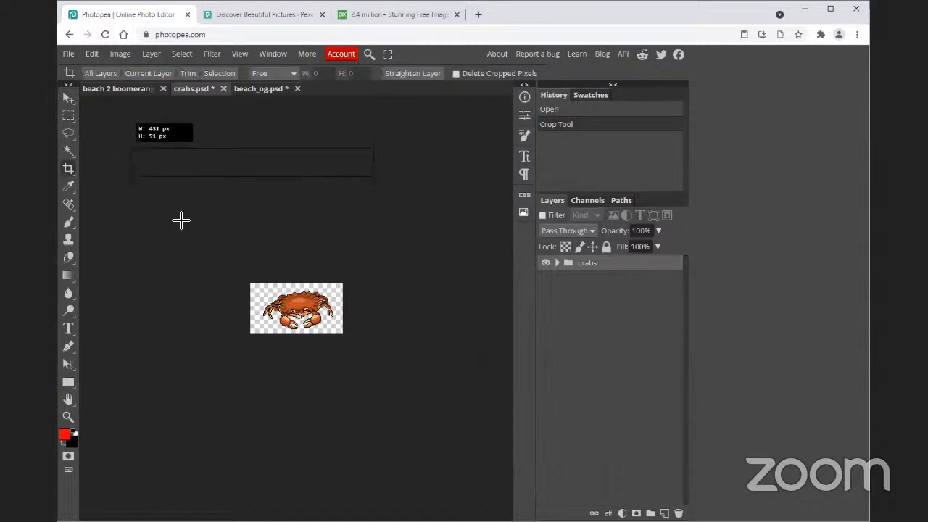
# Step: In beach_og.psd, move the crabs group from the sky down onto the sand near the lower middle of the beach
pyautogui.click(68, 97)
pyautogui.click(239, 87)
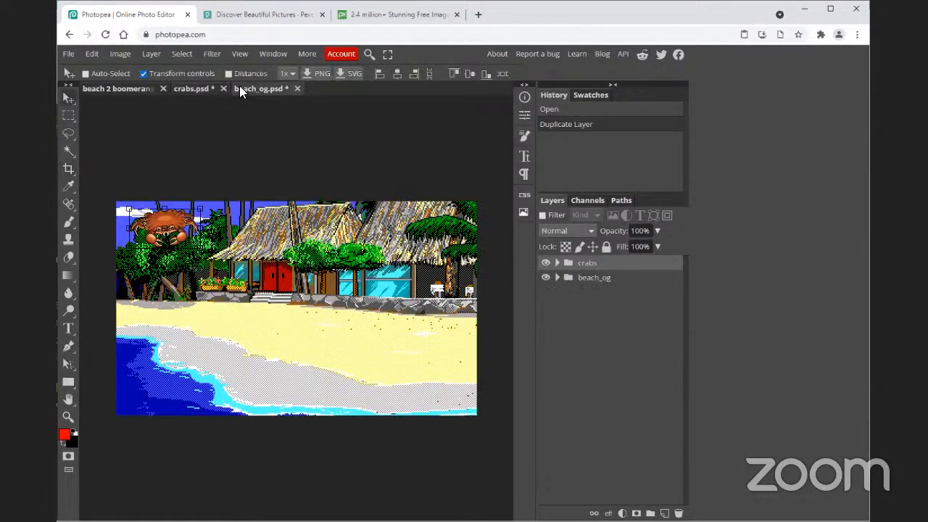
pyautogui.moveTo(172, 221); pyautogui.dragTo(333, 378)
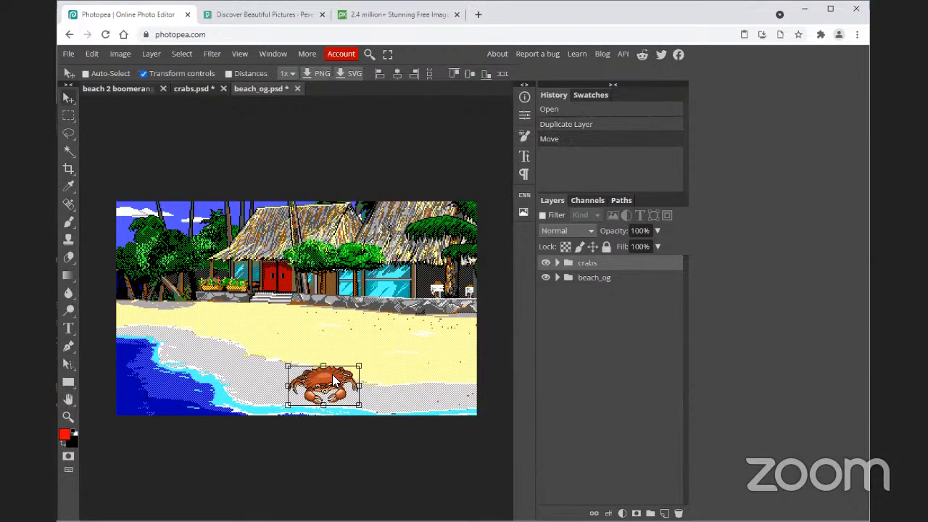
# Step: Expand the crabs group, show frame layer _a_frm1,170 and nudge it to the right of the _a_frm0,170 crab
pyautogui.click(557, 263)
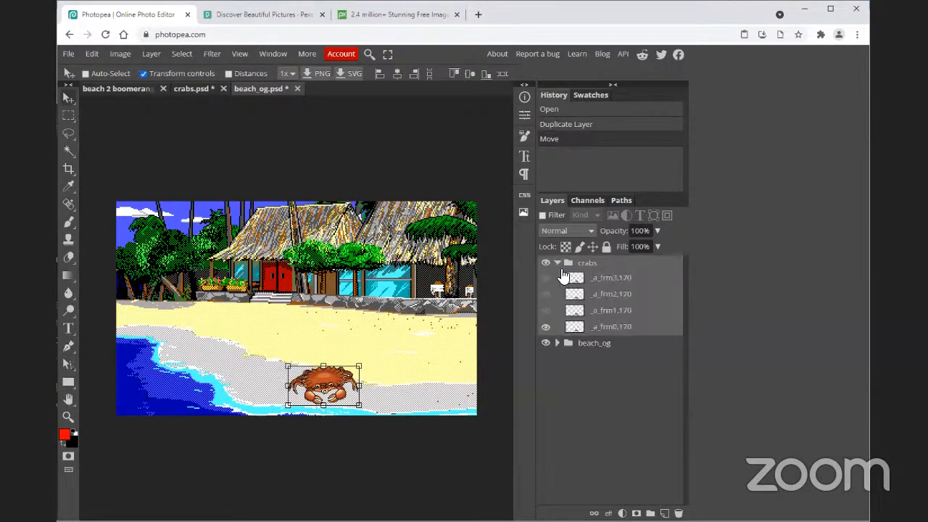
pyautogui.click(614, 328)
pyautogui.click(545, 312)
pyautogui.click(591, 311)
pyautogui.press('Right')
pyautogui.press('Right')
pyautogui.press('Right')
pyautogui.press('Right')
pyautogui.press('Right')
pyautogui.press('Right')
pyautogui.press('Right')
pyautogui.press('Right')
pyautogui.press('Right')
pyautogui.press('Right')
pyautogui.press('Right')
pyautogui.press('Right')
pyautogui.press('Right')
pyautogui.press('Right')
pyautogui.press('Right')
pyautogui.press('Right')
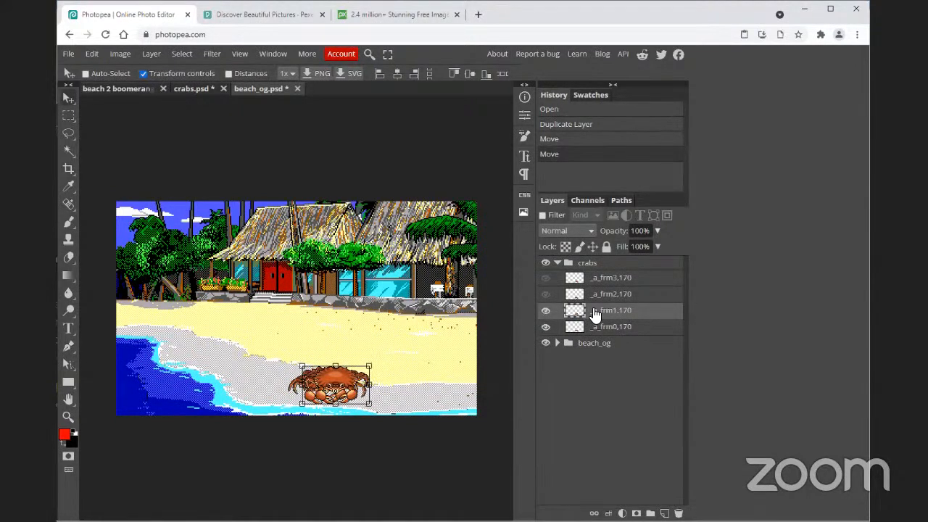
# Step: Hide _a_frm0,170, show _a_frm2,170, undo the accidental extra move of _a_frm1,170, and nudge _a_frm2,170 to the right of it
pyautogui.click(547, 327)
pyautogui.click(547, 295)
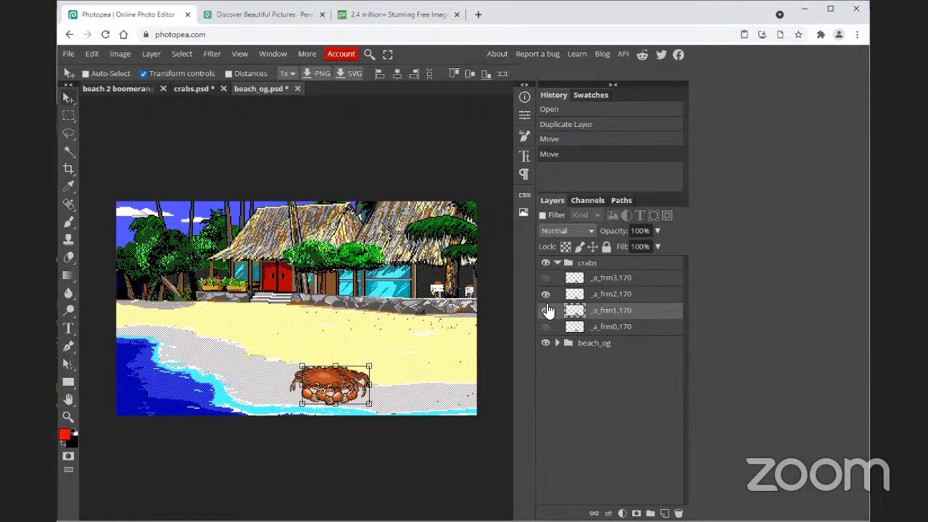
pyautogui.click(547, 295)
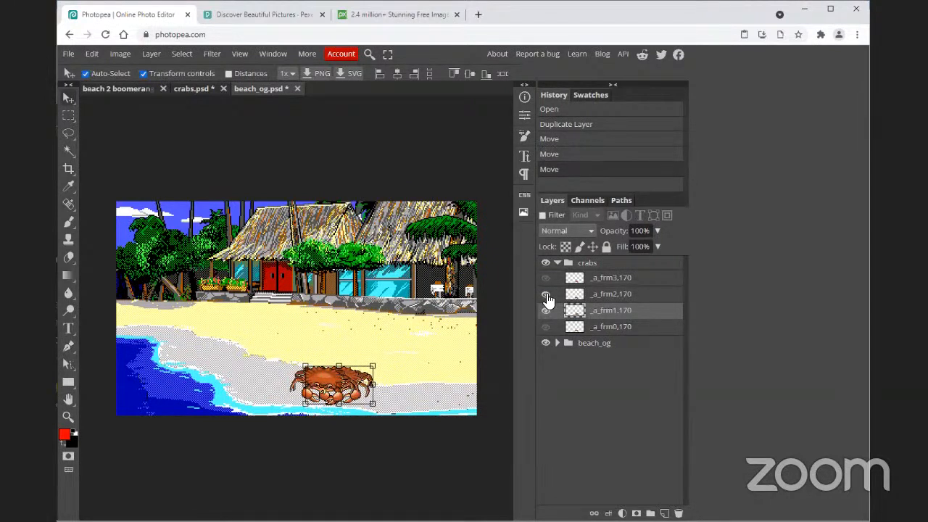
pyautogui.hotkey('ctrl', 'z')
pyautogui.click(600, 295)
pyautogui.press('Right')
pyautogui.press('Right')
pyautogui.press('Right')
pyautogui.press('Right')
pyautogui.press('Right')
pyautogui.press('Right')
pyautogui.press('Right')
pyautogui.press('Right')
pyautogui.press('Right')
pyautogui.press('Right')
pyautogui.press('Right')
pyautogui.press('Right')
pyautogui.press('Right')
pyautogui.press('Right')
pyautogui.press('Right')
pyautogui.press('Right')
pyautogui.press('Right')
pyautogui.press('Right')
pyautogui.press('Right')
pyautogui.press('Right')
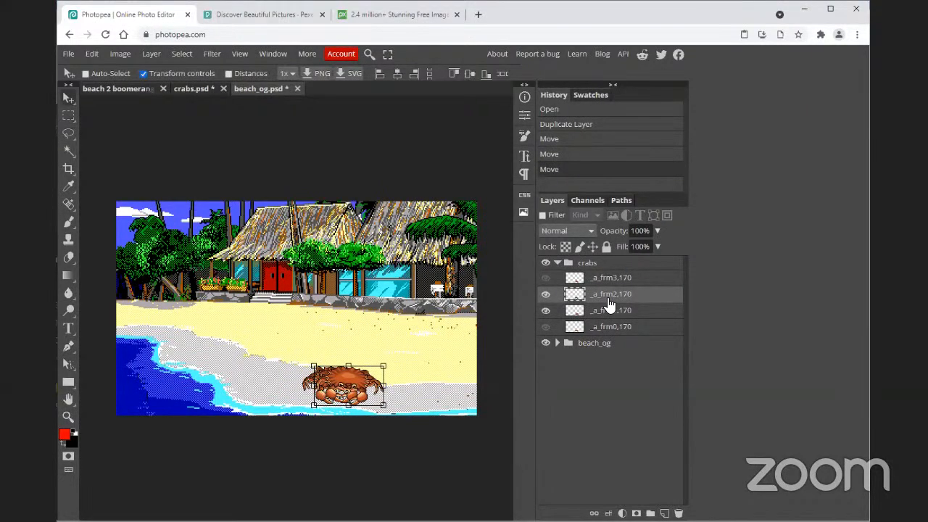
# Step: Hide _a_frm1,170, show _a_frm3,170 and nudge it slightly to the right of the _a_frm2,170 crab
pyautogui.click(546, 311)
pyautogui.click(545, 277)
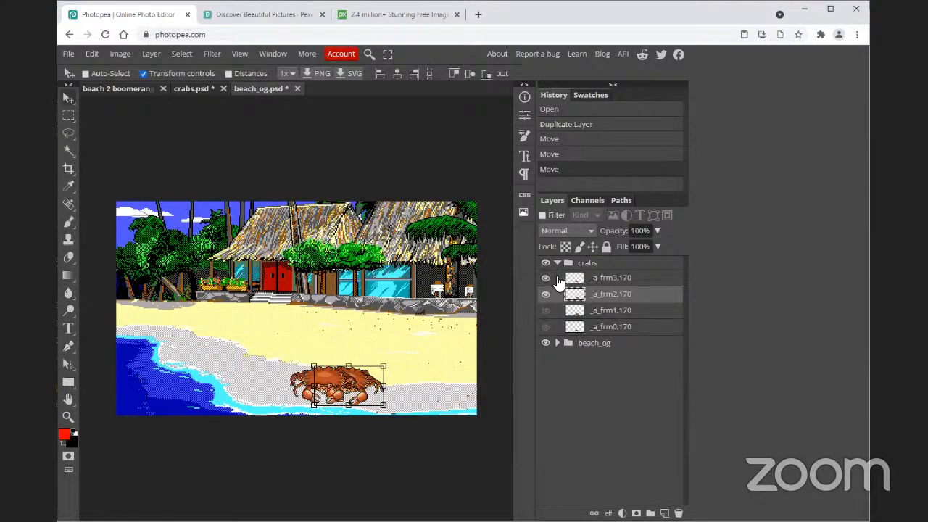
pyautogui.click(559, 281)
pyautogui.press('Right')
pyautogui.press('Right')
pyautogui.press('Right')
pyautogui.press('Right')
pyautogui.press('Right')
pyautogui.press('Right')
pyautogui.press('Right')
pyautogui.press('Right')
pyautogui.press('Right')
pyautogui.press('Right')
pyautogui.press('Right')
pyautogui.press('Right')
pyautogui.press('Right')
pyautogui.press('Right')
pyautogui.press('Right')
pyautogui.press('Right')
pyautogui.press('Right')
pyautogui.press('Right')
pyautogui.press('Right')
pyautogui.press('Right')
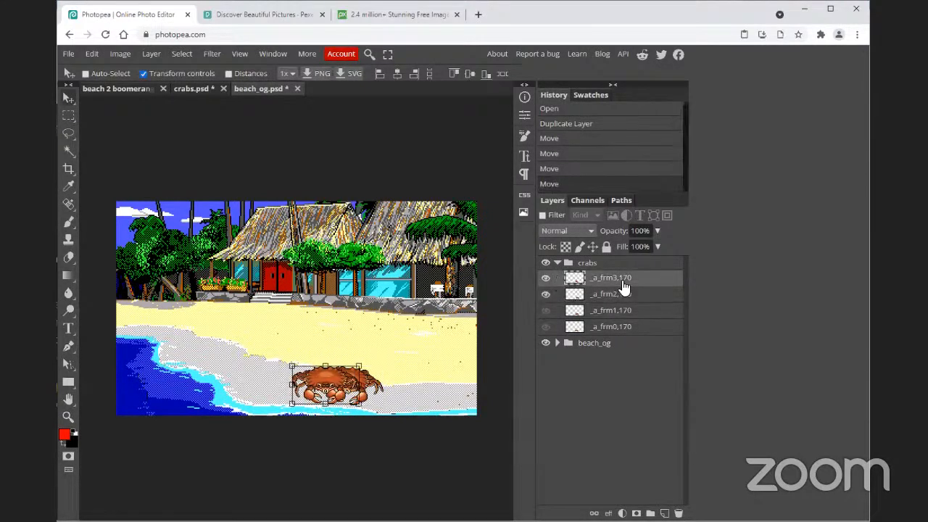
pyautogui.press('Right')
pyautogui.press('Right')
pyautogui.press('Right')
pyautogui.press('Right')
pyautogui.press('Right')
pyautogui.press('Right')
pyautogui.press('Right')
pyautogui.press('Right')
pyautogui.press('Right')
pyautogui.press('Right')
pyautogui.press('Right')
pyautogui.press('Right')
pyautogui.press('Right')
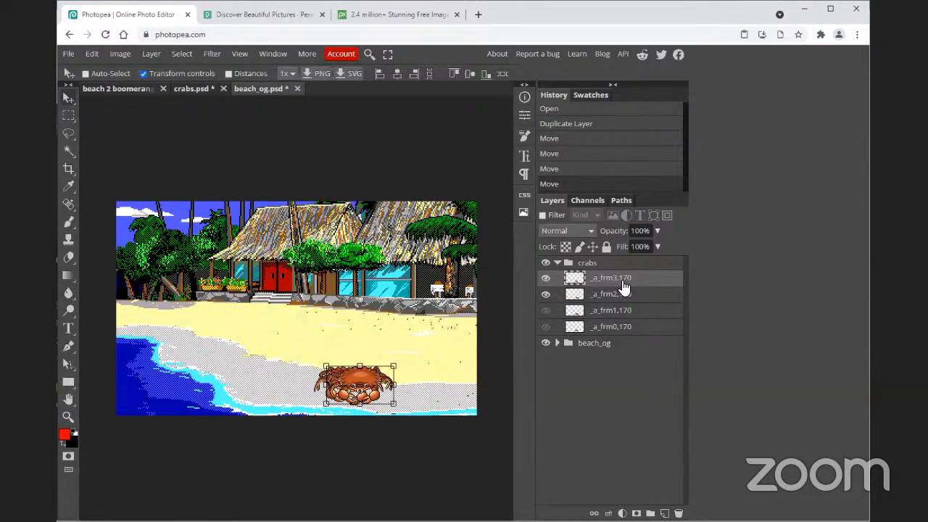
# Step: Toggle the crab frames on and off to compare their offsets, leaving all four frames visible
pyautogui.click(545, 295)
pyautogui.click(547, 311)
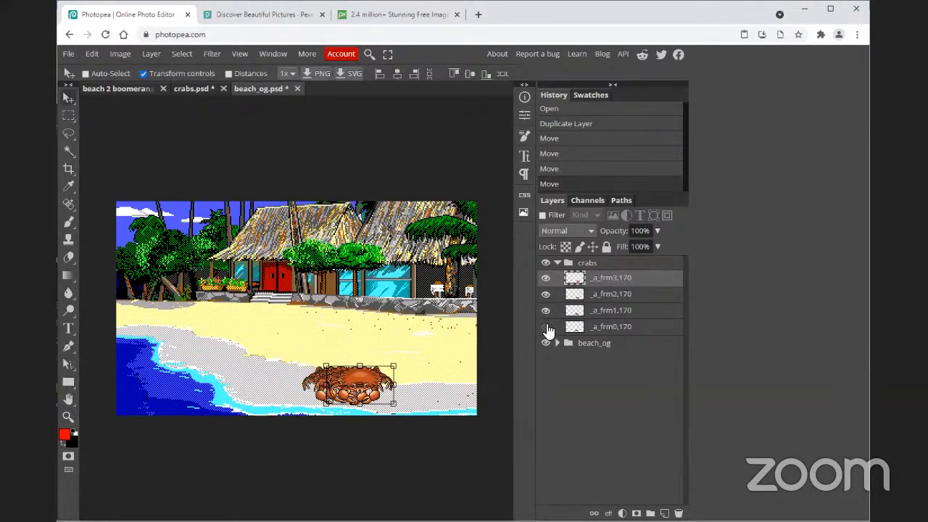
pyautogui.click(546, 327)
pyautogui.click(546, 311)
pyautogui.click(546, 294)
pyautogui.click(546, 294)
pyautogui.click(545, 310)
pyautogui.click(546, 327)
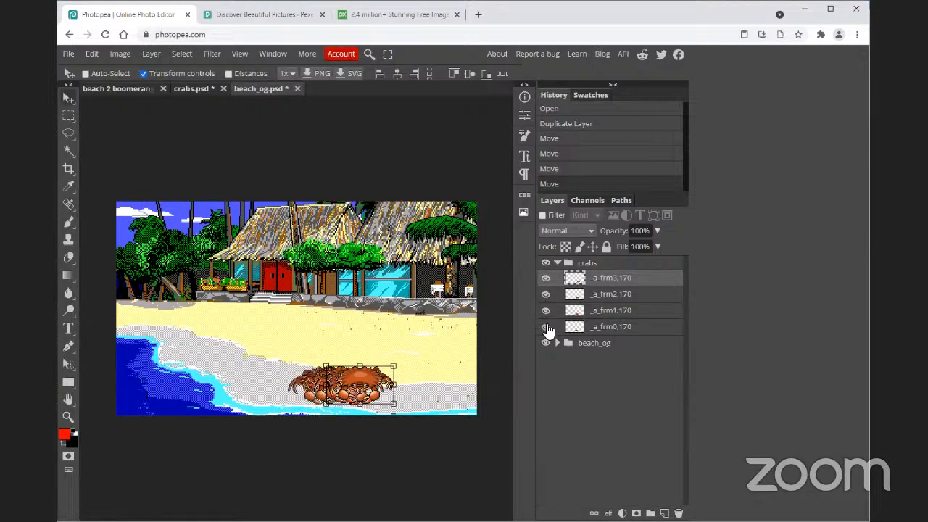
# Step: Duplicate the four crab frame layers _a_frm0,170 to _a_frm3,170 together and keep the four copies selected
pyautogui.keyDown('shift'); pyautogui.click(615, 327); pyautogui.keyUp('shift')
pyautogui.rightClick(623, 301)
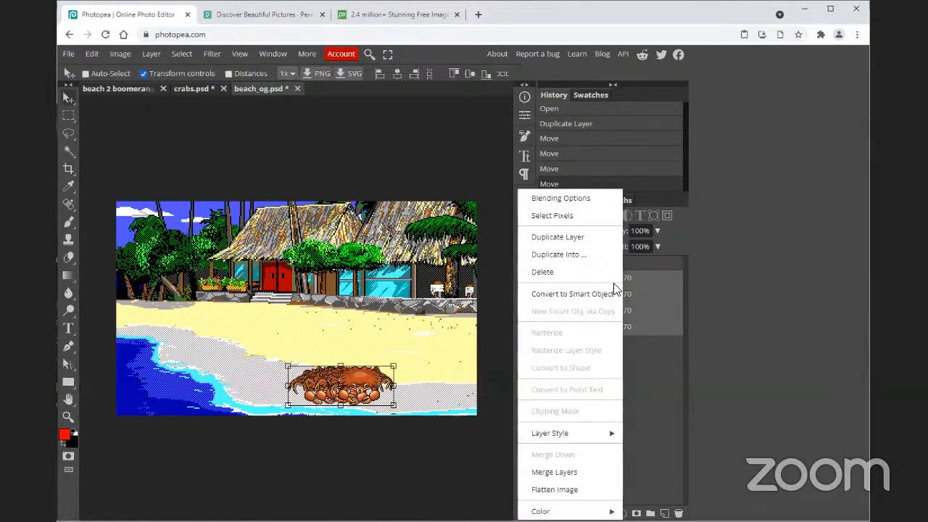
pyautogui.click(587, 242)
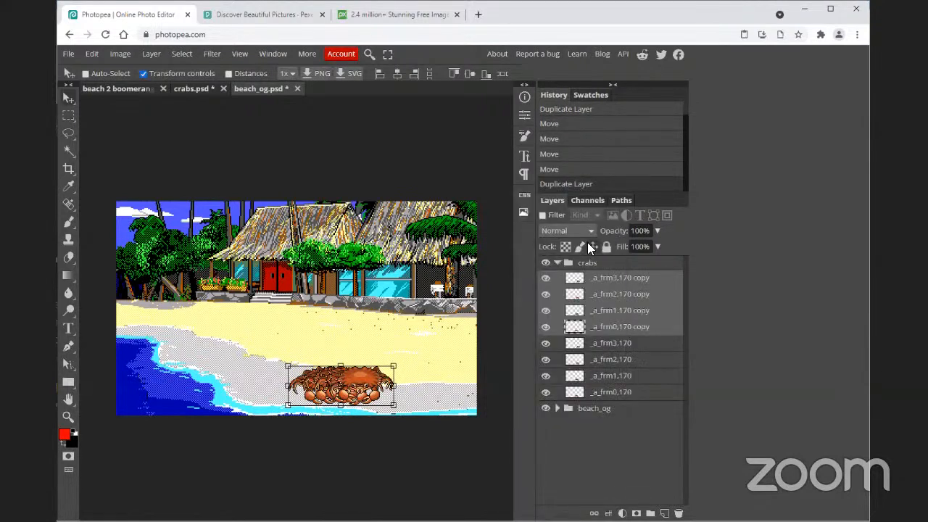
pyautogui.click(616, 330)
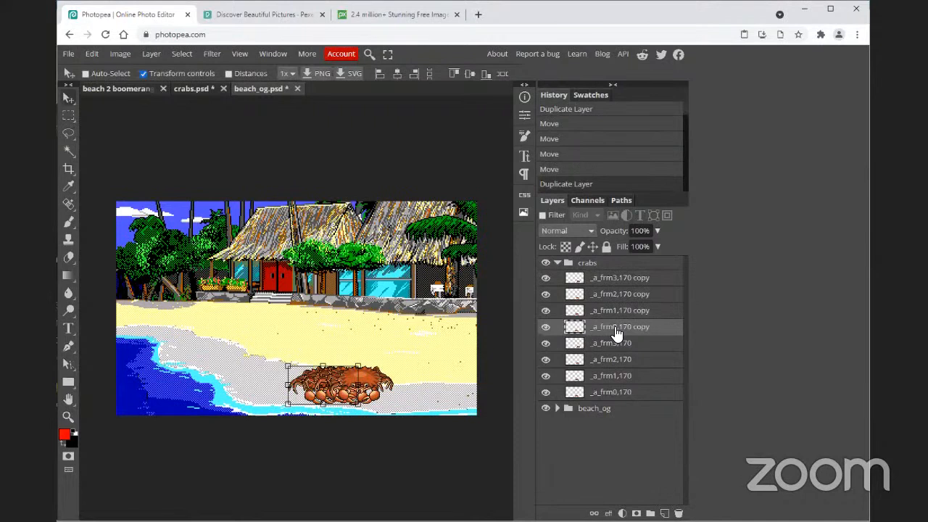
pyautogui.keyDown('shift'); pyautogui.click(611, 279); pyautogui.keyUp('shift')
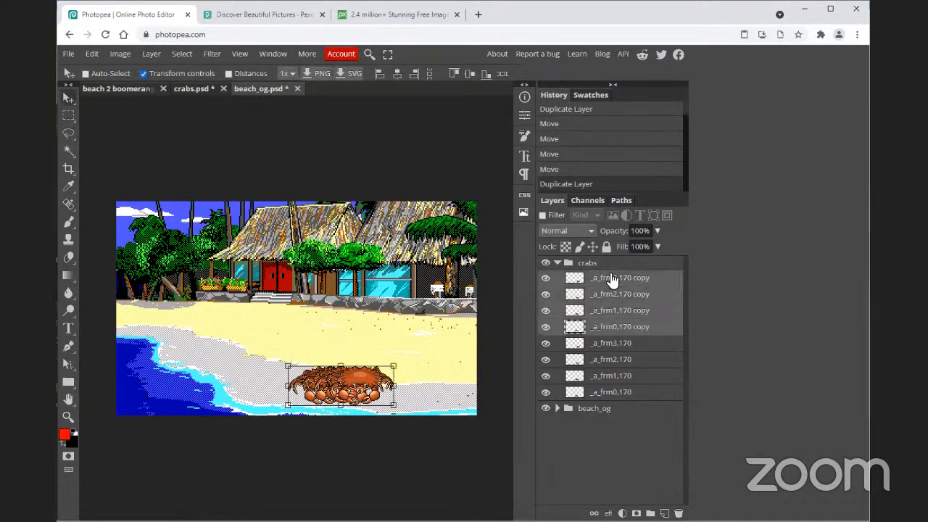
# Step: Hide the original frames except _a_frm3,170 and nudge the four copies together to the right so they continue its walk
pyautogui.click(546, 343)
pyautogui.click(546, 359)
pyautogui.click(545, 343)
pyautogui.click(546, 375)
pyautogui.click(545, 391)
pyautogui.press('Right')
pyautogui.press('Right')
pyautogui.press('Right')
pyautogui.press('Right')
pyautogui.press('Right')
pyautogui.press('Right')
pyautogui.press('Right')
pyautogui.press('Right')
pyautogui.press('Right')
pyautogui.press('Right')
pyautogui.press('Right')
pyautogui.press('Right')
pyautogui.press('Right')
pyautogui.press('Right')
pyautogui.press('Right')
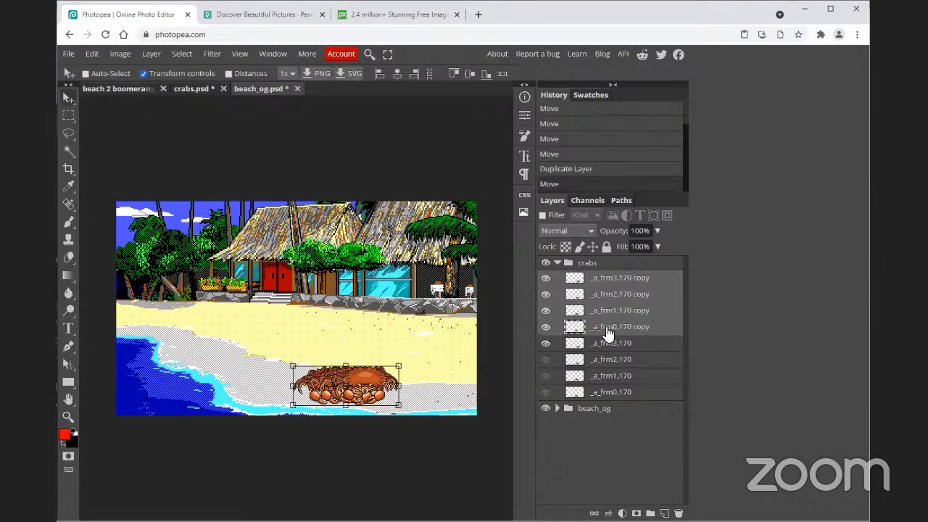
pyautogui.press('Right')
pyautogui.press('Right')
pyautogui.press('Right')
pyautogui.press('Right')
pyautogui.press('Right')
pyautogui.press('Right')
pyautogui.press('Right')
pyautogui.press('Right')
pyautogui.press('Right')
pyautogui.press('Right')
pyautogui.press('Right')
pyautogui.press('Right')
pyautogui.press('Right')
pyautogui.press('Right')
pyautogui.press('Right')
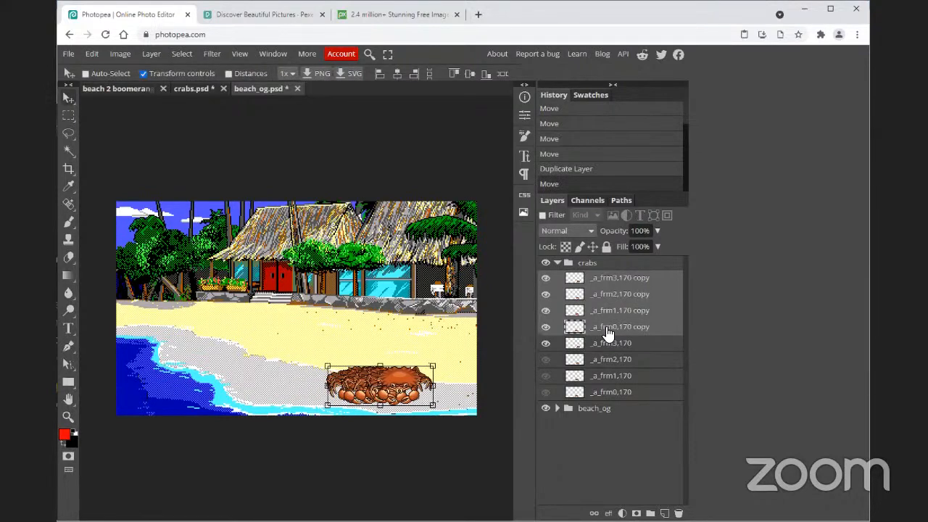
pyautogui.press('Right')
pyautogui.press('Right')
pyautogui.press('Right')
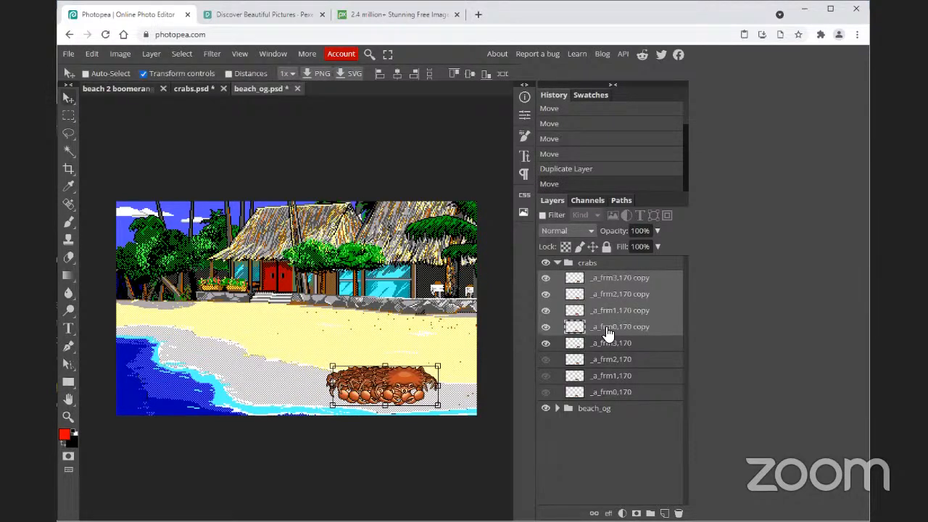
pyautogui.press('Right')
pyautogui.press('Right')
# Step: Hide all crab frames except _a_frm3,170 copy, and duplicate the four selected copy layers
pyautogui.click(546, 343)
pyautogui.click(546, 327)
pyautogui.click(546, 310)
pyautogui.click(546, 295)
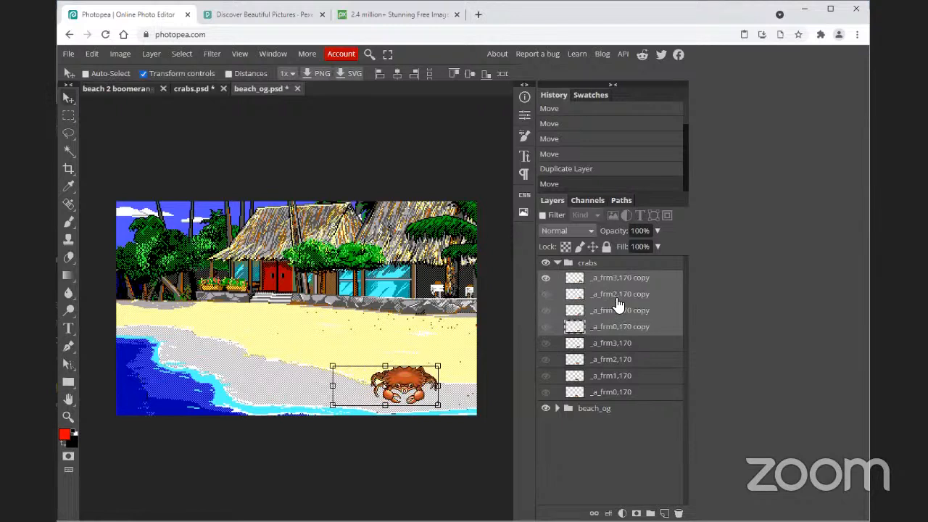
pyautogui.rightClick(616, 305)
pyautogui.click(576, 236)
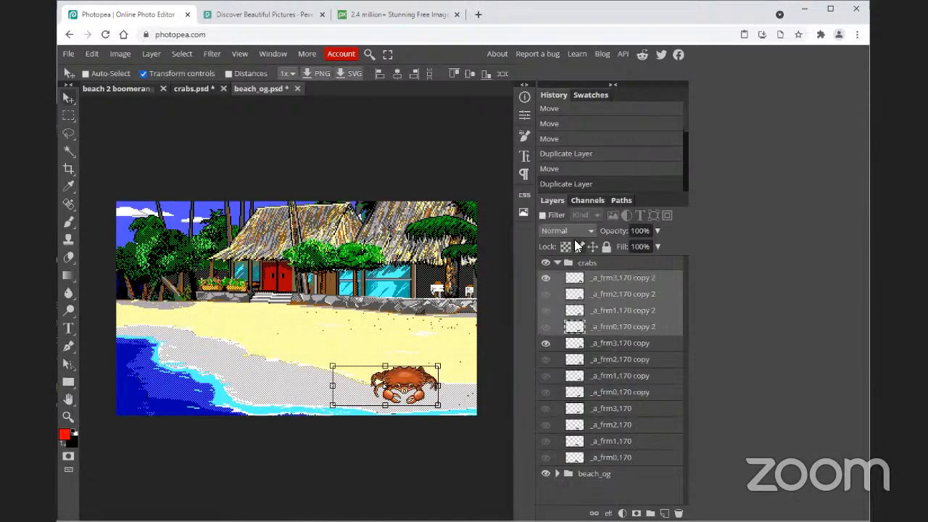
# Step: Show the hidden frames _a_frm0,170 copy 2, _a_frm1,170 copy 2 and _a_frm2,170 copy 2
pyautogui.click(547, 348)
pyautogui.click(545, 344)
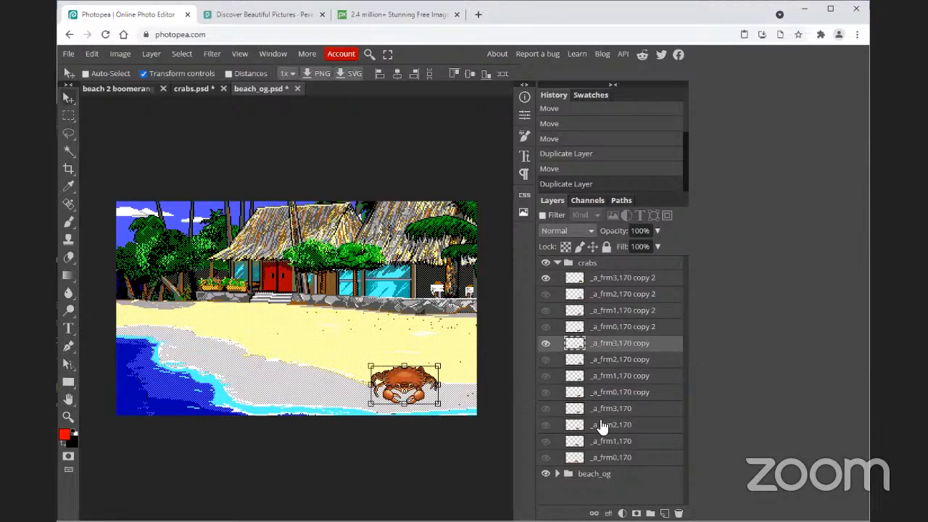
pyautogui.click(545, 327)
pyautogui.click(545, 310)
pyautogui.click(546, 294)
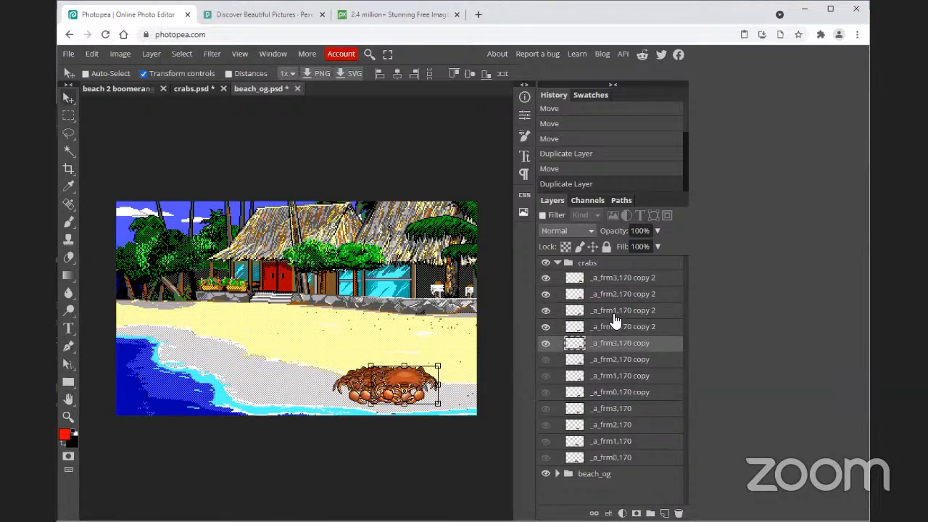
# Step: Nudge the four copy 2 frames together to the right, continuing the walk from _a_frm3,170 copy to the beach's right edge
pyautogui.click(616, 281)
pyautogui.keyDown('shift'); pyautogui.click(621, 327); pyautogui.keyUp('shift')
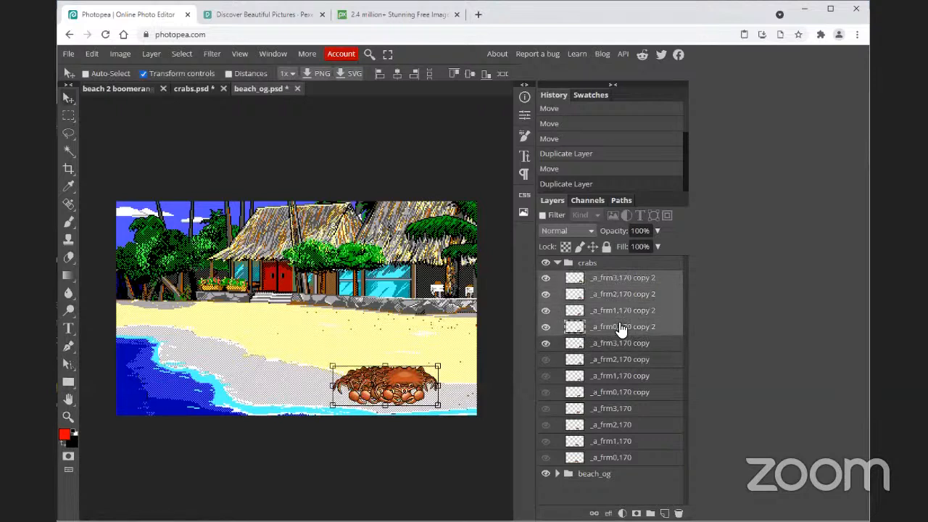
pyautogui.press('Right')
pyautogui.press('Right')
pyautogui.press('Right')
pyautogui.press('Right')
pyautogui.press('Right')
pyautogui.press('Right')
pyautogui.press('Right')
pyautogui.press('Right')
pyautogui.press('Right')
pyautogui.press('Right')
pyautogui.press('Right')
pyautogui.press('Right')
pyautogui.press('Right')
pyautogui.press('Right')
pyautogui.press('Right')
pyautogui.press('Right')
pyautogui.press('Right')
pyautogui.press('Right')
pyautogui.press('Right')
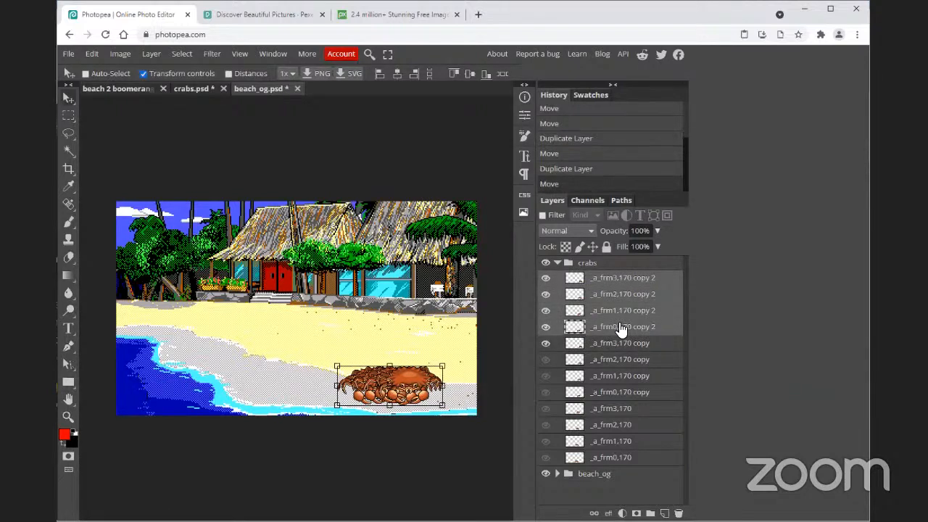
pyautogui.press('Right')
pyautogui.press('Right')
pyautogui.press('Right')
pyautogui.press('Right')
pyautogui.press('Right')
pyautogui.press('Right')
pyautogui.press('Right')
pyautogui.press('Right')
pyautogui.press('Right')
pyautogui.press('Right')
pyautogui.press('Right')
pyautogui.press('Right')
pyautogui.press('Right')
pyautogui.press('Right')
pyautogui.press('Right')
pyautogui.press('Right')
pyautogui.press('Right')
pyautogui.press('Right')
pyautogui.press('Right')
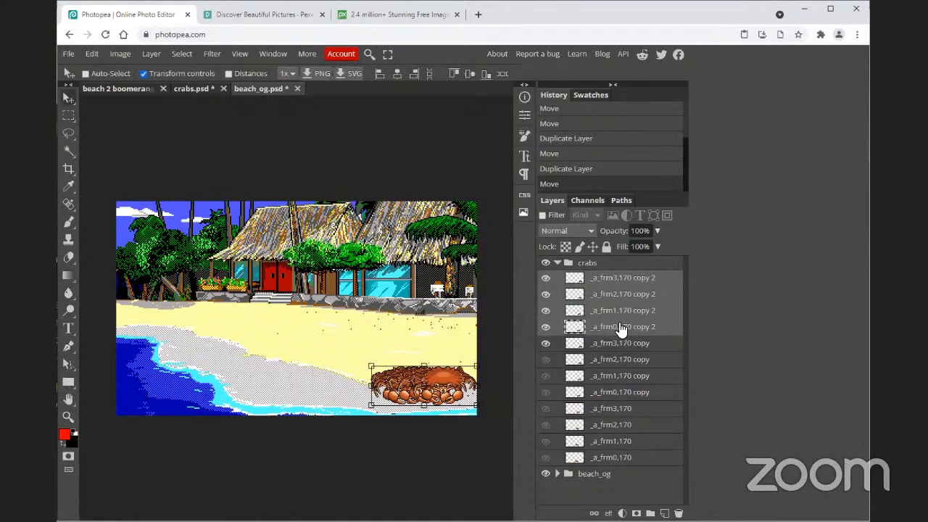
pyautogui.press('Right')
pyautogui.press('Right')
pyautogui.press('Right')
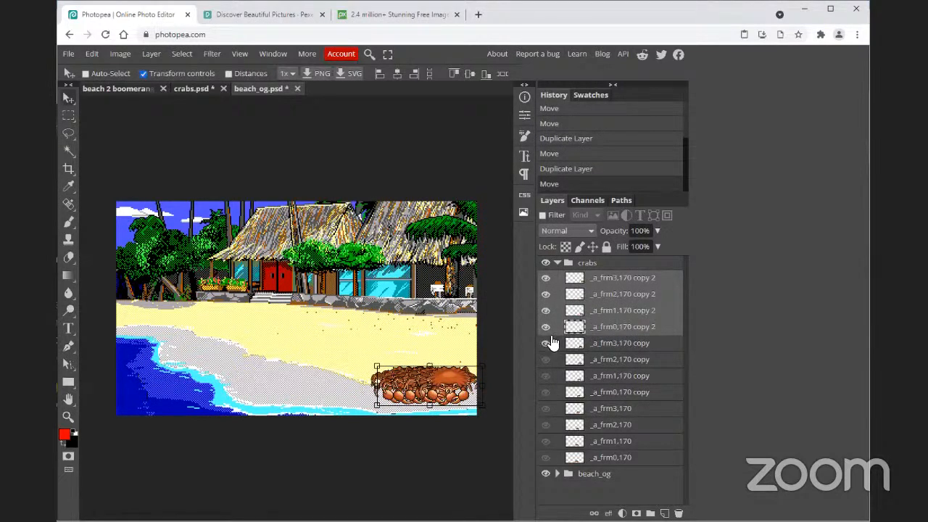
# Step: Leave only _a_frm3,170 copy 2 visible, and duplicate the four copy 2 frames with every new copy shown
pyautogui.moveTo(545, 330); pyautogui.dragTo(548, 303)
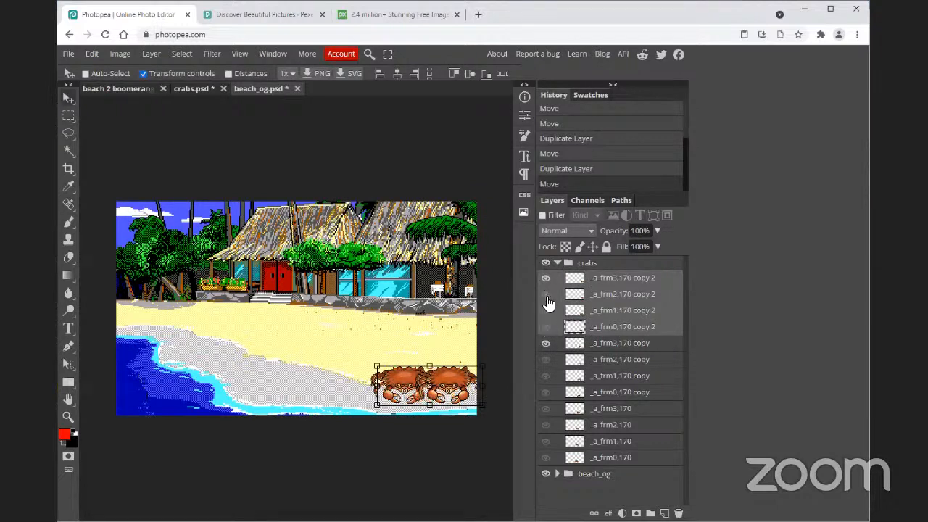
pyautogui.click(545, 343)
pyautogui.rightClick(589, 294)
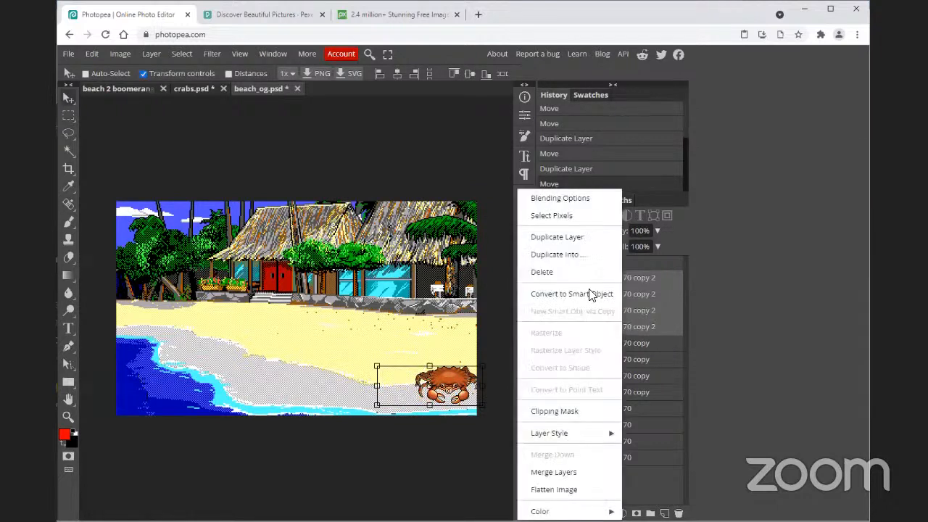
pyautogui.click(578, 239)
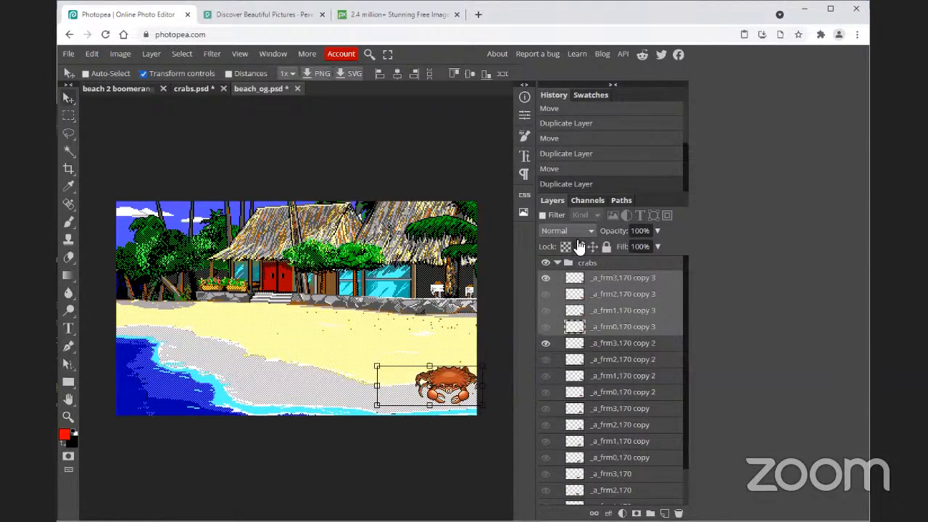
pyautogui.moveTo(545, 326); pyautogui.dragTo(546, 294)
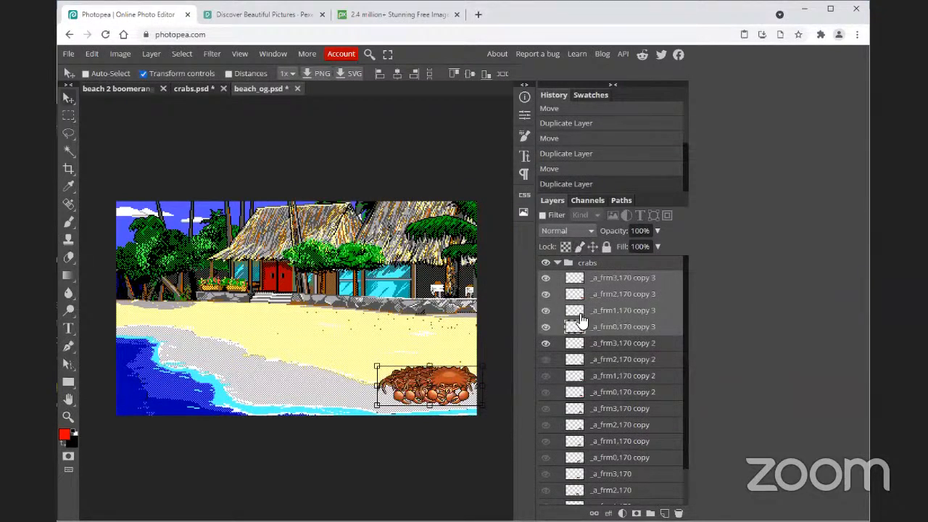
# Step: Nudge the four copy 3 frames together to the right, continuing the walk from _a_frm3,170 copy 2 partly past the beach's right edge
pyautogui.press('Right')
pyautogui.press('Right')
pyautogui.press('Right')
pyautogui.press('Right')
pyautogui.press('Right')
pyautogui.press('Right')
pyautogui.press('Right')
pyautogui.press('Right')
pyautogui.press('Right')
pyautogui.press('Right')
pyautogui.press('Right')
pyautogui.press('Right')
pyautogui.press('Right')
pyautogui.press('Right')
pyautogui.press('Right')
pyautogui.press('Right')
pyautogui.press('Right')
pyautogui.press('Right')
pyautogui.press('Right')
pyautogui.press('Right')
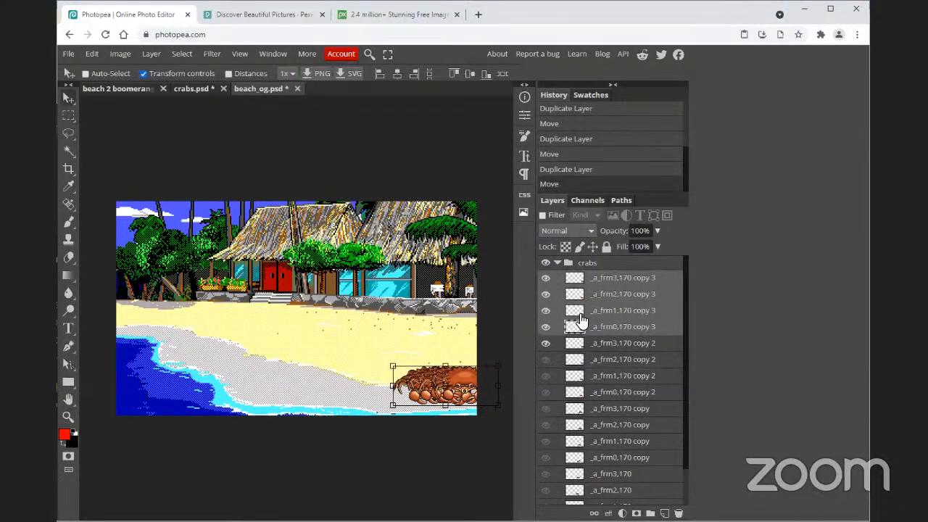
pyautogui.press('Right')
pyautogui.press('Right')
pyautogui.press('Right')
pyautogui.press('Right')
pyautogui.press('Right')
pyautogui.press('Right')
pyautogui.press('Right')
pyautogui.press('Right')
pyautogui.press('Right')
pyautogui.press('Right')
pyautogui.press('Right')
pyautogui.press('Right')
pyautogui.press('Right')
pyautogui.press('Right')
pyautogui.press('Right')
pyautogui.press('Right')
pyautogui.press('Right')
pyautogui.press('Right')
pyautogui.press('Right')
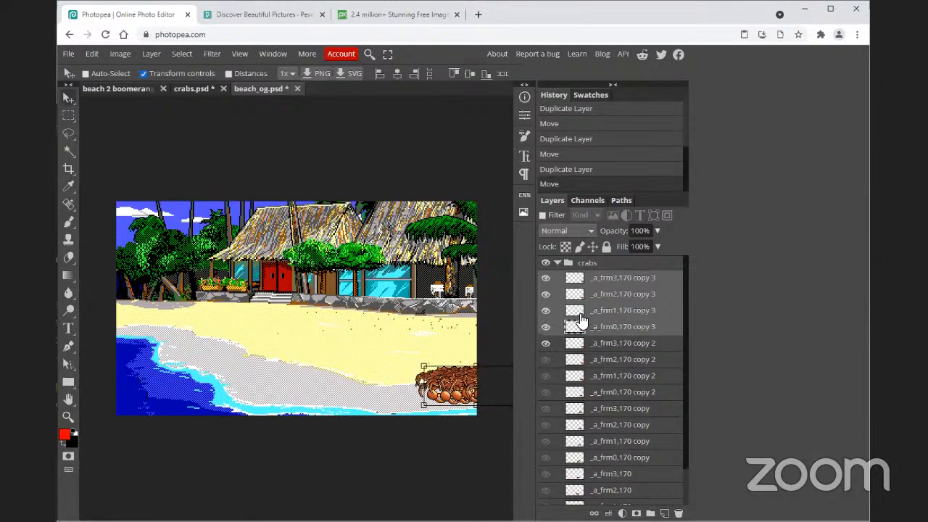
pyautogui.press('Left')
pyautogui.press('Left')
pyautogui.press('Left')
pyautogui.press('Left')
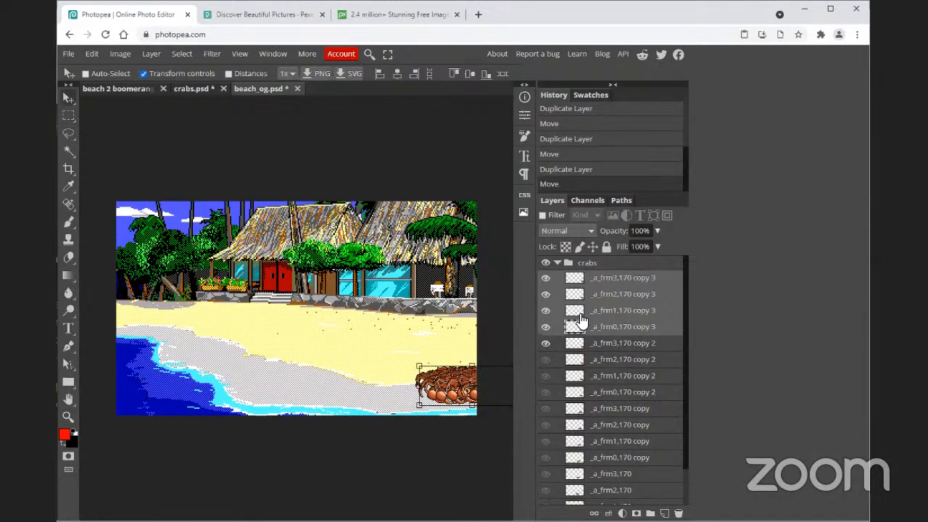
# Step: Hide every crab frame except _a_frm3,170 copy 3, and duplicate the four selected copy 3 layers
pyautogui.scroll(-2, 646, 347)
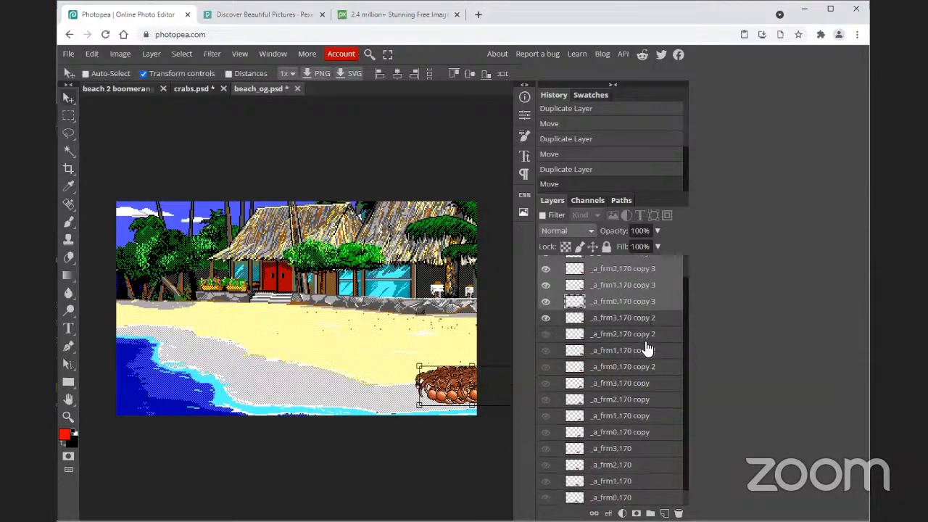
pyautogui.scroll(2, 644, 465)
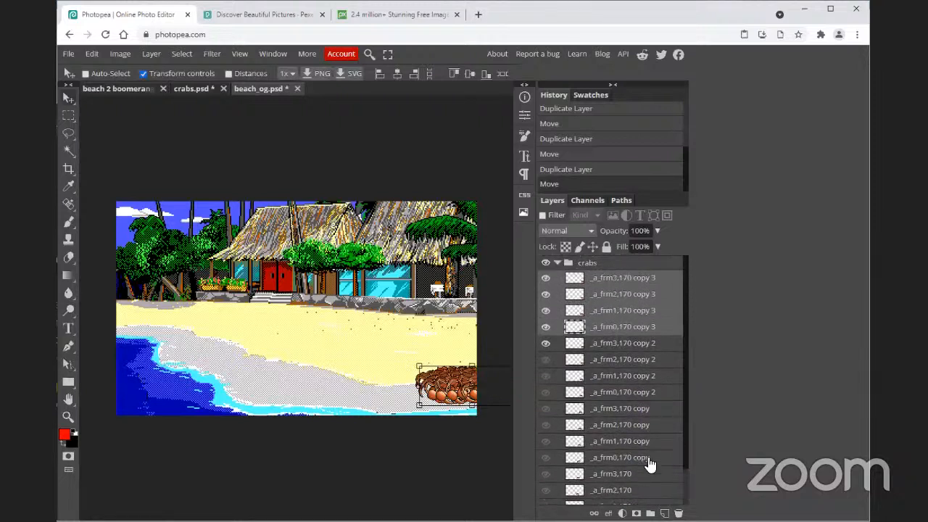
pyautogui.scroll(-2, 648, 463)
pyautogui.scroll(2, 648, 464)
pyautogui.click(546, 344)
pyautogui.click(546, 327)
pyautogui.click(546, 311)
pyautogui.click(546, 294)
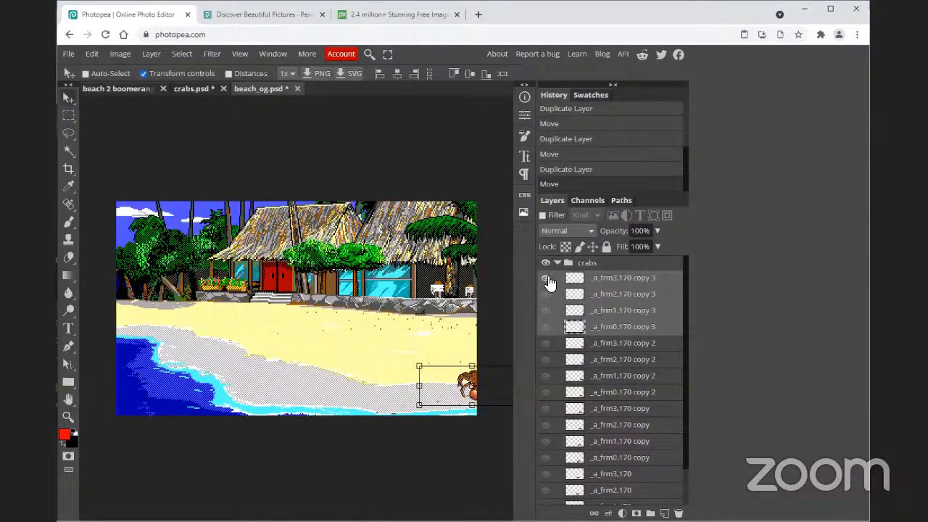
pyautogui.rightClick(633, 296)
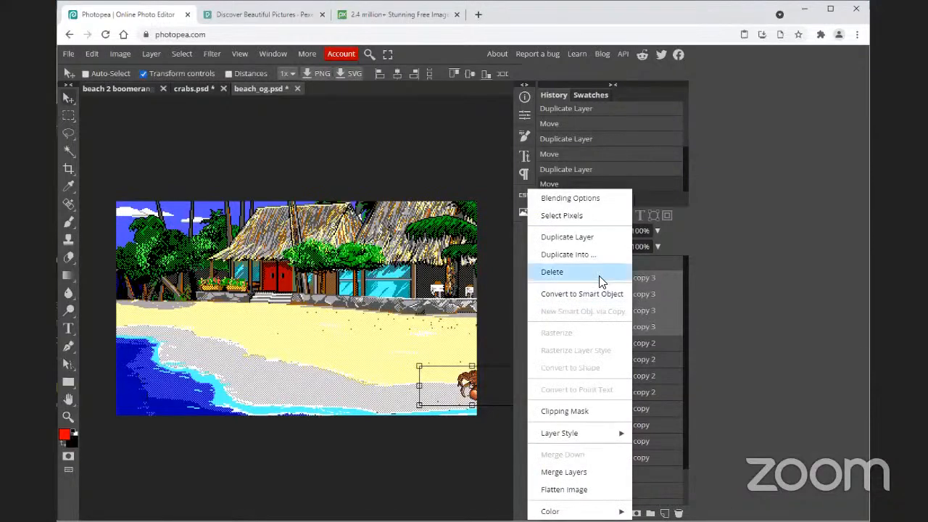
pyautogui.click(588, 237)
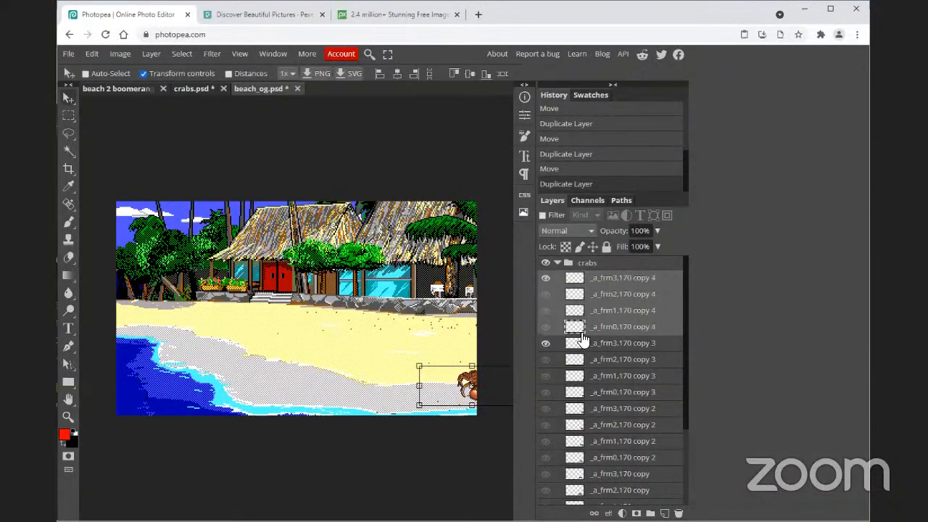
# Step: Show the hidden copy 4 frames and nudge all four to the right until the crab walks off the beach's right edge
pyautogui.moveTo(546, 293); pyautogui.dragTo(548, 331)
pyautogui.press('Right')
pyautogui.press('Right')
pyautogui.press('Right')
pyautogui.press('Right')
pyautogui.press('Right')
pyautogui.press('Right')
pyautogui.press('Right')
pyautogui.press('Right')
pyautogui.press('Right')
pyautogui.press('Right')
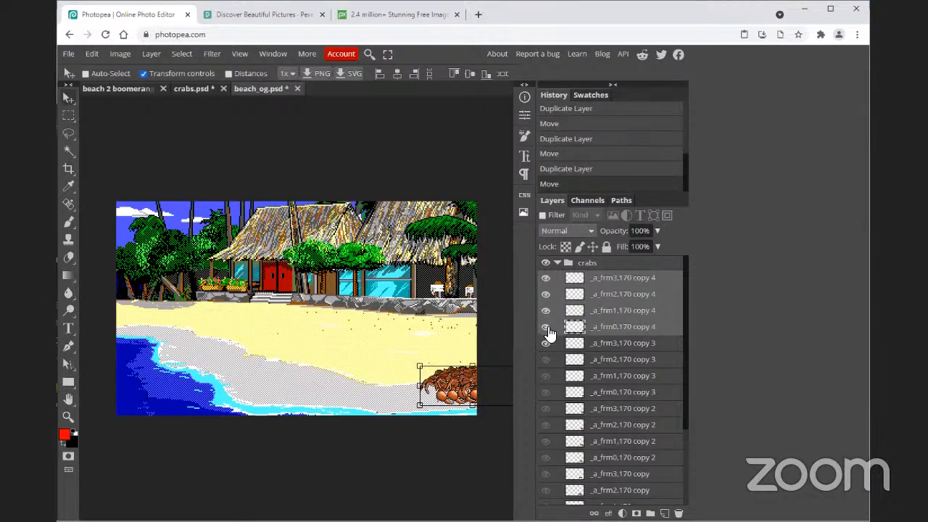
pyautogui.press('Right')
pyautogui.press('Right')
pyautogui.press('Right')
pyautogui.press('Right')
pyautogui.press('Right')
pyautogui.press('Right')
pyautogui.press('Right')
pyautogui.press('Right')
pyautogui.press('Right')
pyautogui.press('Right')
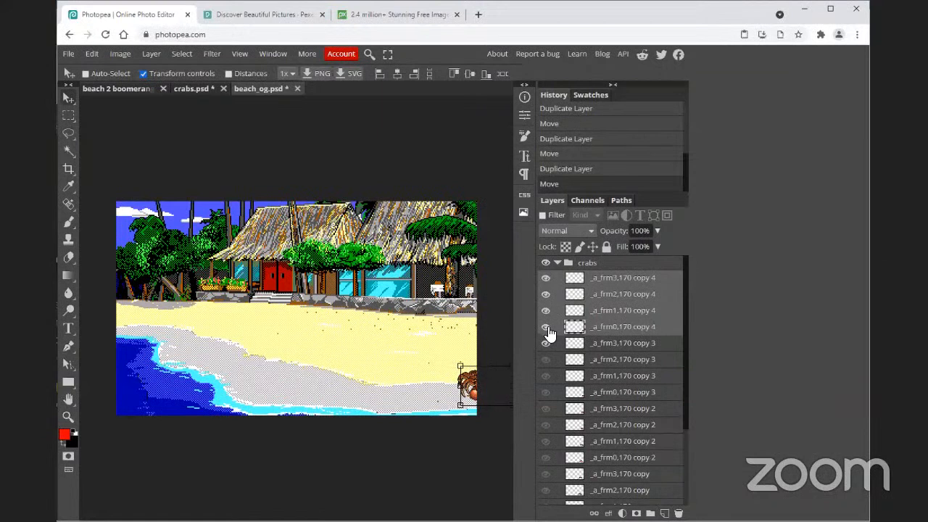
# Step: Hide the copy 4 crab frames and _a_frm3,170 copy 3
pyautogui.click(548, 328)
pyautogui.click(547, 313)
pyautogui.click(546, 344)
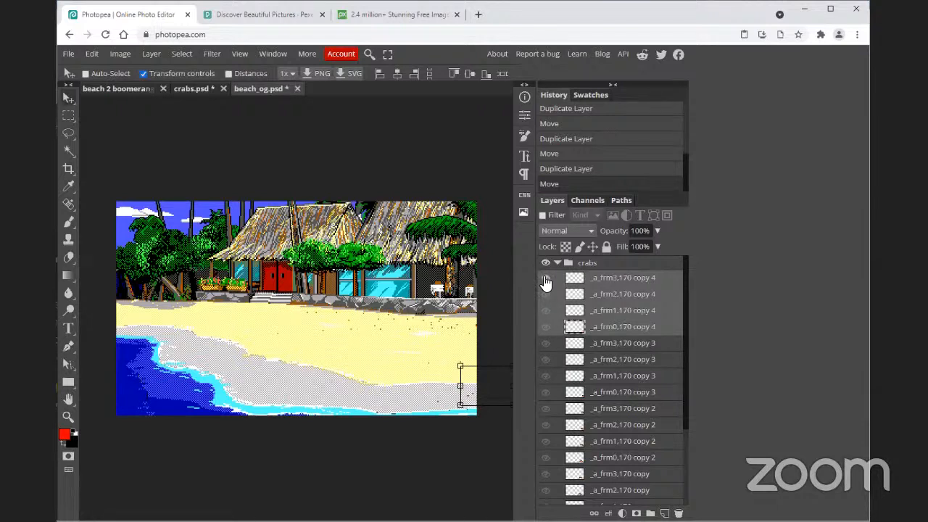
# Step: Check the position of each copy 4 frame against the canvas's right edge by selecting the layers individually
pyautogui.click(618, 280)
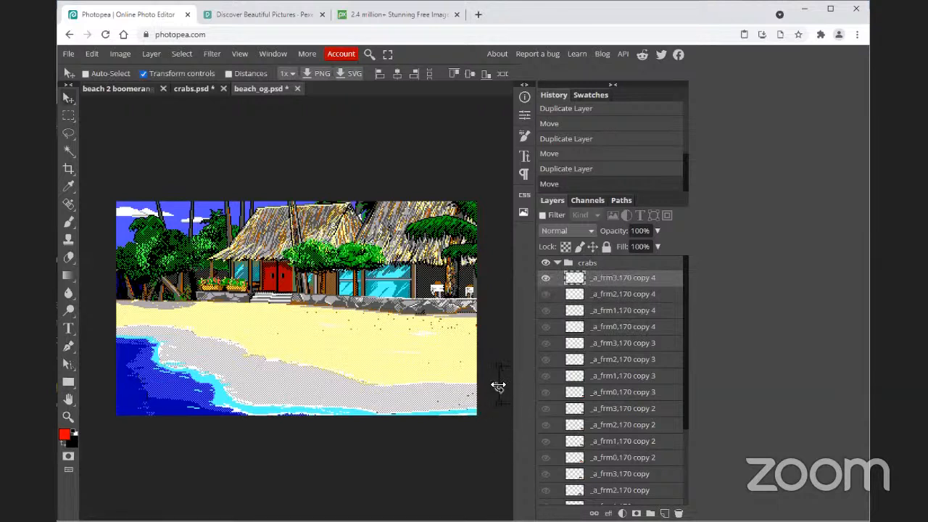
pyautogui.click(546, 293)
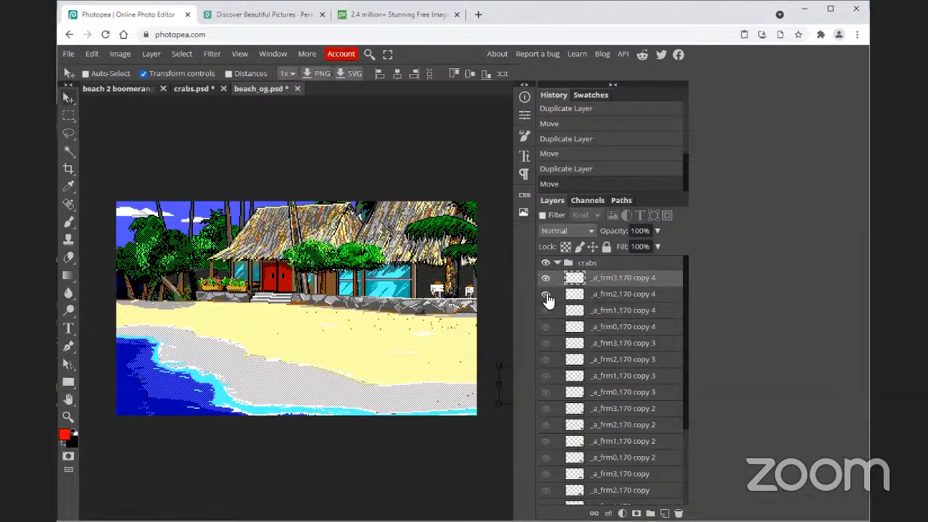
pyautogui.click(603, 327)
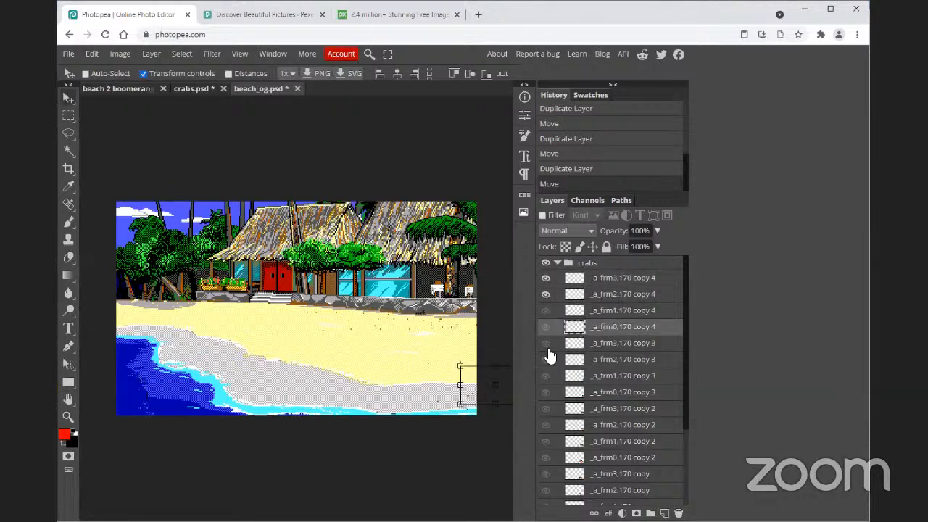
pyautogui.click(613, 310)
pyautogui.click(614, 293)
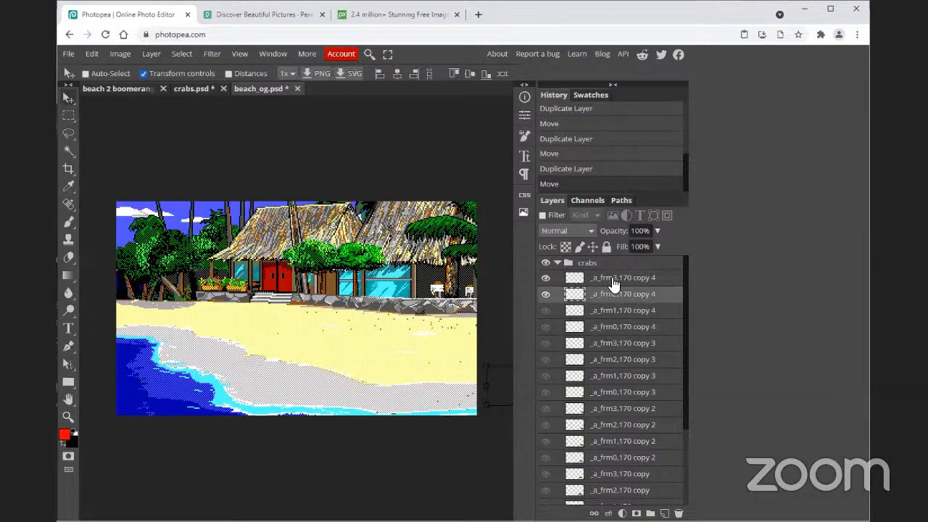
pyautogui.click(611, 310)
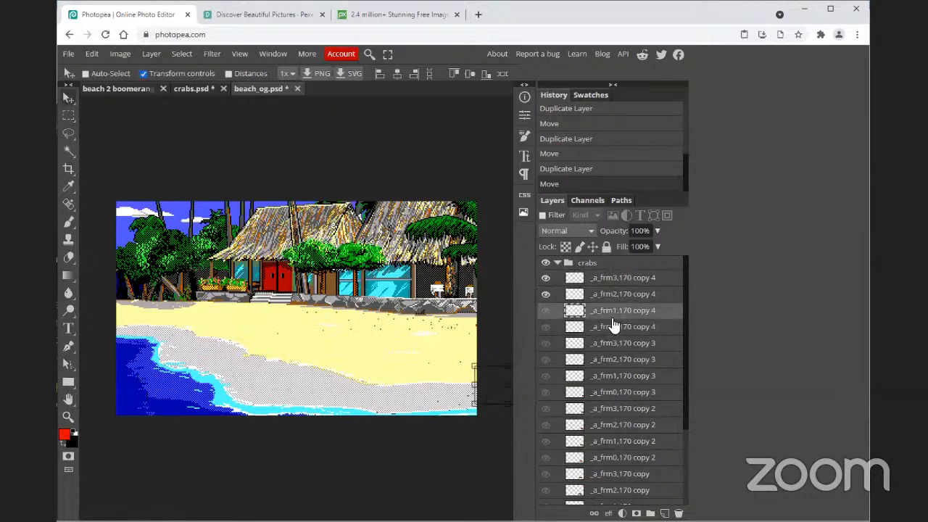
pyautogui.click(612, 326)
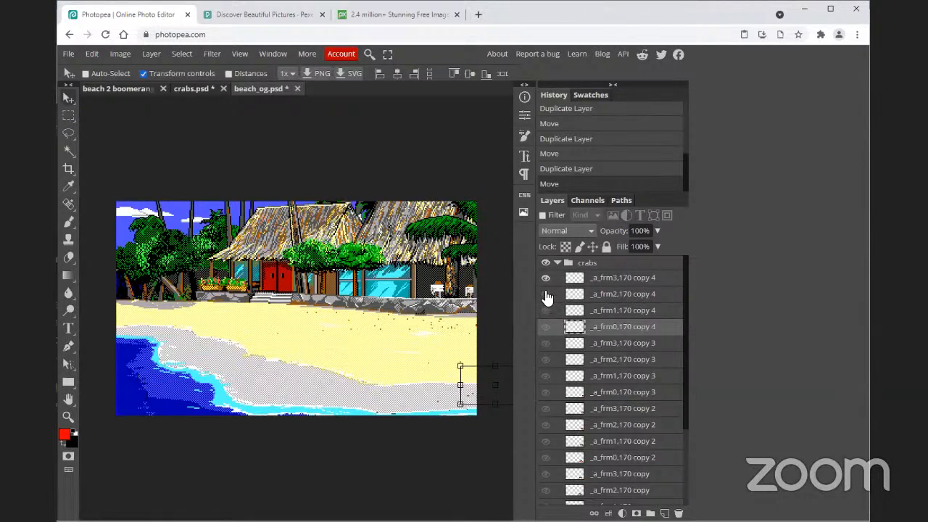
# Step: Leave only the first crab frame, _a_frm0,170, visible in the crabs group
pyautogui.scroll(-2, 583, 322)
pyautogui.scroll(2, 583, 323)
pyautogui.scroll(-3, 548, 288)
pyautogui.click(545, 481)
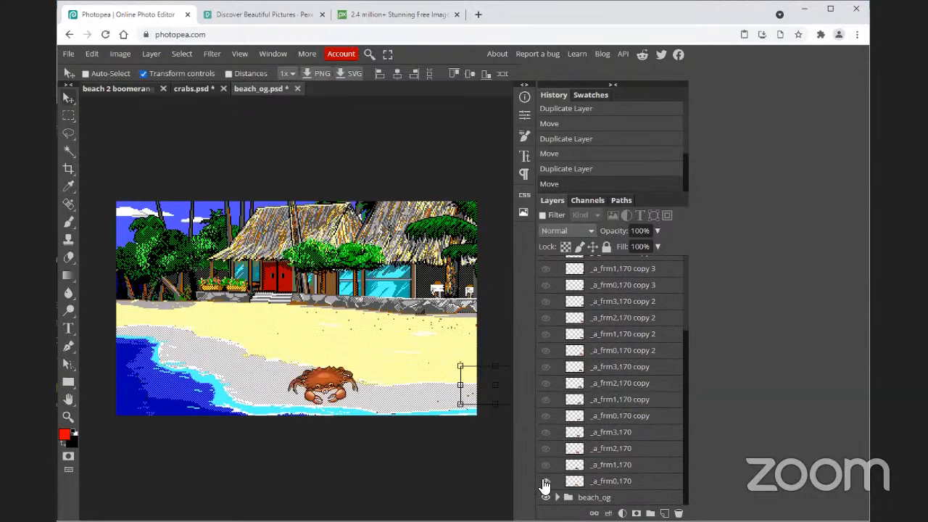
pyautogui.scroll(4, 624, 330)
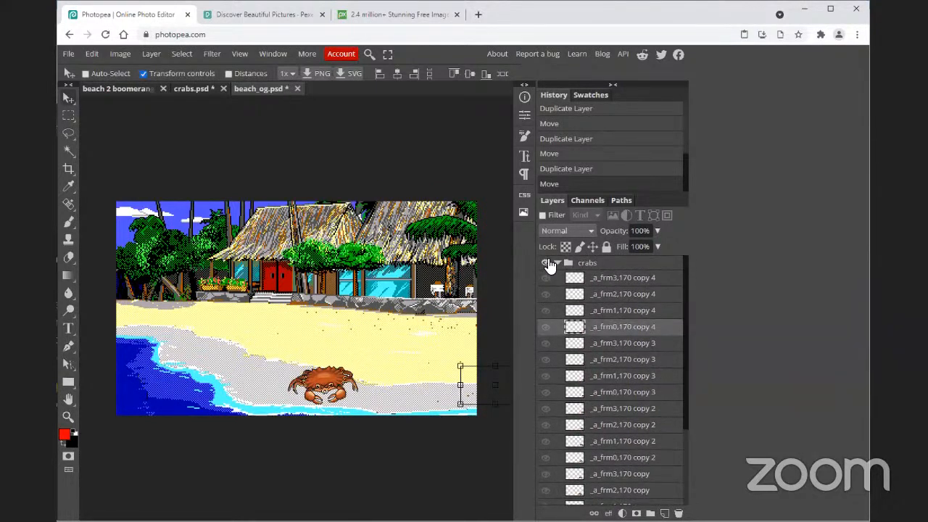
# Step: Collapse the crabs group and merge it with the beach_og group into one animation group
pyautogui.click(557, 262)
pyautogui.click(606, 267)
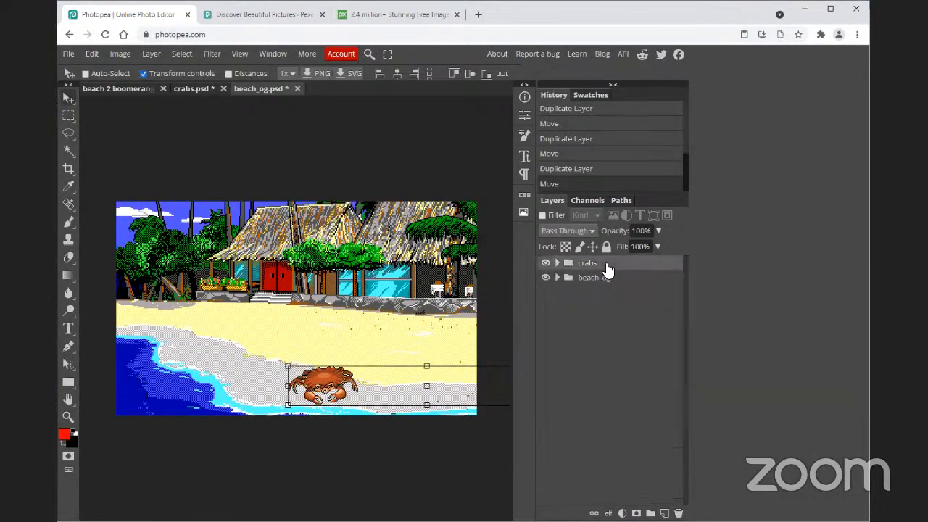
pyautogui.press('ctrl')
pyautogui.click(601, 284)
pyautogui.click(557, 278)
pyautogui.scroll(-5, 564, 285)
pyautogui.scroll(5, 564, 285)
pyautogui.click(557, 277)
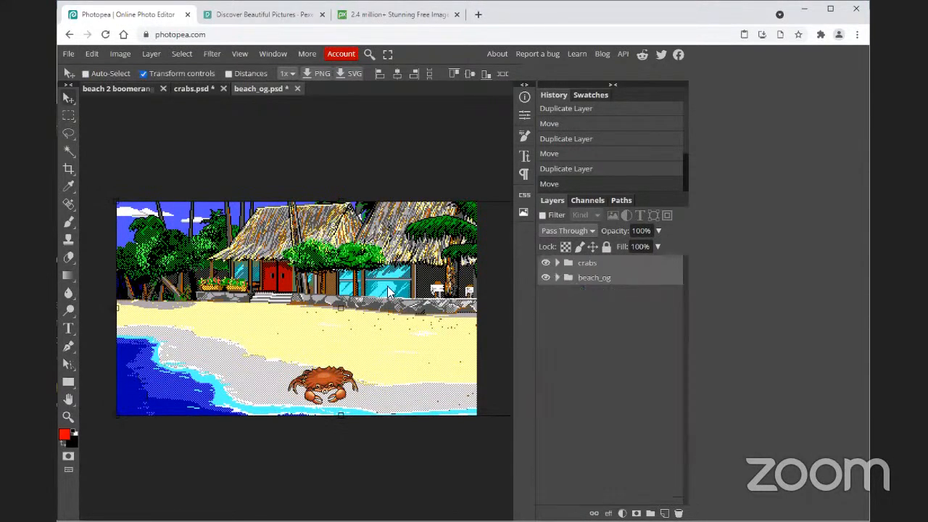
pyautogui.click(151, 54)
pyautogui.moveTo(187, 360)
pyautogui.click(284, 399)
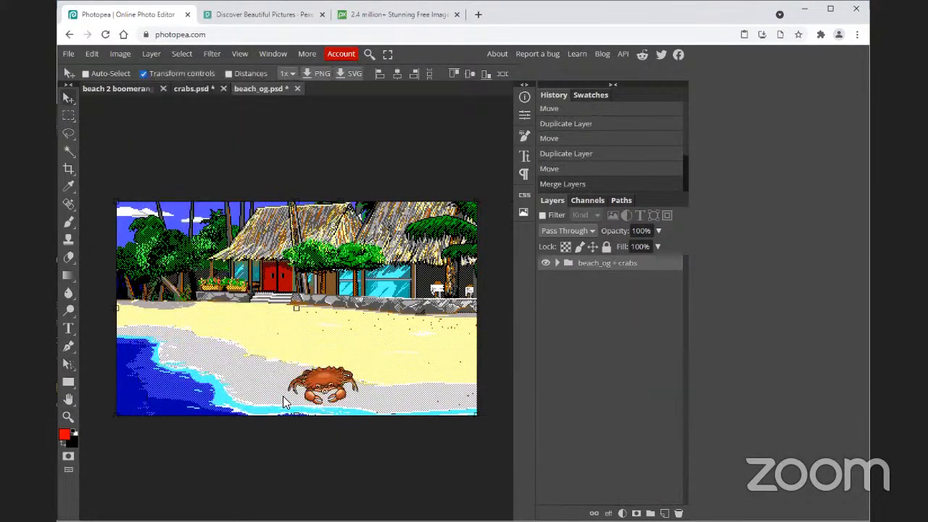
# Step: Export the animation as a 640 × 380 px GIF with boomerang playback enabled, and dismiss the download notice
pyautogui.click(72, 55)
pyautogui.moveTo(117, 217)
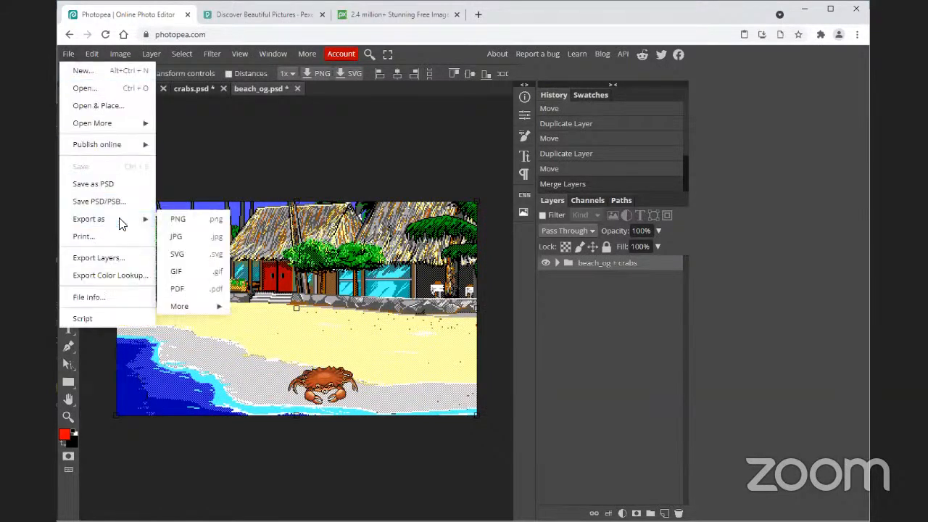
pyautogui.click(192, 271)
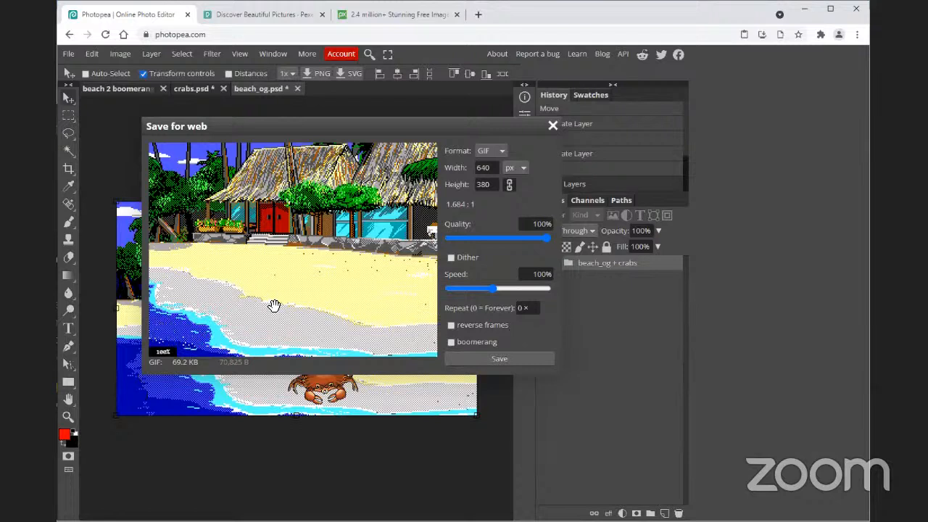
pyautogui.click(451, 342)
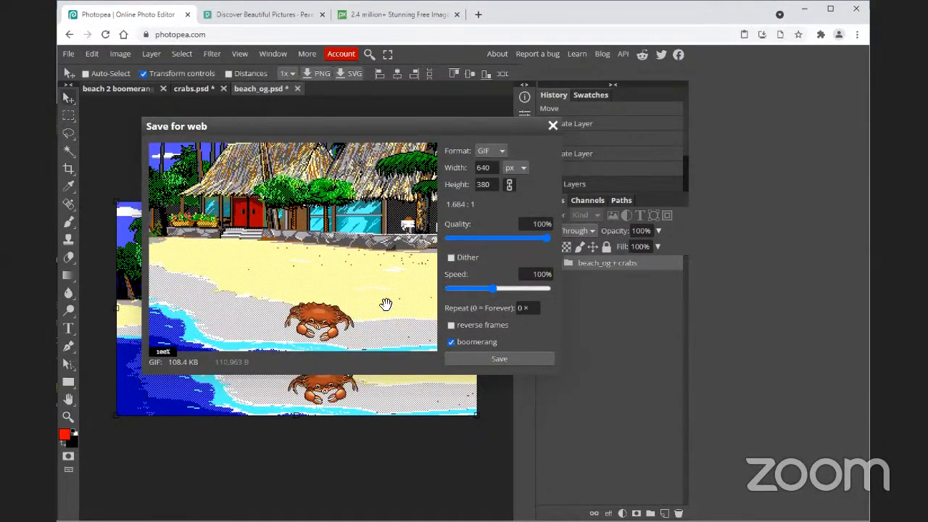
pyautogui.click(476, 358)
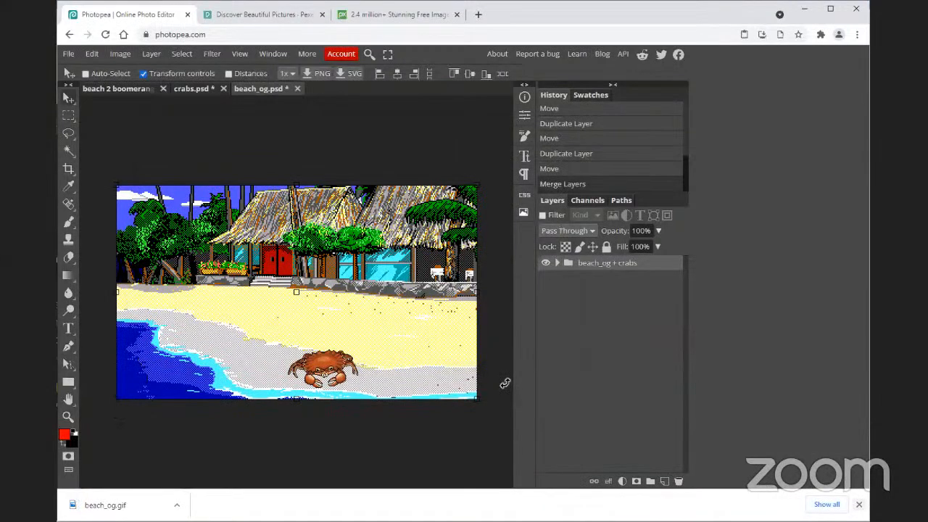
pyautogui.click(859, 504)
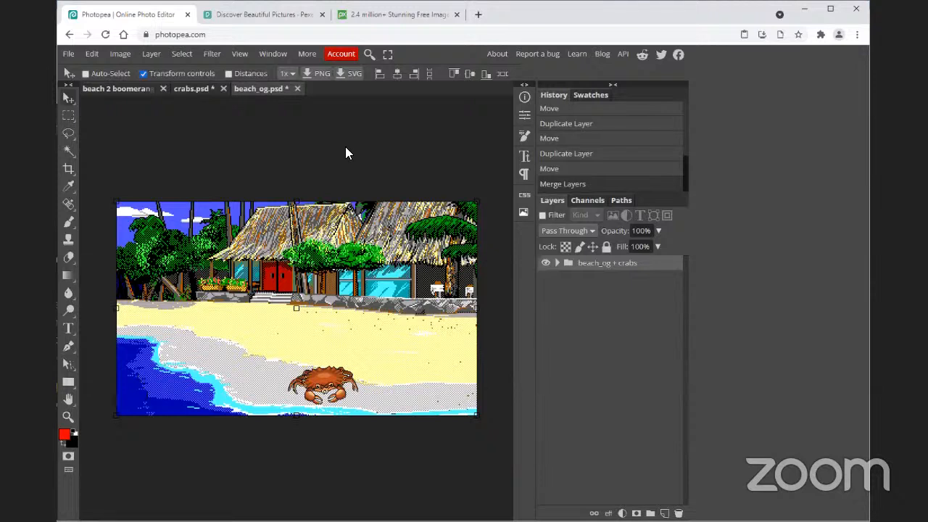
pyautogui.click(192, 89)
pyautogui.click(126, 87)
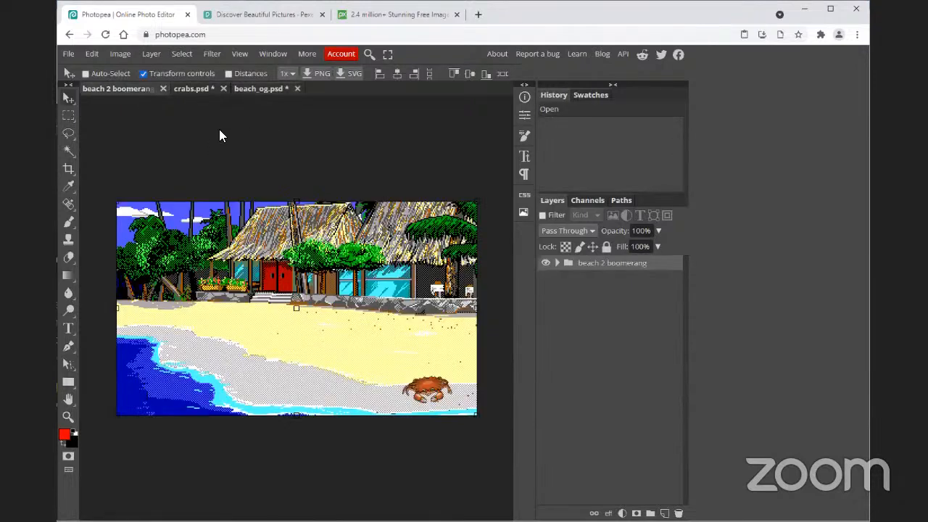
pyautogui.click(201, 90)
pyautogui.click(123, 88)
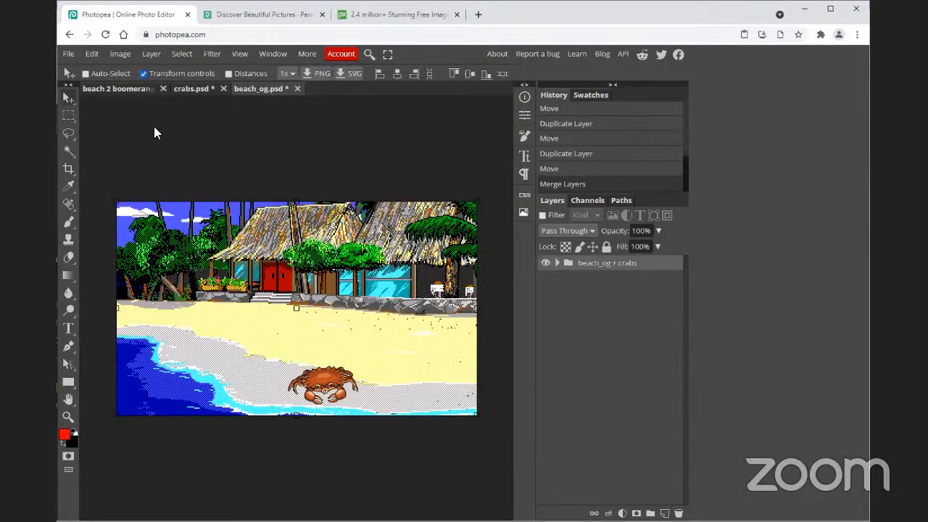
pyautogui.click(126, 88)
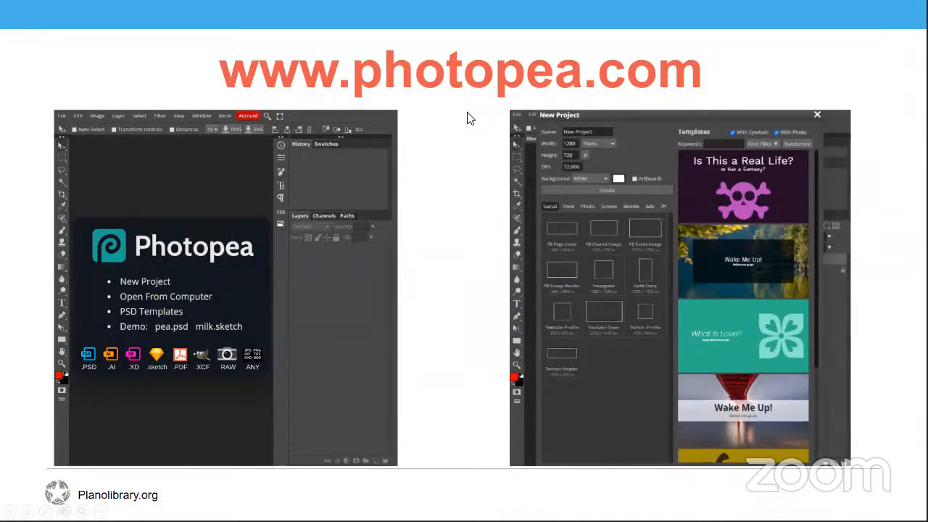
pyautogui.press('Right')
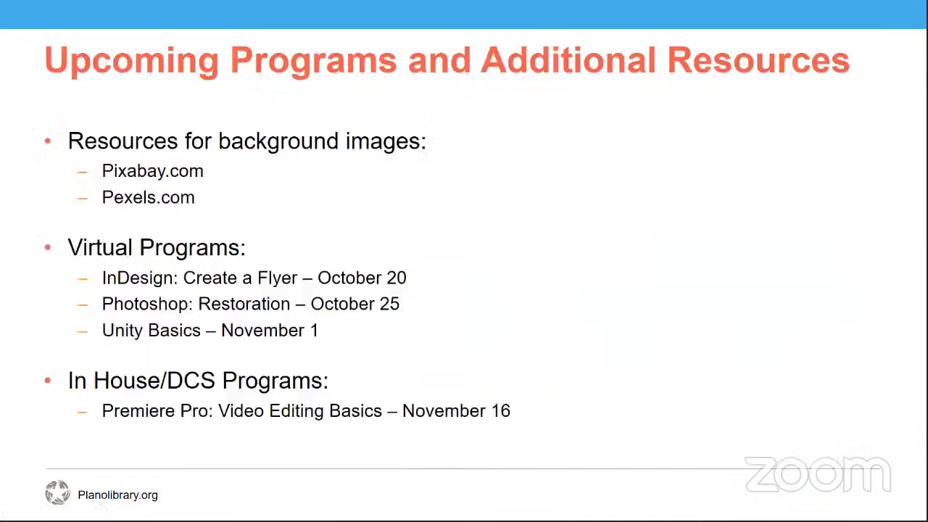